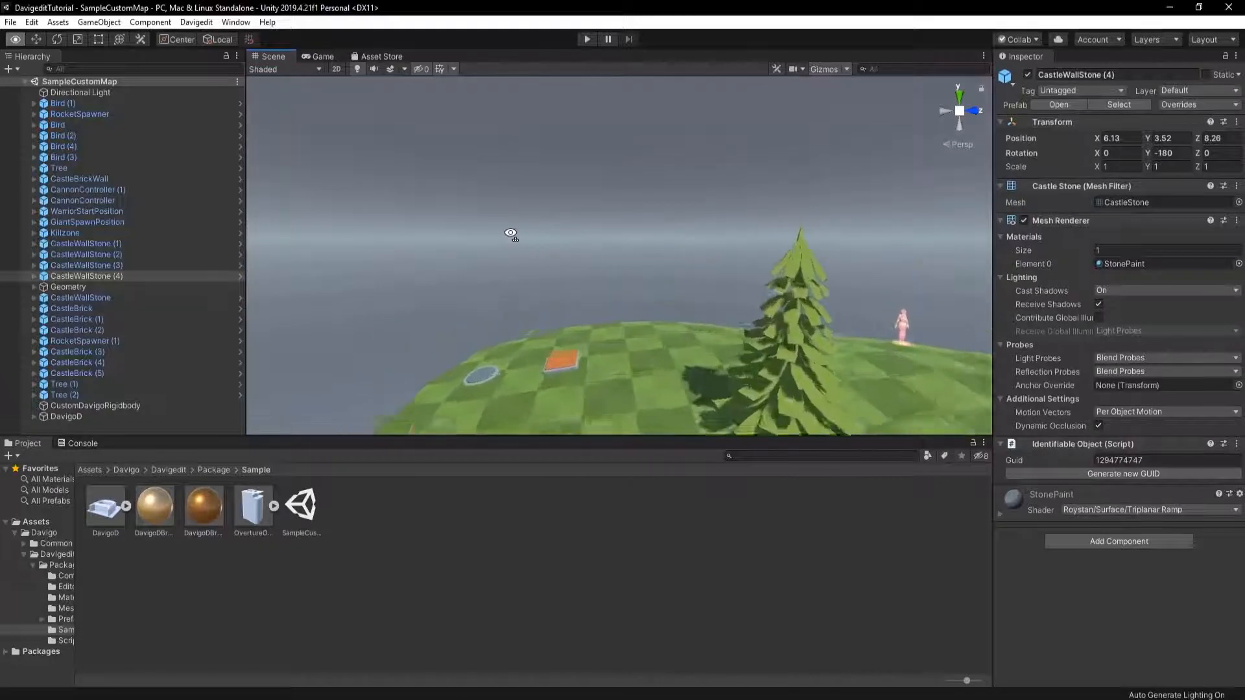
Examine the sample map's castle structure, trees and spawn positions from several angles and distances.
{"action": "right_click_drag", "start_coordinate": [510, 232], "coordinate": [1232, 260]}
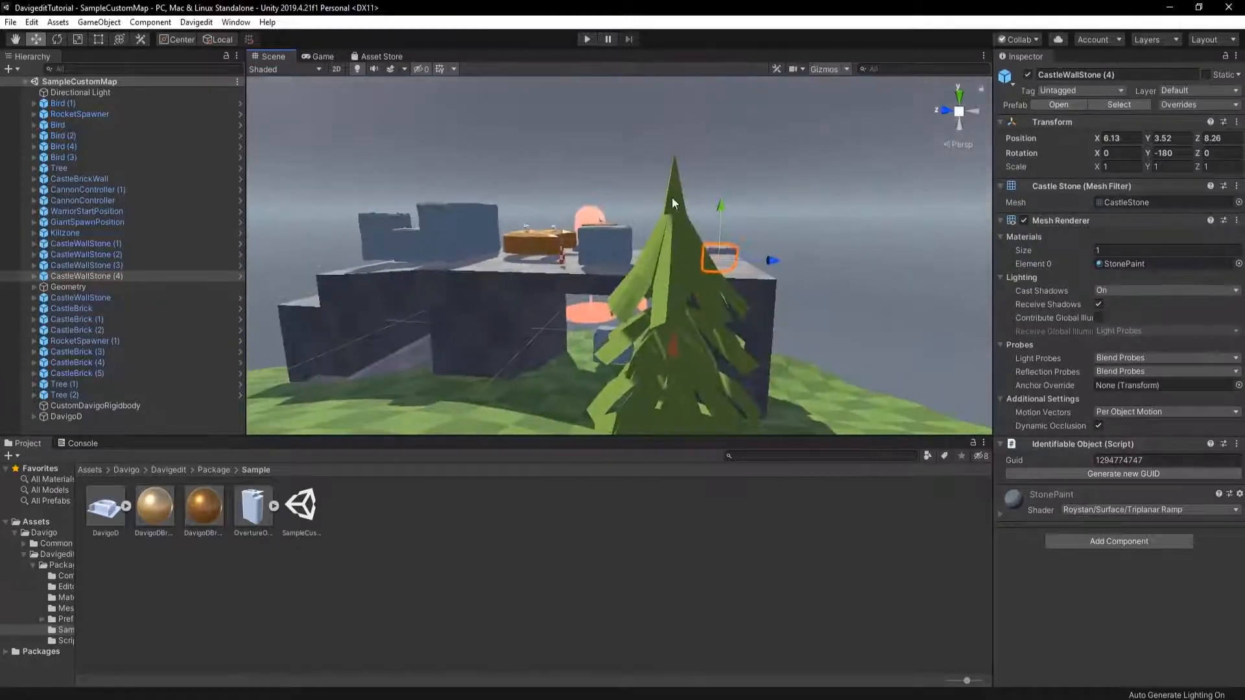
{"action": "right_click_drag", "start_coordinate": [672, 203], "coordinate": [266, 261]}
{"action": "middle_click_drag", "start_coordinate": [511, 236], "coordinate": [559, 223]}
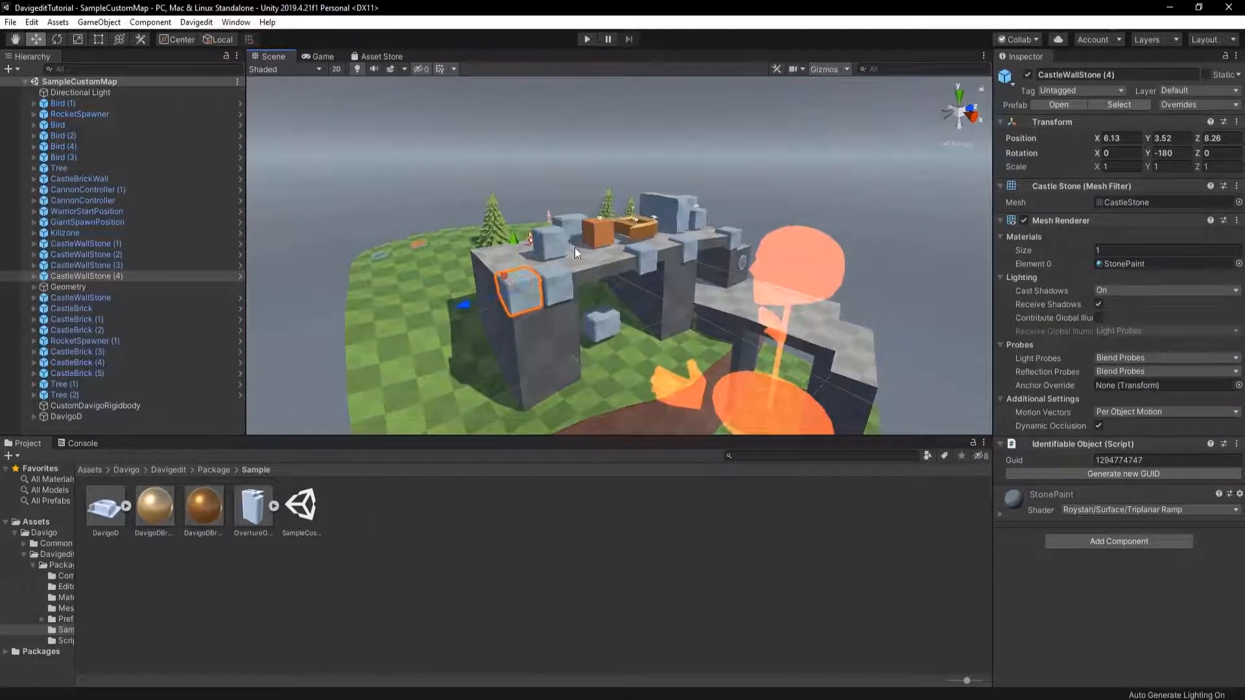
{"action": "scroll", "coordinate": [581, 246], "scroll_direction": "up", "scroll_amount": 5}
{"action": "scroll", "coordinate": [577, 261], "scroll_direction": "down", "scroll_amount": 10}
{"action": "scroll", "coordinate": [583, 261], "scroll_direction": "up", "scroll_amount": 6}
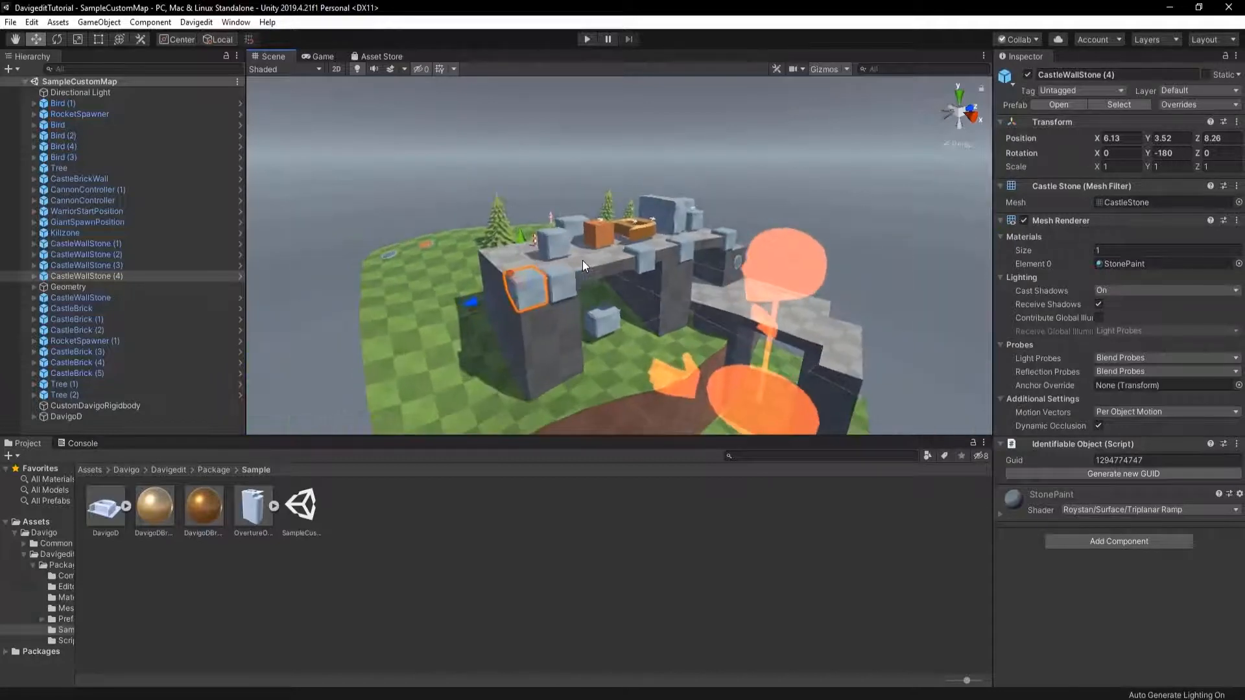
{"action": "scroll", "coordinate": [581, 259], "scroll_direction": "up", "scroll_amount": 5}
{"action": "right_click_drag", "start_coordinate": [581, 259], "coordinate": [523, 283]}
{"action": "key", "text": "w"}
Select CastleWallStone (3), Tower, CastleBrick (3) and CastleWallStone (2) in turn to identify the map's separate objects.
{"action": "left_click", "coordinate": [529, 304]}
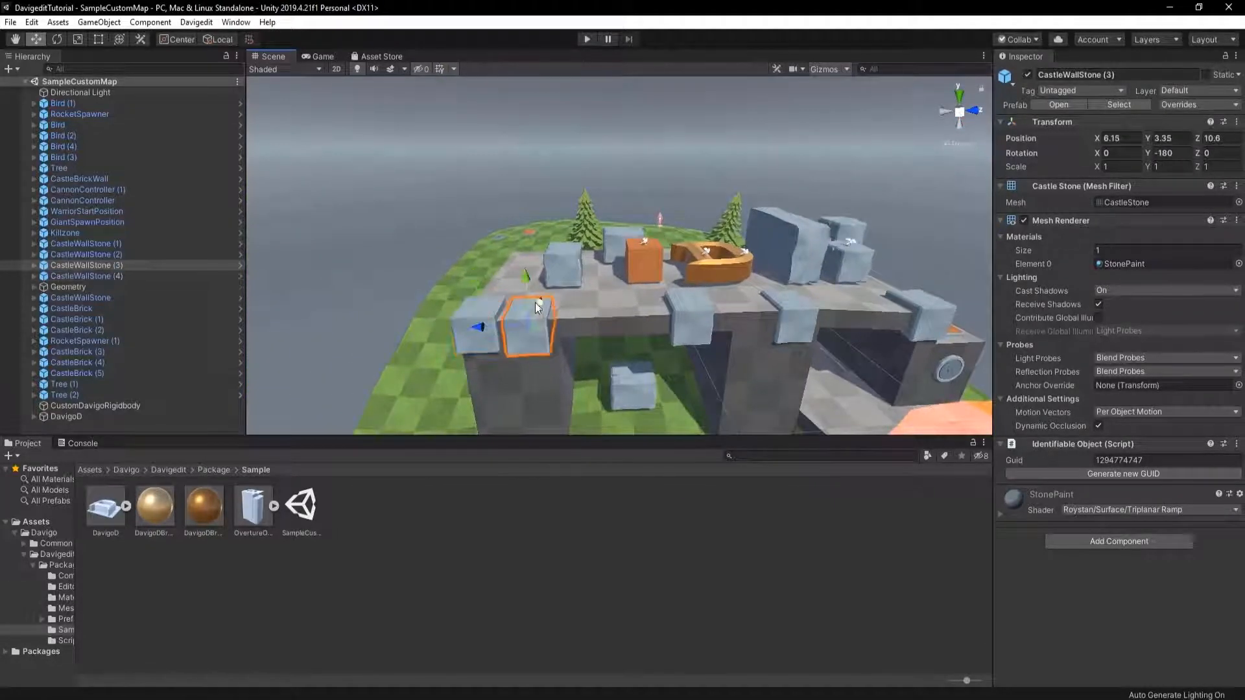
{"action": "right_click_drag", "start_coordinate": [530, 240], "coordinate": [558, 260]}
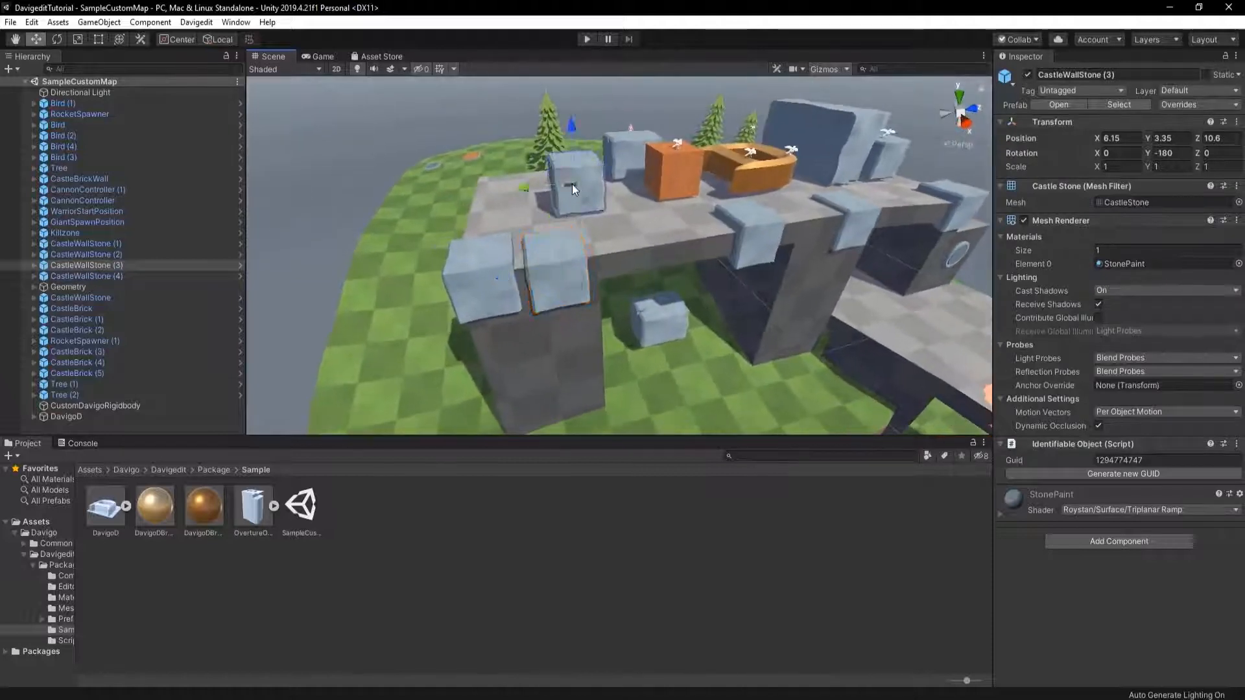
{"action": "left_click", "coordinate": [640, 246]}
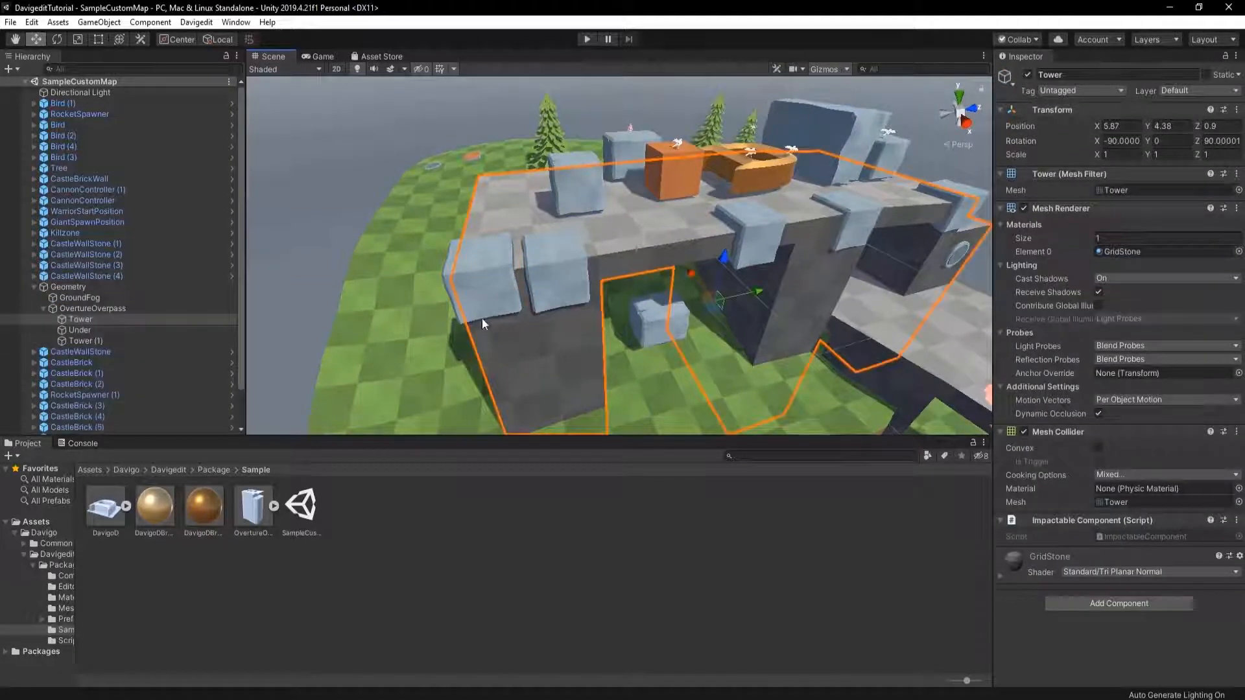
{"action": "left_click", "coordinate": [463, 302]}
{"action": "left_click", "coordinate": [600, 177]}
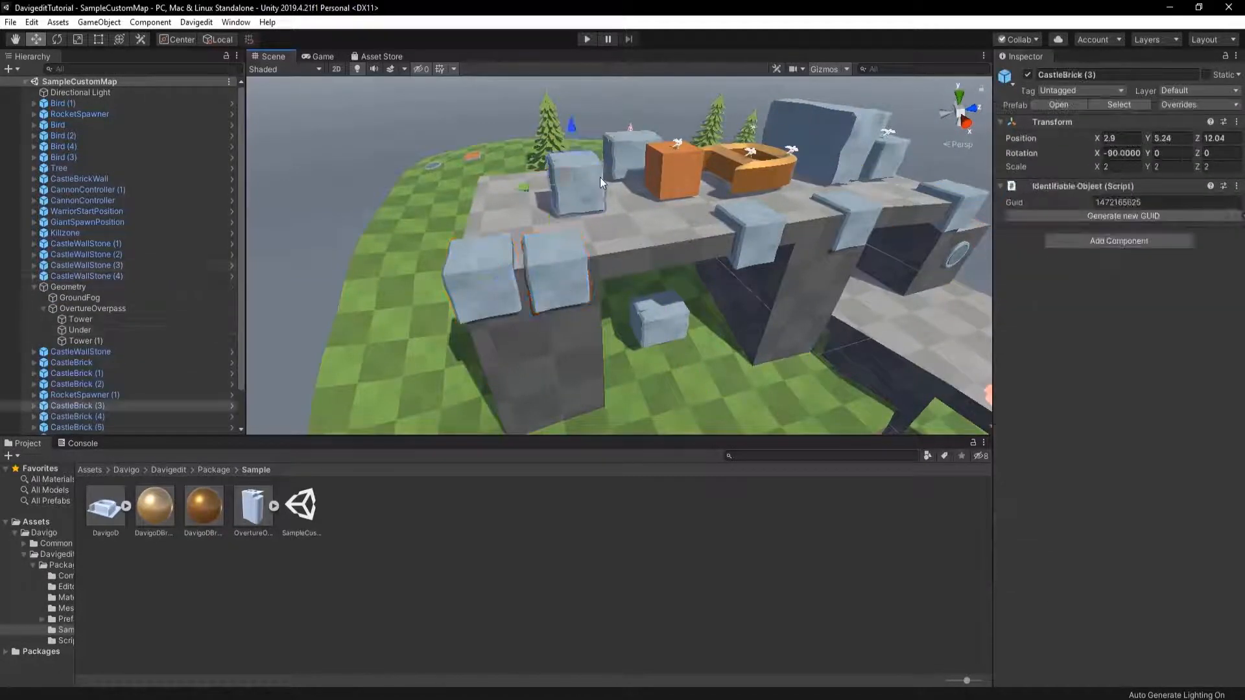
{"action": "left_click", "coordinate": [751, 232]}
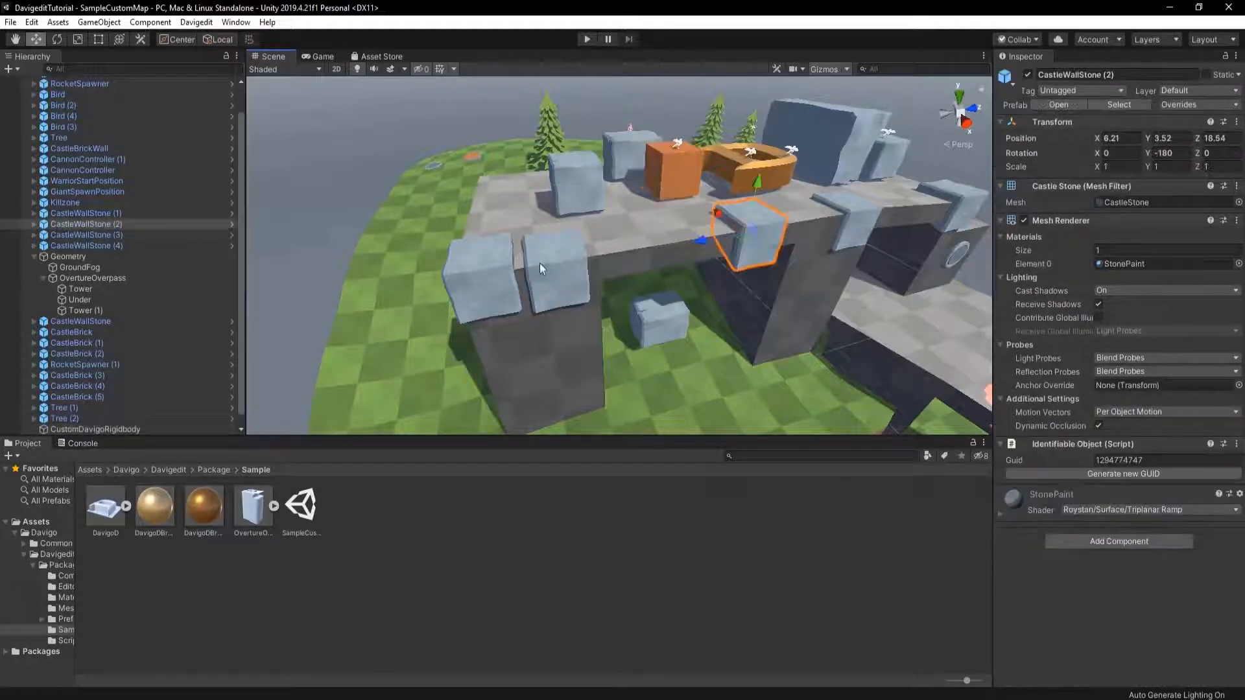
{"action": "left_click", "coordinate": [535, 265]}
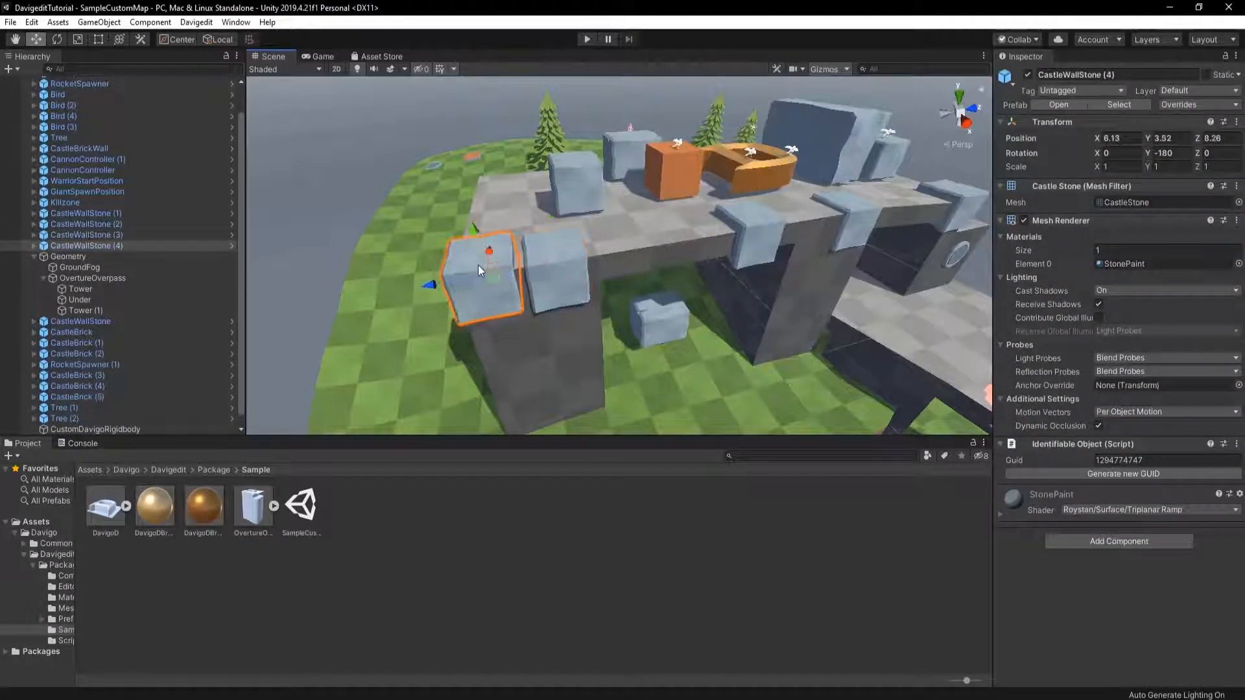
Move CastleWallStone (4) up, down and sideways along the platform's edge, leaving it at about X 6.2, Y 3.37, Z 8.48.
{"action": "right_click_drag", "start_coordinate": [541, 236], "coordinate": [375, 185]}
{"action": "key", "text": "w"}
{"action": "mouse_move", "coordinate": [490, 201]}
{"action": "left_mouse_down"}
{"action": "mouse_move", "coordinate": [480, 115]}
{"action": "mouse_move", "coordinate": [500, 209]}
{"action": "mouse_move", "coordinate": [496, 185]}
{"action": "left_mouse_up"}
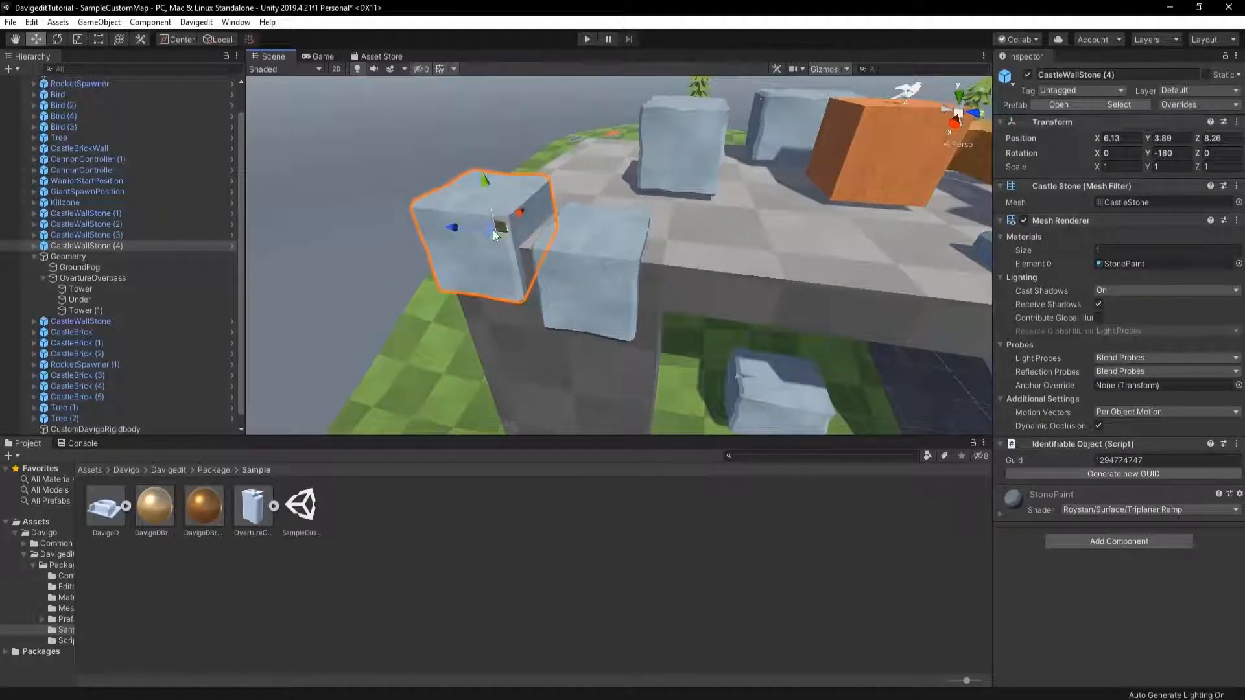
{"action": "left_click_drag", "start_coordinate": [360, 212], "coordinate": [493, 191]}
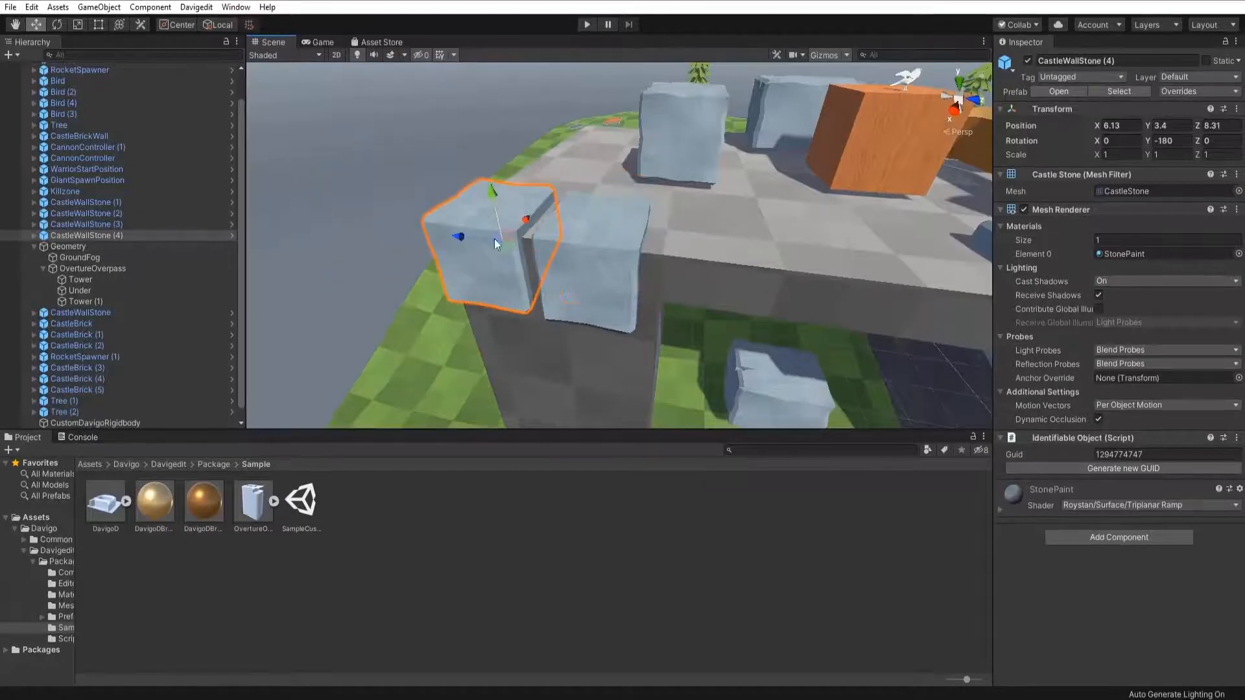
{"action": "left_click_drag", "start_coordinate": [487, 250], "coordinate": [565, 182]}
{"action": "left_click_drag", "start_coordinate": [433, 218], "coordinate": [502, 227]}
{"action": "left_click_drag", "start_coordinate": [498, 184], "coordinate": [496, 247]}
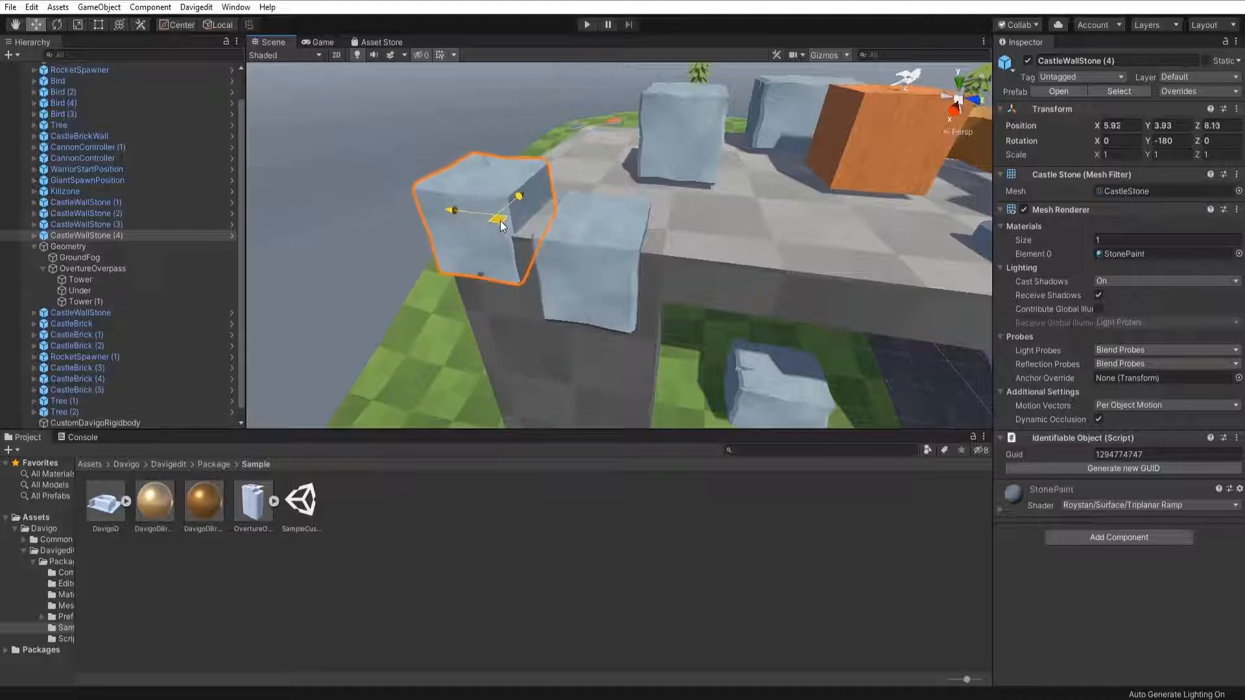
{"action": "left_click_drag", "start_coordinate": [497, 188], "coordinate": [496, 189]}
Move CastleWallStone (4) to the end face of the structure, at about X 2.33, Y 3.37, Z 3.80.
{"action": "left_click_drag", "start_coordinate": [605, 221], "coordinate": [764, 193], "text": "alt"}
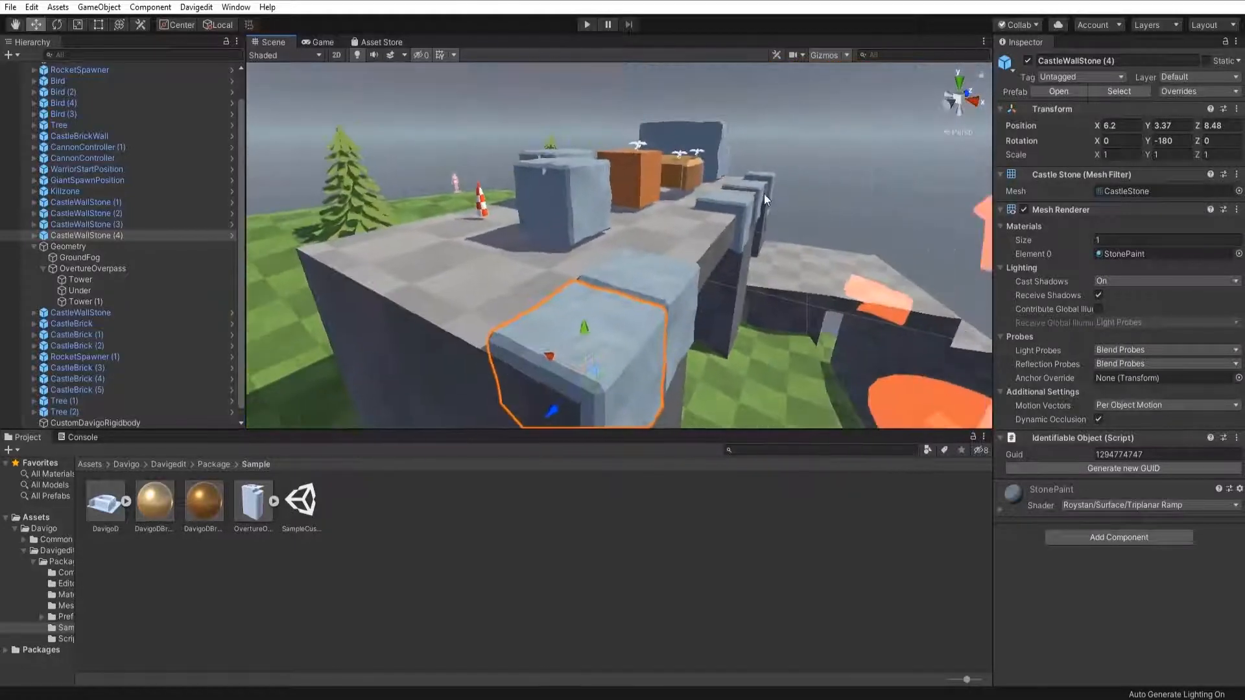
{"action": "left_click", "coordinate": [558, 178]}
{"action": "left_click", "coordinate": [577, 332]}
{"action": "left_click_drag", "start_coordinate": [651, 322], "coordinate": [396, 246], "text": "alt"}
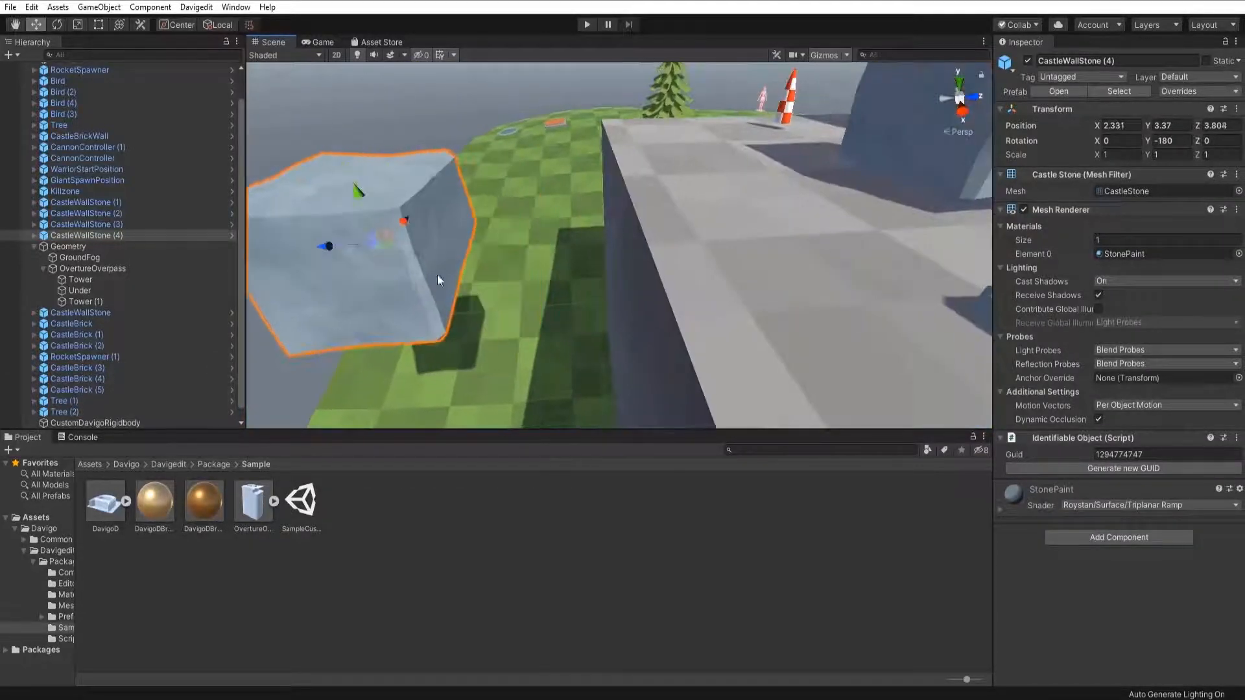
{"action": "right_click_drag", "start_coordinate": [437, 275], "coordinate": [733, 262]}
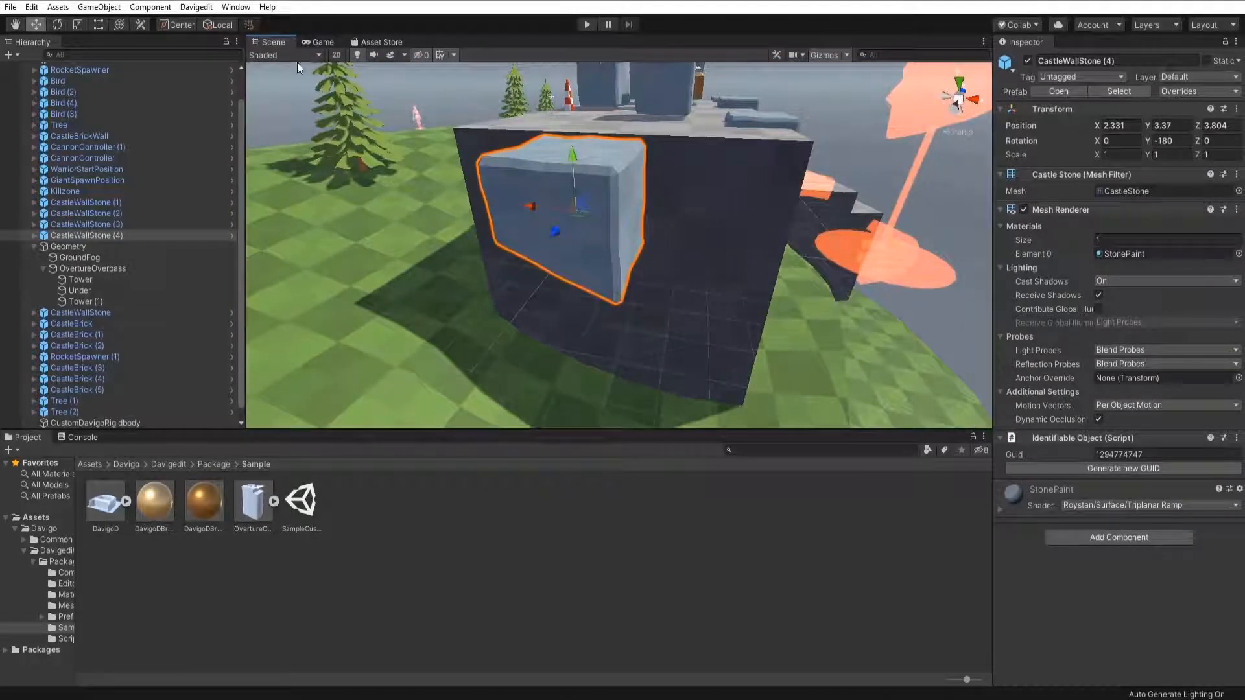
Scale CastleWallStone (4) uniformly to about 0.97 and adjust its Y scale to about 1.11.
{"action": "left_click", "coordinate": [77, 26]}
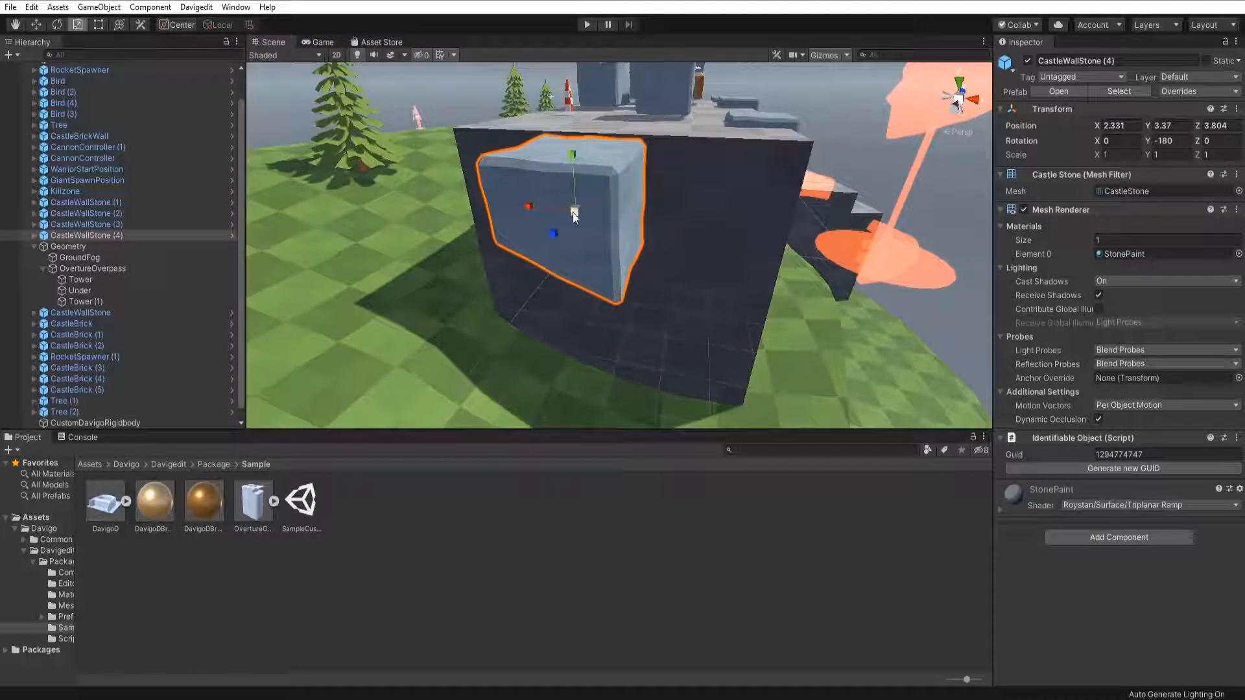
{"action": "left_click_drag", "start_coordinate": [572, 212], "coordinate": [601, 239]}
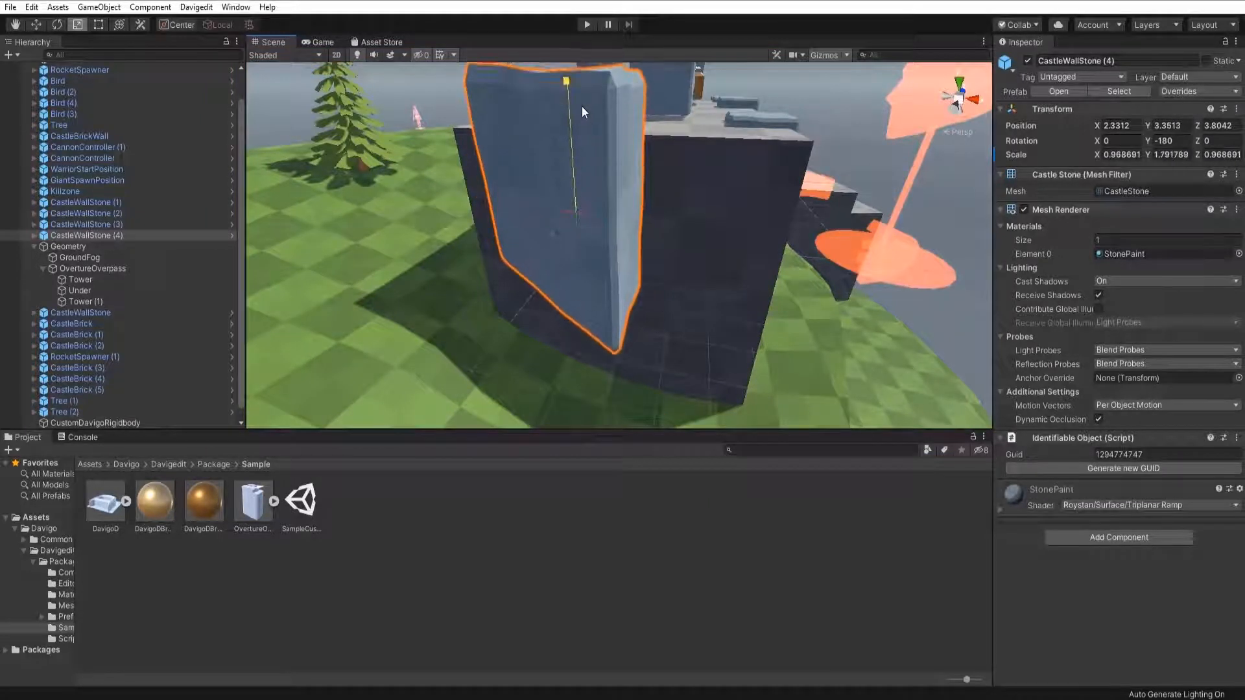
{"action": "left_click_drag", "start_coordinate": [581, 106], "coordinate": [593, 221]}
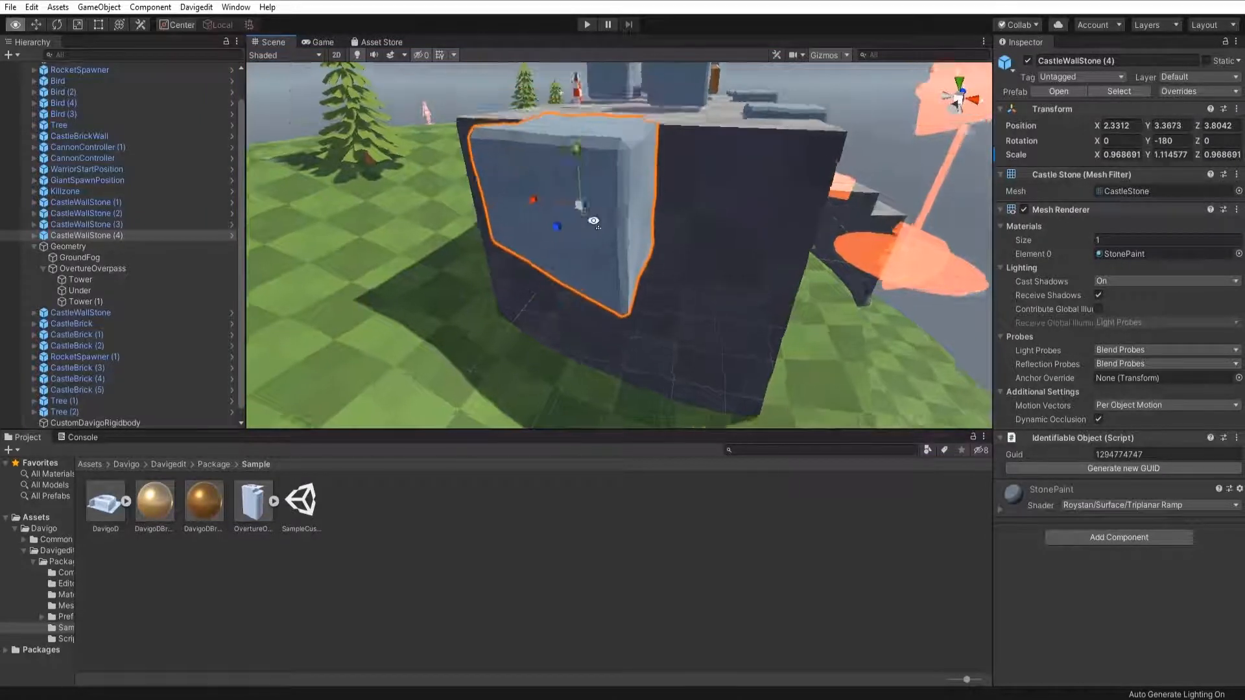
Try resizing the stone vertically, flattening it to a Y scale of about 0.40, and undo these height changes.
{"action": "key", "text": "w"}
{"action": "right_click_drag", "start_coordinate": [594, 220], "coordinate": [630, 167]}
{"action": "key", "text": "a"}
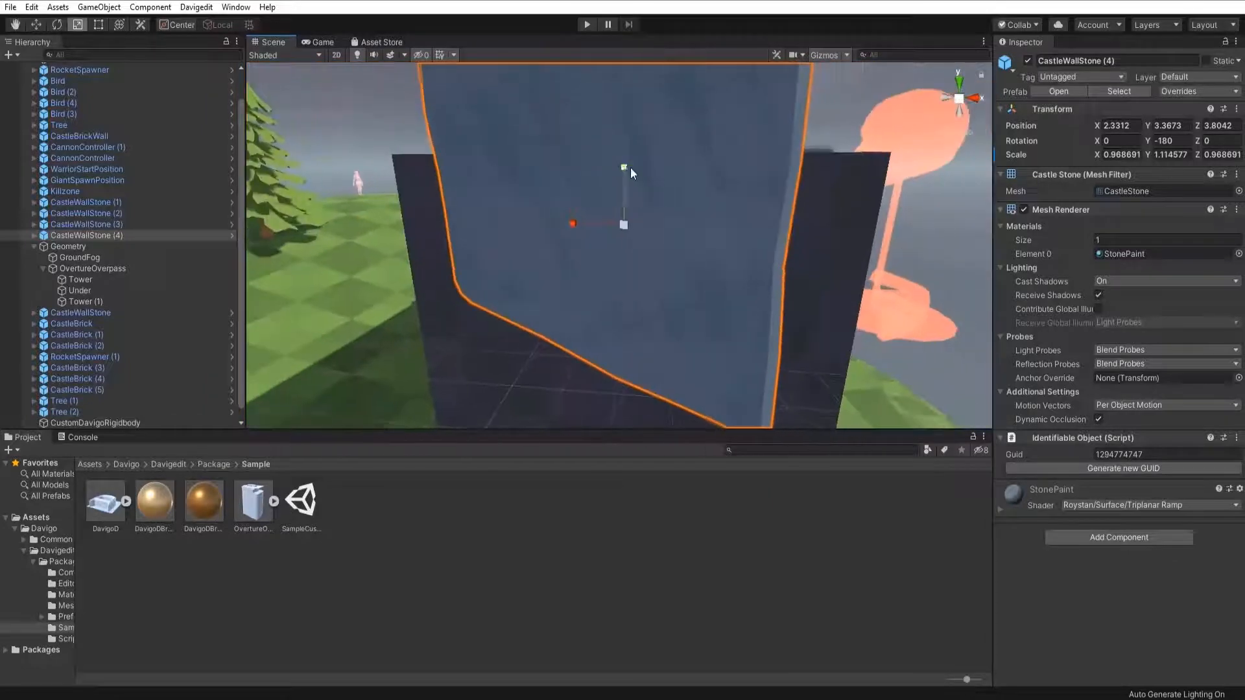
{"action": "left_click_drag", "start_coordinate": [630, 167], "coordinate": [620, 120]}
{"action": "right_click_drag", "start_coordinate": [642, 178], "coordinate": [616, 194]}
{"action": "key", "text": "w"}
{"action": "key", "text": "s"}
{"action": "left_click_drag", "start_coordinate": [614, 196], "coordinate": [621, 237]}
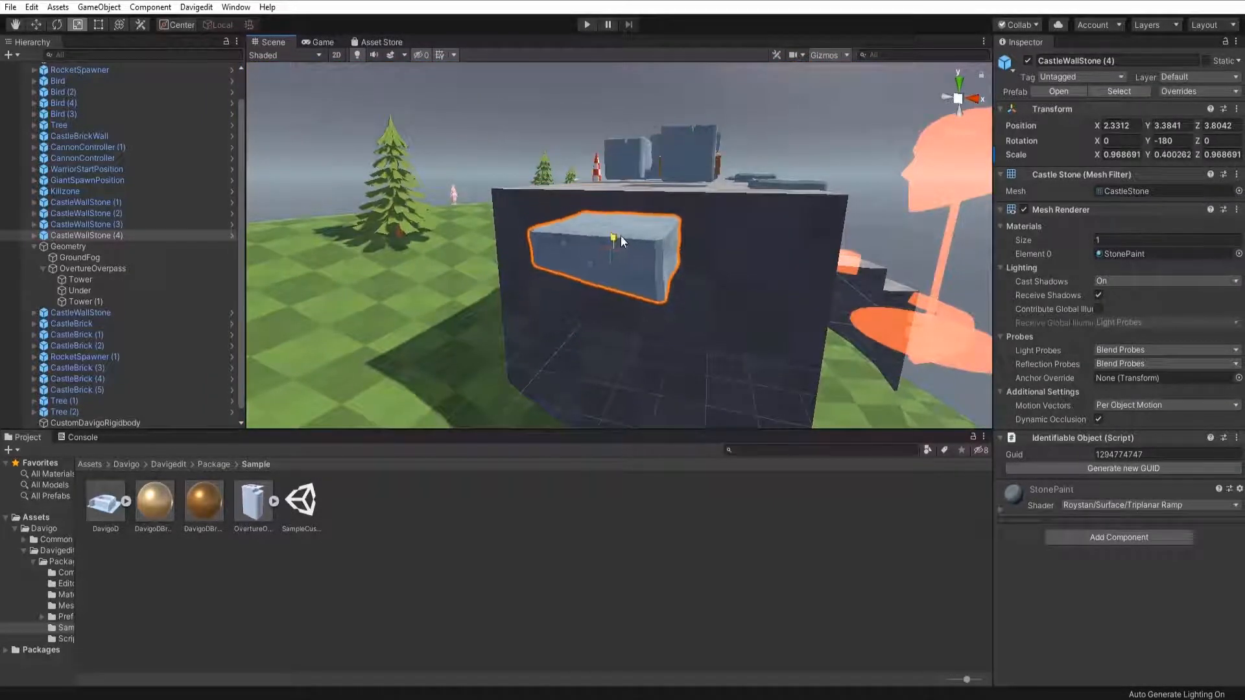
{"action": "key", "text": "ctrl+z"}
{"action": "key", "text": "ctrl+z"}
{"action": "key", "text": "ctrl+z"}
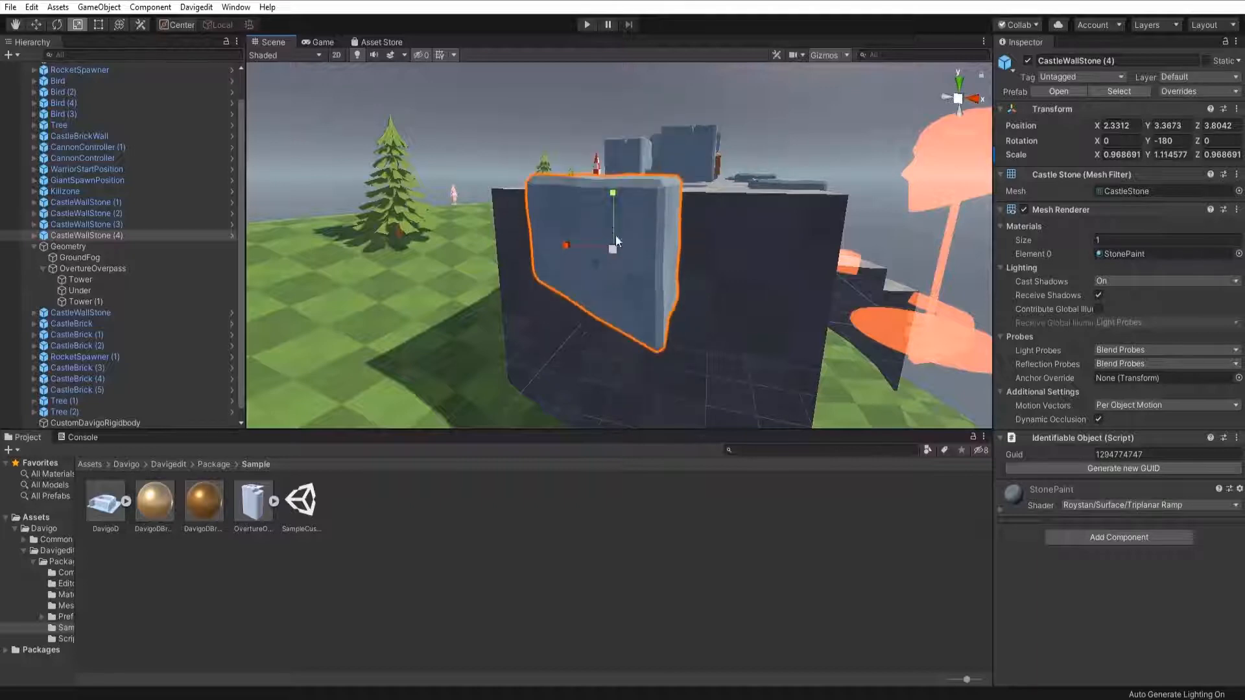
Try scaling the stone along its X and Z axes and undo both changes.
{"action": "right_click_drag", "start_coordinate": [616, 236], "coordinate": [745, 269]}
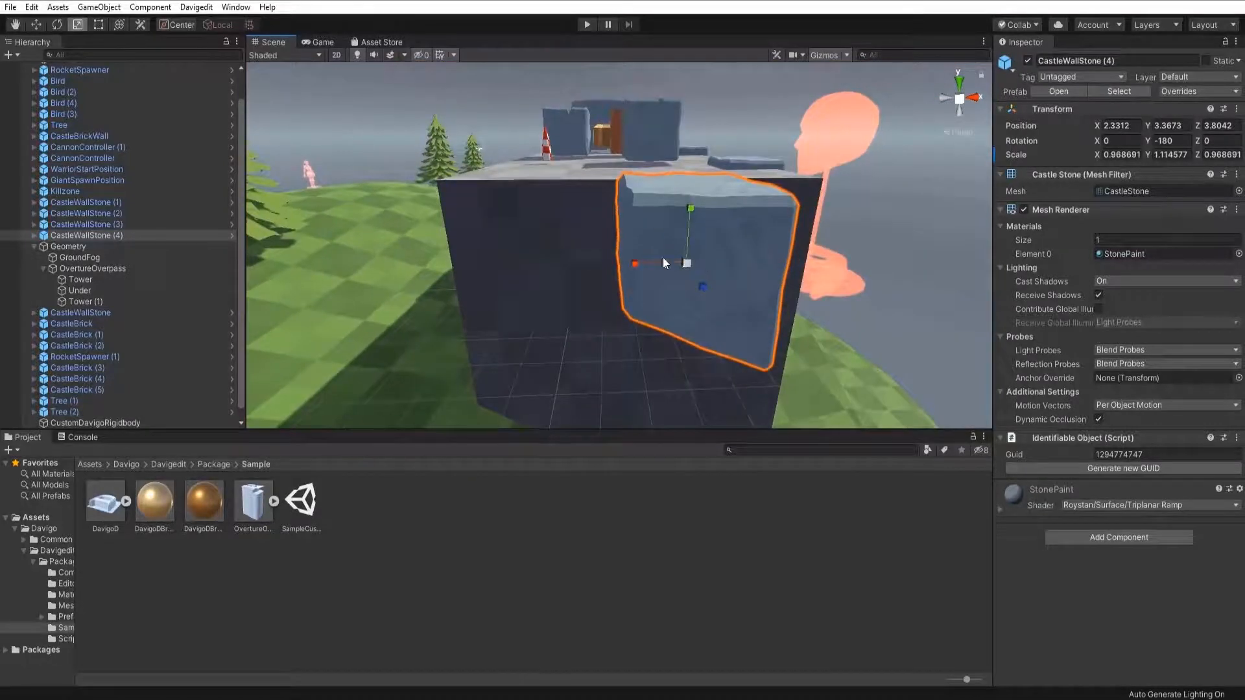
{"action": "left_click_drag", "start_coordinate": [663, 261], "coordinate": [576, 277]}
{"action": "mouse_move", "coordinate": [707, 287]}
{"action": "left_mouse_down"}
{"action": "mouse_move", "coordinate": [714, 334]}
{"action": "mouse_move", "coordinate": [703, 302]}
{"action": "left_mouse_up"}
{"action": "key", "text": "ctrl+z"}
{"action": "key", "text": "ctrl+z"}
Move the stone onto the upper edge of the structure's end, at about X 3.91, Y 3.43, Z 7.42.
{"action": "key", "text": "w"}
{"action": "right_click_drag", "start_coordinate": [699, 295], "coordinate": [383, 207]}
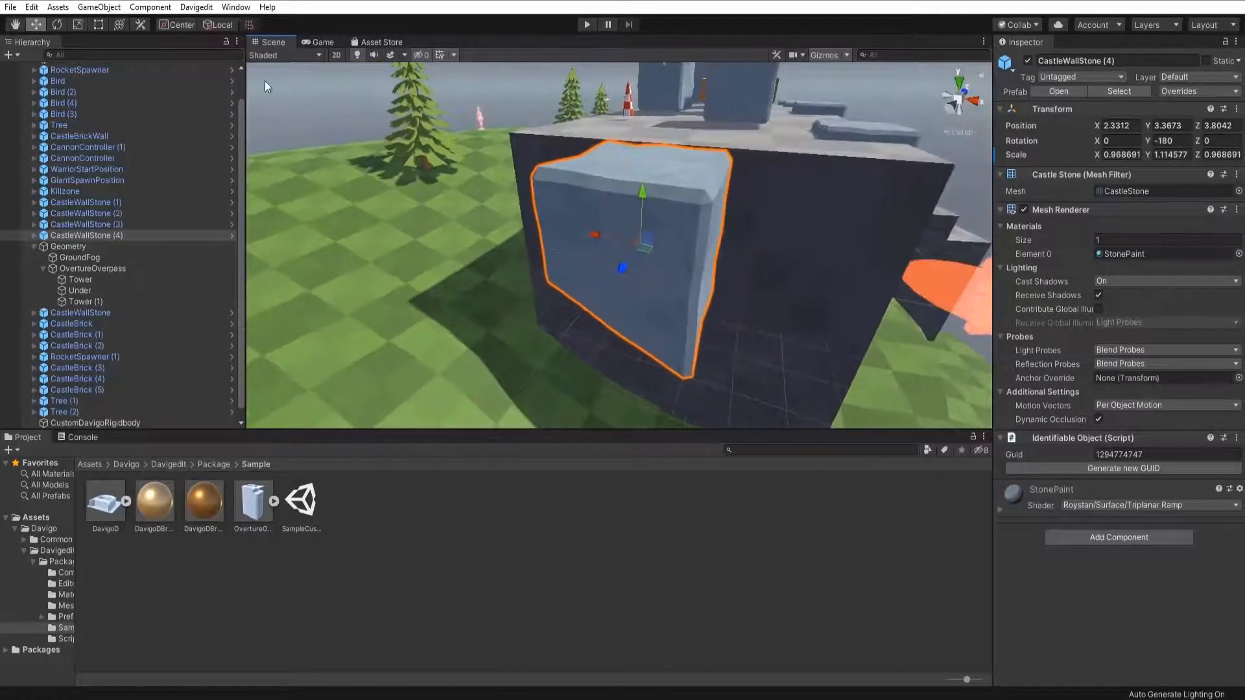
{"action": "right_click_drag", "start_coordinate": [513, 132], "coordinate": [571, 197]}
{"action": "key", "text": "s"}
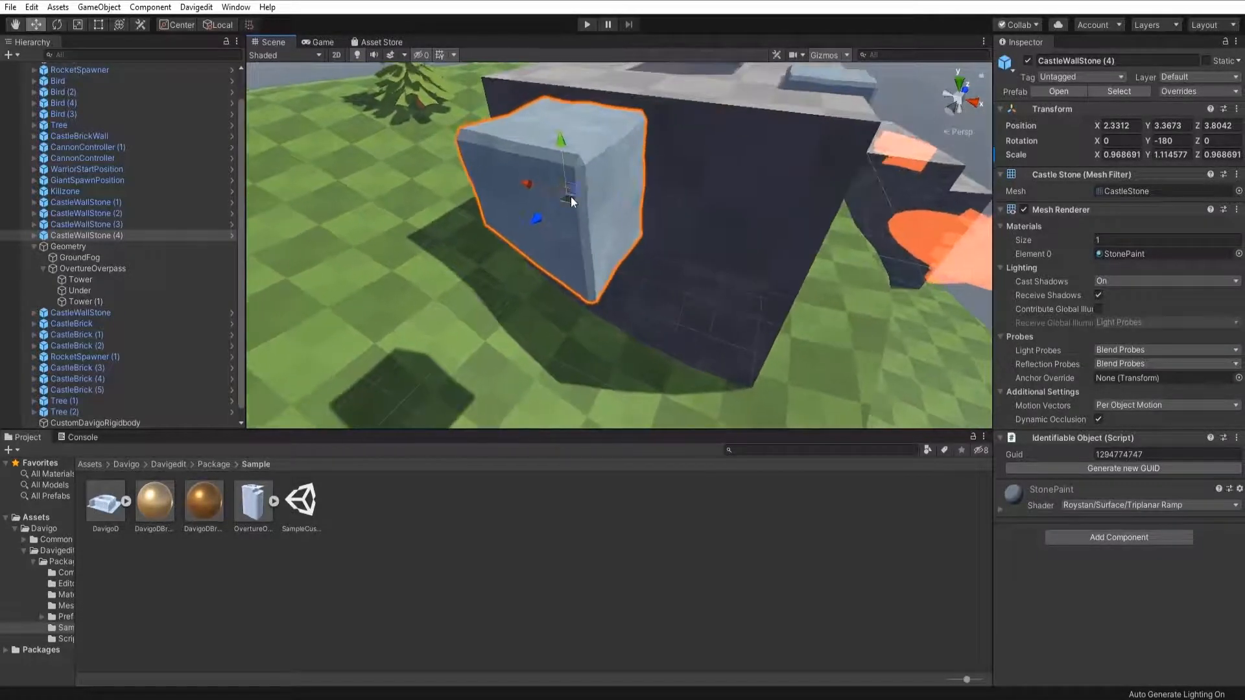
{"action": "left_click_drag", "start_coordinate": [562, 187], "coordinate": [705, 148]}
{"action": "key", "text": "d"}
{"action": "right_click_drag", "start_coordinate": [777, 195], "coordinate": [870, 284]}
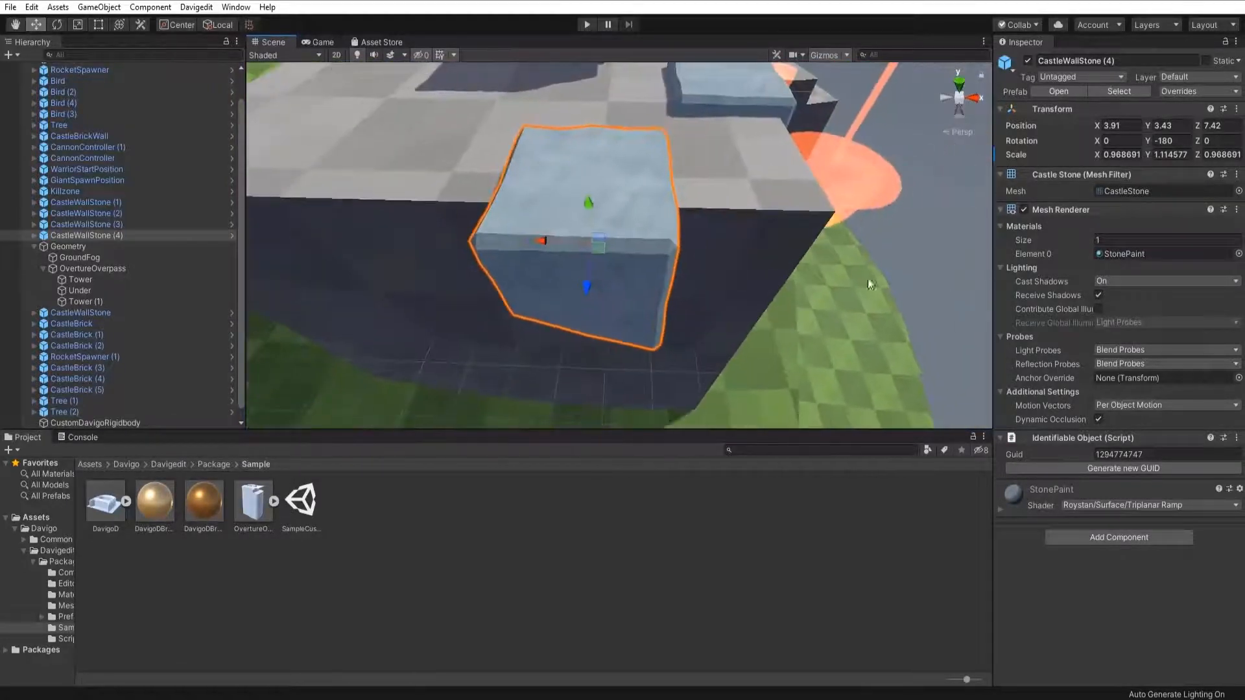
Rotate the stone about its vertical axis to about -86.5° and shift it to about X 3.78, Z 7.61.
{"action": "left_click", "coordinate": [57, 25]}
{"action": "left_click_drag", "start_coordinate": [616, 282], "coordinate": [452, 308]}
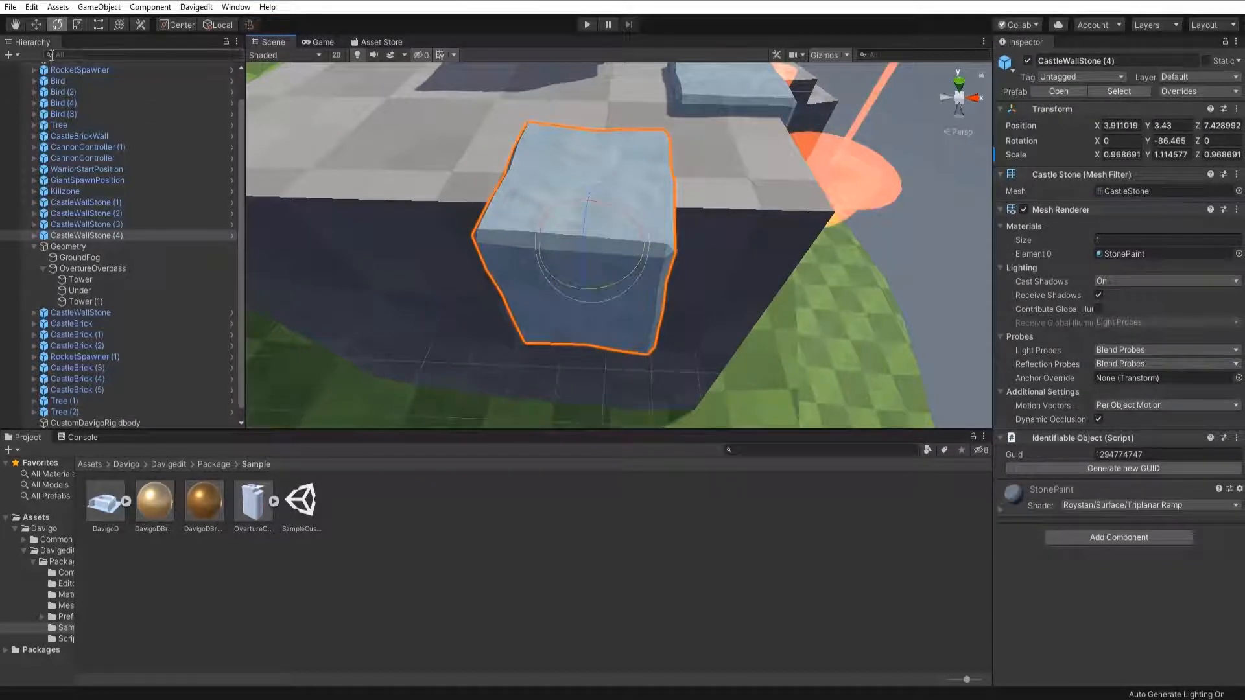
{"action": "left_click_drag", "start_coordinate": [597, 251], "coordinate": [591, 225]}
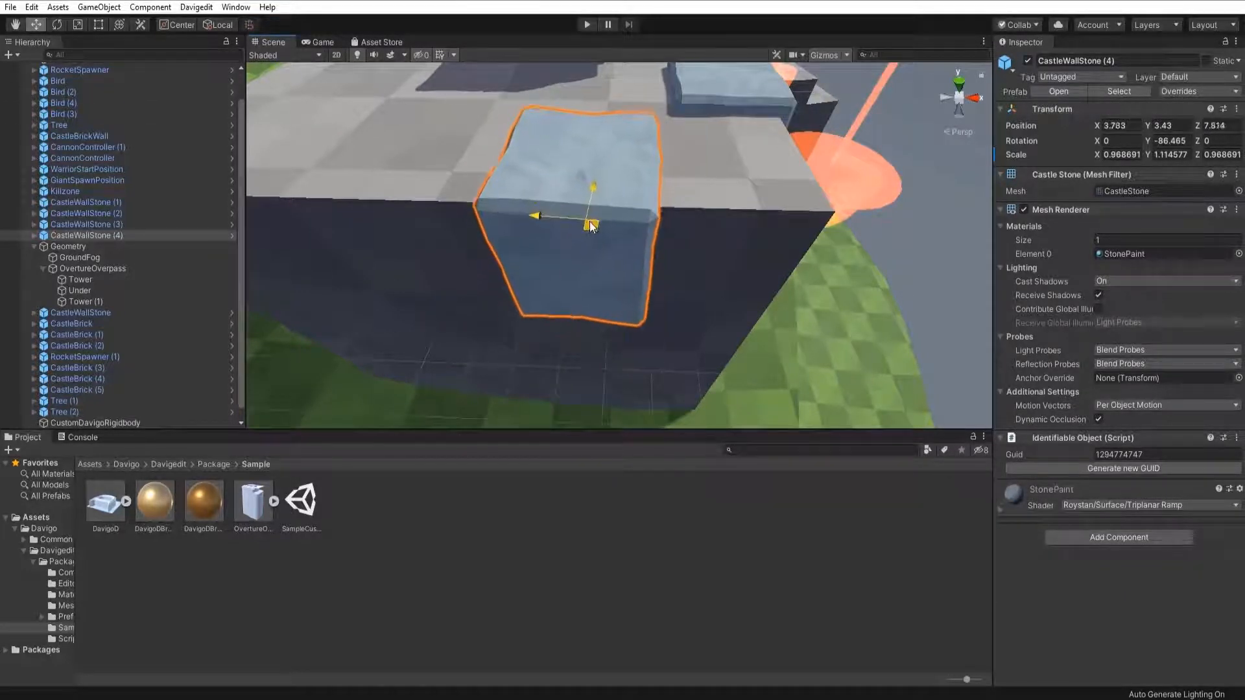
Place the stone on the grass beside the structure at about X -6.37, Y -1.38, Z 2.77 and tilt its Z rotation to about -39.7°.
{"action": "left_click_drag", "start_coordinate": [704, 256], "coordinate": [414, 153], "text": "alt"}
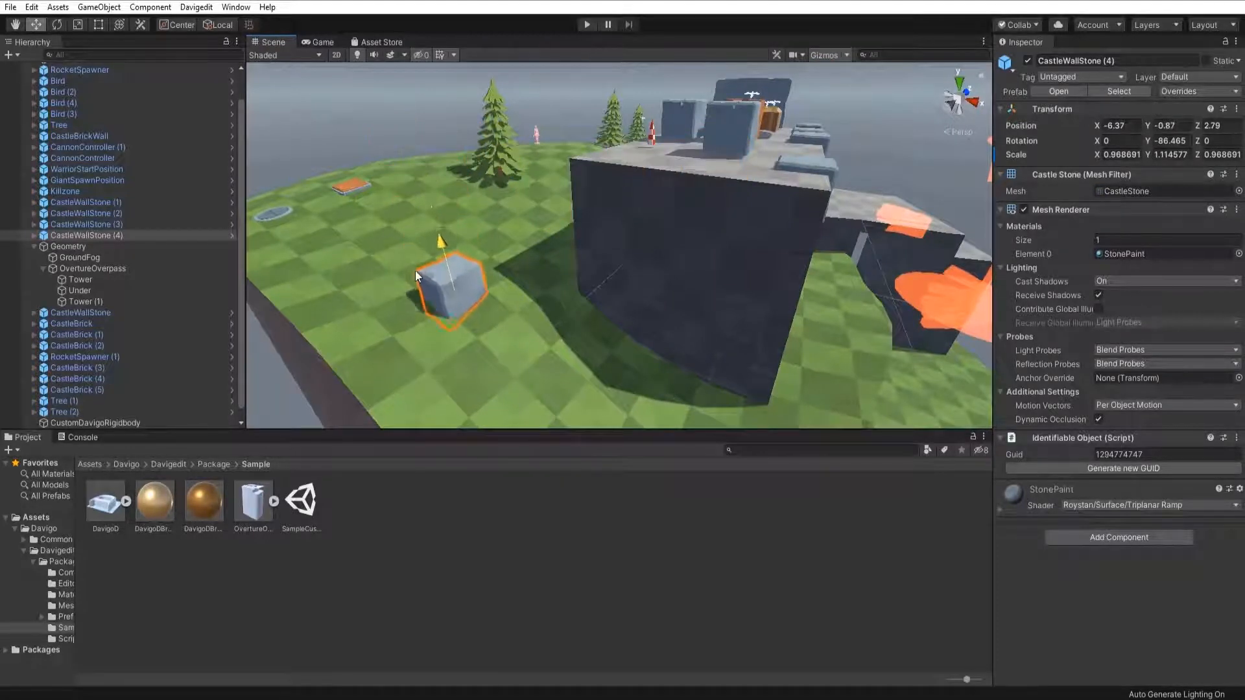
{"action": "left_click_drag", "start_coordinate": [415, 270], "coordinate": [494, 247]}
{"action": "key", "text": "e"}
{"action": "right_click_drag", "start_coordinate": [494, 247], "coordinate": [435, 213]}
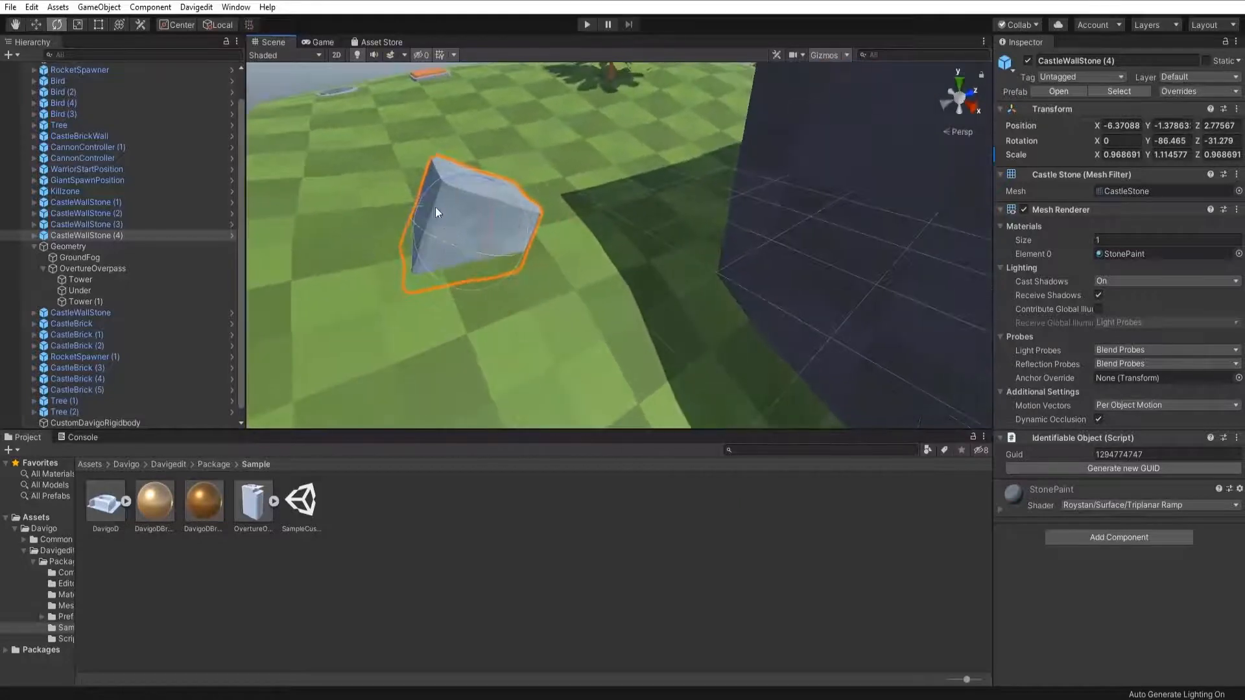
{"action": "left_click_drag", "start_coordinate": [468, 181], "coordinate": [488, 189]}
Move the tilted stone across the grass and sink it into the ground at about X -6.85, Y -1.6, Z 1.59.
{"action": "key", "text": "w"}
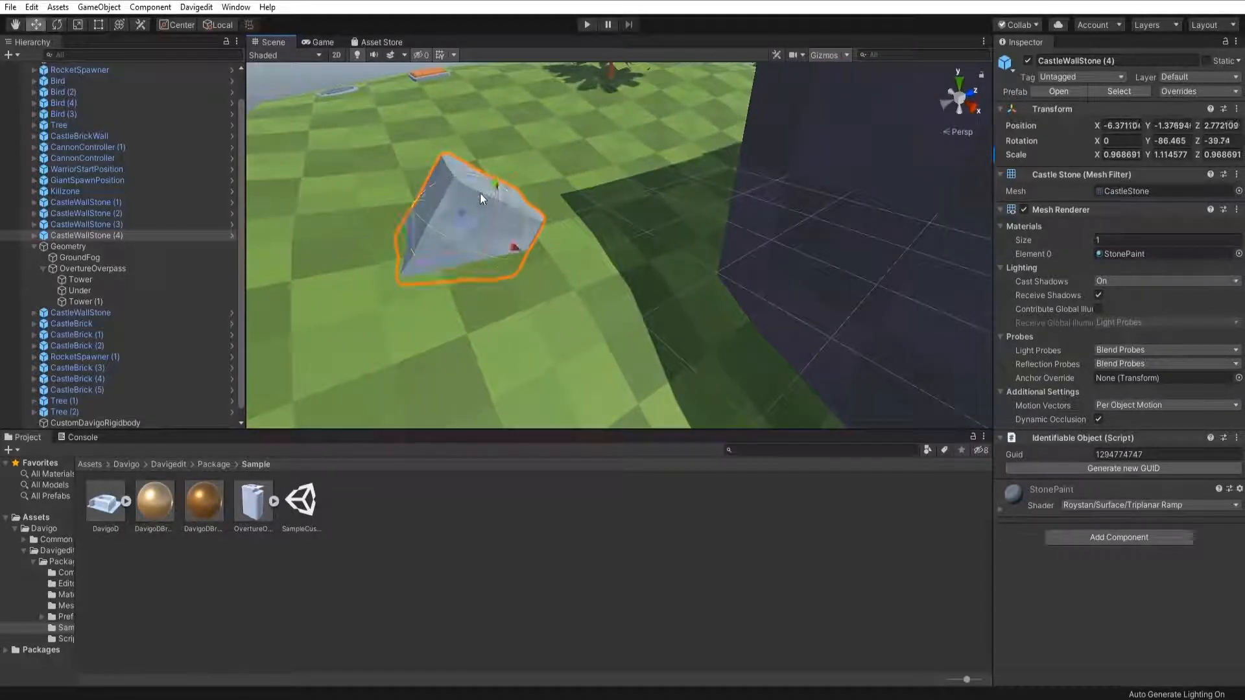
{"action": "left_click_drag", "start_coordinate": [566, 250], "coordinate": [633, 153], "text": "alt"}
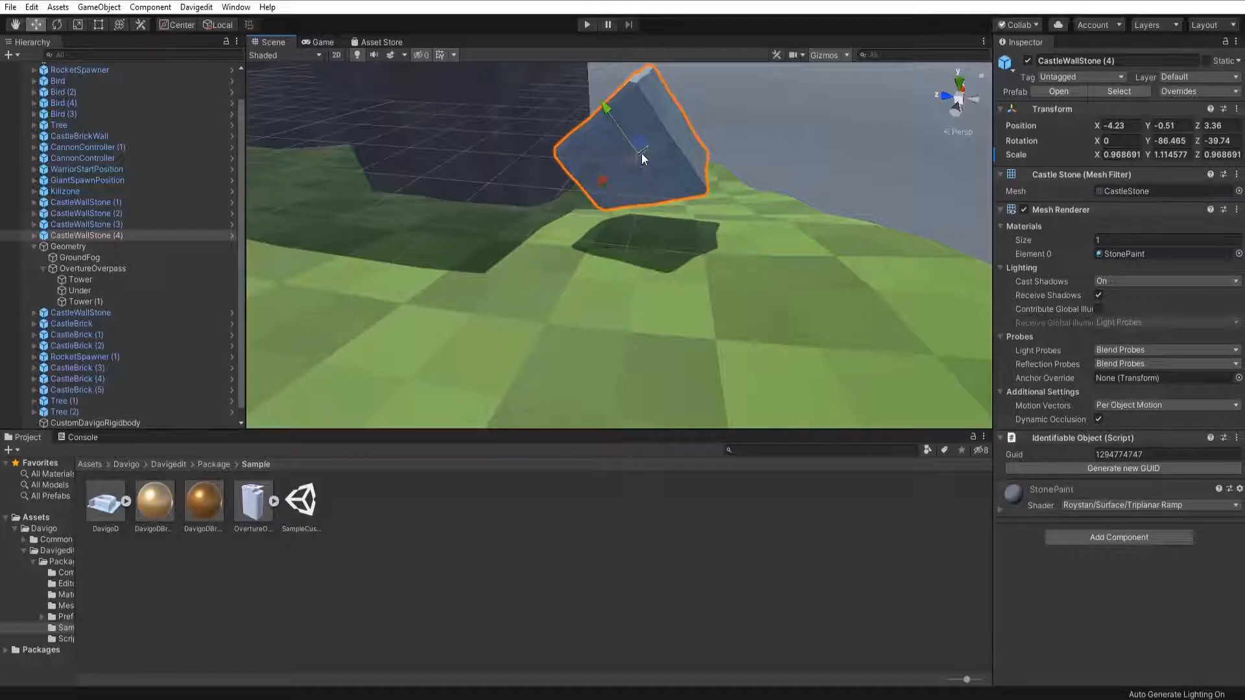
{"action": "left_click_drag", "start_coordinate": [641, 153], "coordinate": [673, 266]}
{"action": "left_click_drag", "start_coordinate": [673, 266], "coordinate": [156, 296], "text": "alt"}
{"action": "right_click_drag", "start_coordinate": [153, 296], "coordinate": [179, 281]}
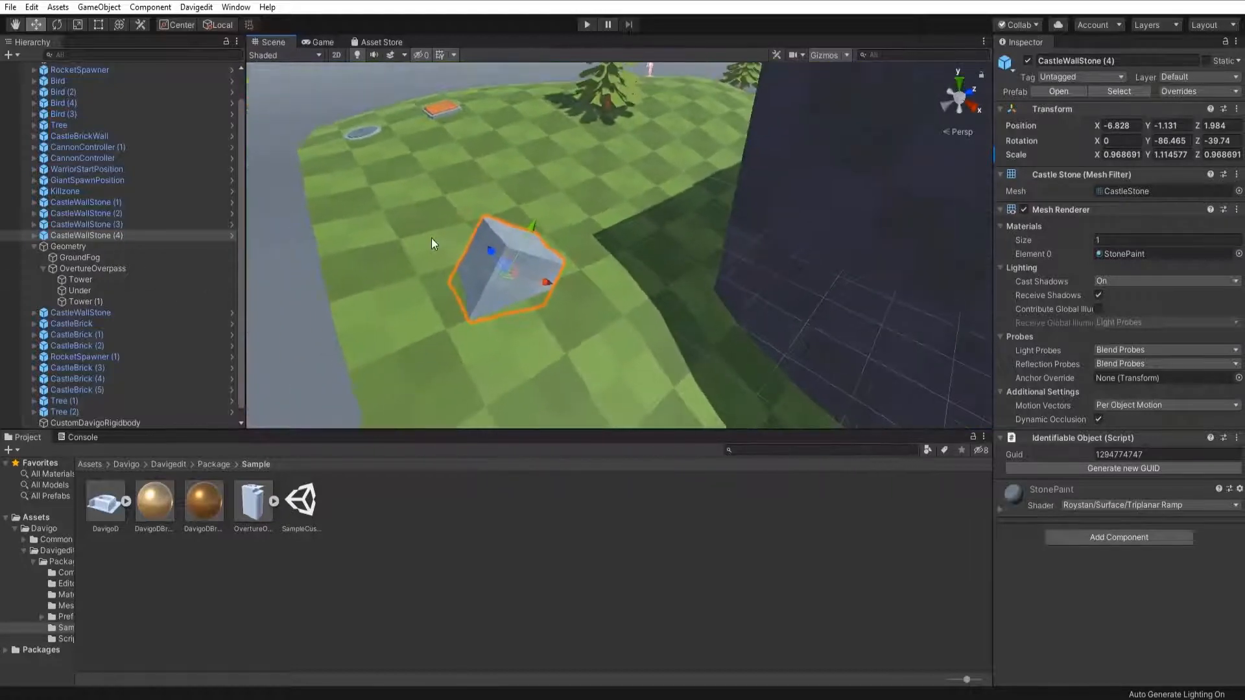
{"action": "left_click_drag", "start_coordinate": [538, 218], "coordinate": [524, 236]}
Lift the stone above the grass to about X -7.28, Y 2.41, Z 4.96 and rotate it to about 31°, -40°, -26°.
{"action": "right_click_drag", "start_coordinate": [569, 251], "coordinate": [514, 300]}
{"action": "key", "text": "a"}
{"action": "key", "text": "w"}
{"action": "key", "text": "s"}
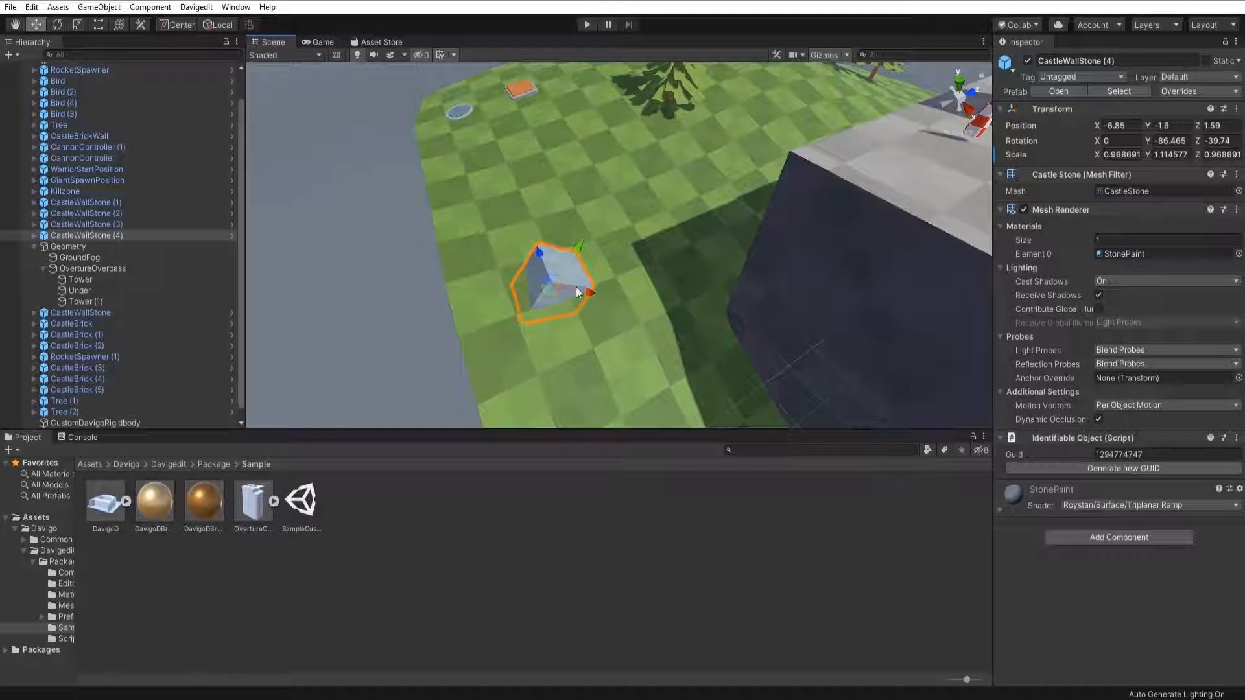
{"action": "left_click_drag", "start_coordinate": [633, 174], "coordinate": [600, 154]}
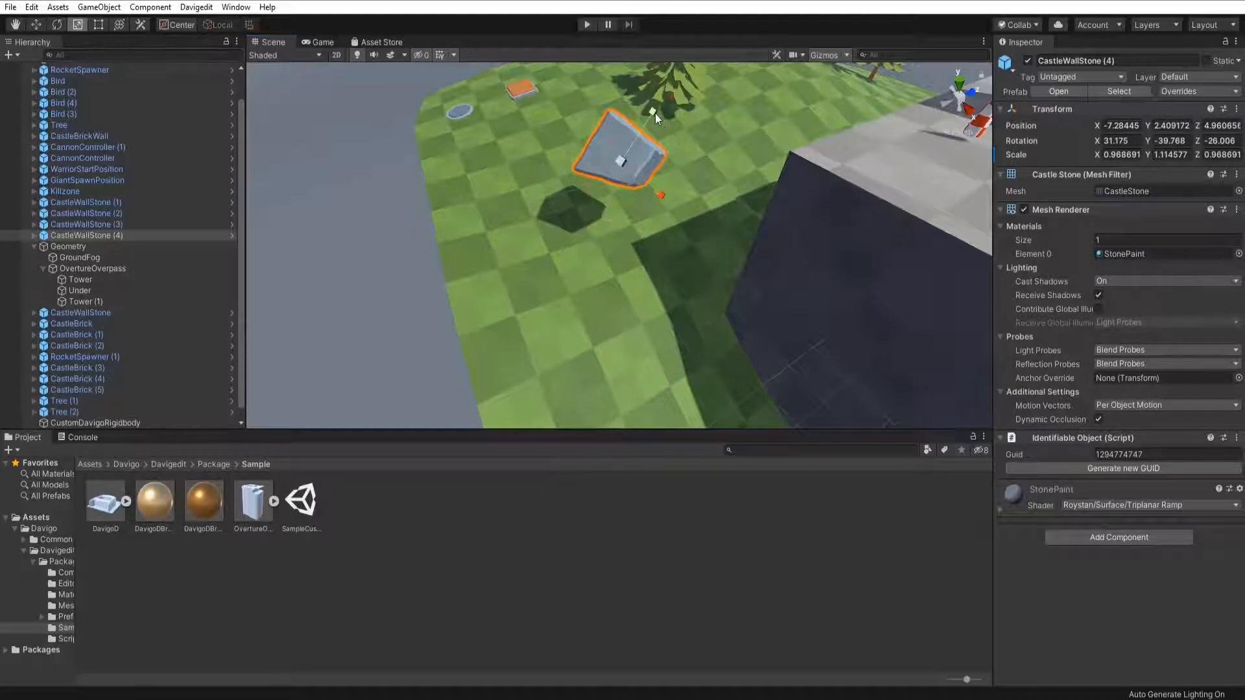
{"action": "right_click_drag", "start_coordinate": [666, 195], "coordinate": [807, 138]}
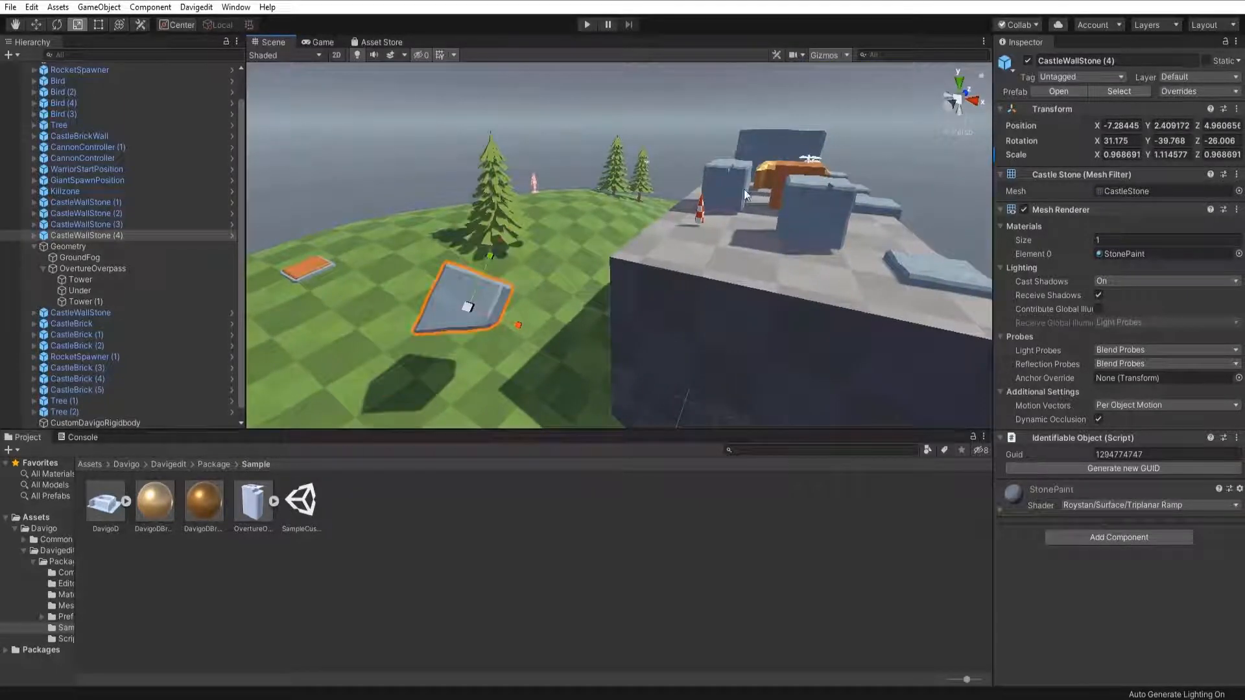
Undo the placement, rotation and scaling edits made to the castle wall stone.
{"action": "key", "text": "ctrl+z"}
{"action": "key", "text": "ctrl+z"}
{"action": "key", "text": "ctrl+z"}
{"action": "right_click_drag", "start_coordinate": [670, 202], "coordinate": [667, 312]}
{"action": "key", "text": "ctrl+z"}
{"action": "key", "text": "ctrl+z"}
{"action": "key", "text": "ctrl+z"}
{"action": "key", "text": "ctrl+z"}
{"action": "key", "text": "ctrl+z"}
{"action": "key", "text": "ctrl+z"}
{"action": "key", "text": "ctrl+z"}
{"action": "key", "text": "ctrl+z"}
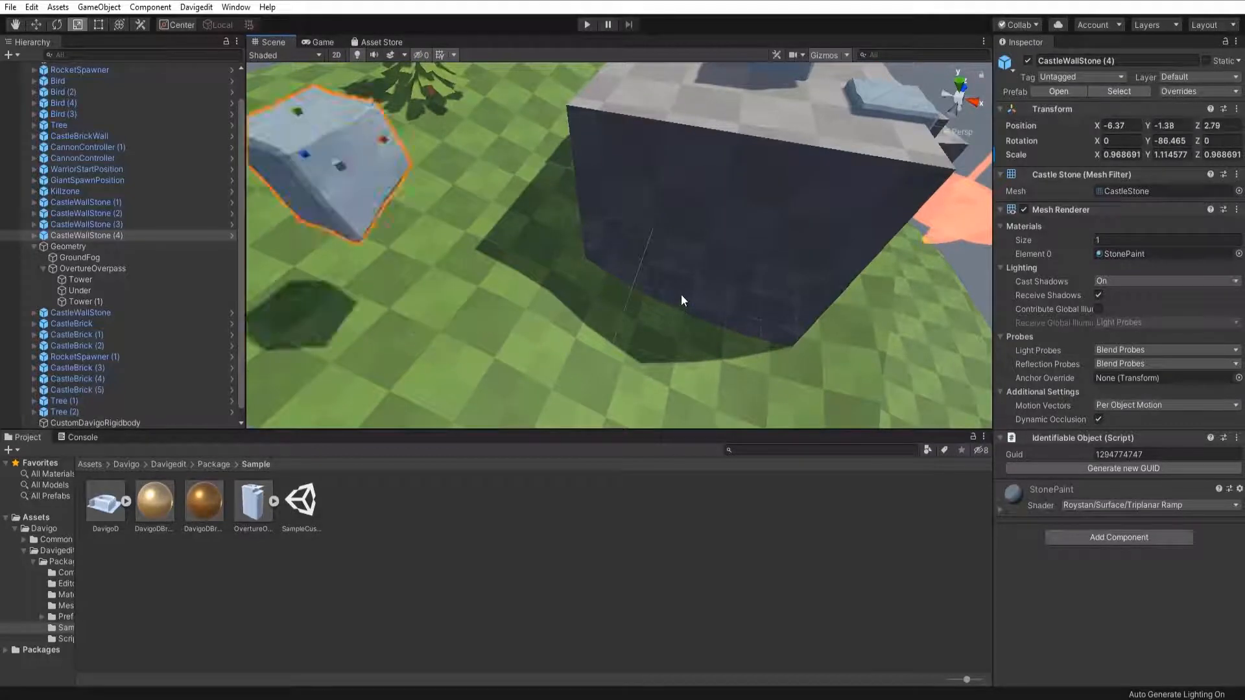
{"action": "key", "text": "ctrl+z"}
{"action": "key", "text": "ctrl+z"}
{"action": "key", "text": "ctrl+z"}
{"action": "key", "text": "ctrl+z"}
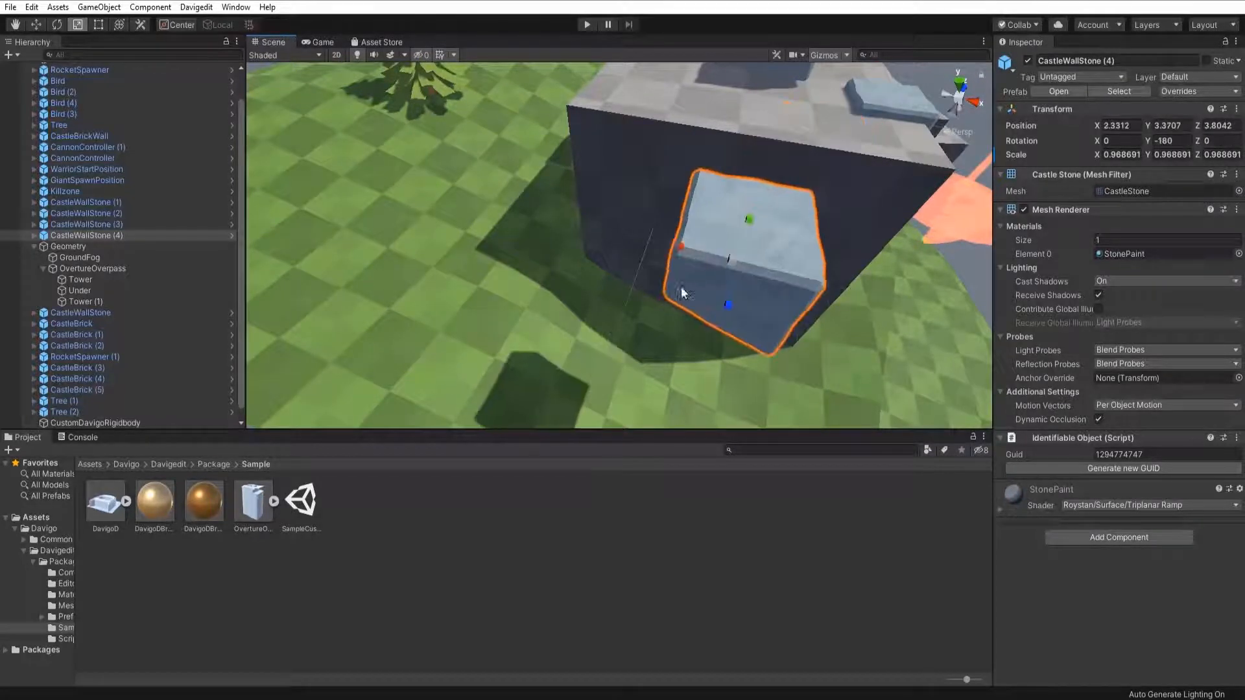
{"action": "key", "text": "ctrl+z"}
{"action": "key", "text": "ctrl+z"}
Examine the sample map's bricks, giant spawn figure and warrior start position, framing the warrior start position up close.
{"action": "right_click_drag", "start_coordinate": [675, 259], "coordinate": [615, 268]}
{"action": "key", "text": "s"}
{"action": "left_click_drag", "start_coordinate": [521, 244], "coordinate": [529, 224], "text": "alt"}
{"action": "key", "text": "w"}
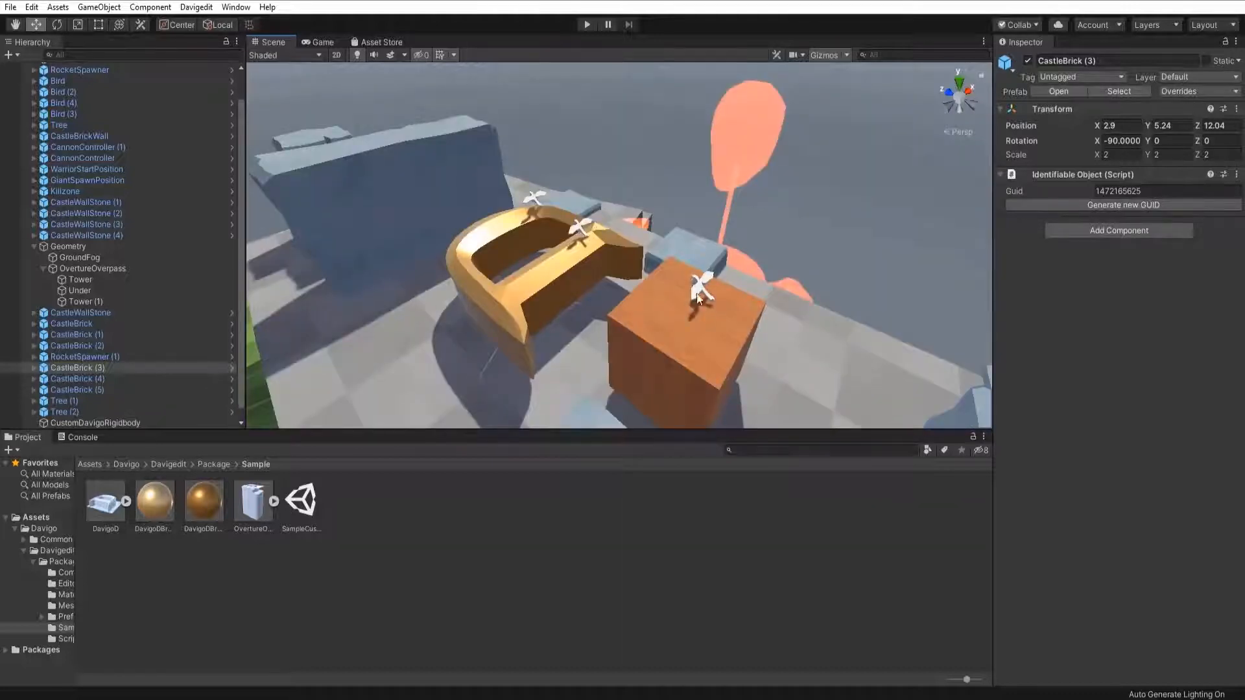
{"action": "left_click_drag", "start_coordinate": [726, 282], "coordinate": [550, 149], "text": "alt"}
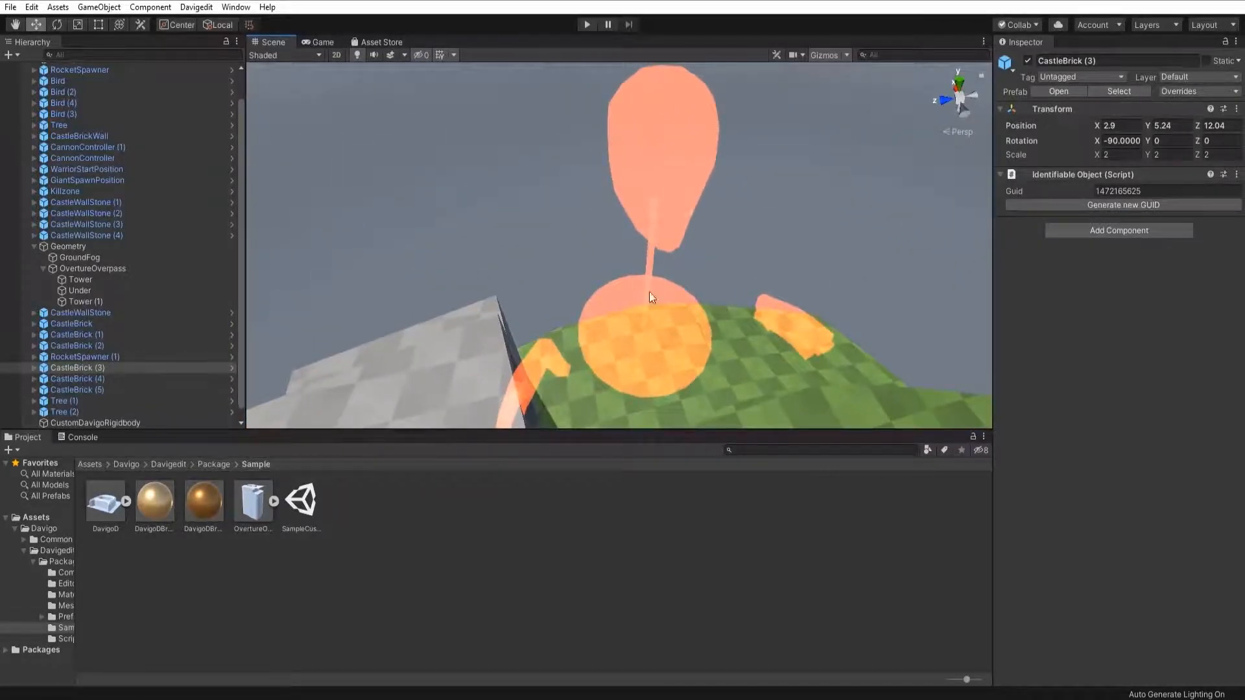
{"action": "right_click_drag", "start_coordinate": [649, 292], "coordinate": [1190, 153]}
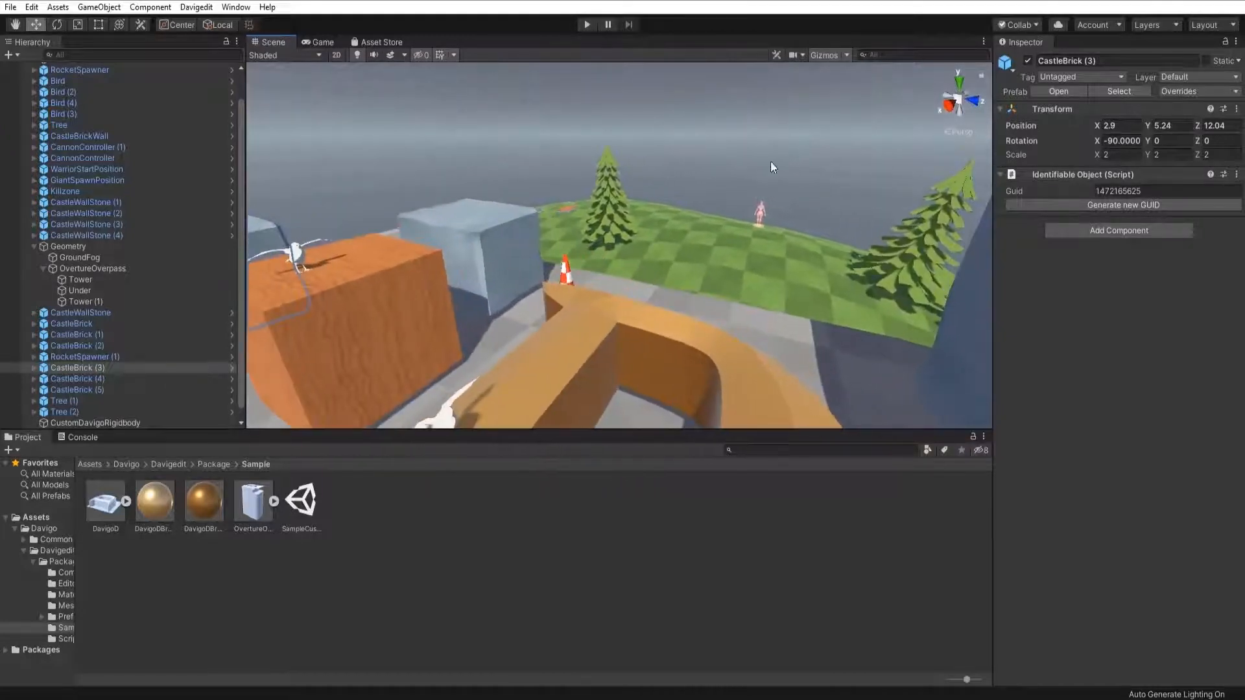
{"action": "left_click", "coordinate": [757, 208]}
{"action": "key", "text": "f"}
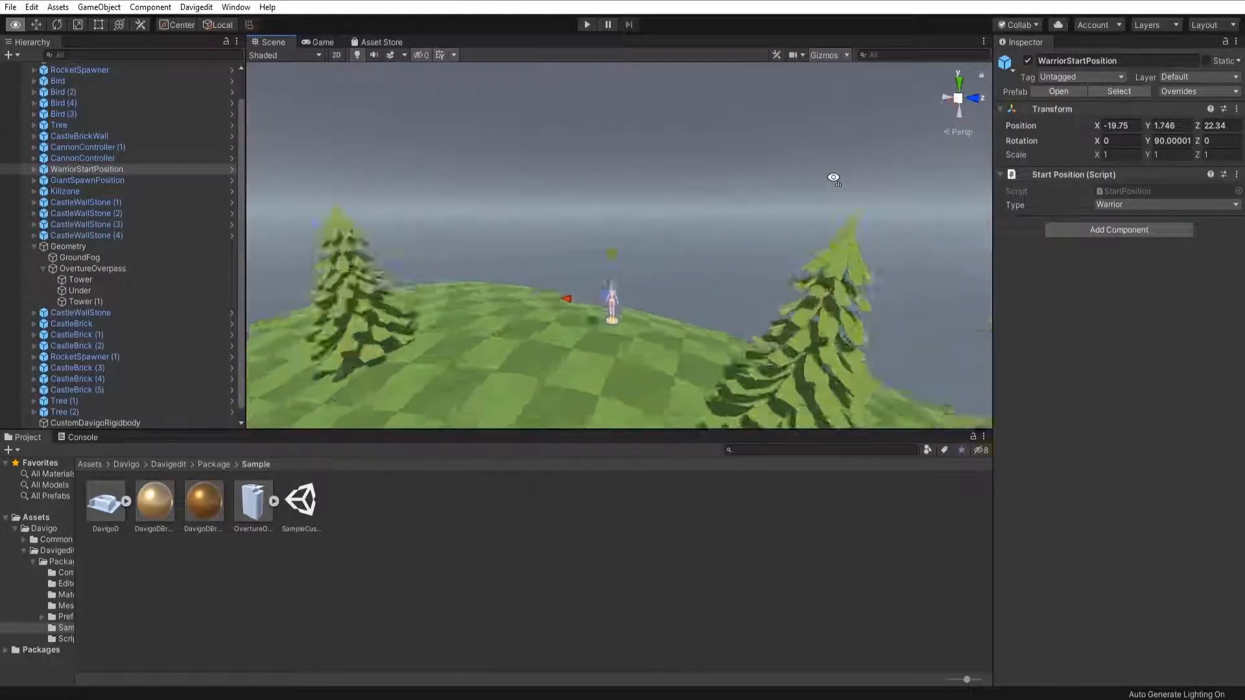
{"action": "left_click_drag", "start_coordinate": [831, 178], "coordinate": [609, 240], "text": "alt"}
{"action": "key", "text": "w"}
{"action": "right_click_drag", "start_coordinate": [609, 239], "coordinate": [1056, 449]}
{"action": "key", "text": "s"}
{"action": "right_click_drag", "start_coordinate": [544, 276], "coordinate": [554, 191]}
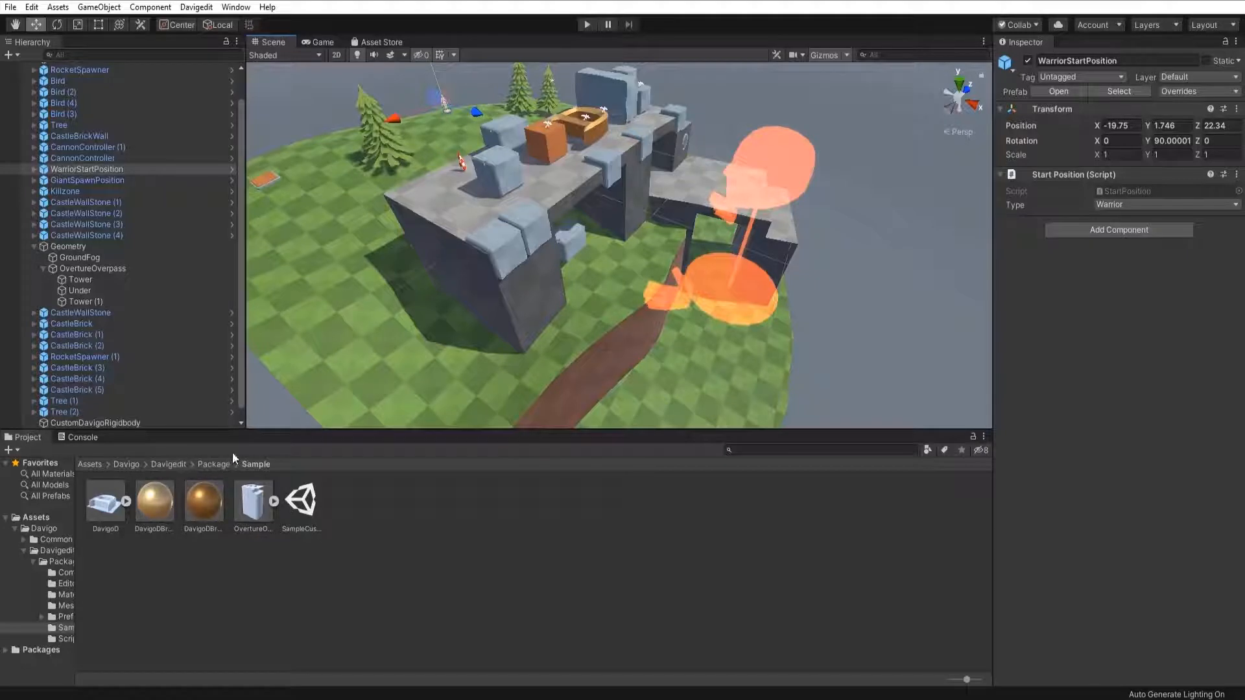
Create a folder named Maps directly inside the project's Assets folder.
{"action": "left_click", "coordinate": [89, 464]}
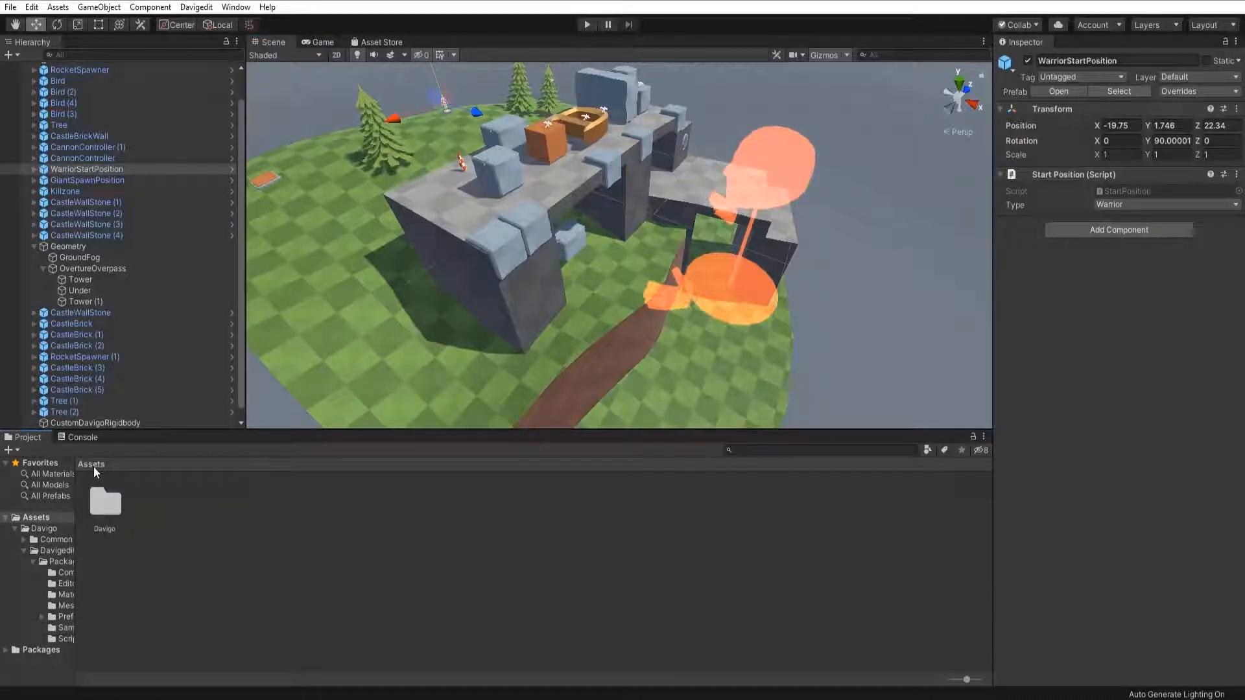
{"action": "double_click", "coordinate": [104, 501]}
{"action": "left_click", "coordinate": [92, 467]}
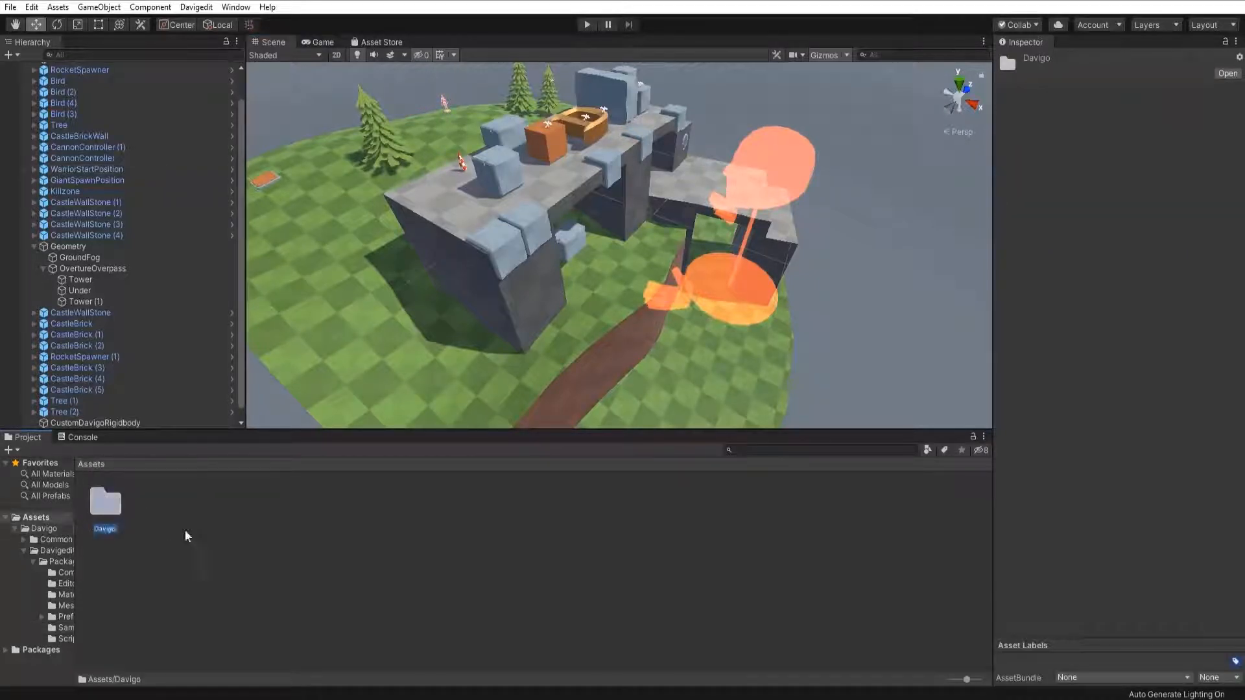
{"action": "right_click", "coordinate": [217, 554]}
{"action": "mouse_move", "coordinate": [265, 197]}
{"action": "left_click", "coordinate": [465, 196]}
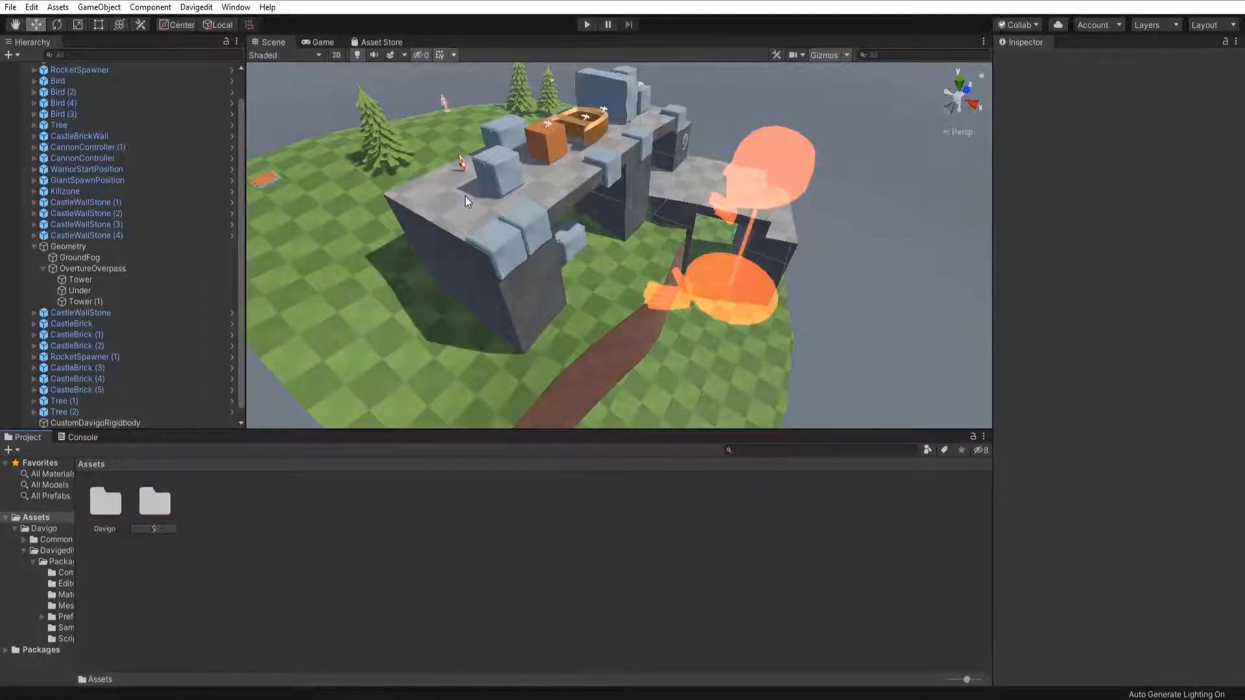
{"action": "type", "text": "Maps"}
{"action": "key", "text": "Return"}
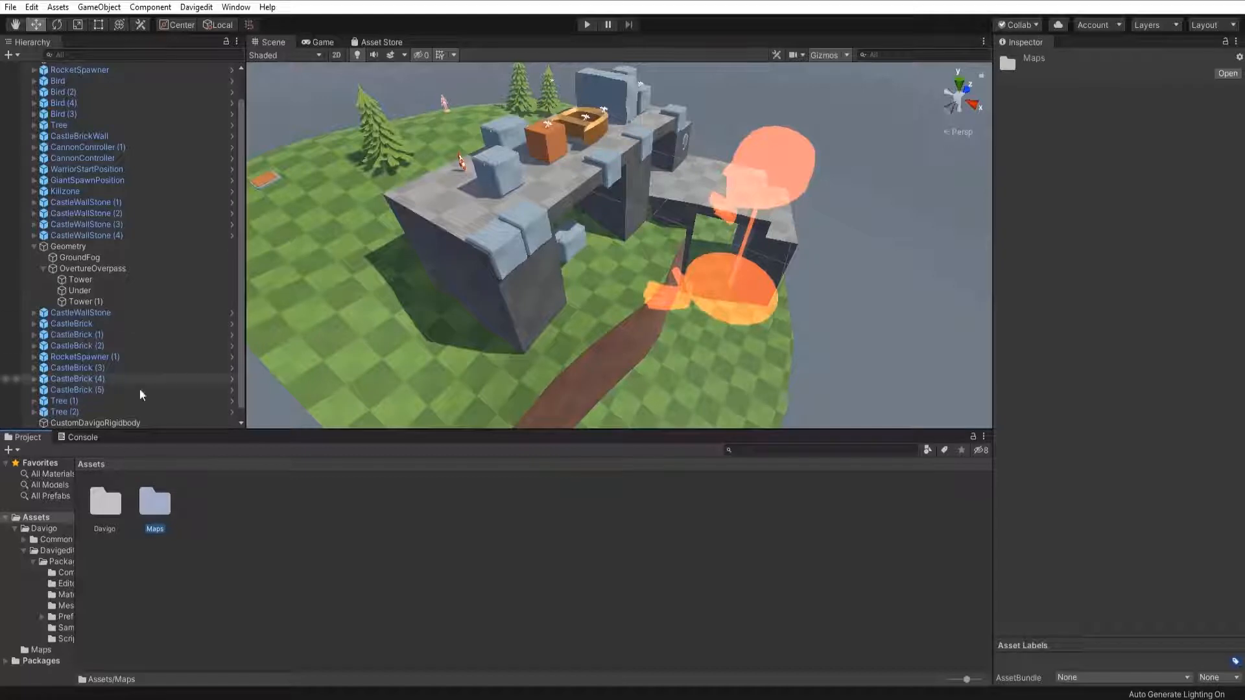
Create a subfolder named Tutorial inside the Maps folder.
{"action": "double_click", "coordinate": [159, 522]}
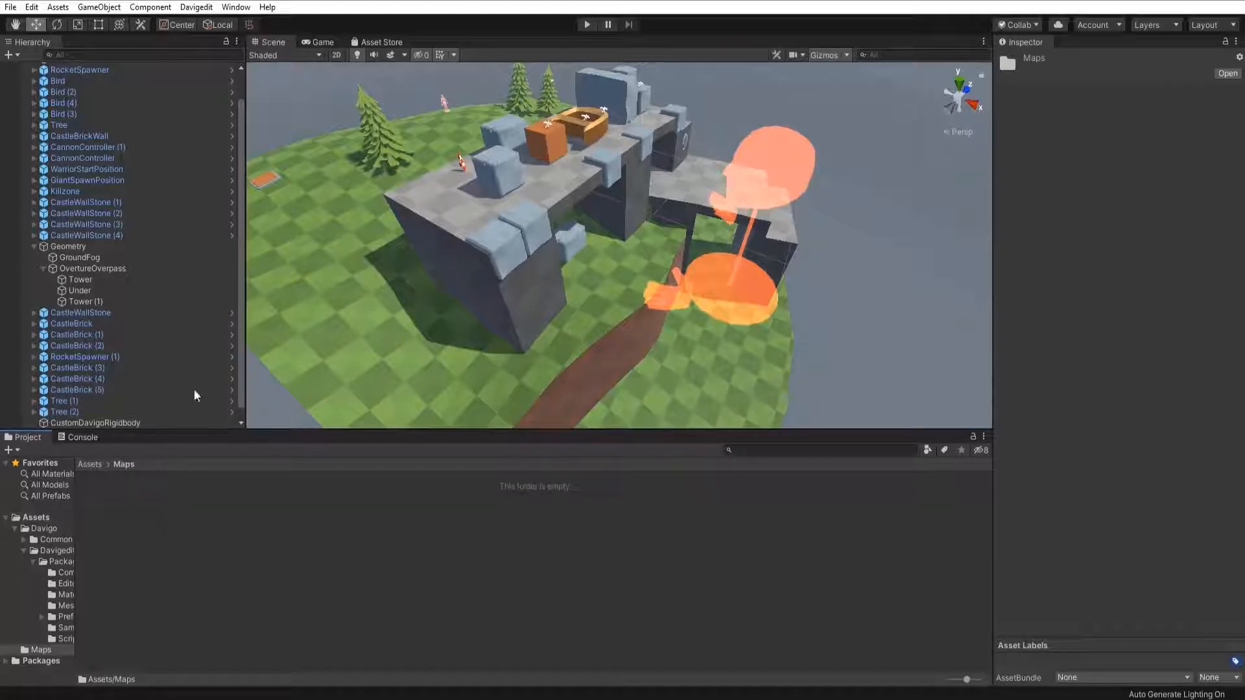
{"action": "right_click", "coordinate": [162, 513]}
{"action": "mouse_move", "coordinate": [209, 168]}
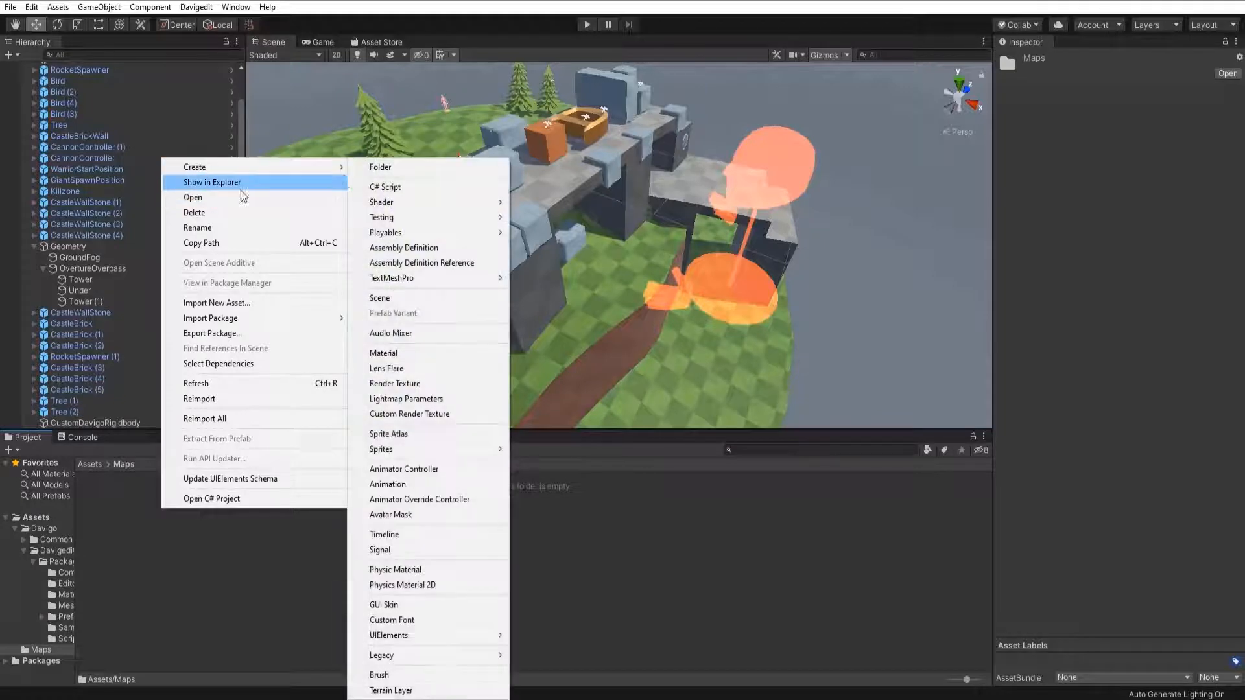
{"action": "left_click", "coordinate": [365, 168]}
{"action": "type", "text": "Tut"}
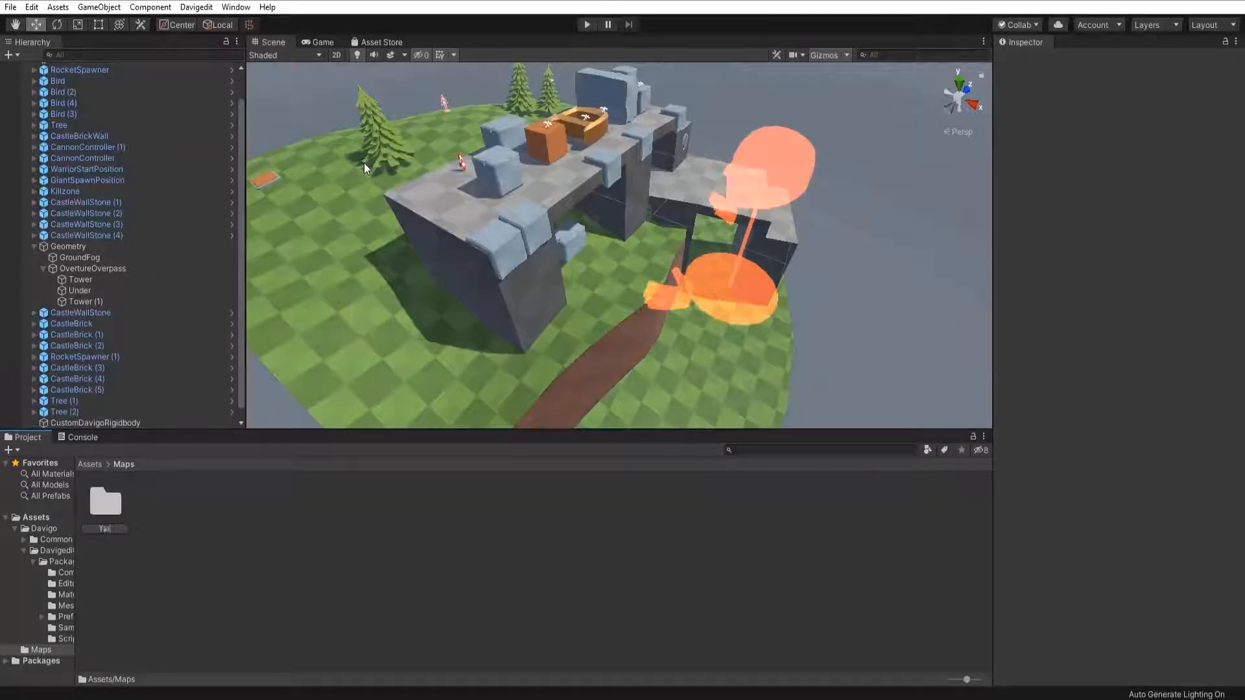
{"action": "type", "text": "orial"}
{"action": "key", "text": "Return"}
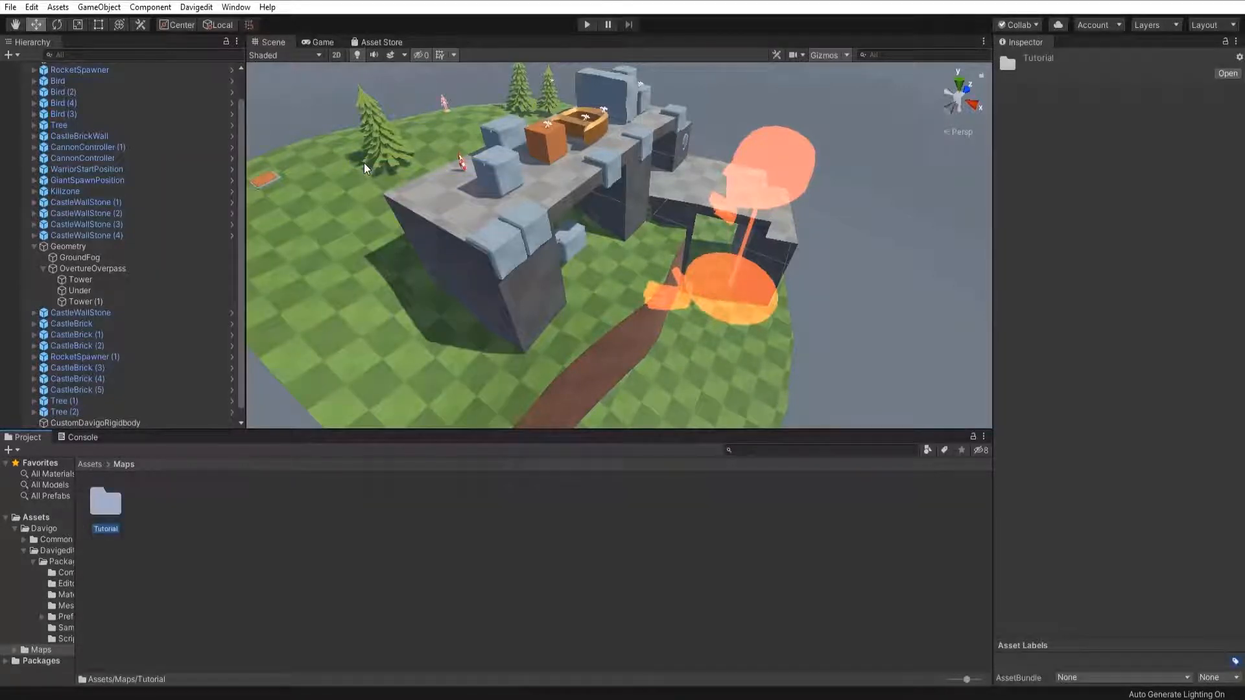
Create a new scene named Tutorial inside the Tutorial folder.
{"action": "double_click", "coordinate": [100, 504]}
{"action": "right_click", "coordinate": [125, 513]}
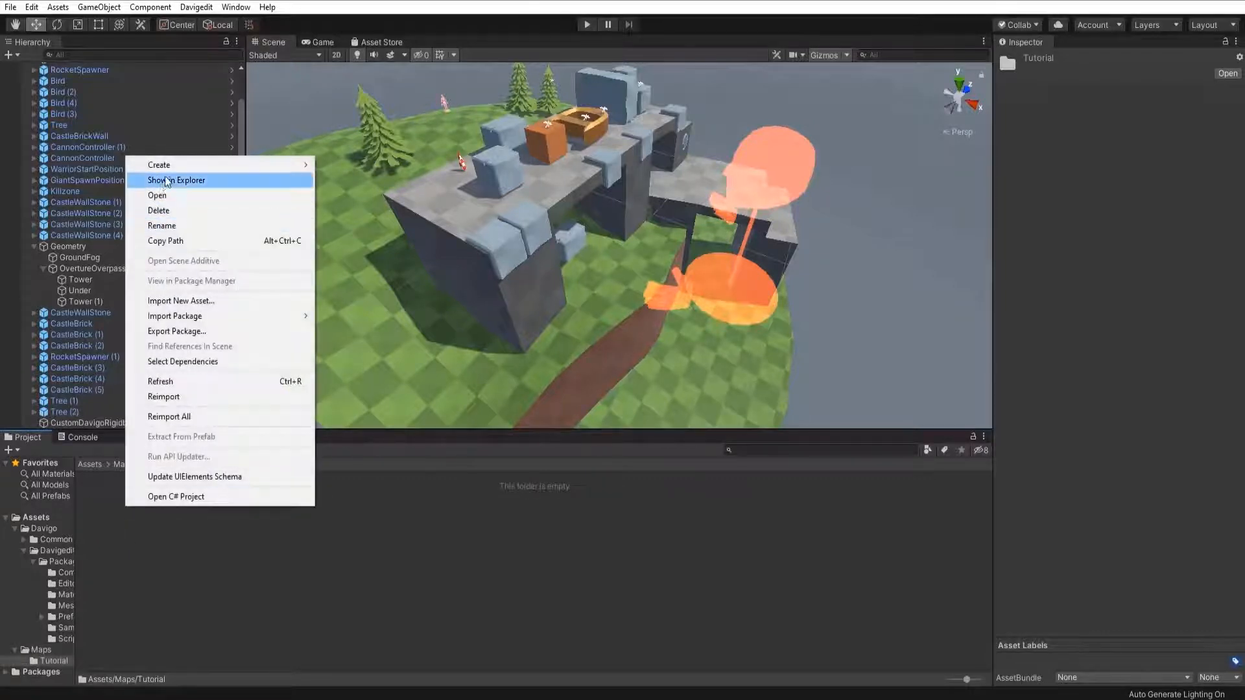
{"action": "mouse_move", "coordinate": [167, 174]}
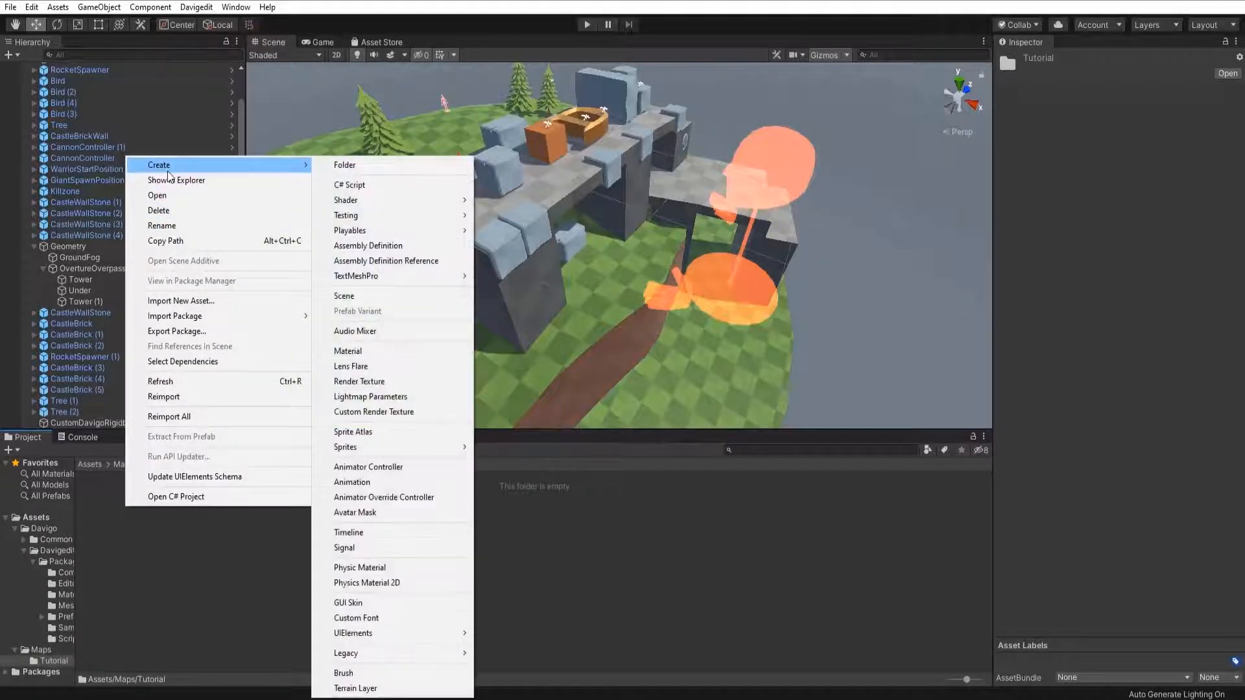
{"action": "left_click", "coordinate": [351, 299]}
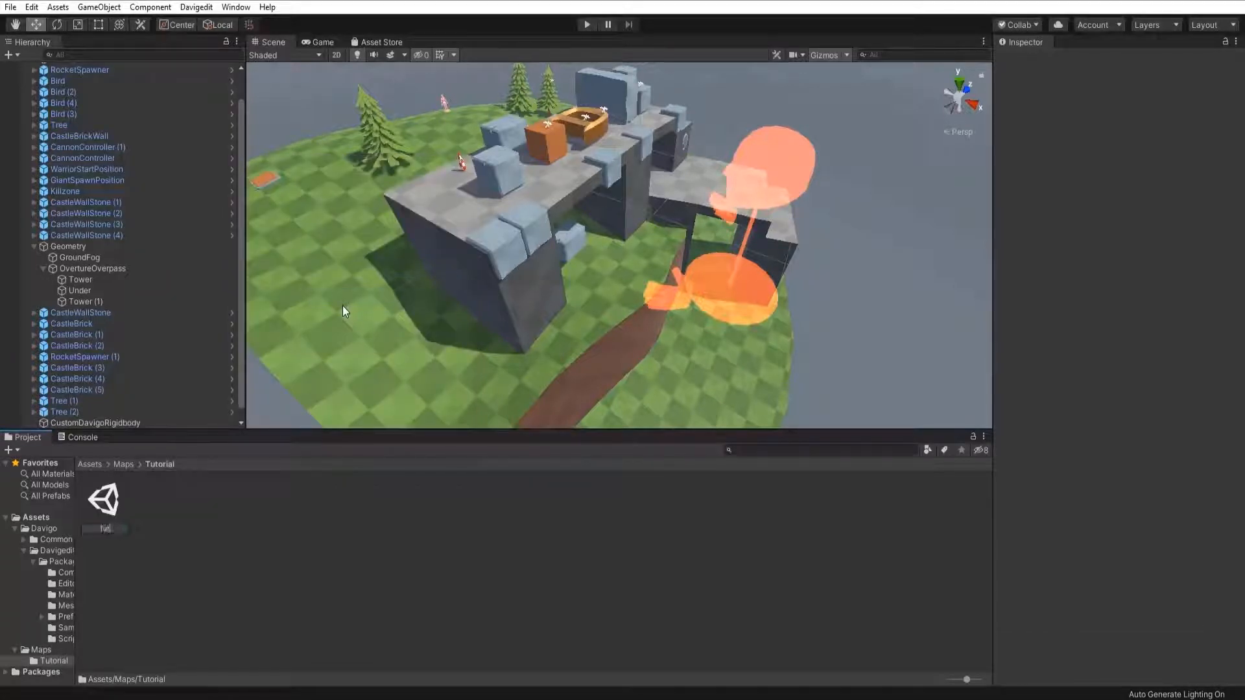
{"action": "key", "text": "Return"}
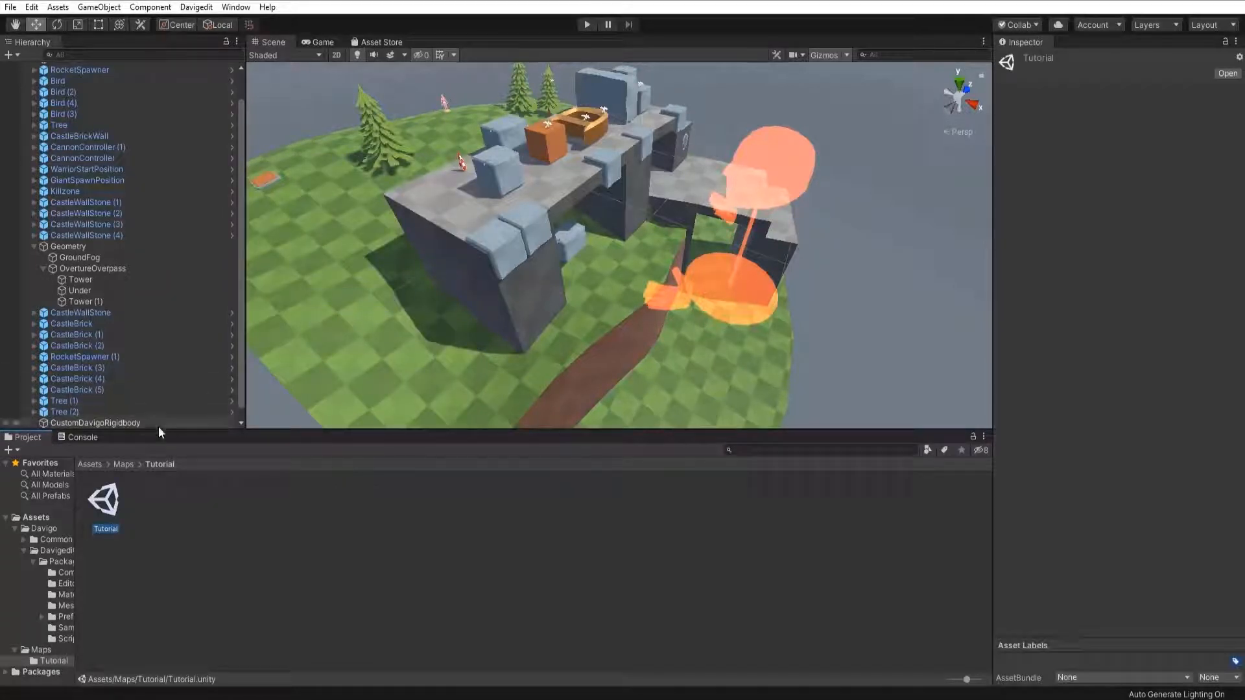
Open the Tutorial scene from Assets/Maps/Tutorial, discarding the sample map's changes and applying the Davigo lighting defaults.
{"action": "left_click", "coordinate": [90, 464]}
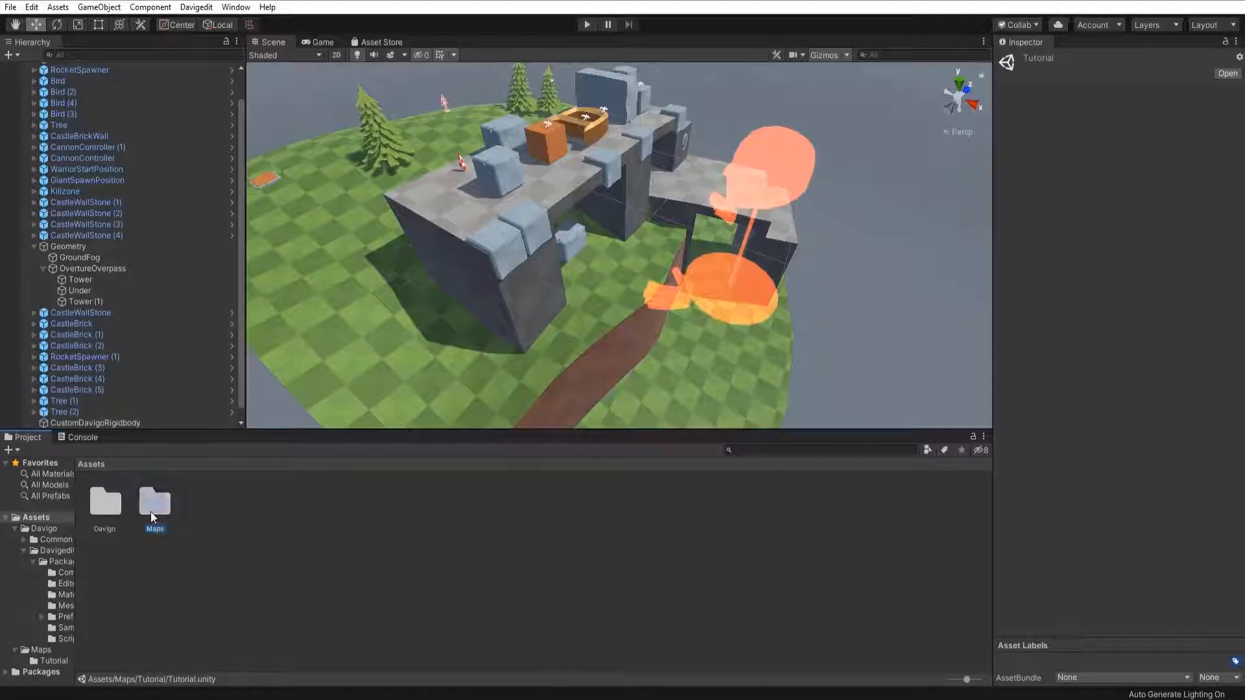
{"action": "double_click", "coordinate": [150, 511]}
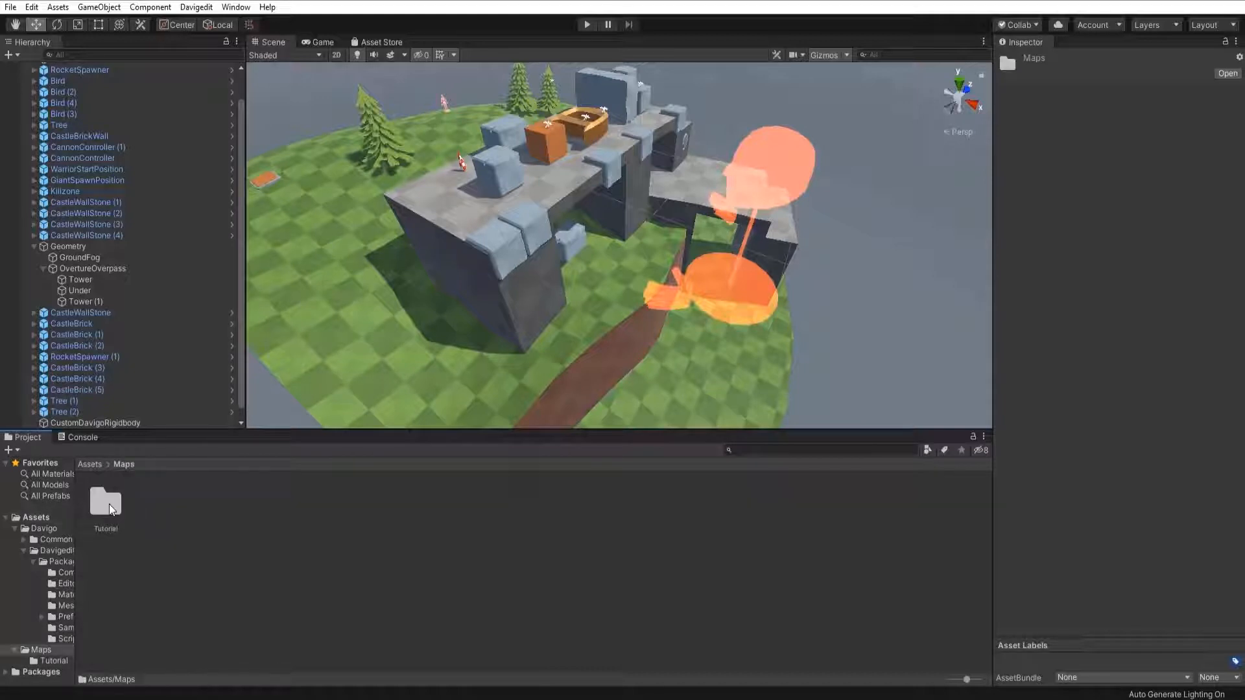
{"action": "double_click", "coordinate": [108, 506]}
{"action": "left_click", "coordinate": [109, 520]}
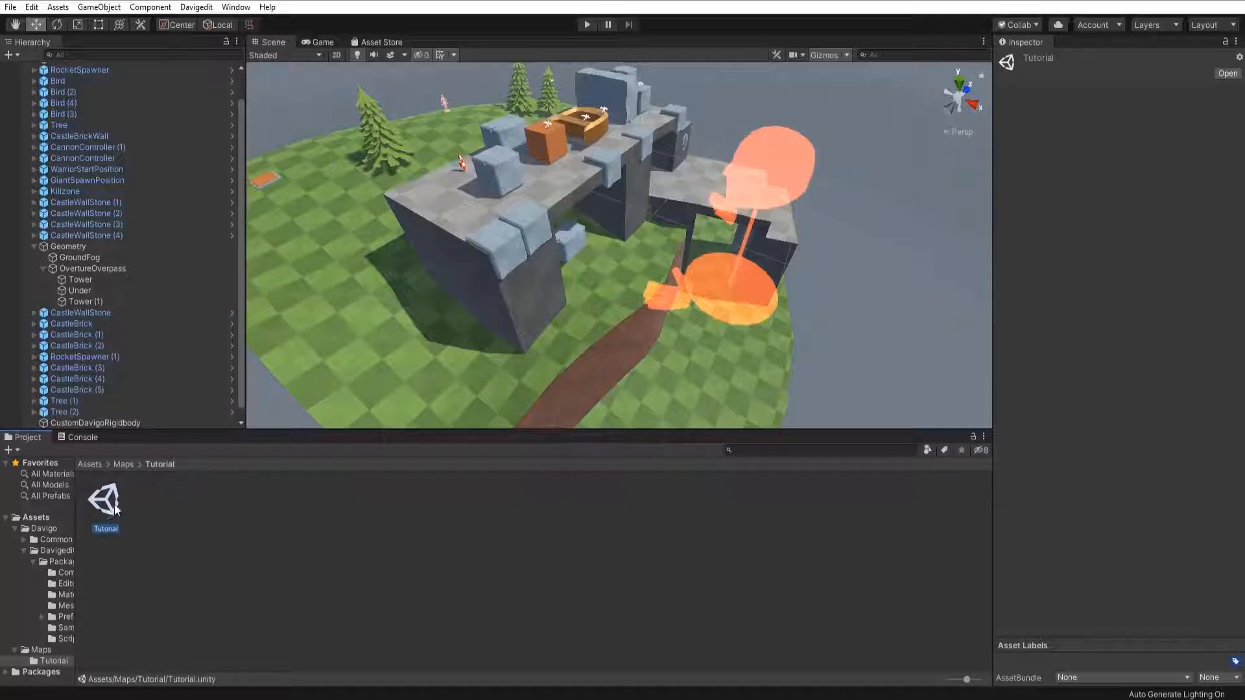
{"action": "double_click", "coordinate": [102, 504]}
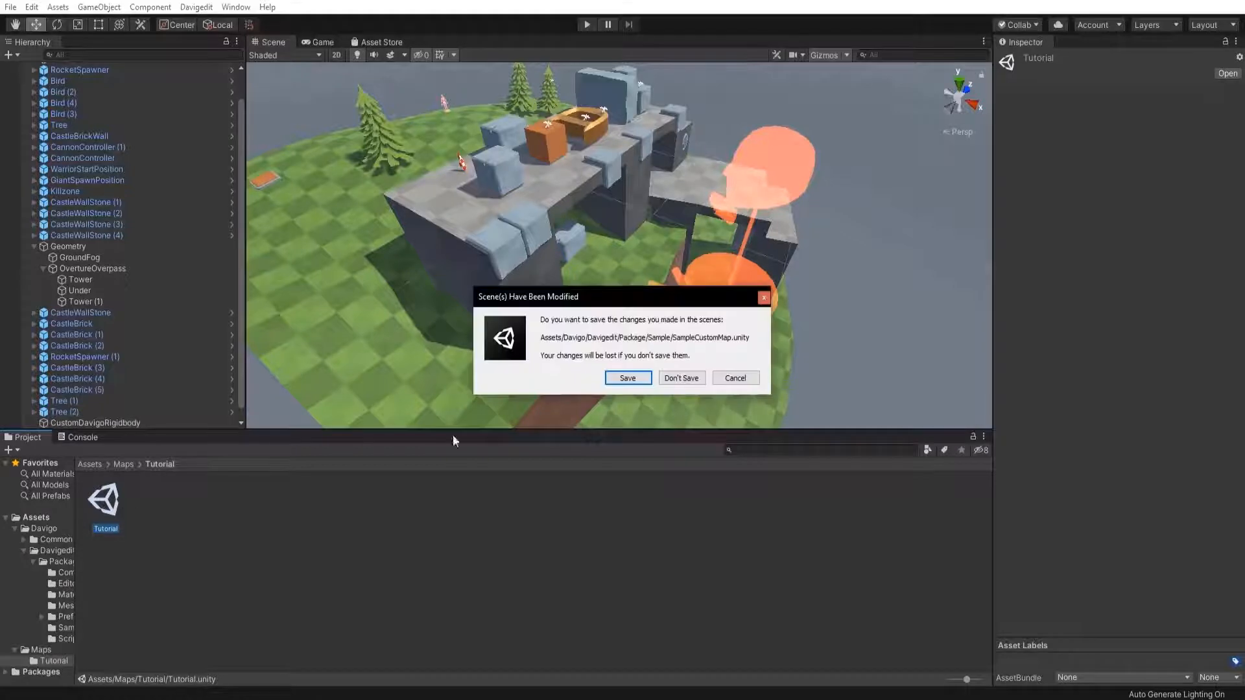
{"action": "left_click", "coordinate": [669, 381]}
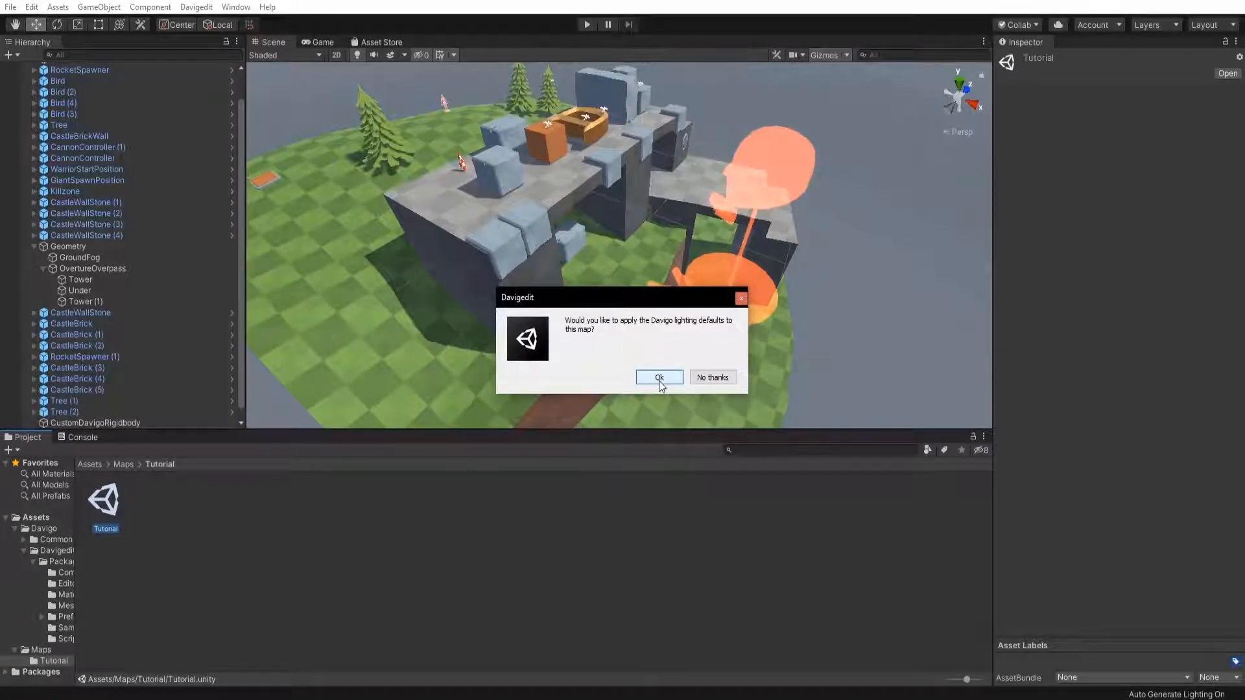
{"action": "left_click", "coordinate": [659, 378]}
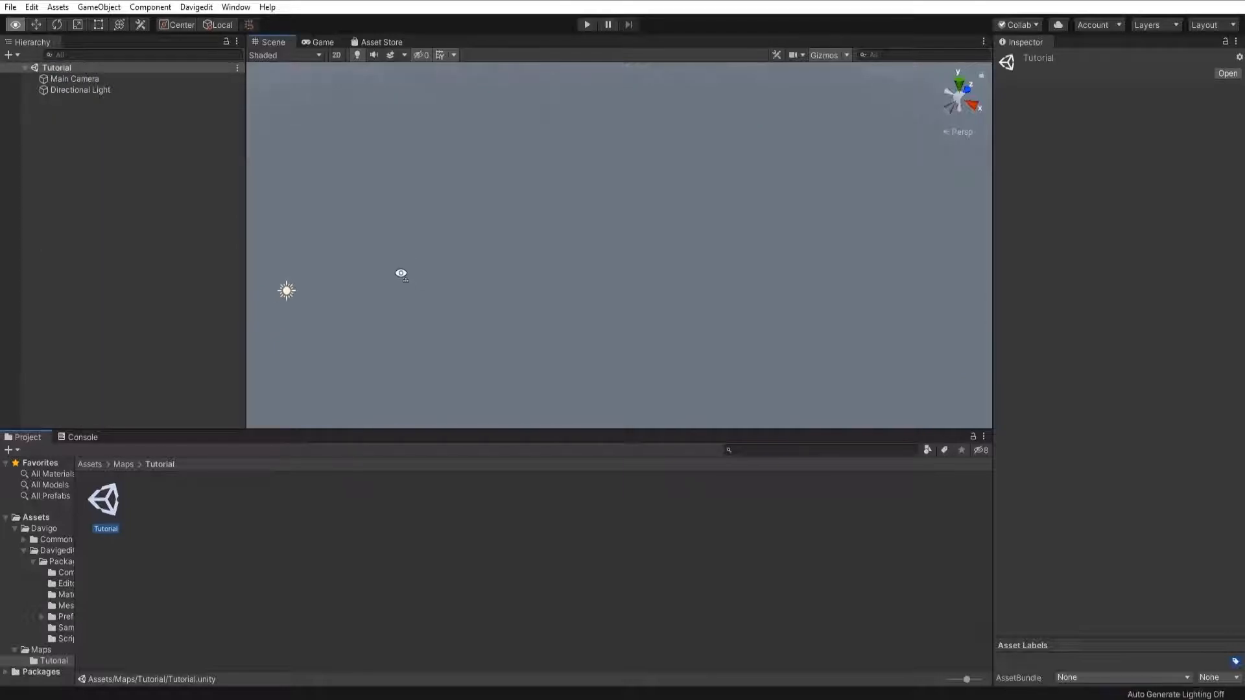
{"action": "right_click_drag", "start_coordinate": [402, 274], "coordinate": [147, 175]}
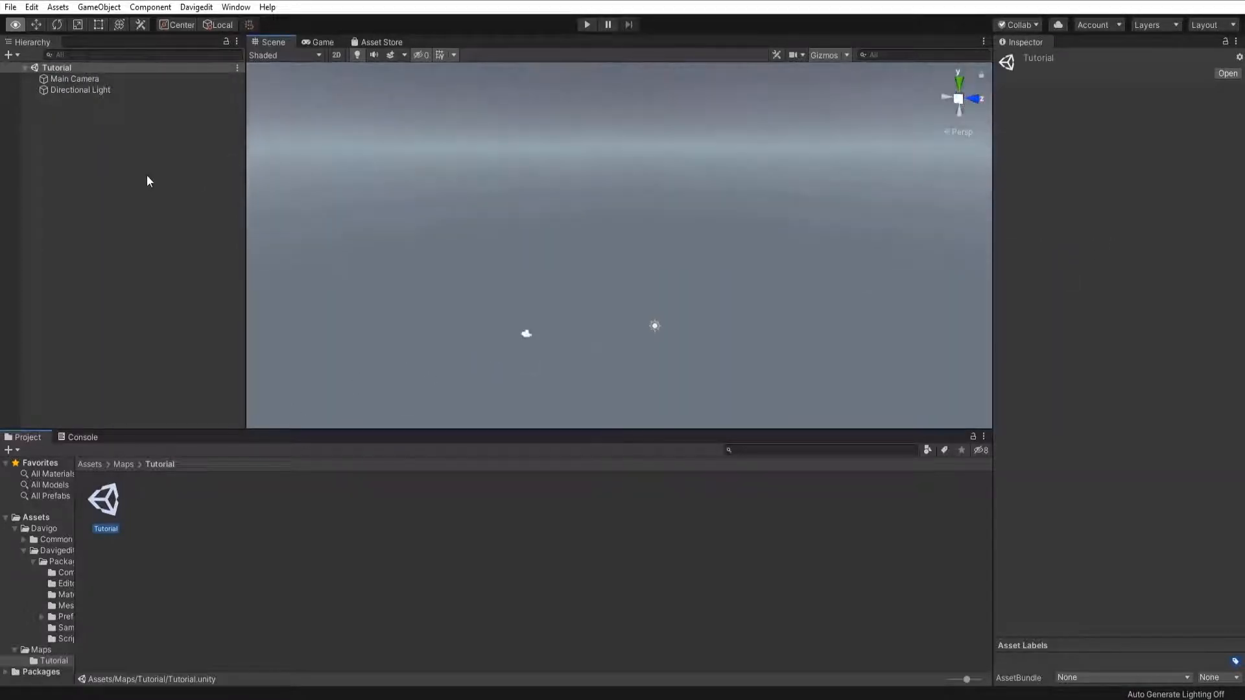
{"action": "left_click", "coordinate": [91, 91]}
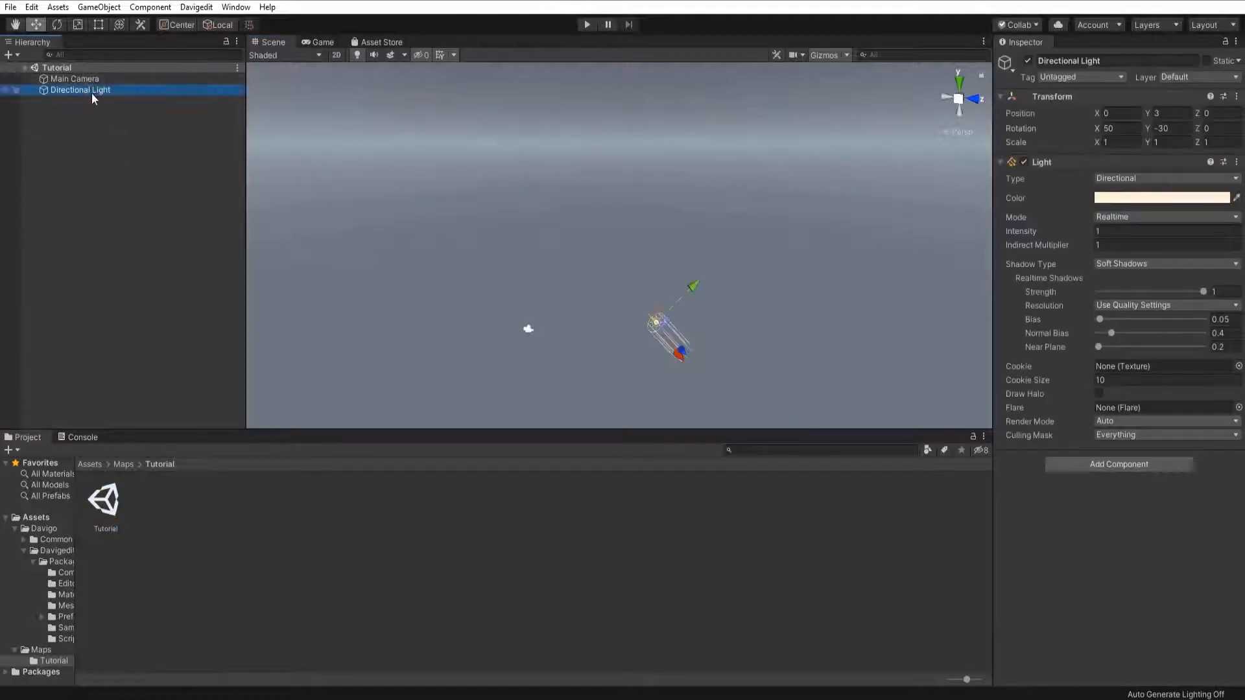
{"action": "left_click", "coordinate": [94, 79], "text": "shift"}
{"action": "key", "text": "Delete"}
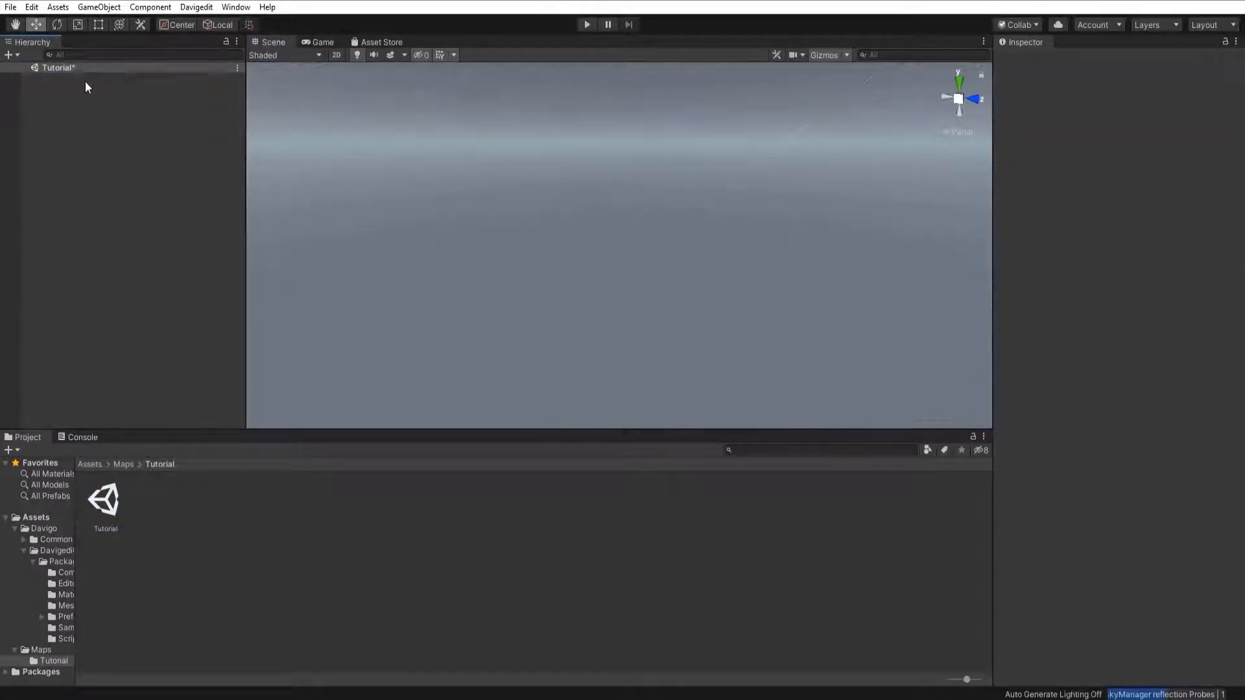
{"action": "right_click", "coordinate": [100, 97]}
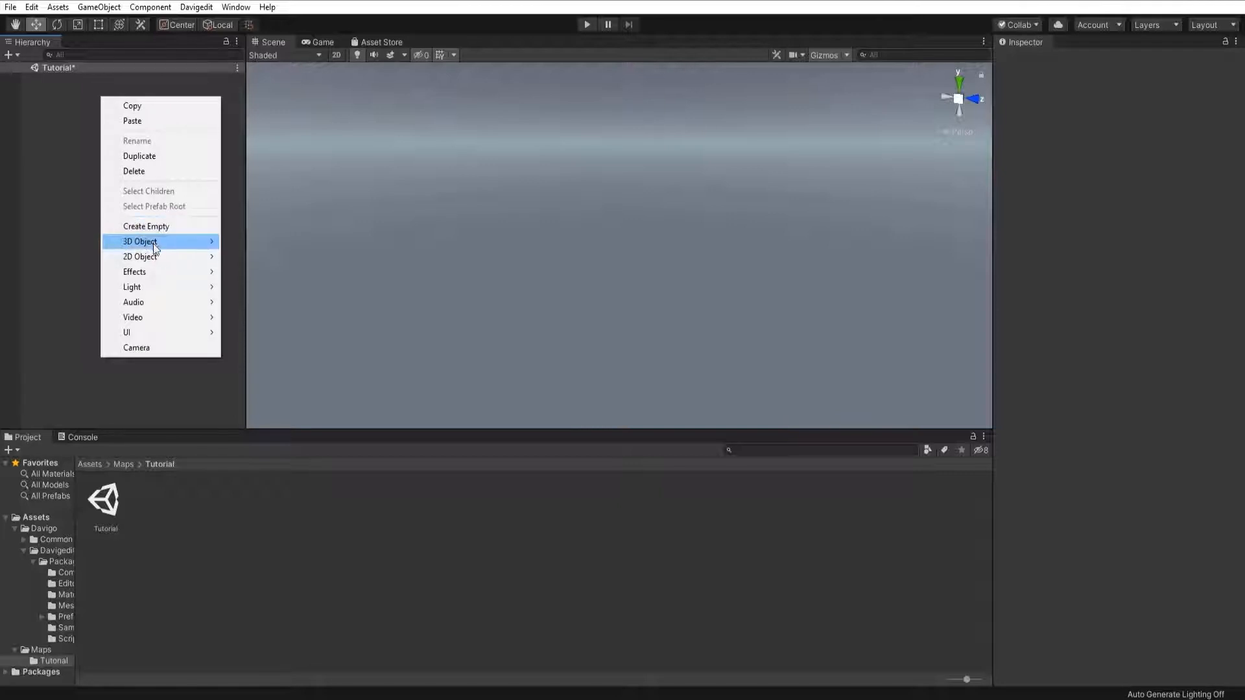
{"action": "left_click", "coordinate": [29, 188]}
{"action": "key", "text": "ctrl+z"}
Delete the Main Camera and add a 3D cube to the Tutorial scene.
{"action": "left_click", "coordinate": [91, 79]}
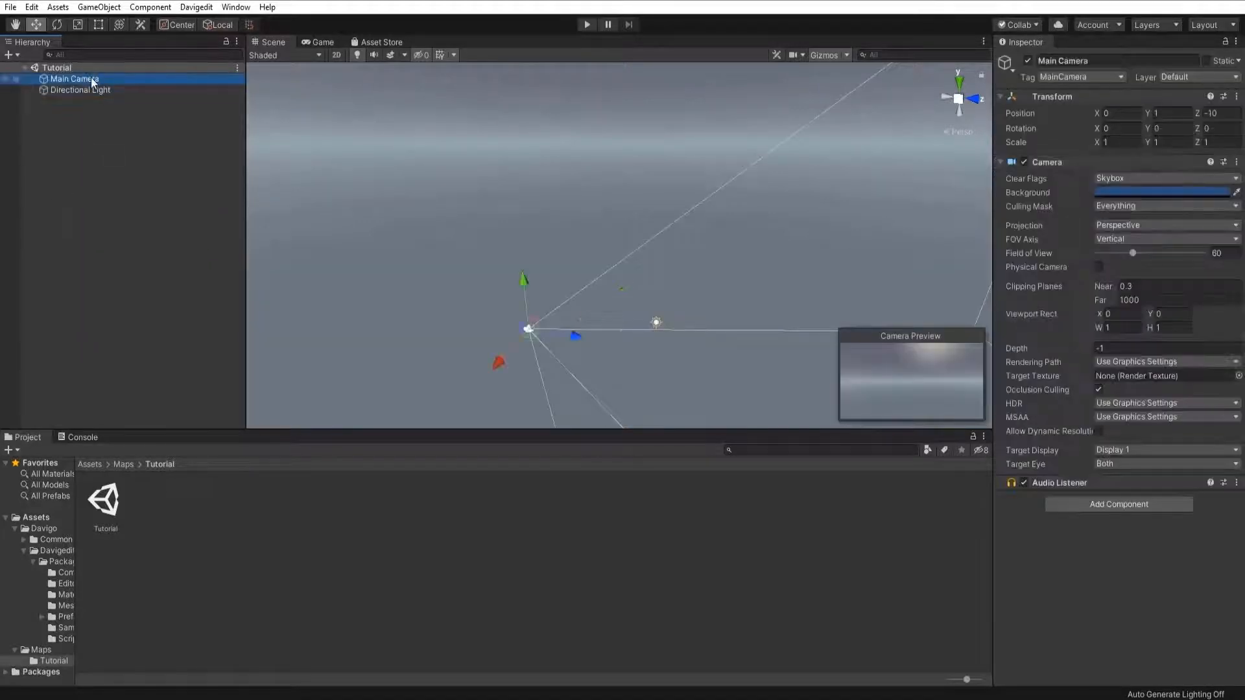
{"action": "key", "text": "Delete"}
{"action": "right_click", "coordinate": [83, 150]}
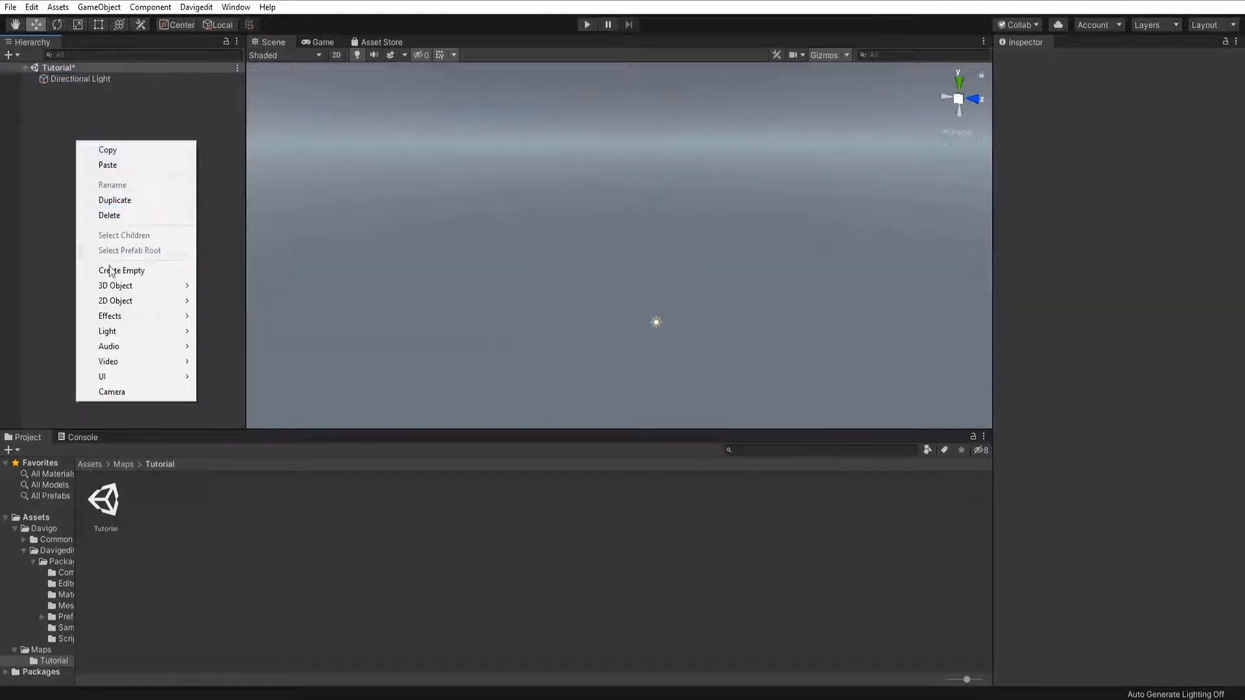
{"action": "mouse_move", "coordinate": [122, 286]}
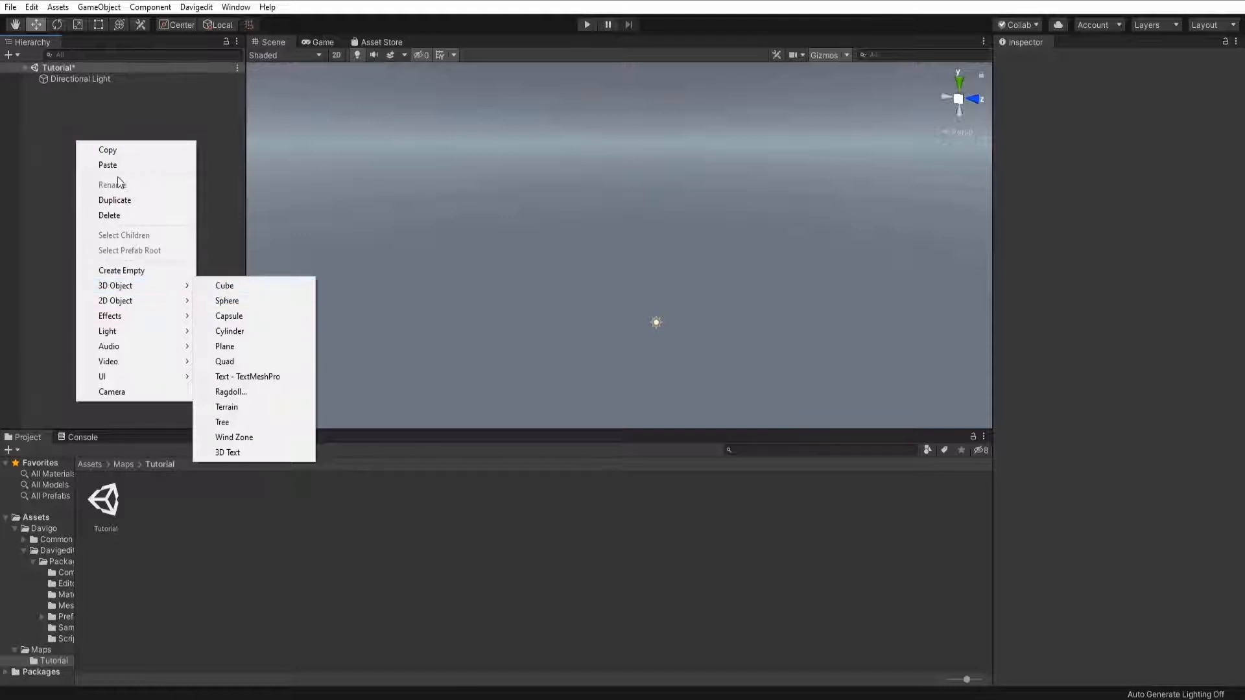
{"action": "right_click", "coordinate": [81, 117]}
{"action": "mouse_move", "coordinate": [144, 260]}
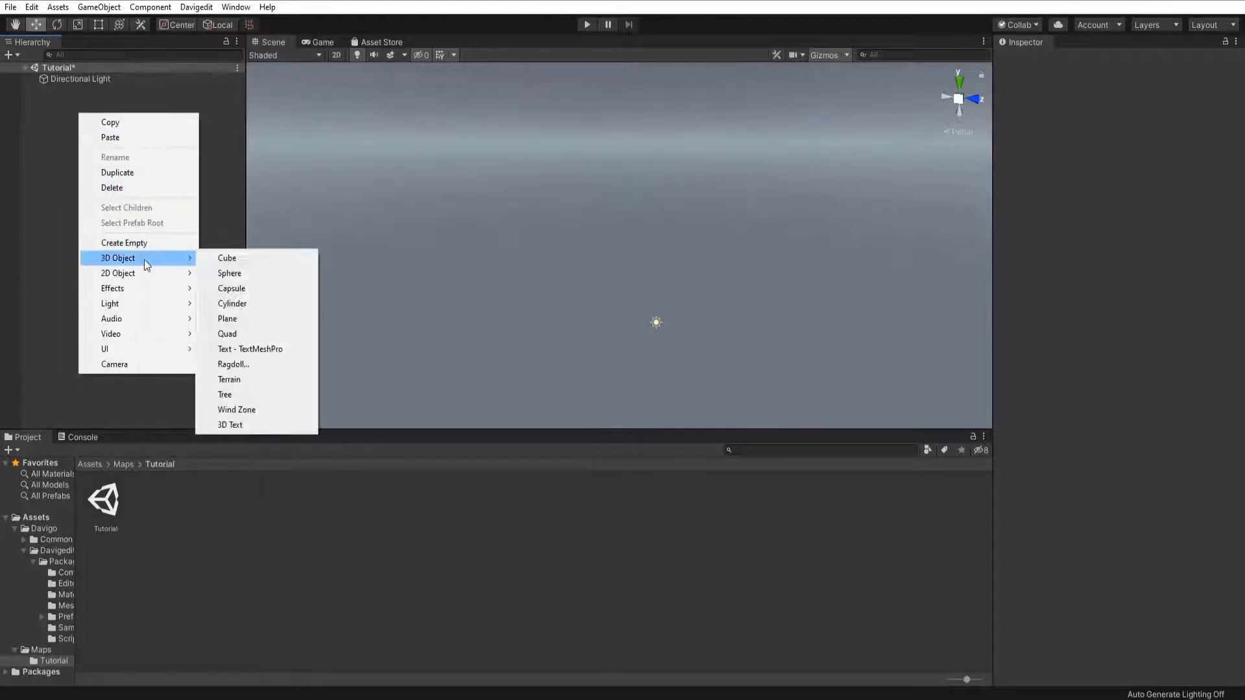
{"action": "left_click", "coordinate": [227, 258]}
{"action": "left_click_drag", "start_coordinate": [583, 285], "coordinate": [862, 289], "text": "alt"}
{"action": "scroll", "coordinate": [856, 298], "scroll_direction": "down", "scroll_amount": 10}
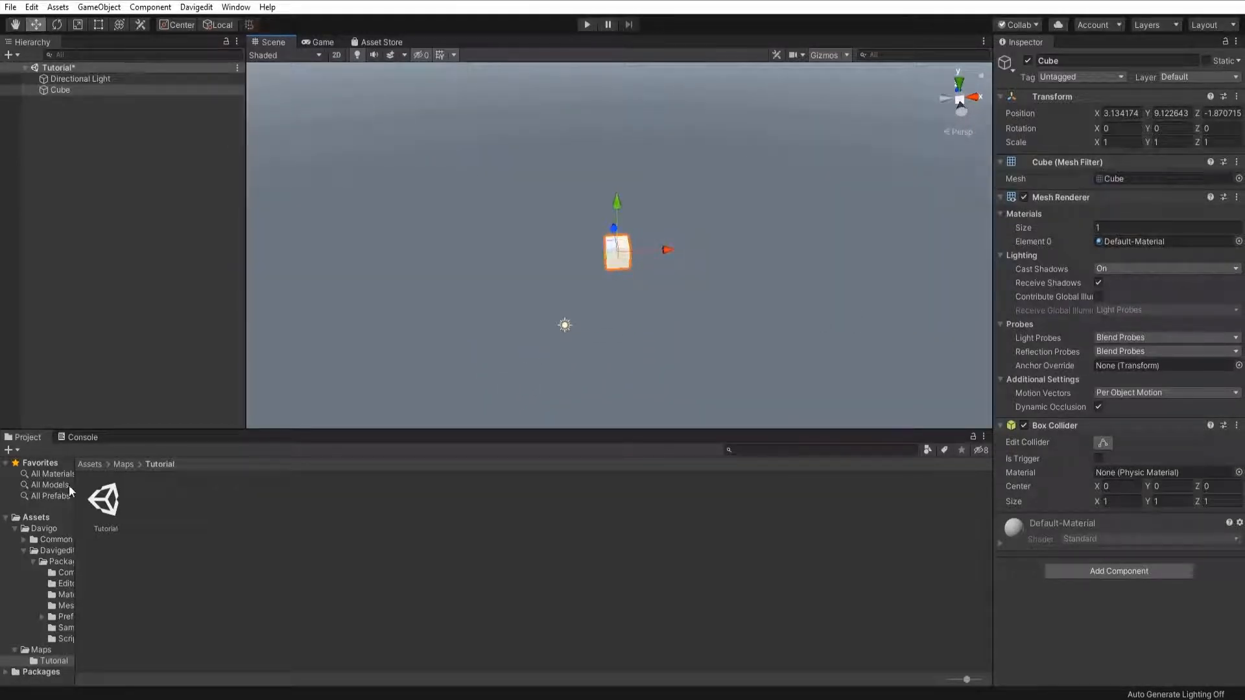
Return to the top-level Assets folder and set the cube's position to 0, 0, 0.
{"action": "left_click", "coordinate": [127, 469]}
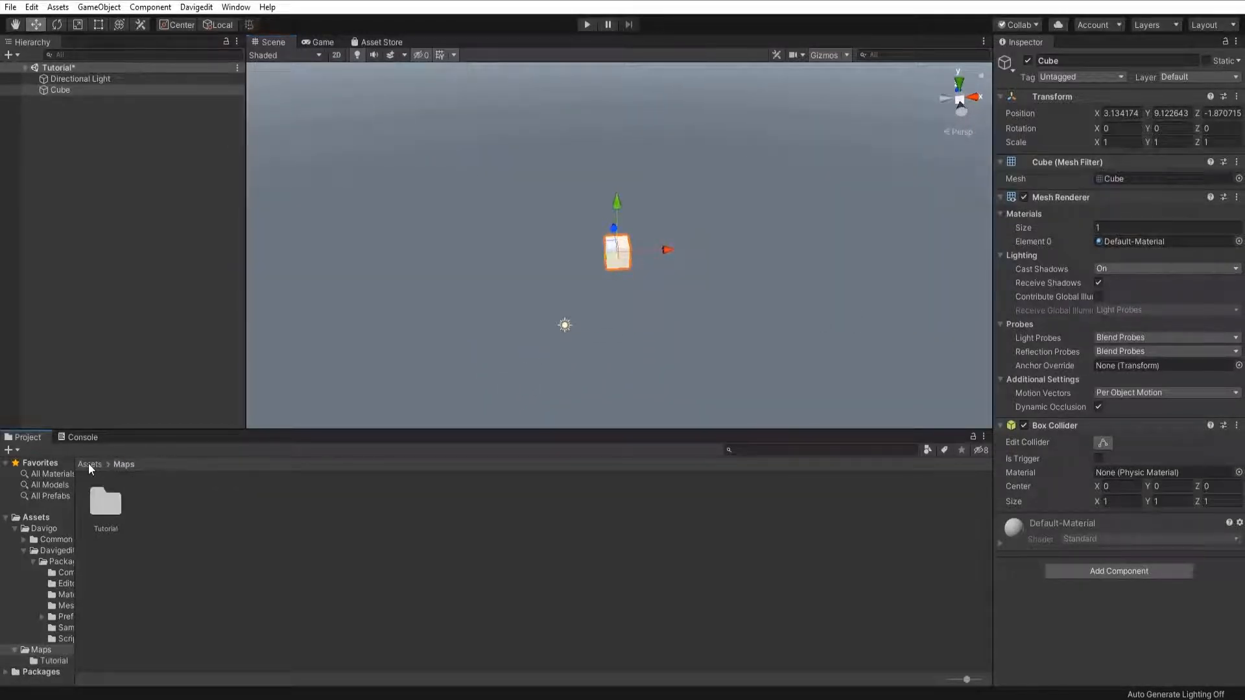
{"action": "left_click", "coordinate": [89, 464]}
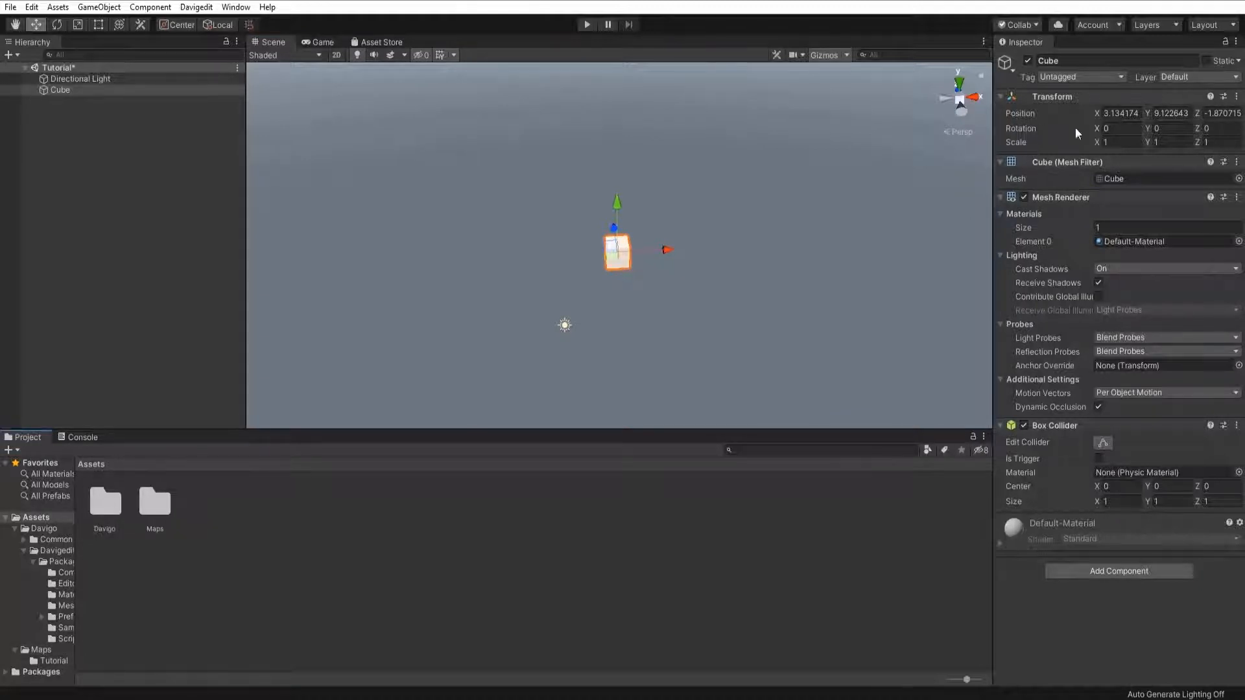
{"action": "left_click", "coordinate": [1128, 112]}
{"action": "key", "text": "BackSpace"}
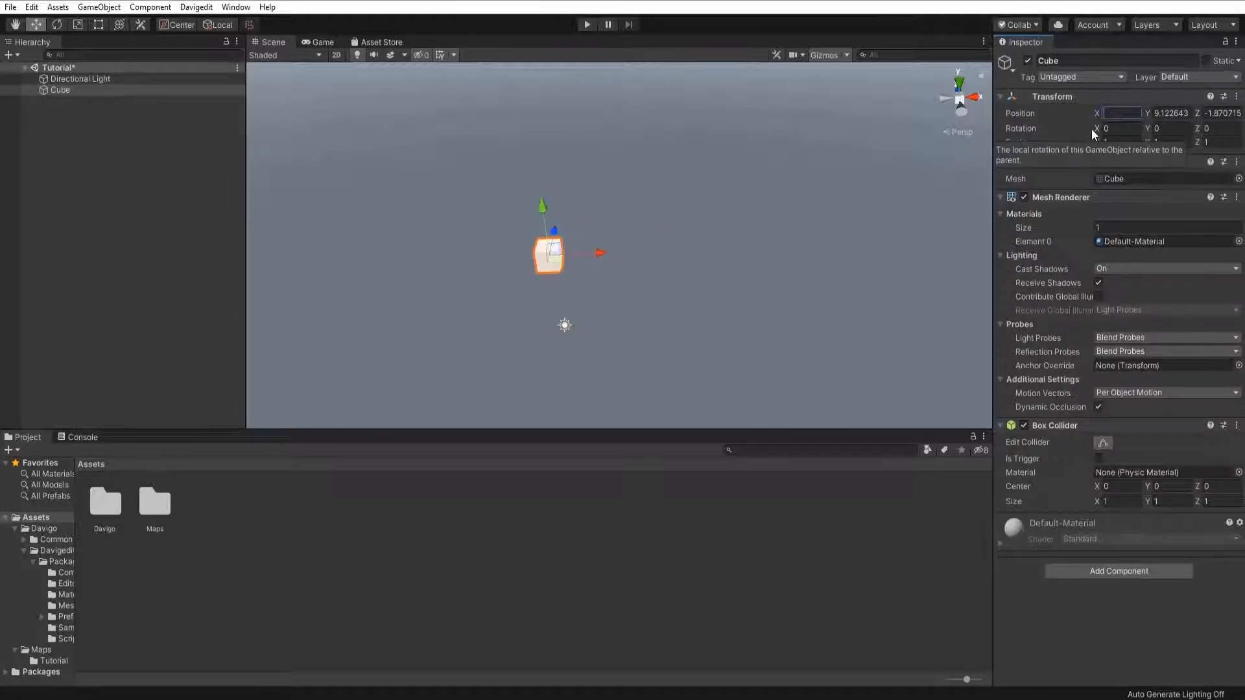
{"action": "key", "text": "Tab"}
{"action": "type", "text": "0"}
{"action": "key", "text": "Tab"}
{"action": "type", "text": "0"}
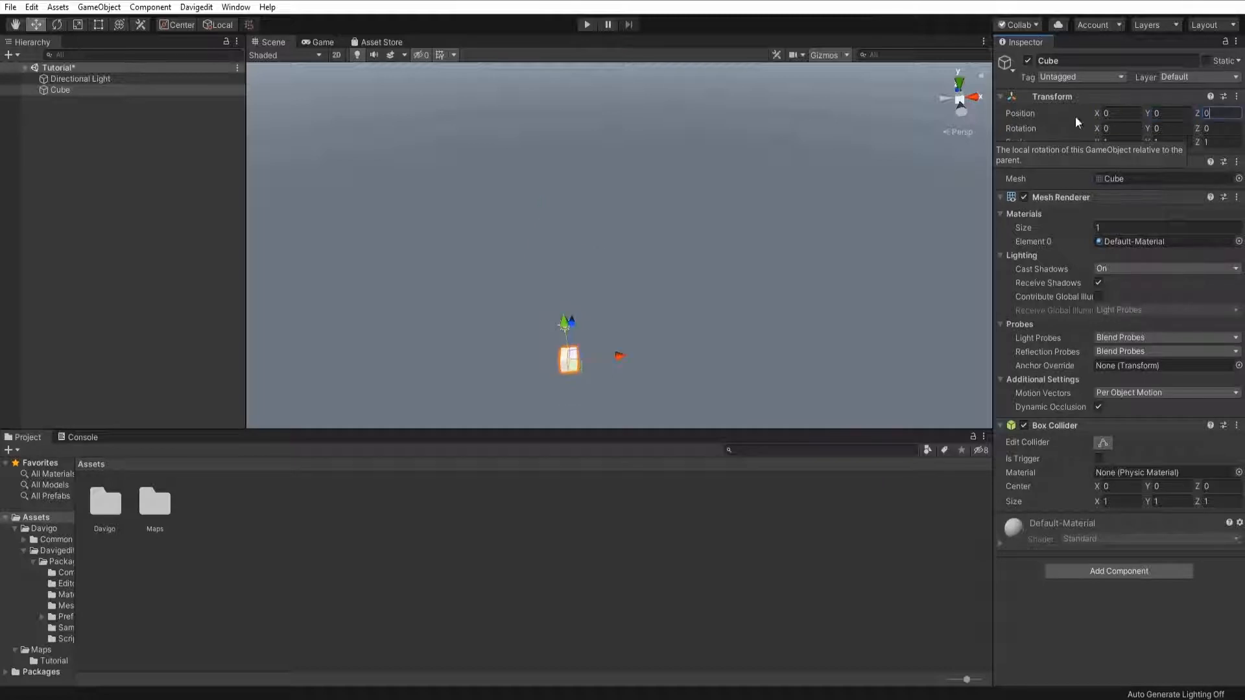
{"action": "right_click", "coordinate": [1074, 102]}
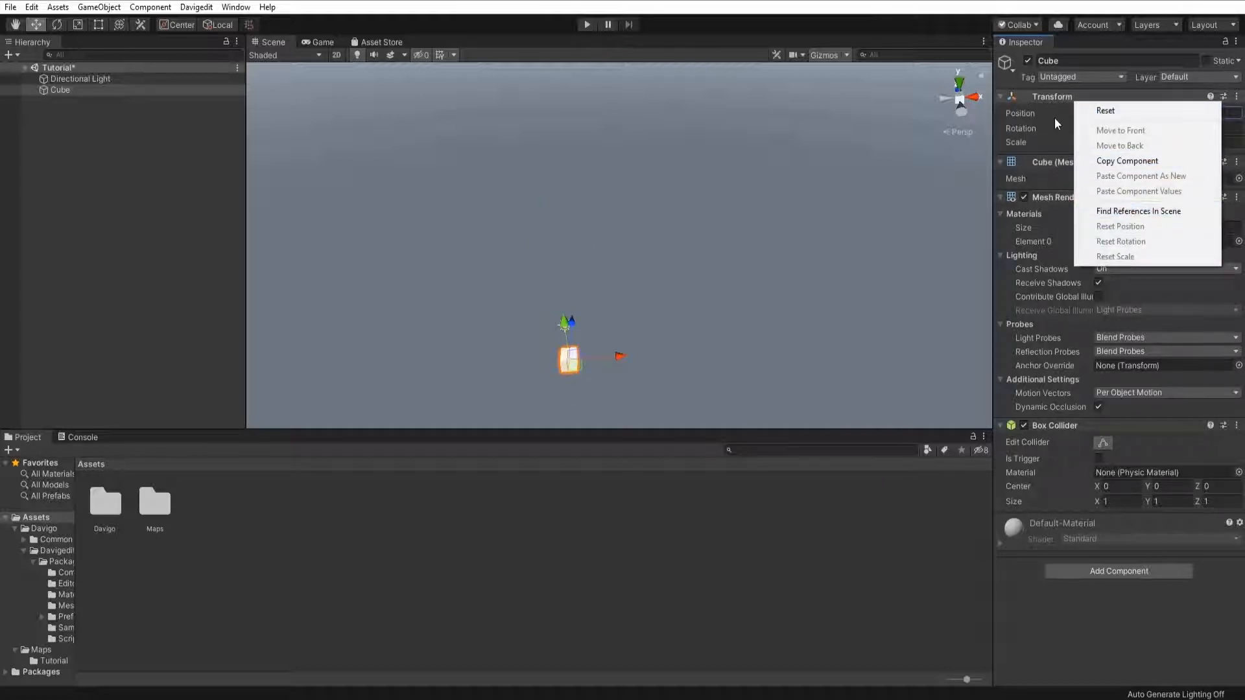
{"action": "left_click", "coordinate": [742, 193]}
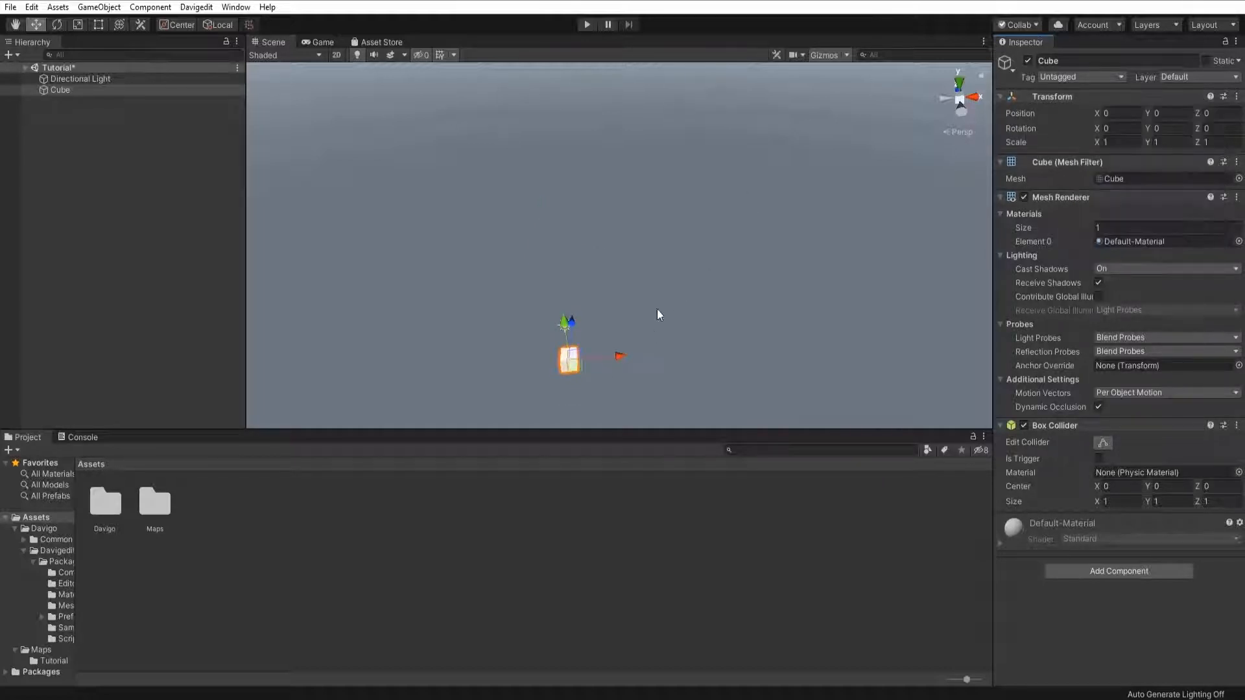
Open the Prefabs folder under Assets/Davigo/Davigedit/Package.
{"action": "left_click_drag", "start_coordinate": [658, 315], "coordinate": [157, 450], "text": "alt"}
{"action": "double_click", "coordinate": [116, 502]}
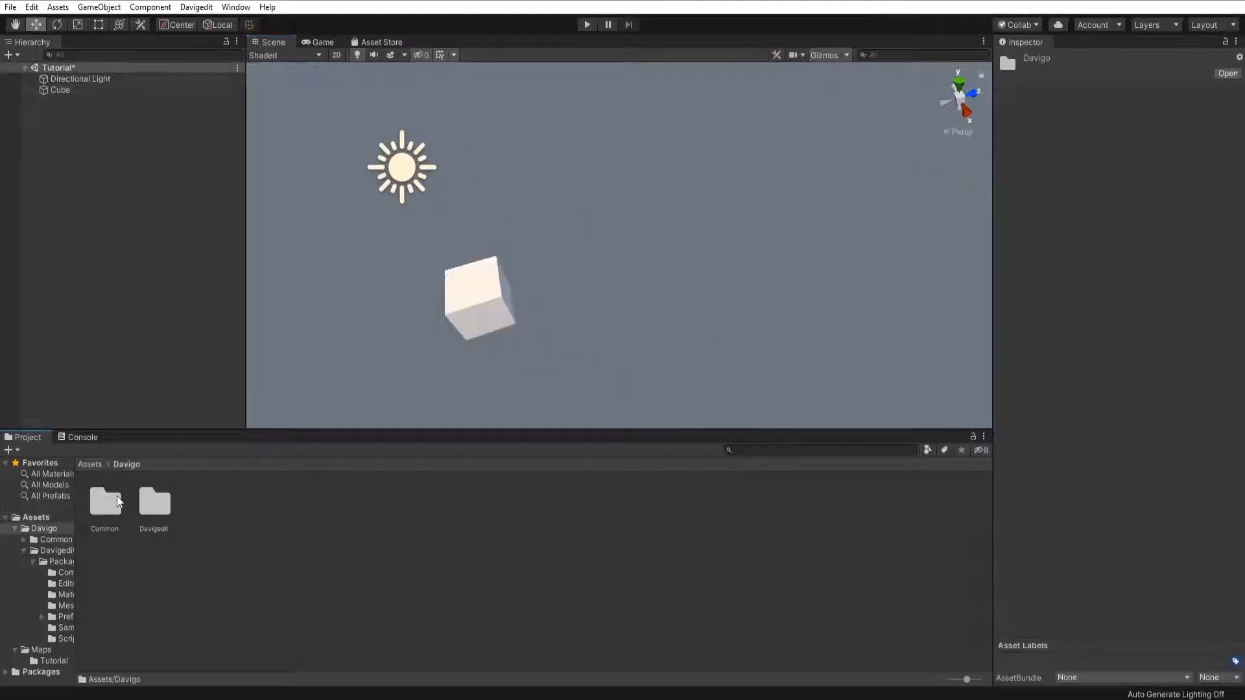
{"action": "double_click", "coordinate": [149, 510]}
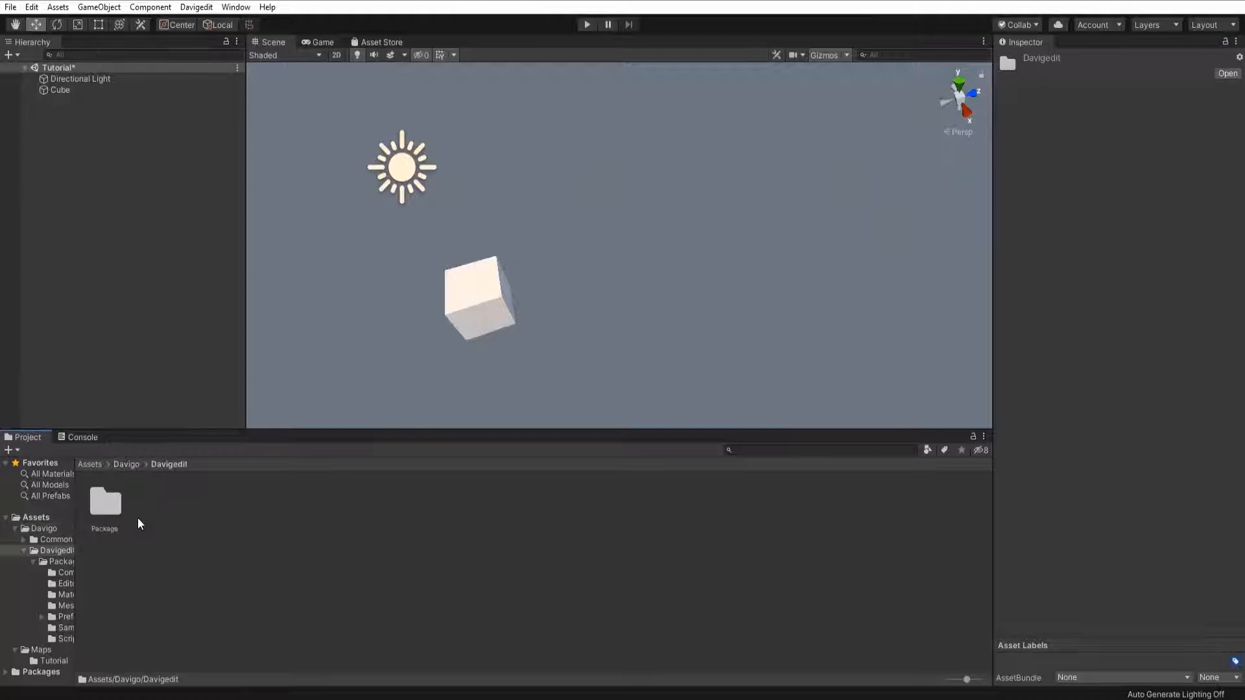
{"action": "double_click", "coordinate": [98, 506]}
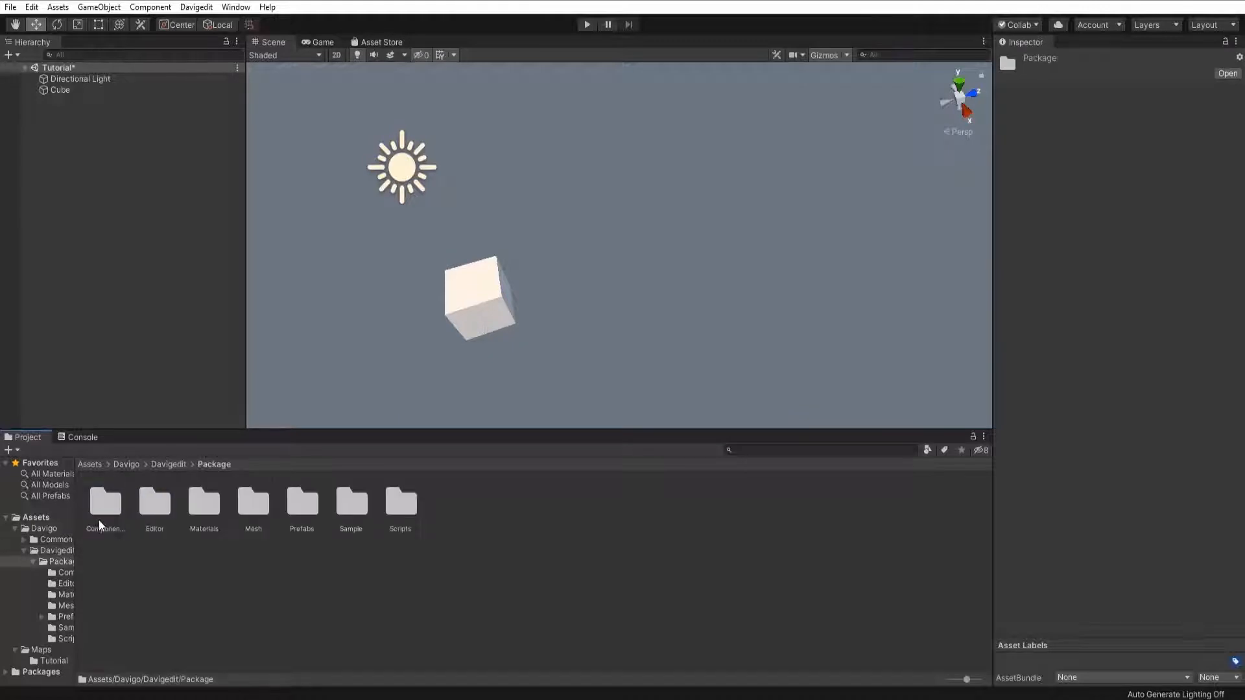
{"action": "double_click", "coordinate": [304, 506]}
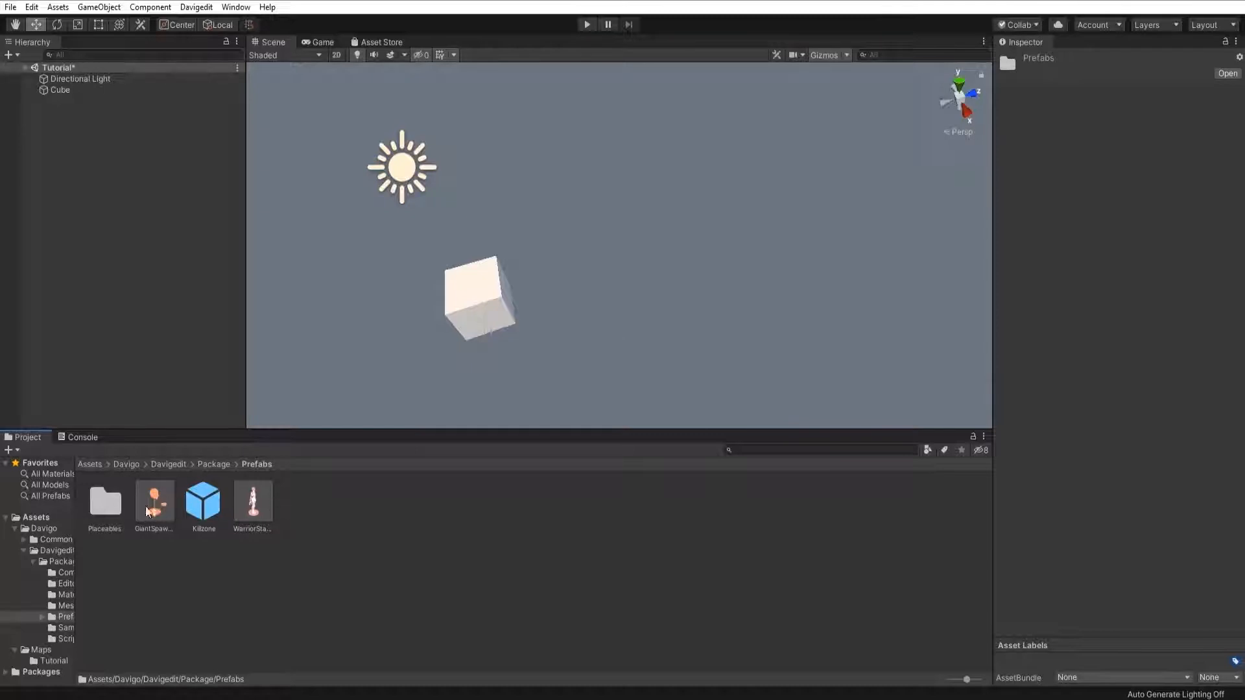
{"action": "left_click", "coordinate": [137, 549]}
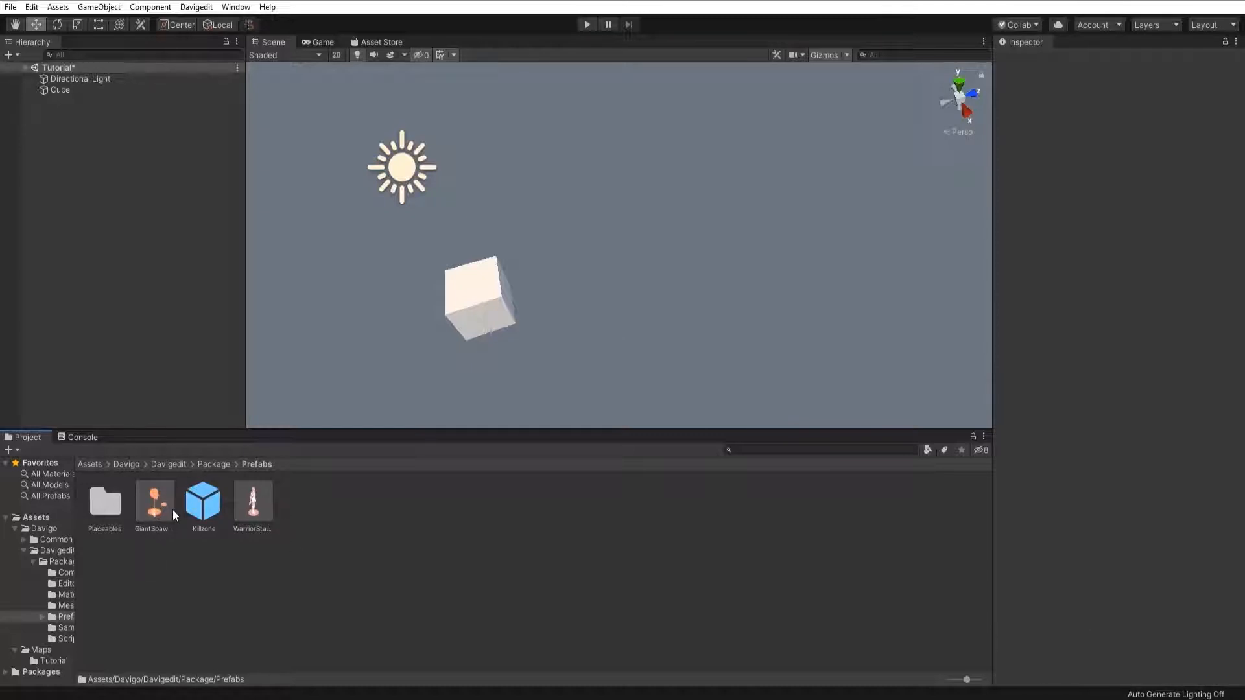
Add the GiantSpawnPosition prefab to the scene and reset its position to the origin.
{"action": "left_click_drag", "start_coordinate": [173, 509], "coordinate": [286, 332]}
{"action": "key", "text": "s"}
{"action": "right_click_drag", "start_coordinate": [457, 312], "coordinate": [286, 246]}
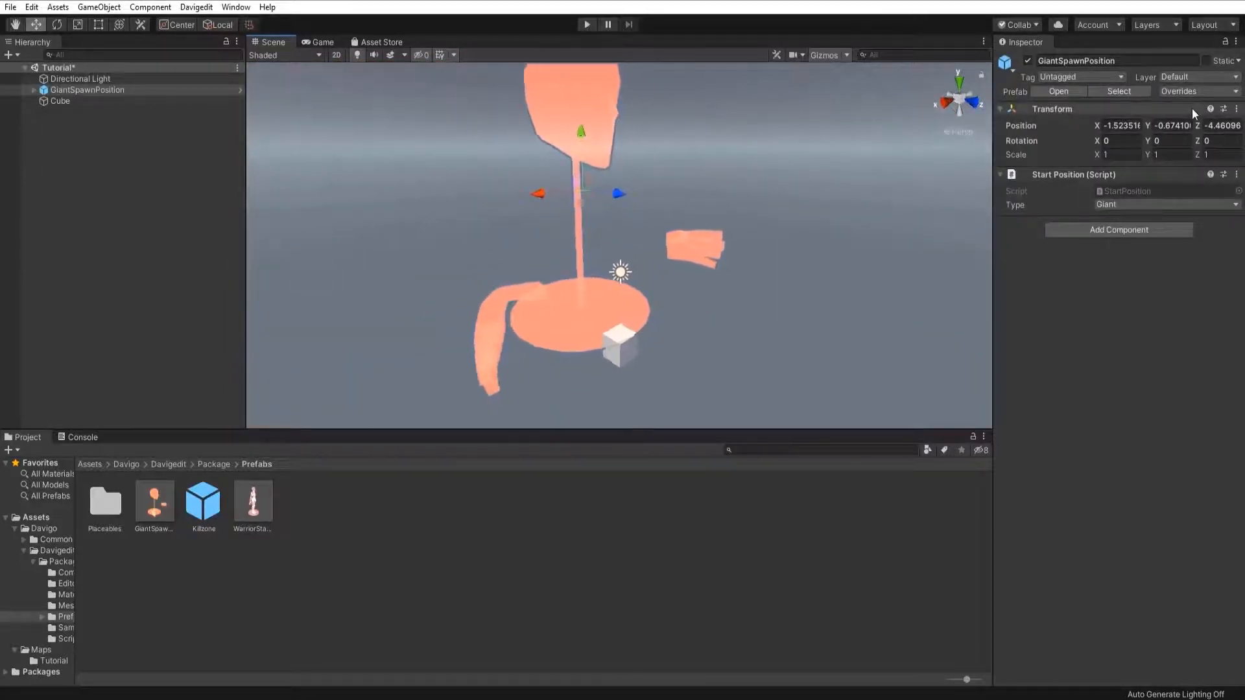
{"action": "right_click", "coordinate": [1059, 107]}
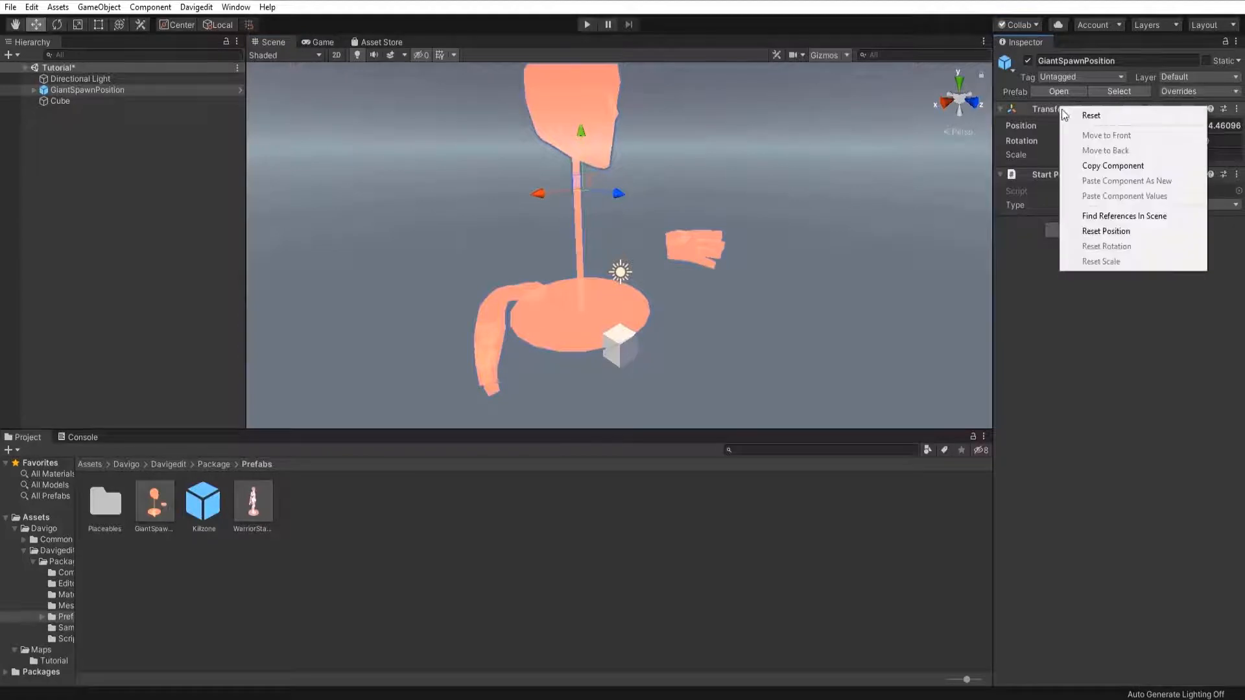
{"action": "left_click", "coordinate": [1089, 232]}
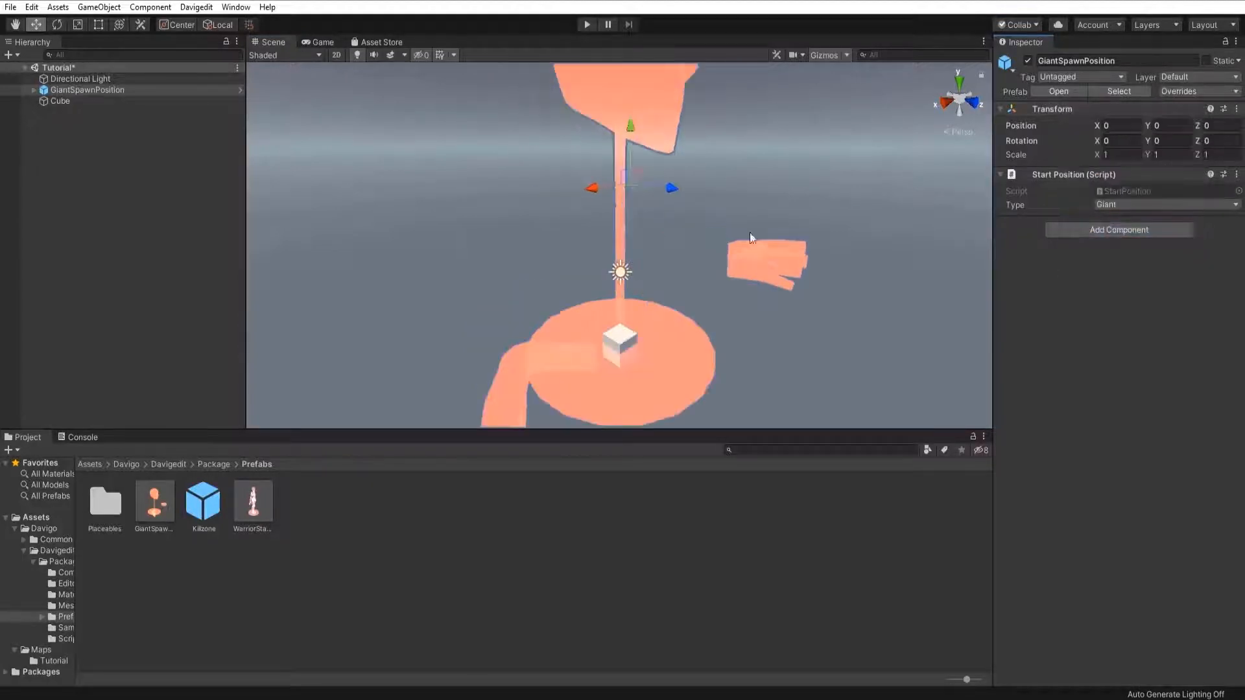
Move the cube out in front of the giant, to about X -0.8, Z 10.
{"action": "left_click", "coordinate": [632, 346]}
{"action": "left_click_drag", "start_coordinate": [625, 356], "coordinate": [736, 415]}
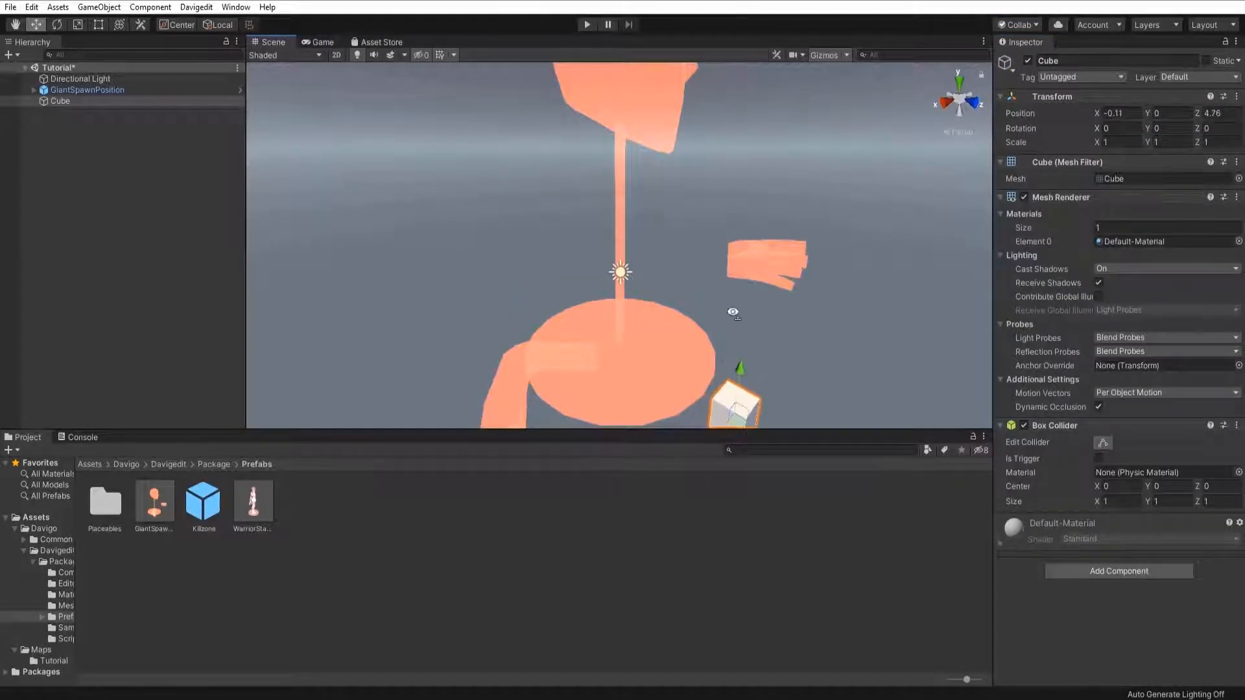
{"action": "left_click_drag", "start_coordinate": [733, 312], "coordinate": [807, 352], "text": "alt"}
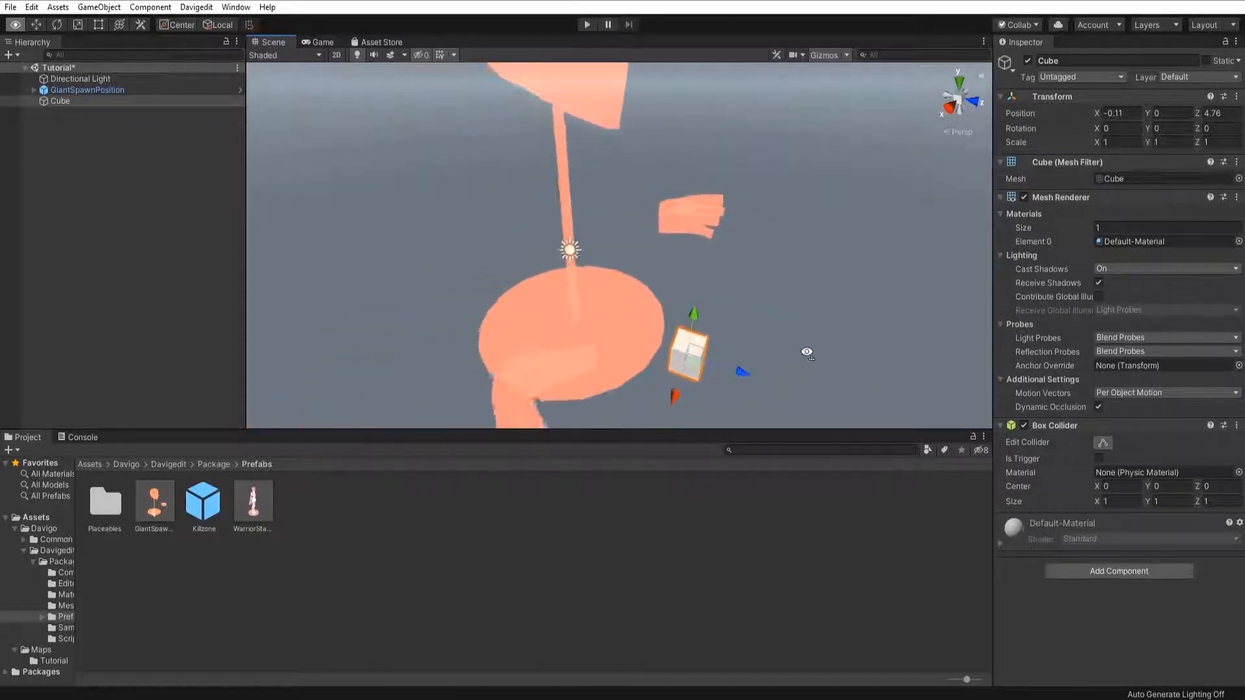
{"action": "scroll", "coordinate": [806, 352], "scroll_direction": "down", "scroll_amount": 3}
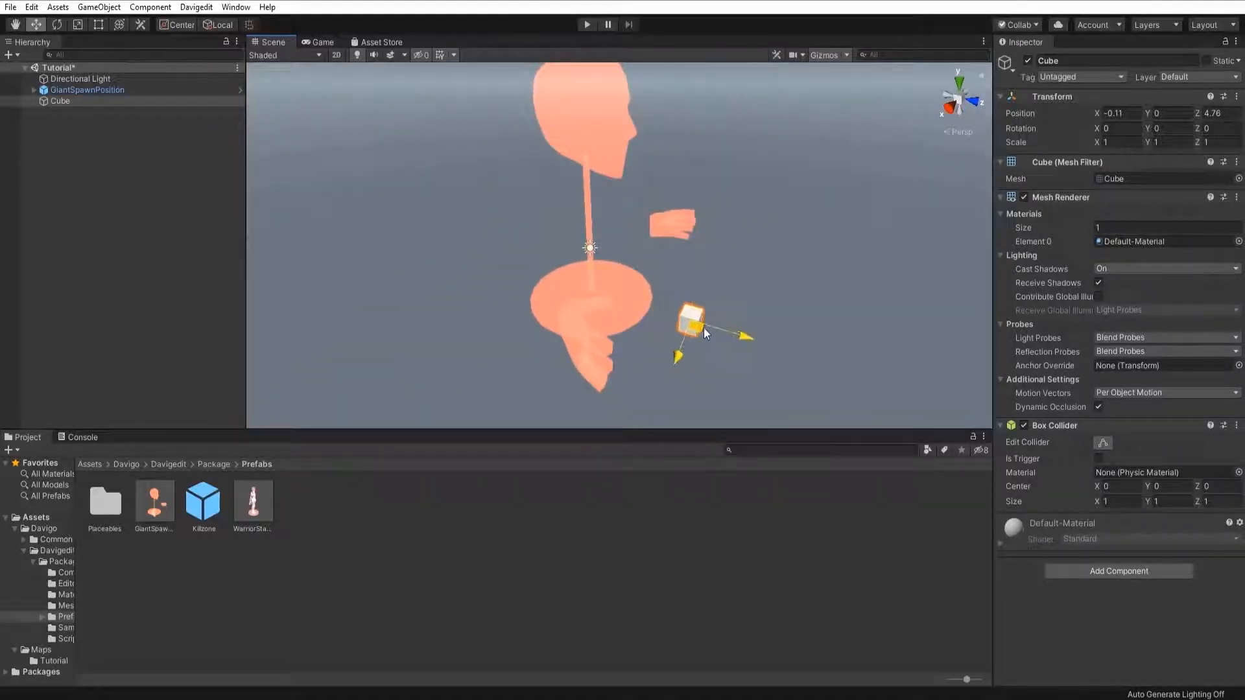
Scale the cube into a long flat platform of about 26 × 2.6 × 9.9.
{"action": "left_click", "coordinate": [76, 26]}
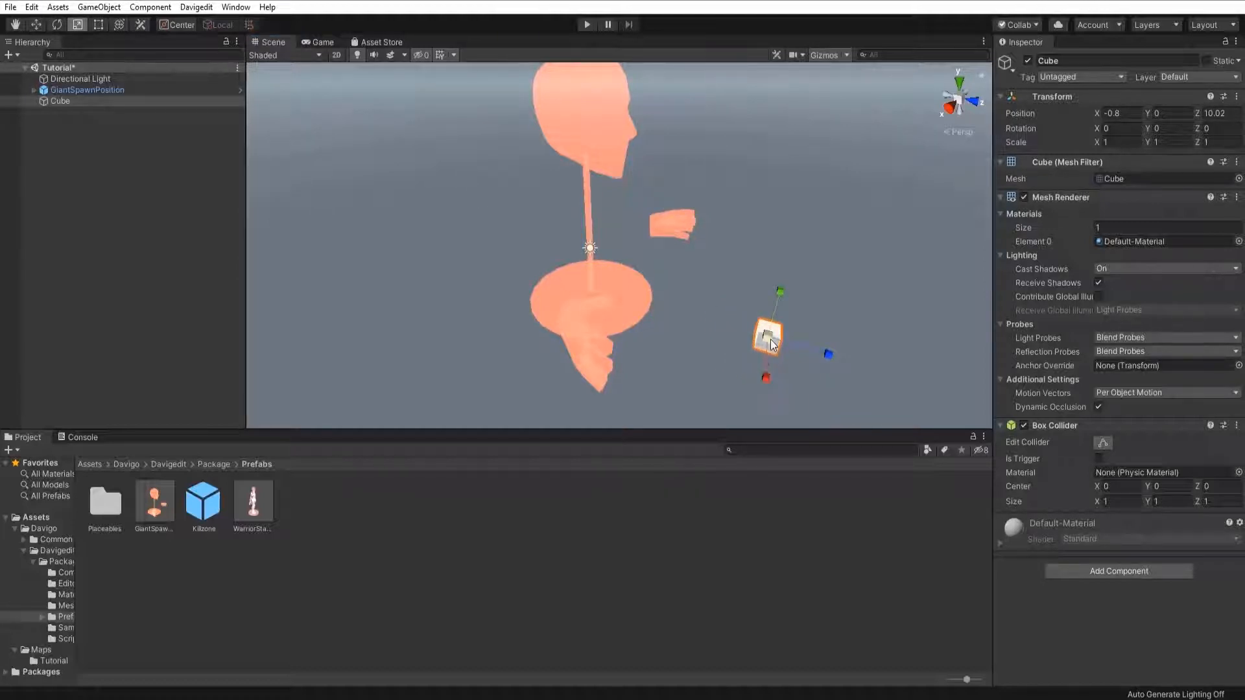
{"action": "left_click_drag", "start_coordinate": [771, 344], "coordinate": [130, 421]}
{"action": "right_click_drag", "start_coordinate": [587, 258], "coordinate": [691, 262]}
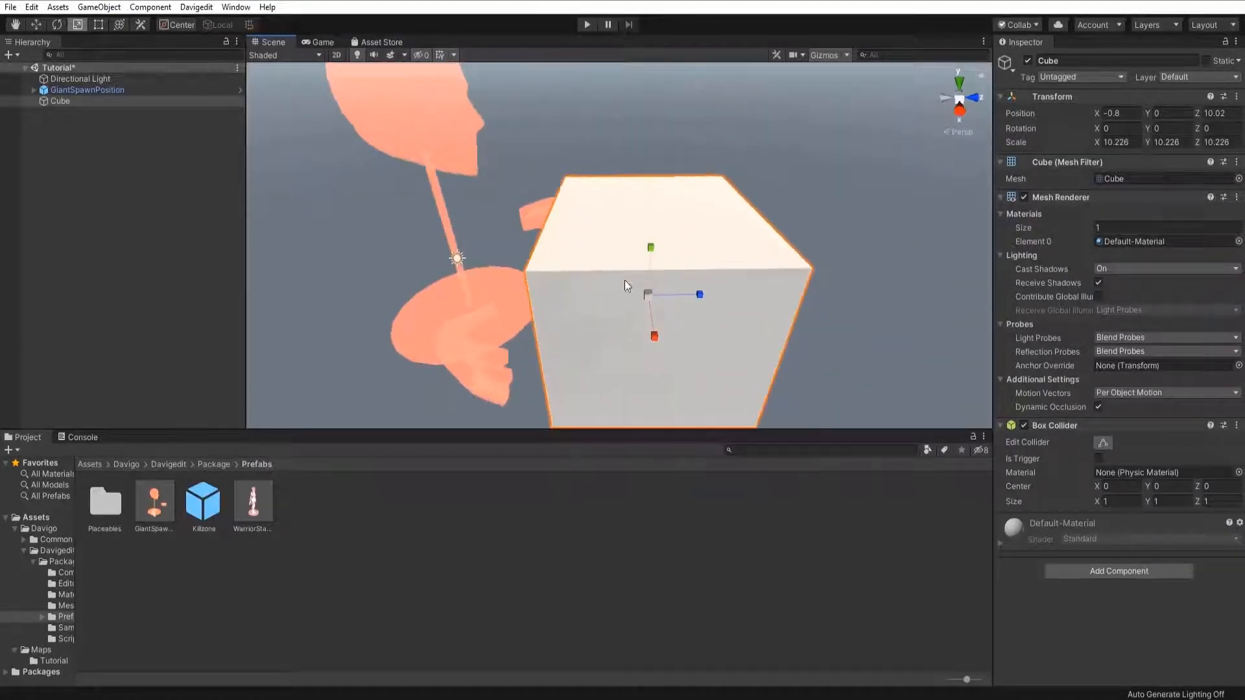
{"action": "left_click_drag", "start_coordinate": [648, 295], "coordinate": [856, 318]}
Move the platform farther from the giant, to about Z 12.3.
{"action": "key", "text": "w"}
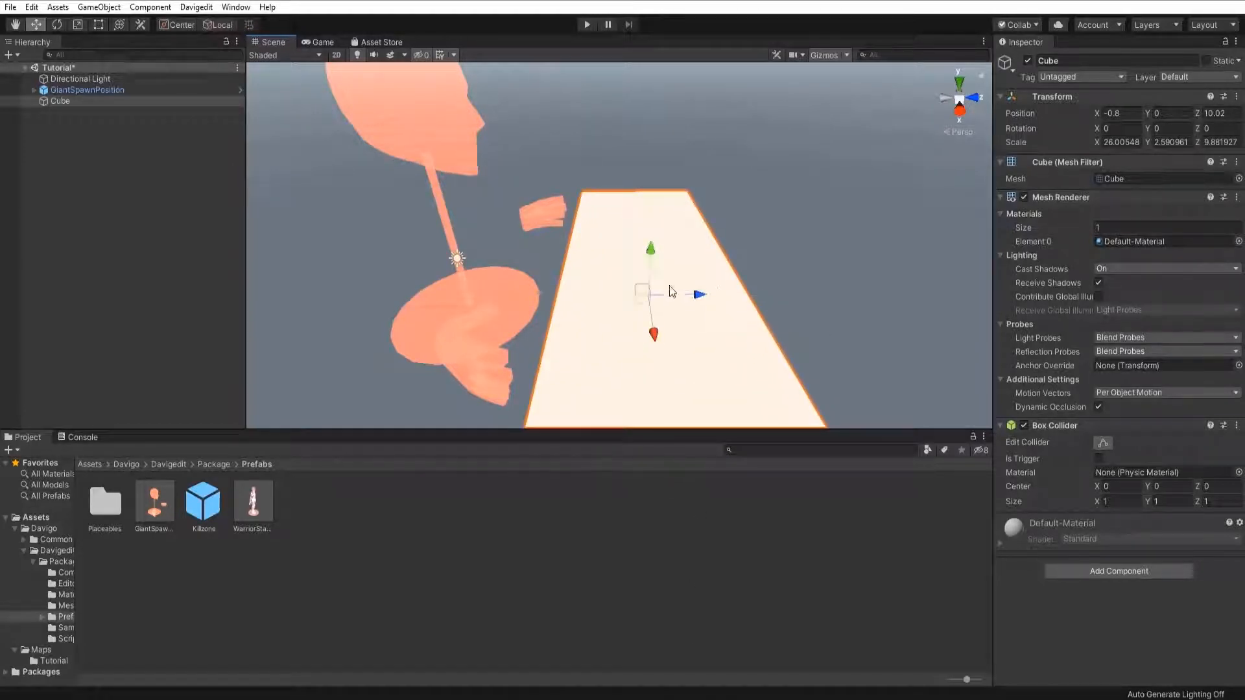
{"action": "right_click_drag", "start_coordinate": [670, 290], "coordinate": [751, 276]}
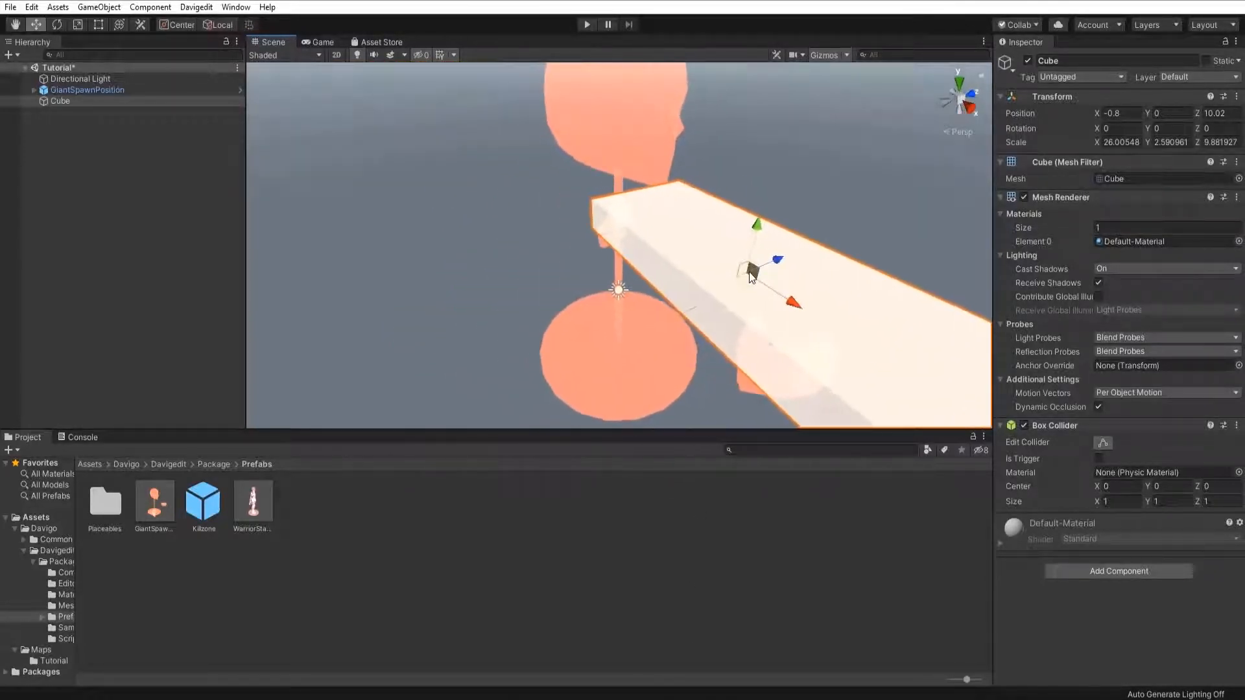
{"action": "left_click_drag", "start_coordinate": [768, 270], "coordinate": [783, 258]}
Shift the giant spawn position towards the platform, to about Z 1.3.
{"action": "right_click_drag", "start_coordinate": [648, 276], "coordinate": [516, 233]}
{"action": "left_click", "coordinate": [540, 240]}
{"action": "left_click_drag", "start_coordinate": [566, 129], "coordinate": [590, 133]}
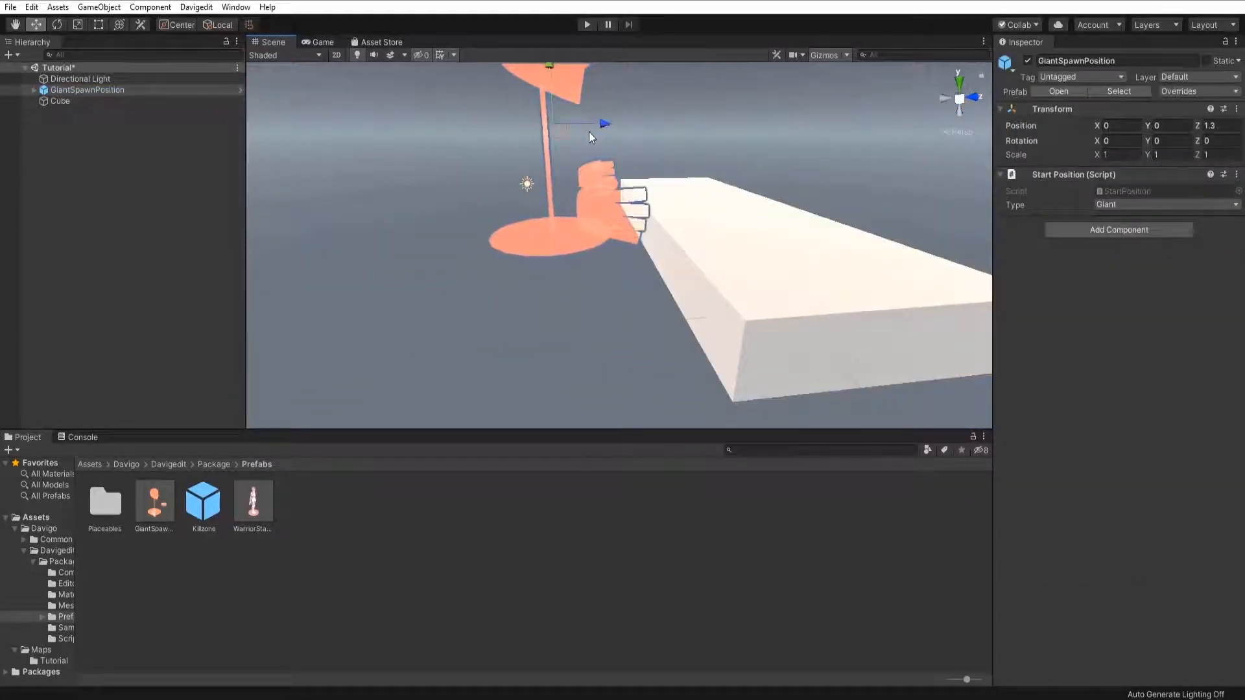
Raise the platform to a height of about Y 4.
{"action": "left_click", "coordinate": [702, 228]}
{"action": "key", "text": "f"}
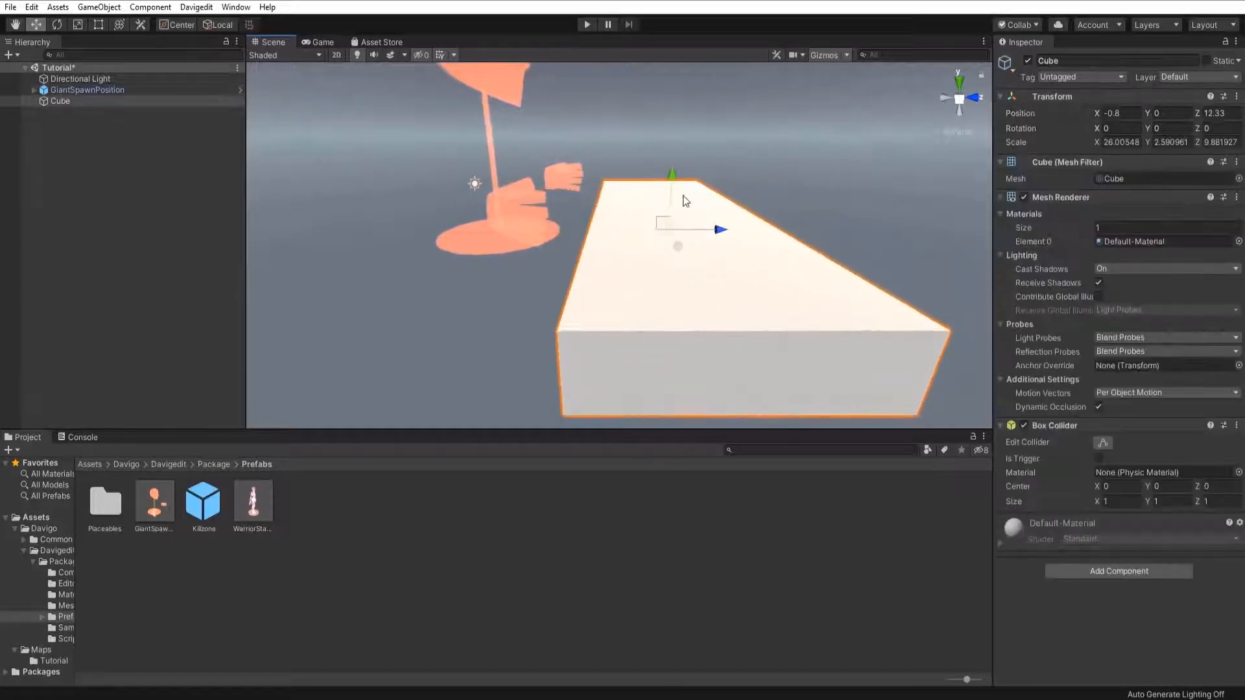
{"action": "left_click_drag", "start_coordinate": [671, 182], "coordinate": [543, 182]}
{"action": "key", "text": "d"}
{"action": "right_click_drag", "start_coordinate": [540, 164], "coordinate": [986, 260]}
{"action": "key", "text": "w"}
{"action": "key", "text": "a"}
Thin the platform to a Y scale of about 1.13.
{"action": "right_click_drag", "start_coordinate": [642, 221], "coordinate": [671, 216]}
{"action": "key", "text": "w"}
{"action": "key", "text": "s"}
{"action": "key", "text": "r"}
{"action": "mouse_move", "coordinate": [673, 167]}
{"action": "left_mouse_down"}
{"action": "mouse_move", "coordinate": [668, 197]}
{"action": "mouse_move", "coordinate": [675, 160]}
{"action": "left_mouse_up"}
{"action": "key", "text": "w"}
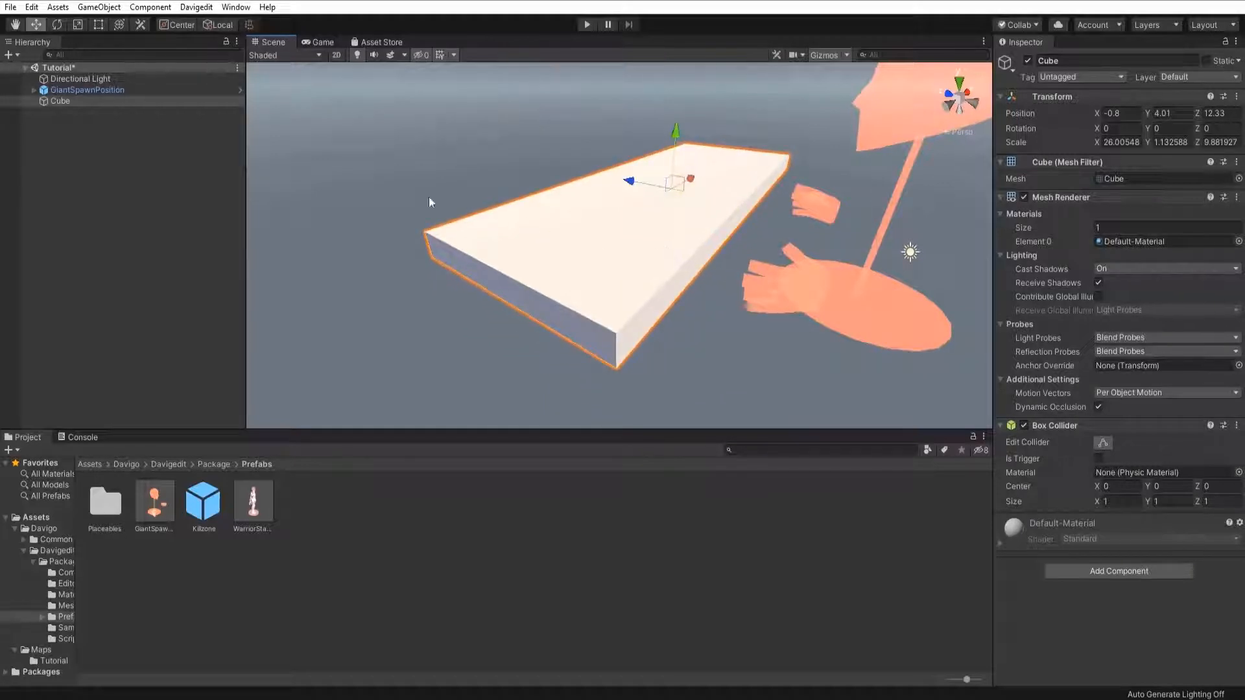
{"action": "right_click_drag", "start_coordinate": [429, 197], "coordinate": [605, 263]}
{"action": "left_click", "coordinate": [637, 256]}
{"action": "left_click", "coordinate": [661, 248]}
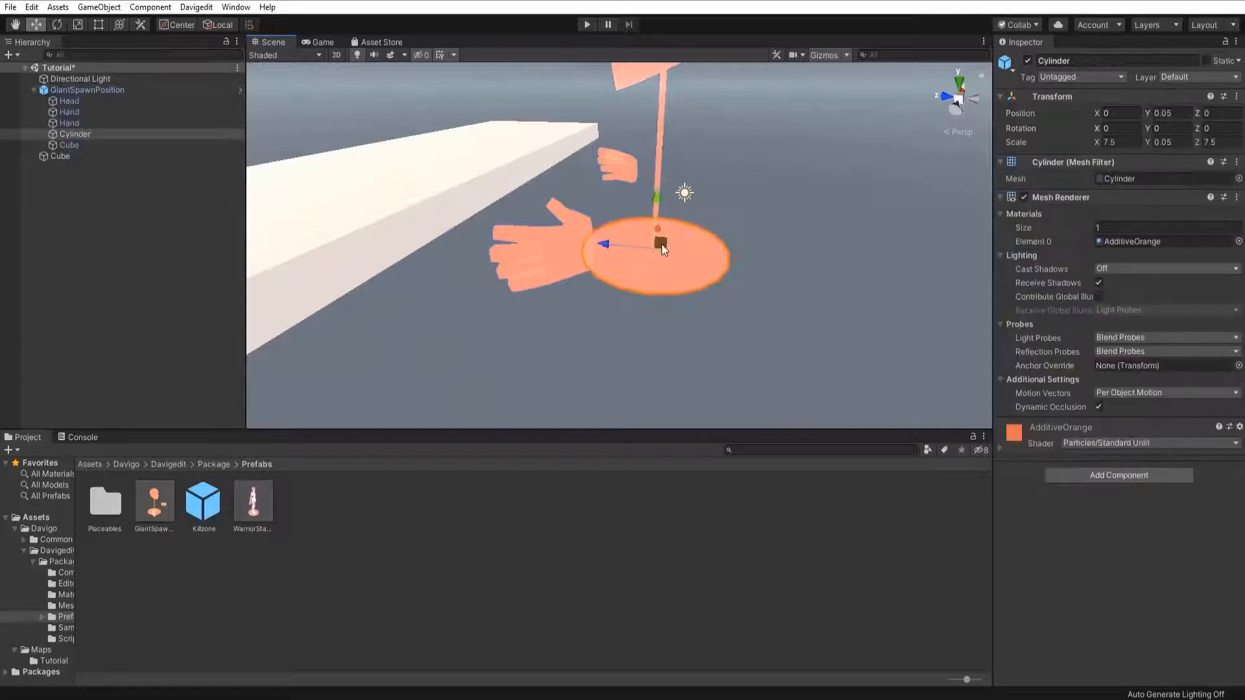
{"action": "left_click_drag", "start_coordinate": [662, 244], "coordinate": [646, 268]}
{"action": "key", "text": "ctrl+z"}
Move the whole GiantSpawnPosition object sideways to about X -1.53.
{"action": "left_click", "coordinate": [34, 90]}
{"action": "left_click", "coordinate": [64, 92]}
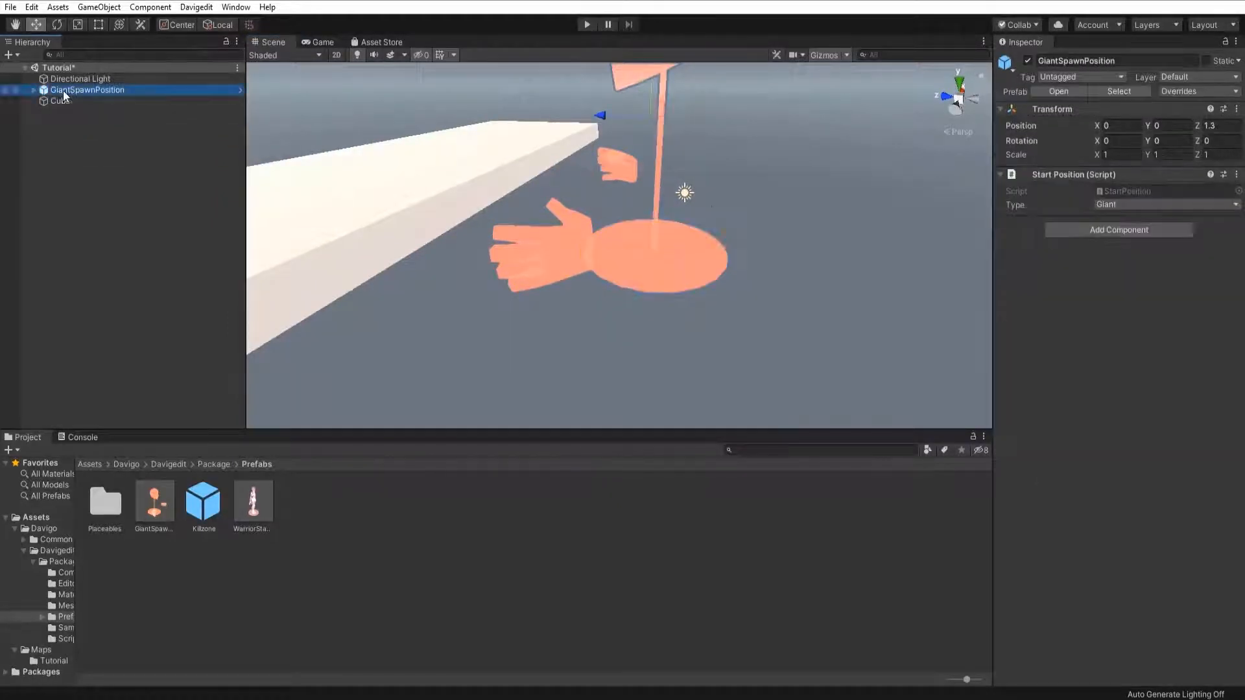
{"action": "right_click_drag", "start_coordinate": [690, 183], "coordinate": [629, 165]}
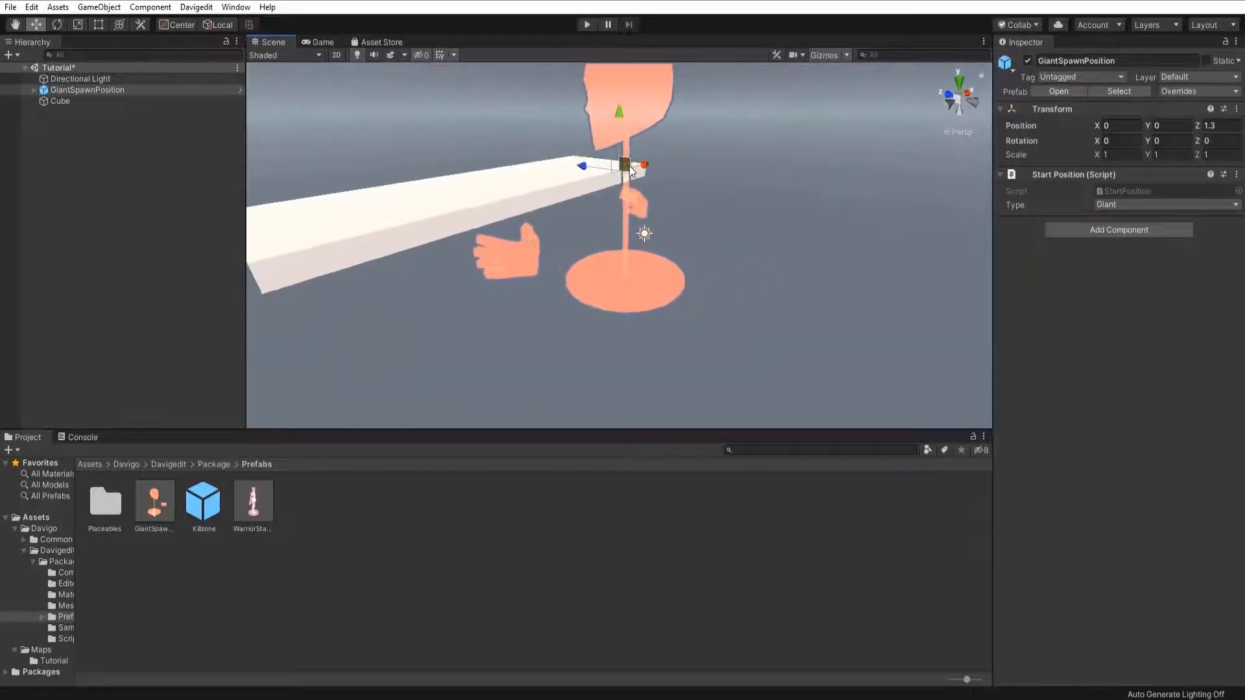
{"action": "left_click_drag", "start_coordinate": [640, 167], "coordinate": [626, 170]}
Nudge the platform to about X -1.04, Z 11.8 to line it up with the giant.
{"action": "right_click_drag", "start_coordinate": [511, 218], "coordinate": [308, 181]}
{"action": "key", "text": "d"}
{"action": "key", "text": "d"}
{"action": "right_click_drag", "start_coordinate": [943, 85], "coordinate": [610, 285]}
{"action": "key", "text": "w"}
{"action": "key", "text": "s"}
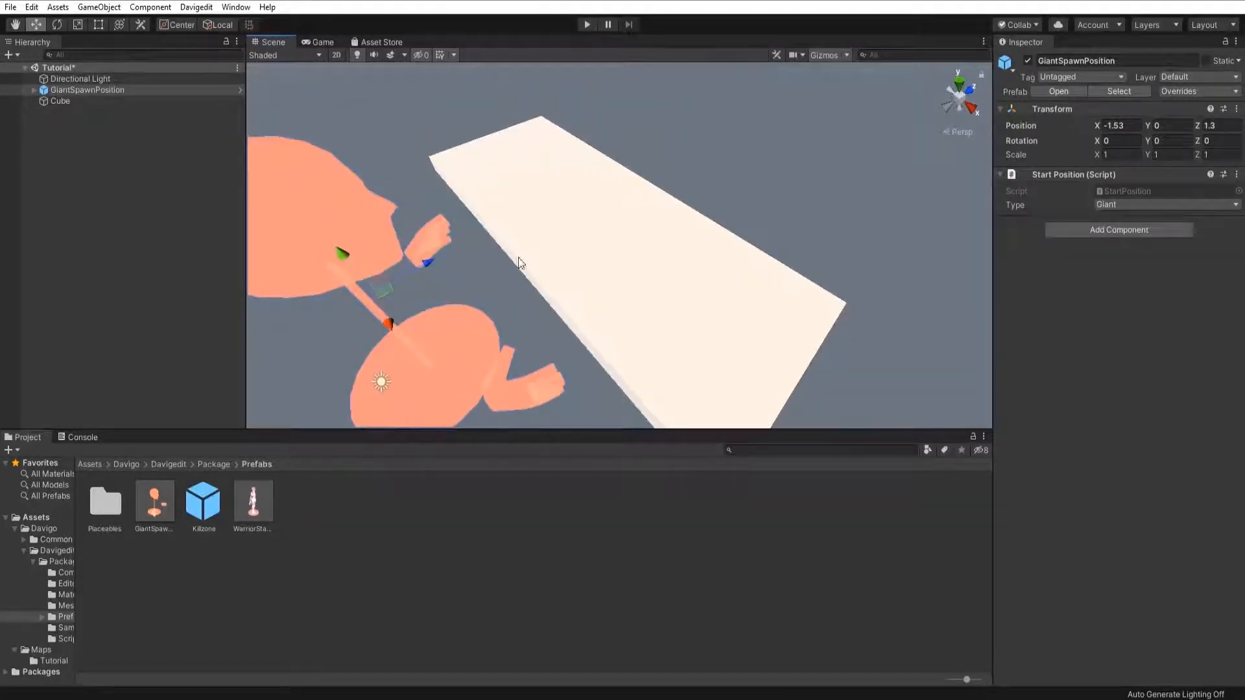
{"action": "left_click", "coordinate": [587, 258]}
{"action": "left_click_drag", "start_coordinate": [591, 228], "coordinate": [581, 231]}
Examine the platform's placement relative to the giant from several angles.
{"action": "left_click_drag", "start_coordinate": [552, 324], "coordinate": [324, 304], "text": "alt"}
{"action": "left_click", "coordinate": [549, 284]}
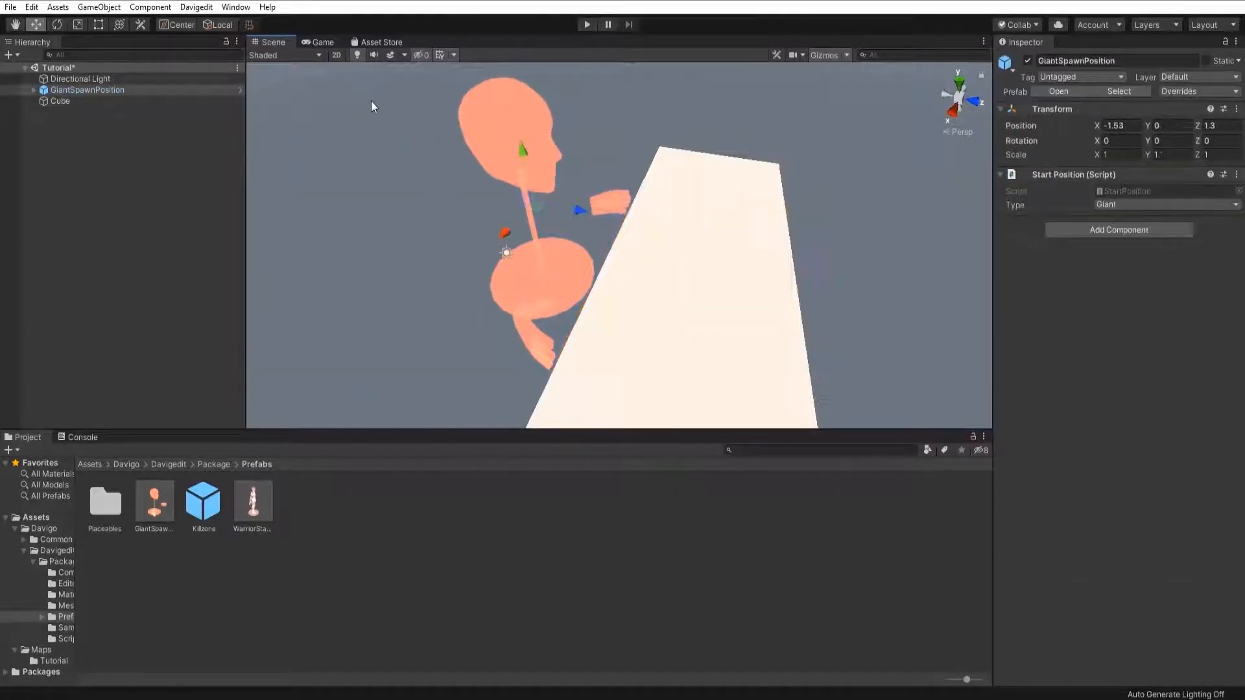
{"action": "left_click_drag", "start_coordinate": [365, 171], "coordinate": [542, 302]}
{"action": "left_click", "coordinate": [394, 278]}
{"action": "right_click_drag", "start_coordinate": [411, 293], "coordinate": [803, 283]}
{"action": "key", "text": "s"}
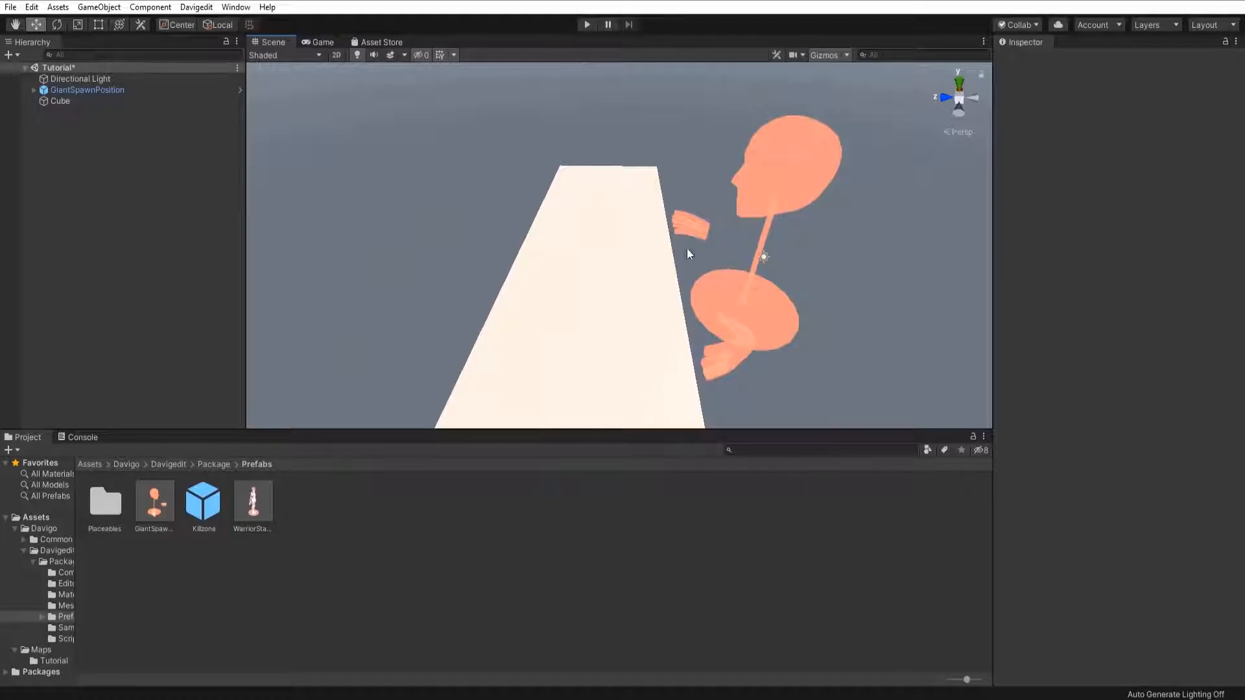
{"action": "right_click_drag", "start_coordinate": [686, 250], "coordinate": [782, 291]}
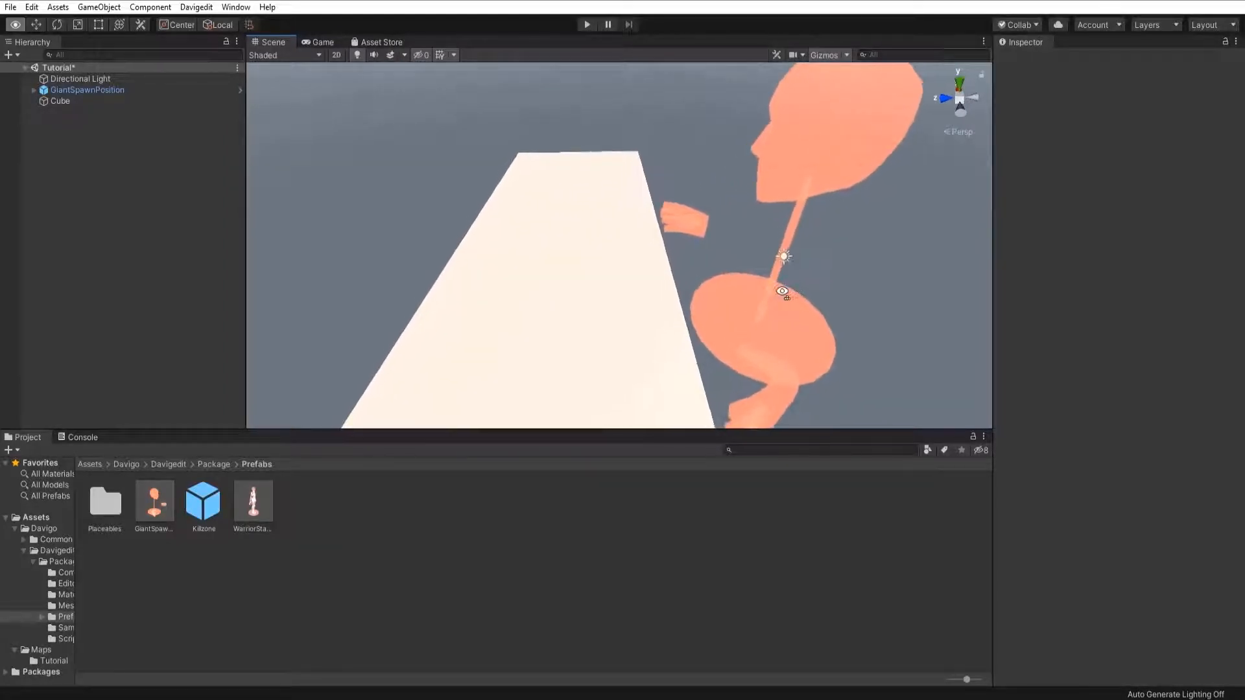
{"action": "right_click_drag", "start_coordinate": [722, 225], "coordinate": [407, 219]}
Place the WarriorStartPosition prefab on the platform's far side and set its Y rotation to -180 so it faces the giant.
{"action": "left_click", "coordinate": [530, 215]}
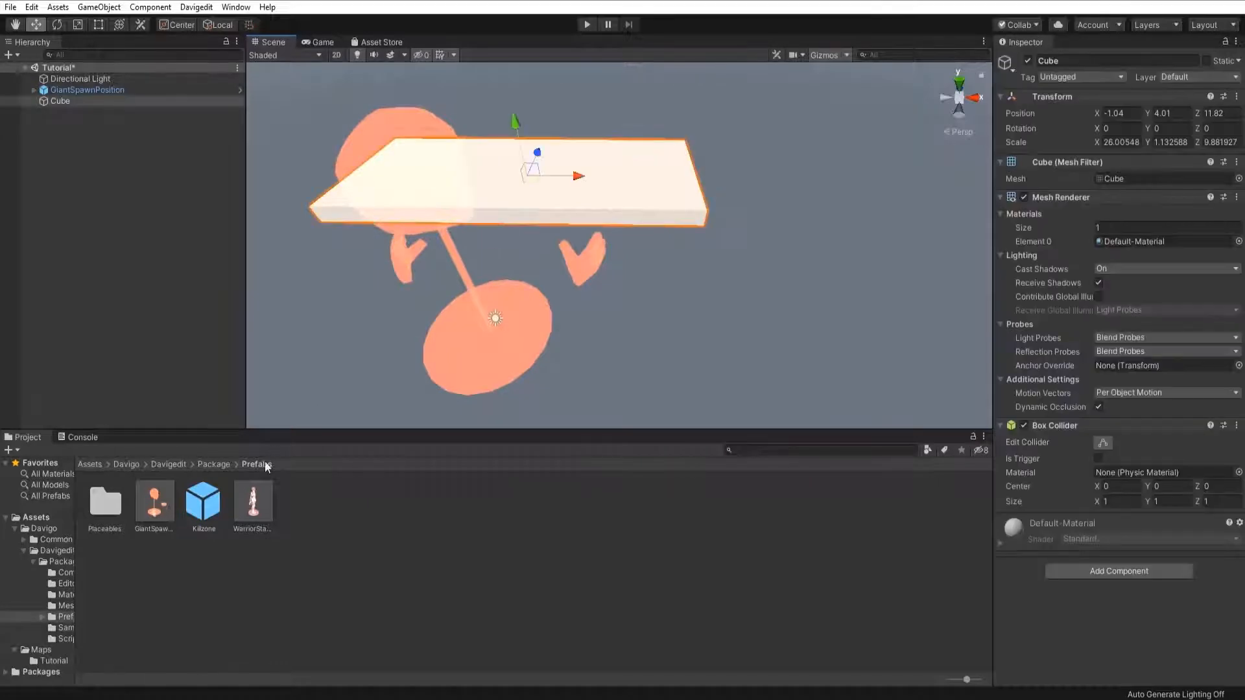
{"action": "right_click_drag", "start_coordinate": [327, 348], "coordinate": [226, 264]}
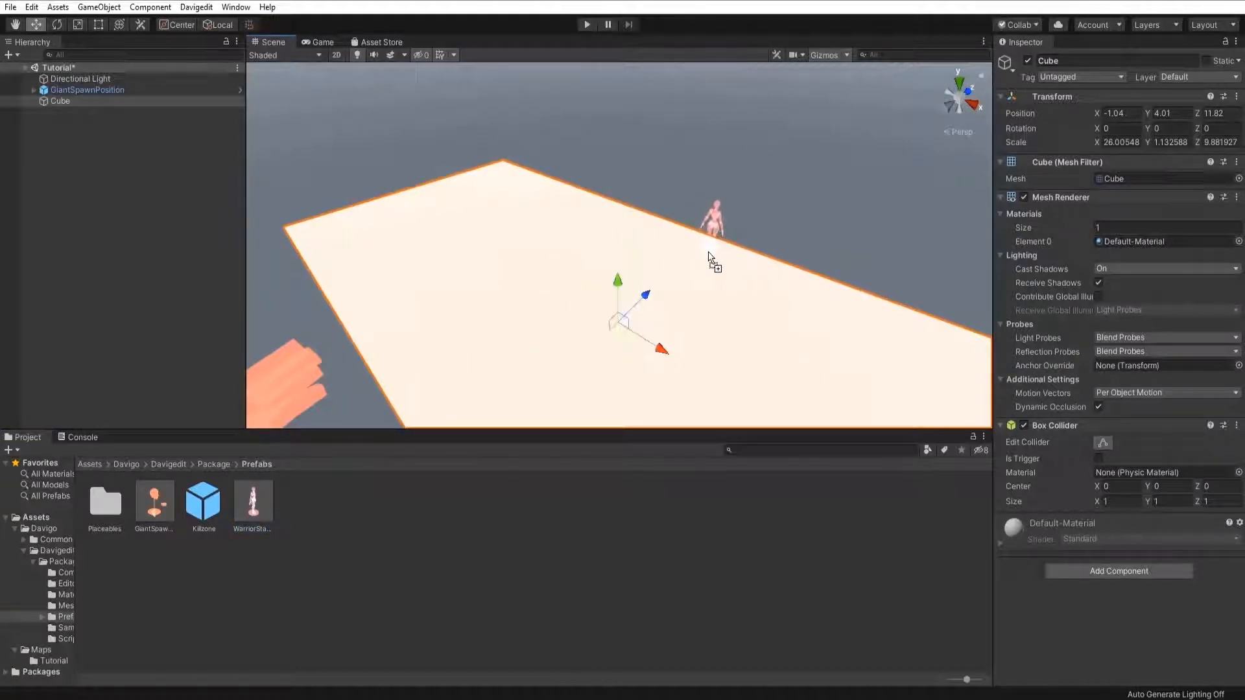
{"action": "left_click_drag", "start_coordinate": [708, 253], "coordinate": [709, 255]}
{"action": "right_click_drag", "start_coordinate": [712, 275], "coordinate": [539, 239]}
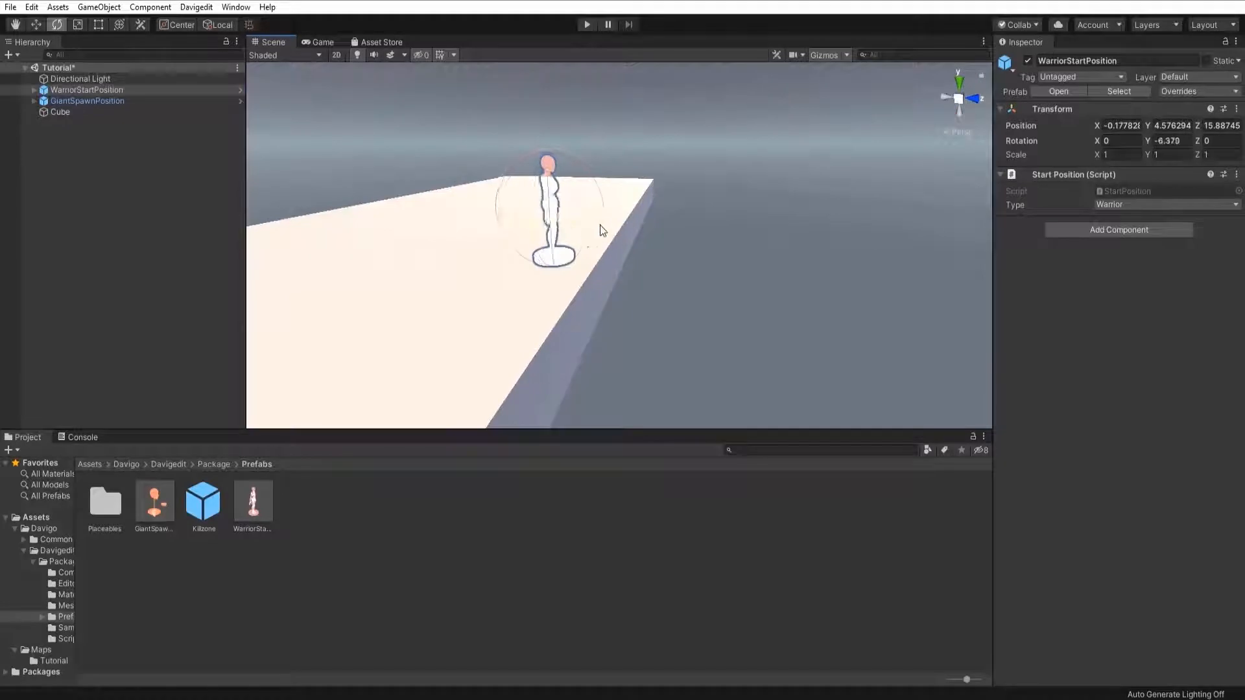
{"action": "left_click_drag", "start_coordinate": [600, 224], "coordinate": [897, 212]}
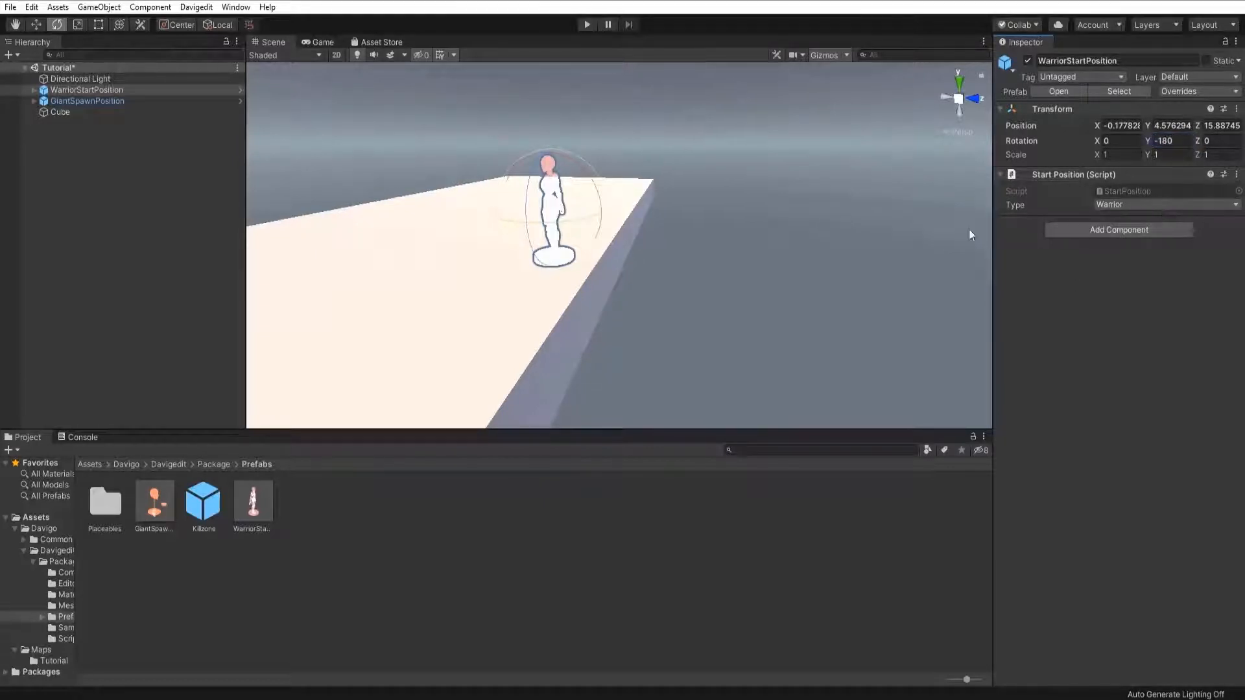
Examine the warrior's and giant's start positions across the platform and clear the selection.
{"action": "right_click_drag", "start_coordinate": [600, 214], "coordinate": [625, 212]}
{"action": "mouse_move", "coordinate": [642, 209]}
{"action": "right_mouse_down"}
{"action": "mouse_move", "coordinate": [905, 242]}
{"action": "mouse_move", "coordinate": [1026, 232]}
{"action": "mouse_move", "coordinate": [1095, 189]}
{"action": "mouse_move", "coordinate": [190, 189]}
{"action": "mouse_move", "coordinate": [456, 197]}
{"action": "mouse_move", "coordinate": [392, 176]}
{"action": "mouse_move", "coordinate": [348, 111]}
{"action": "mouse_move", "coordinate": [217, 103]}
{"action": "mouse_move", "coordinate": [250, 259]}
{"action": "mouse_move", "coordinate": [297, 226]}
{"action": "mouse_move", "coordinate": [417, 195]}
{"action": "mouse_move", "coordinate": [439, 164]}
{"action": "mouse_move", "coordinate": [527, 145]}
{"action": "mouse_move", "coordinate": [429, 192]}
{"action": "mouse_move", "coordinate": [248, 245]}
{"action": "mouse_move", "coordinate": [334, 281]}
{"action": "right_mouse_up"}
{"action": "key", "text": "w"}
{"action": "key", "text": "a"}
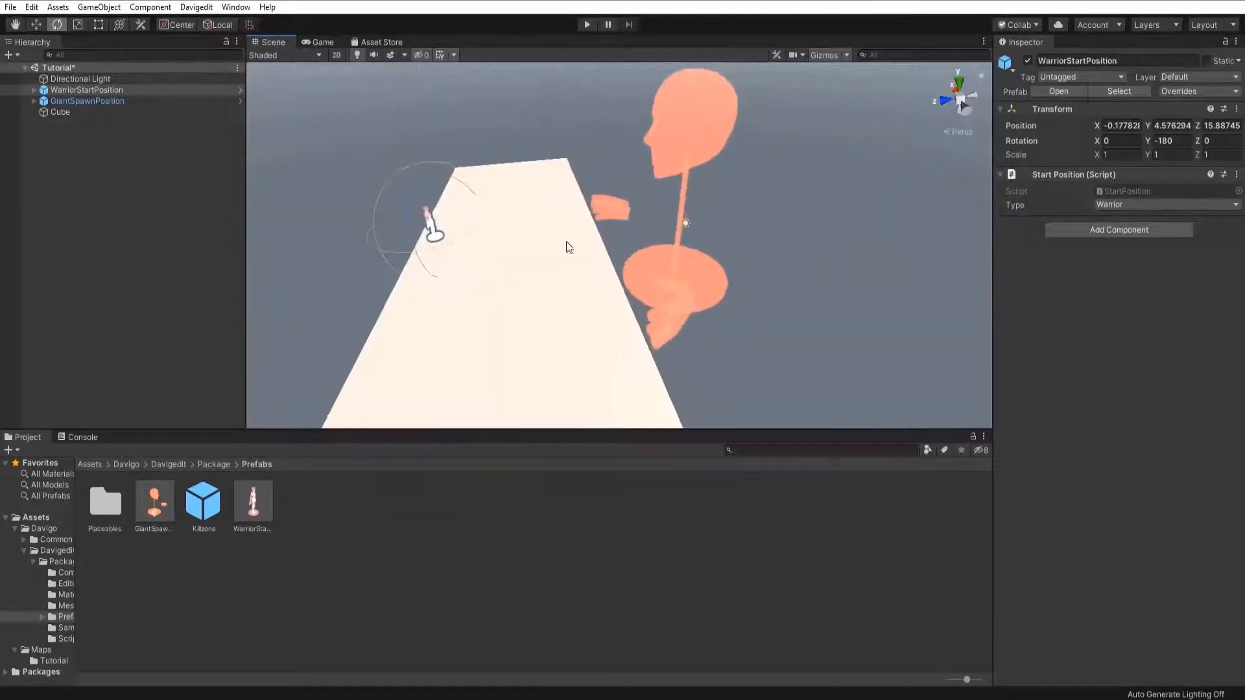
{"action": "left_click_drag", "start_coordinate": [610, 140], "coordinate": [766, 359], "text": "shift"}
{"action": "left_click", "coordinate": [427, 217]}
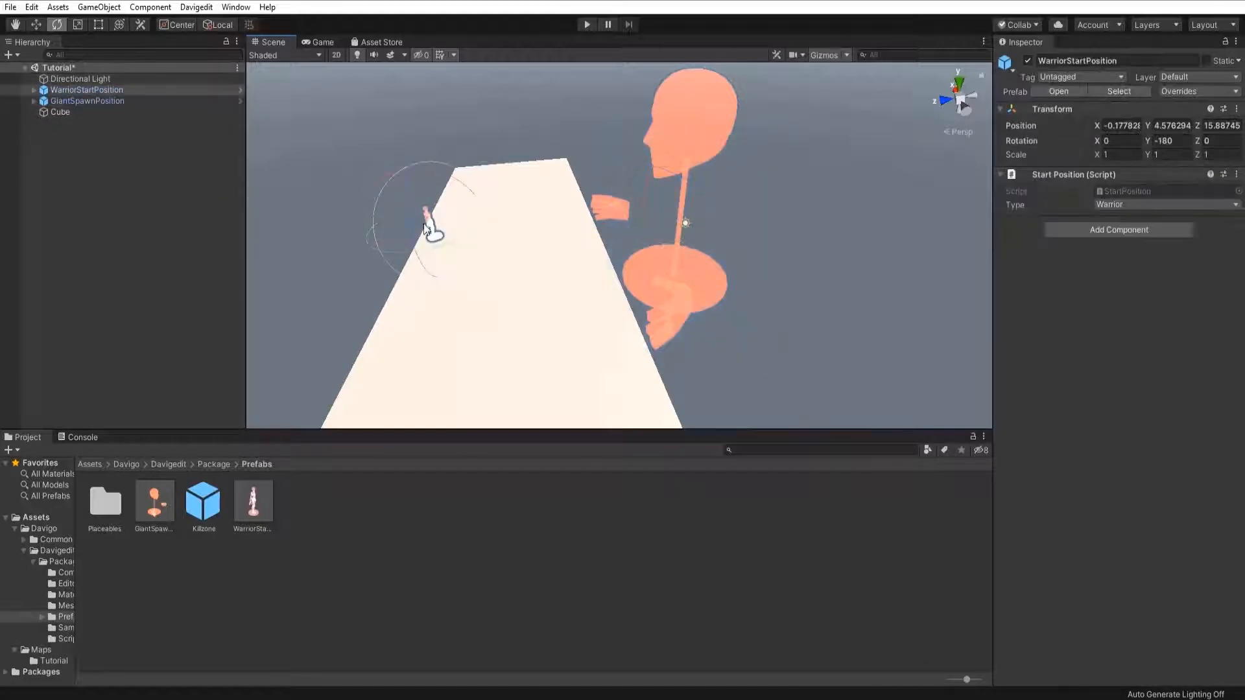
{"action": "left_click", "coordinate": [284, 272]}
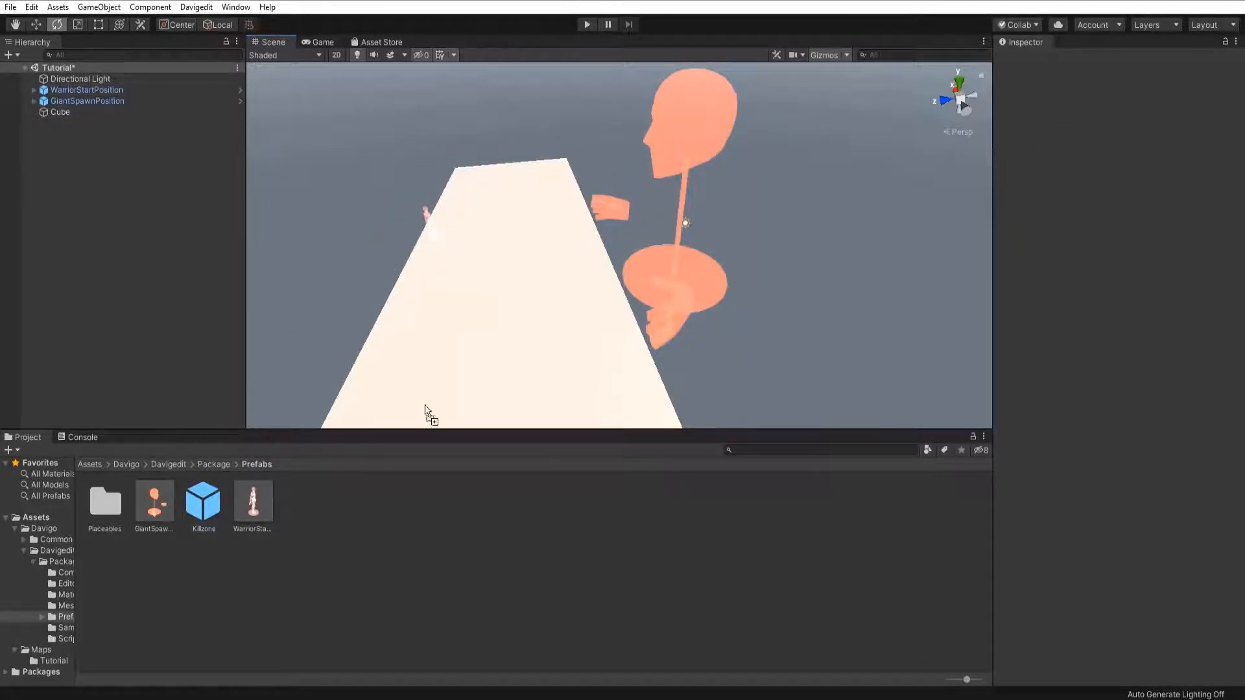
Place the Killzone prefab in the scene near the platform and enlarge the scene view's working area.
{"action": "left_click_drag", "start_coordinate": [740, 324], "coordinate": [722, 345]}
{"action": "right_click_drag", "start_coordinate": [722, 346], "coordinate": [641, 221]}
{"action": "key", "text": "s"}
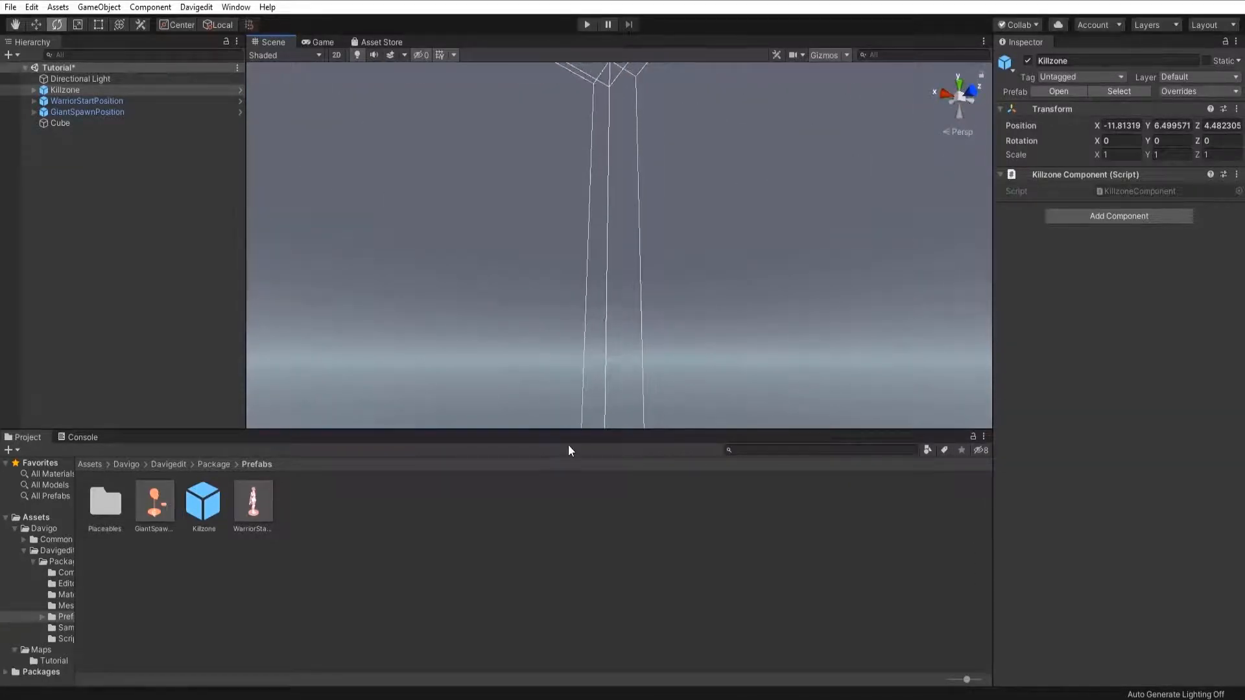
{"action": "left_click_drag", "start_coordinate": [568, 450], "coordinate": [568, 512]}
{"action": "left_click_drag", "start_coordinate": [243, 284], "coordinate": [167, 284]}
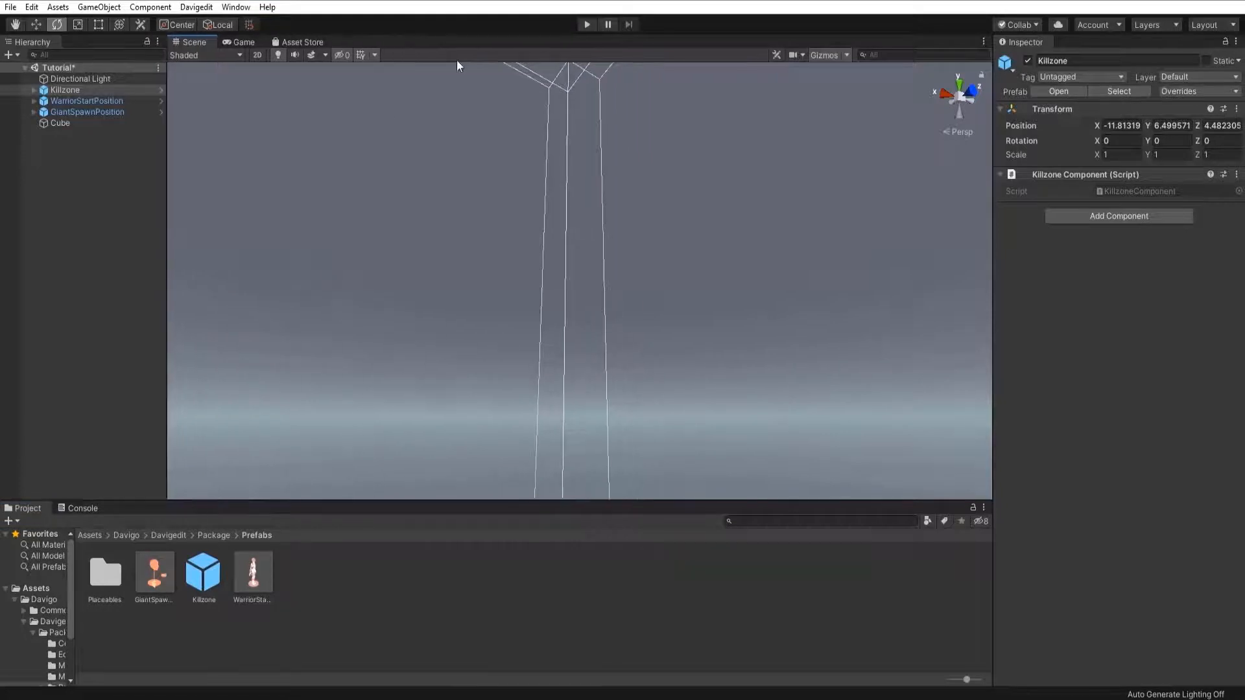
Move the Killzone along Z to about 14.3 in an orthographic side view to centre it on the platform.
{"action": "right_click_drag", "start_coordinate": [457, 59], "coordinate": [982, 174]}
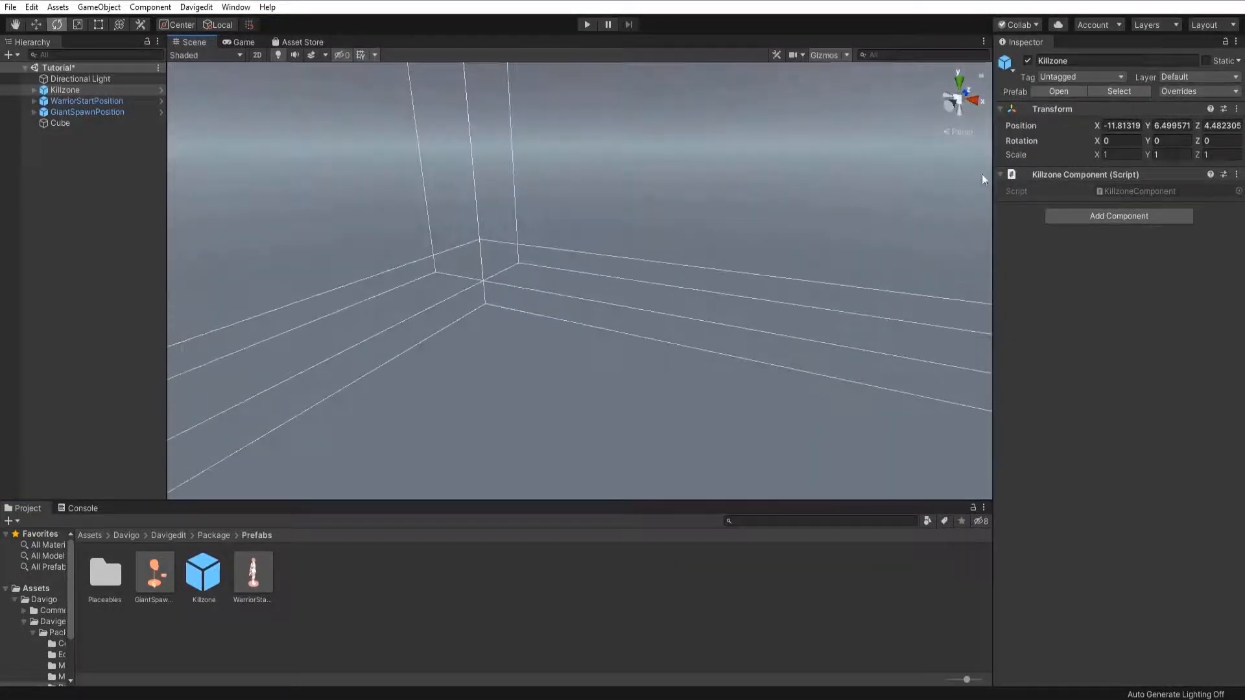
{"action": "left_click", "coordinate": [963, 103]}
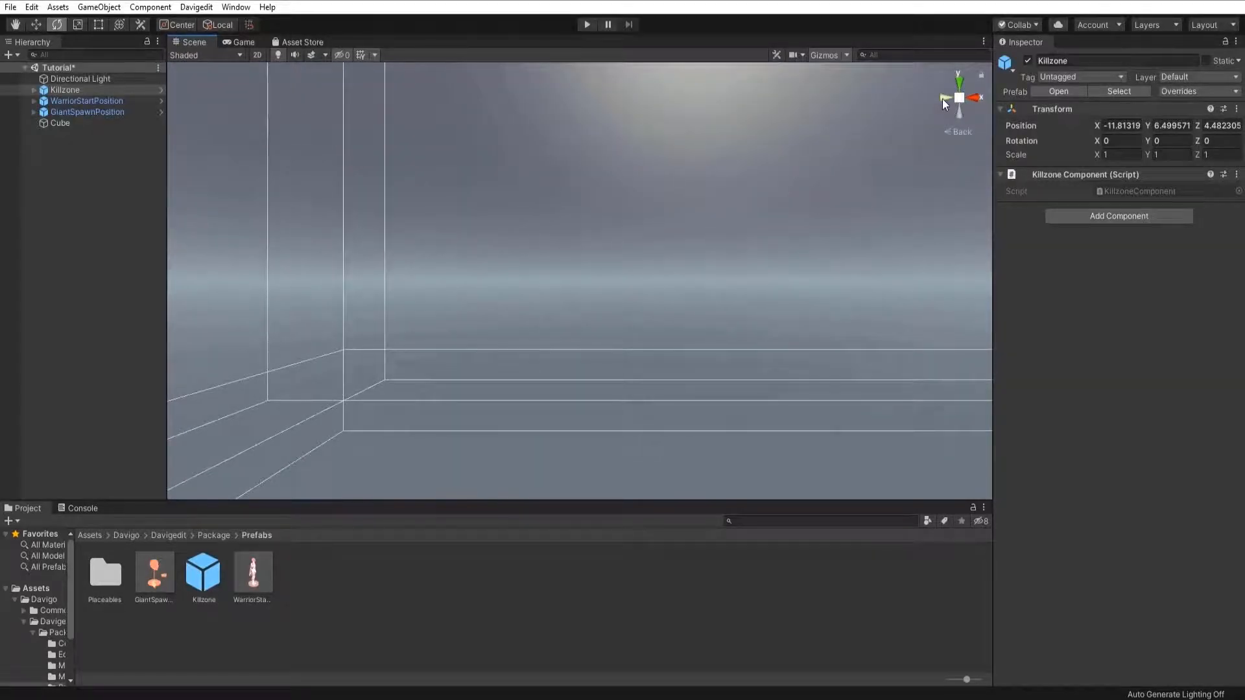
{"action": "left_click", "coordinate": [943, 99]}
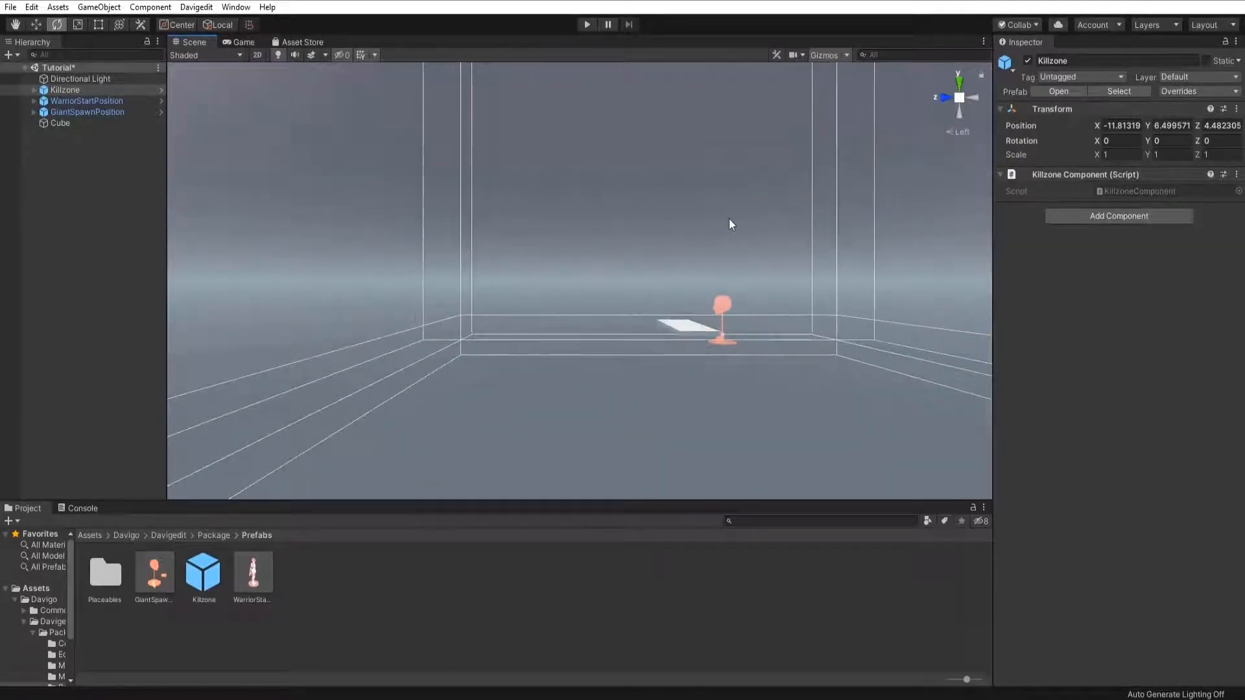
{"action": "scroll", "coordinate": [728, 219], "scroll_direction": "down", "scroll_amount": 8}
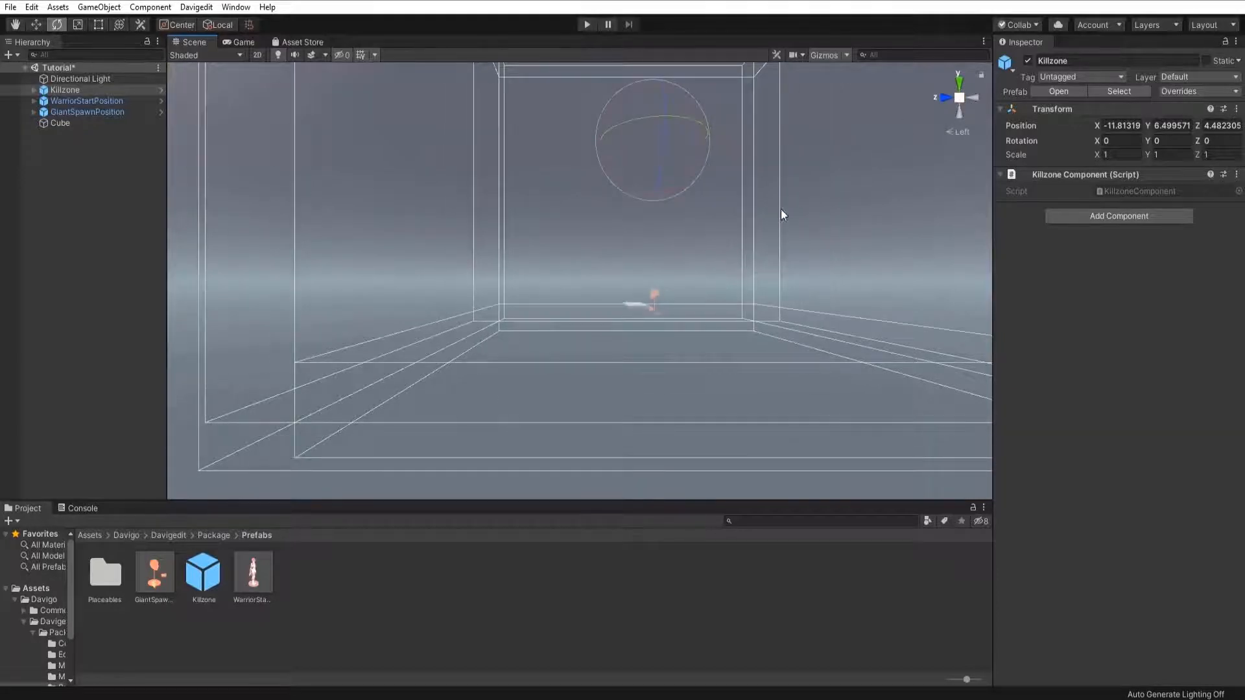
{"action": "scroll", "coordinate": [781, 209], "scroll_direction": "down", "scroll_amount": 3}
{"action": "middle_click_drag", "start_coordinate": [729, 210], "coordinate": [656, 286]}
{"action": "scroll", "coordinate": [638, 280], "scroll_direction": "down", "scroll_amount": 4}
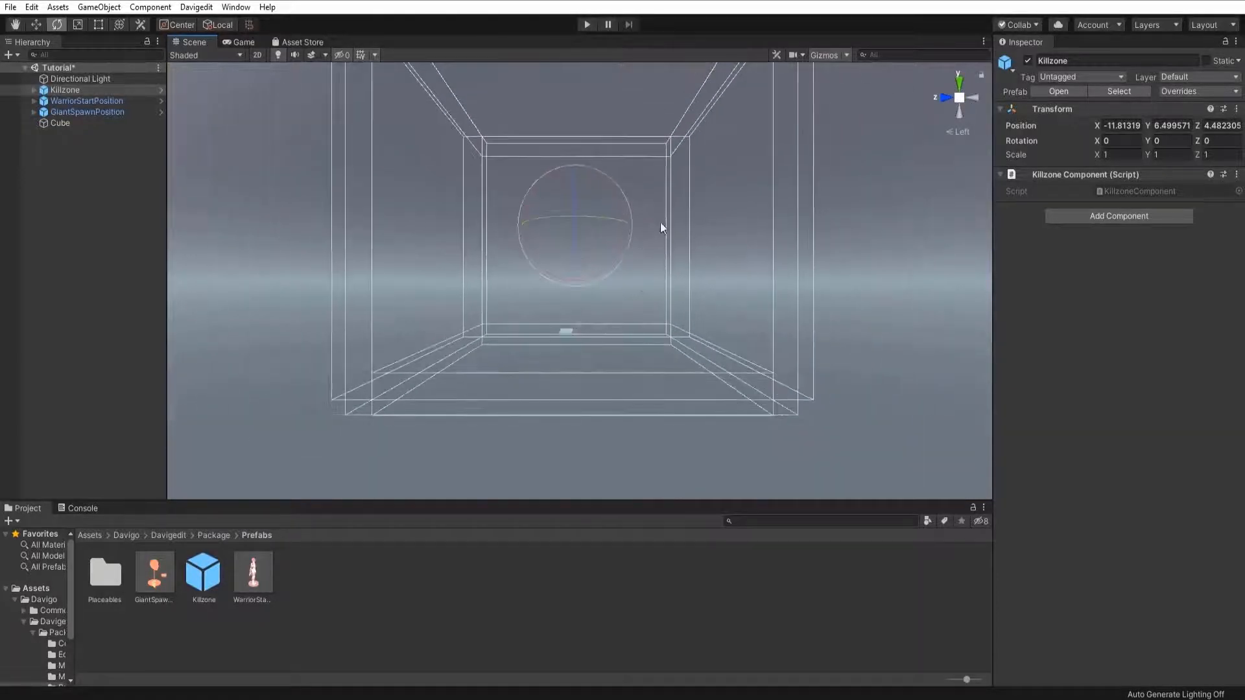
{"action": "left_click", "coordinate": [959, 99]}
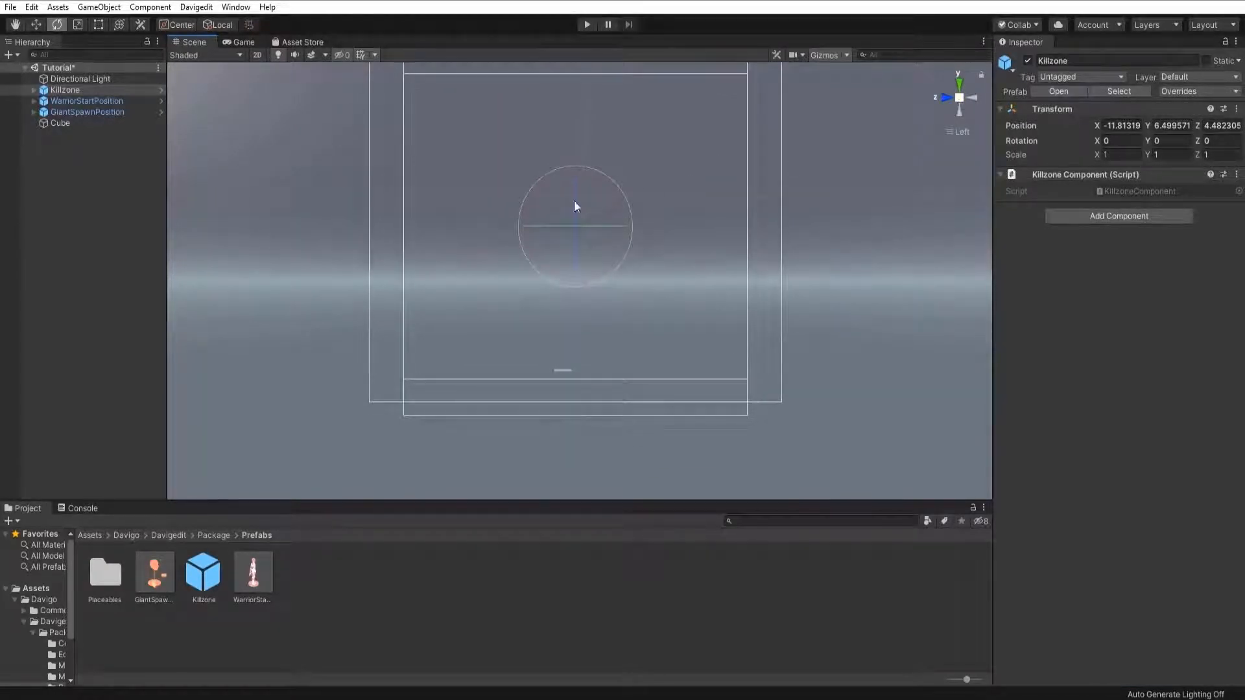
{"action": "key", "text": "w"}
{"action": "left_click_drag", "start_coordinate": [531, 227], "coordinate": [516, 232]}
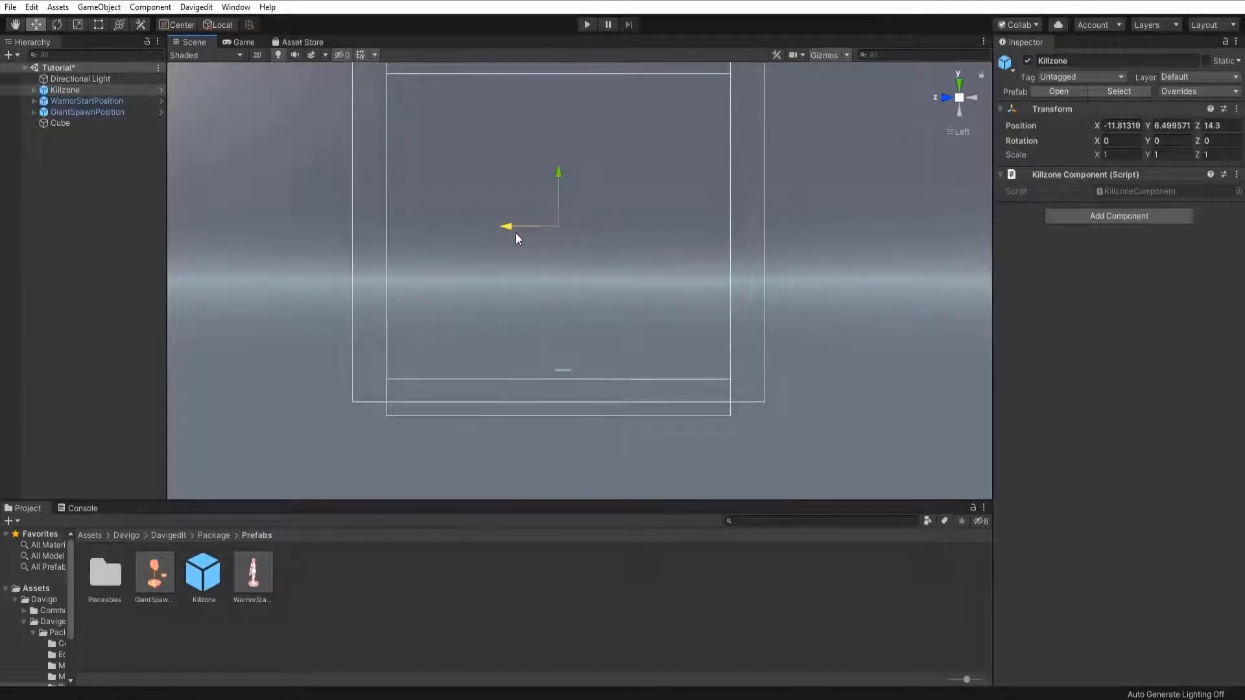
Lower the Killzone to about Y -62.1 and select all the scene objects around the platform to locate them.
{"action": "left_click_drag", "start_coordinate": [558, 172], "coordinate": [559, 302]}
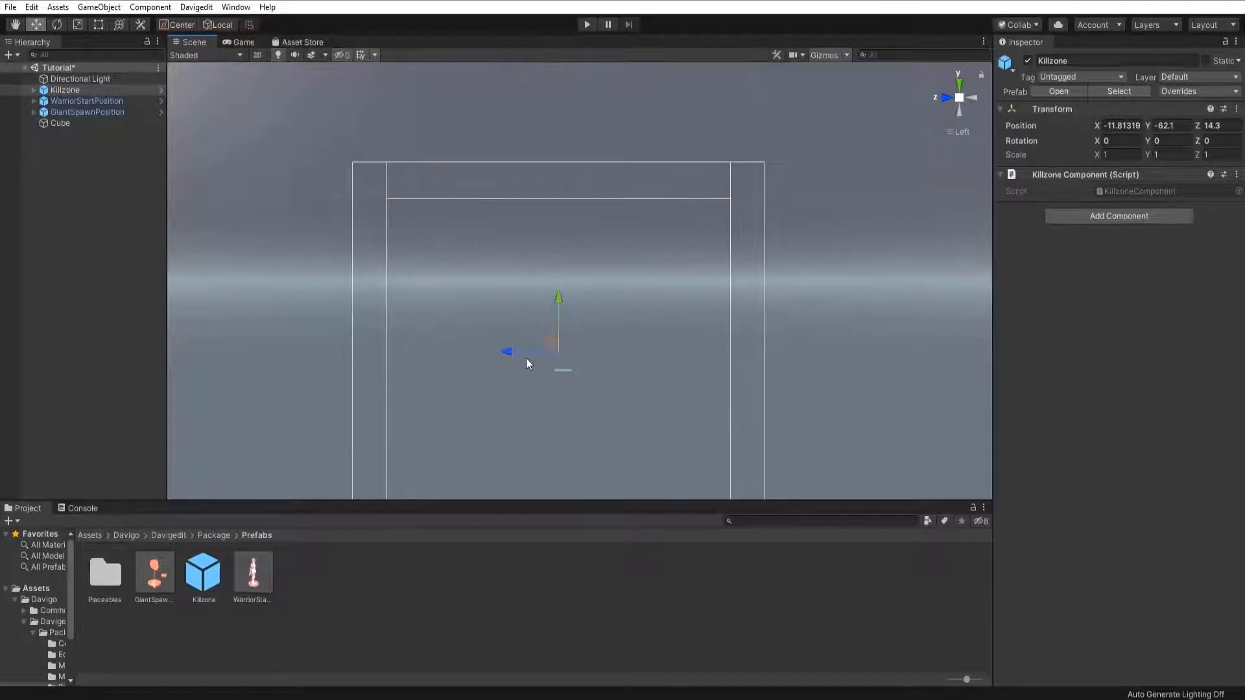
{"action": "left_click_drag", "start_coordinate": [527, 358], "coordinate": [600, 395]}
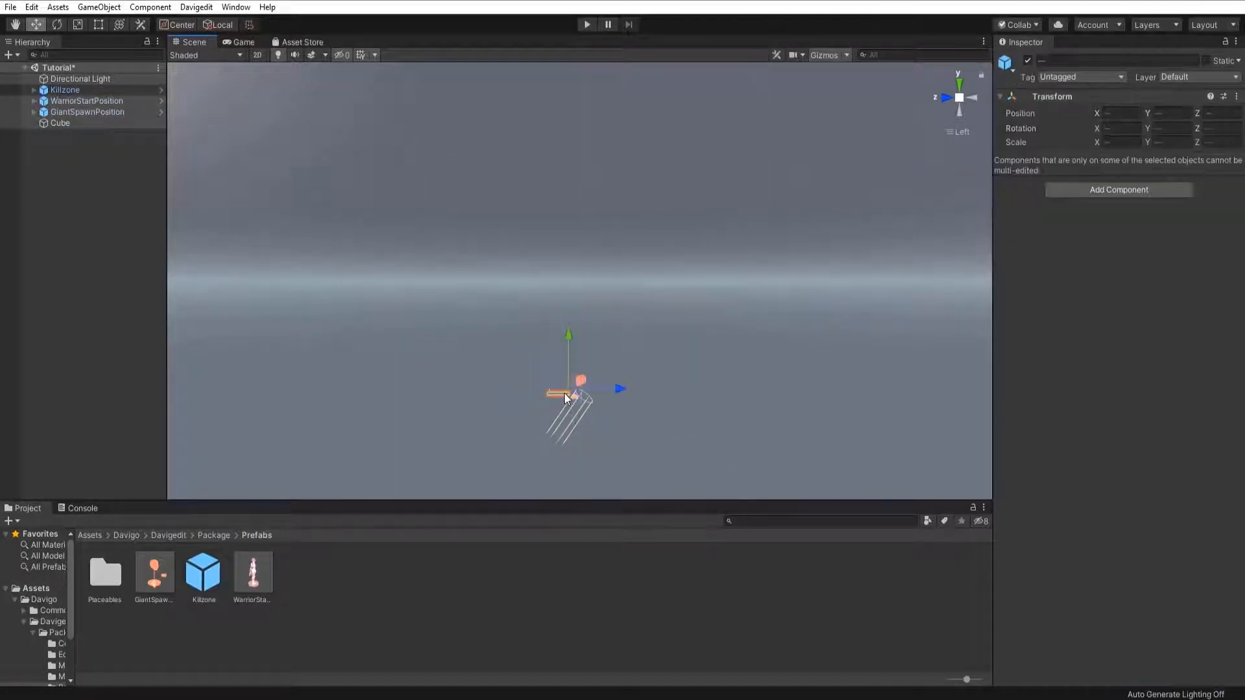
{"action": "scroll", "coordinate": [567, 392], "scroll_direction": "up", "scroll_amount": 3}
{"action": "middle_click_drag", "start_coordinate": [579, 391], "coordinate": [611, 279]}
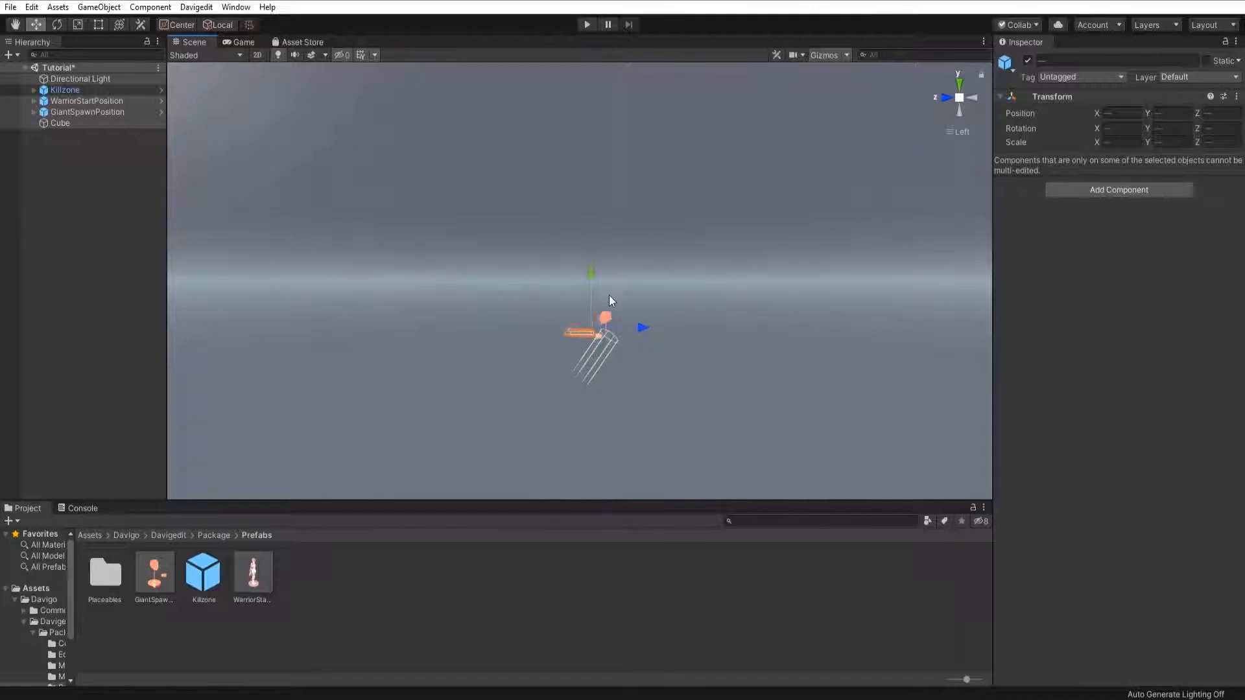
{"action": "scroll", "coordinate": [587, 307], "scroll_direction": "down", "scroll_amount": 2}
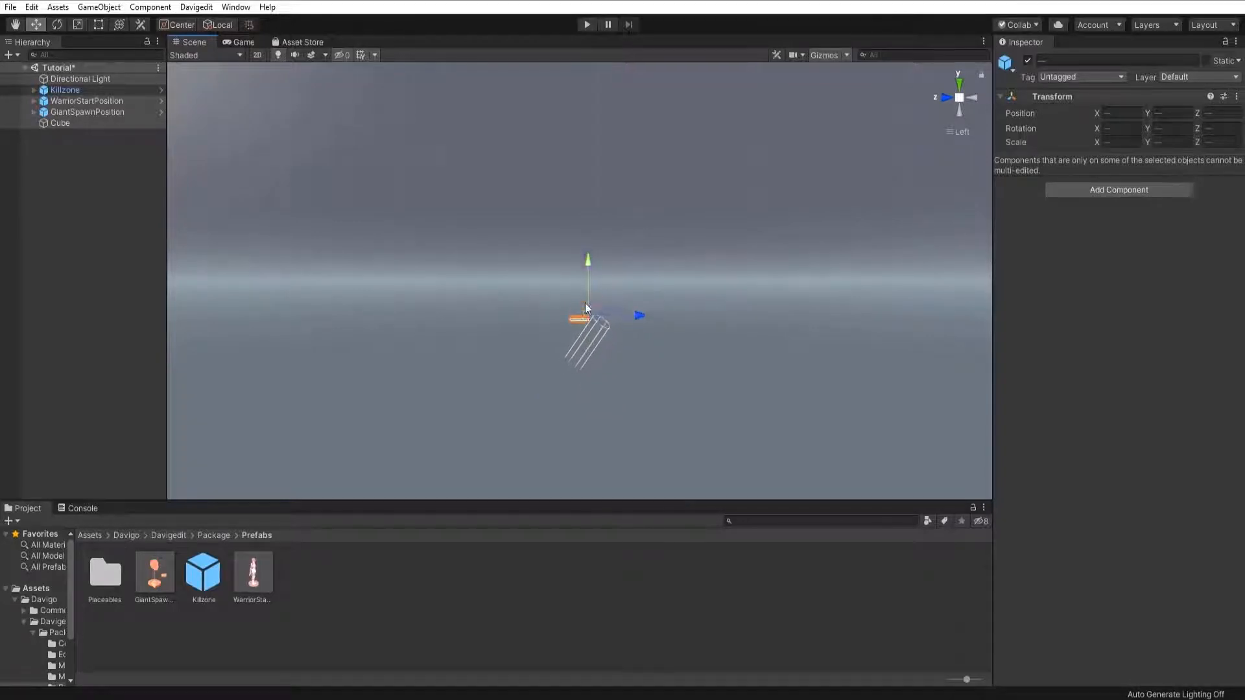
Reselect only the Killzone and raise it to about Y 0.9 so its floor lies just below the platform.
{"action": "left_click", "coordinate": [109, 91]}
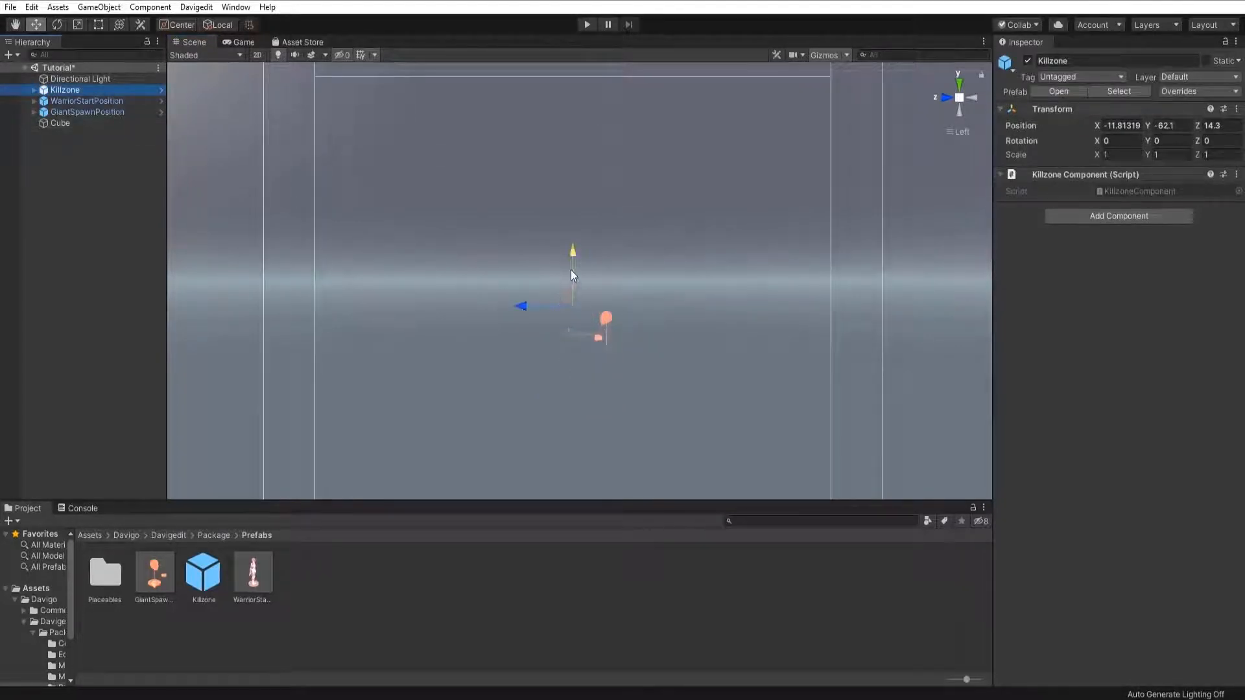
{"action": "left_click_drag", "start_coordinate": [571, 269], "coordinate": [601, 84]}
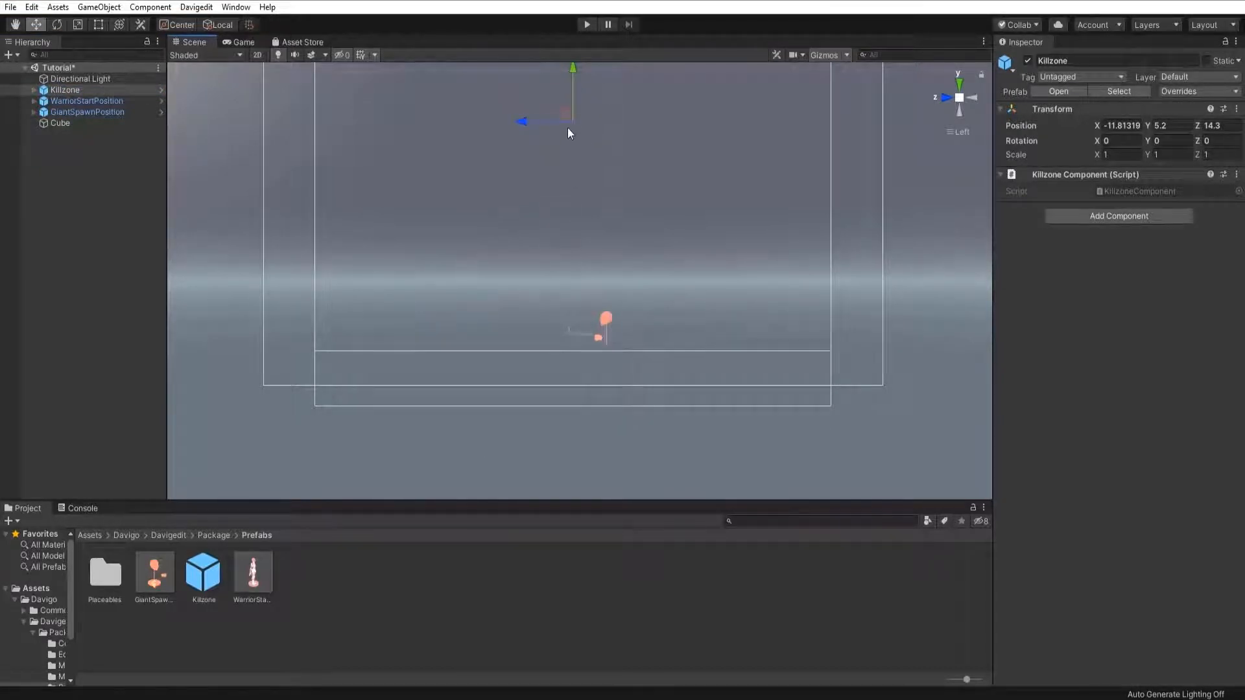
{"action": "left_click_drag", "start_coordinate": [571, 89], "coordinate": [564, 101]}
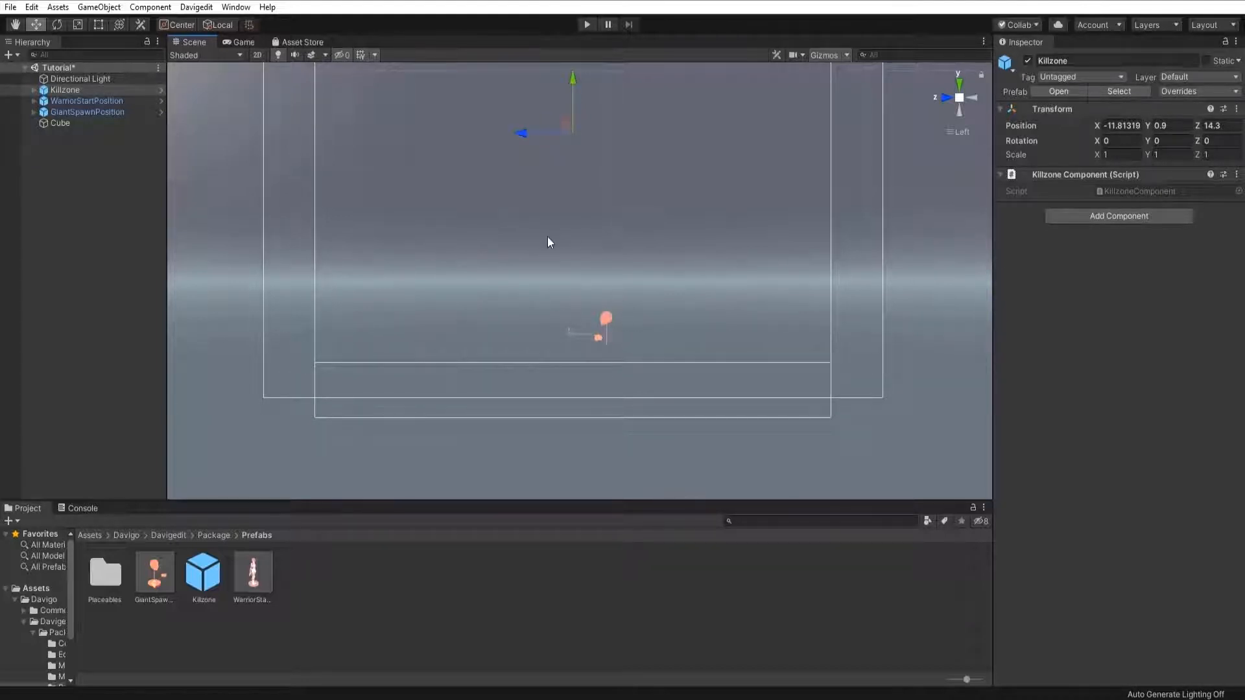
Try stretching the Killzone along Z to scales of about 1.525 and 1.2875, undoing each change.
{"action": "key", "text": "r"}
{"action": "left_click_drag", "start_coordinate": [520, 133], "coordinate": [502, 153]}
{"action": "scroll", "coordinate": [547, 259], "scroll_direction": "down", "scroll_amount": 5}
{"action": "scroll", "coordinate": [555, 284], "scroll_direction": "up", "scroll_amount": 10}
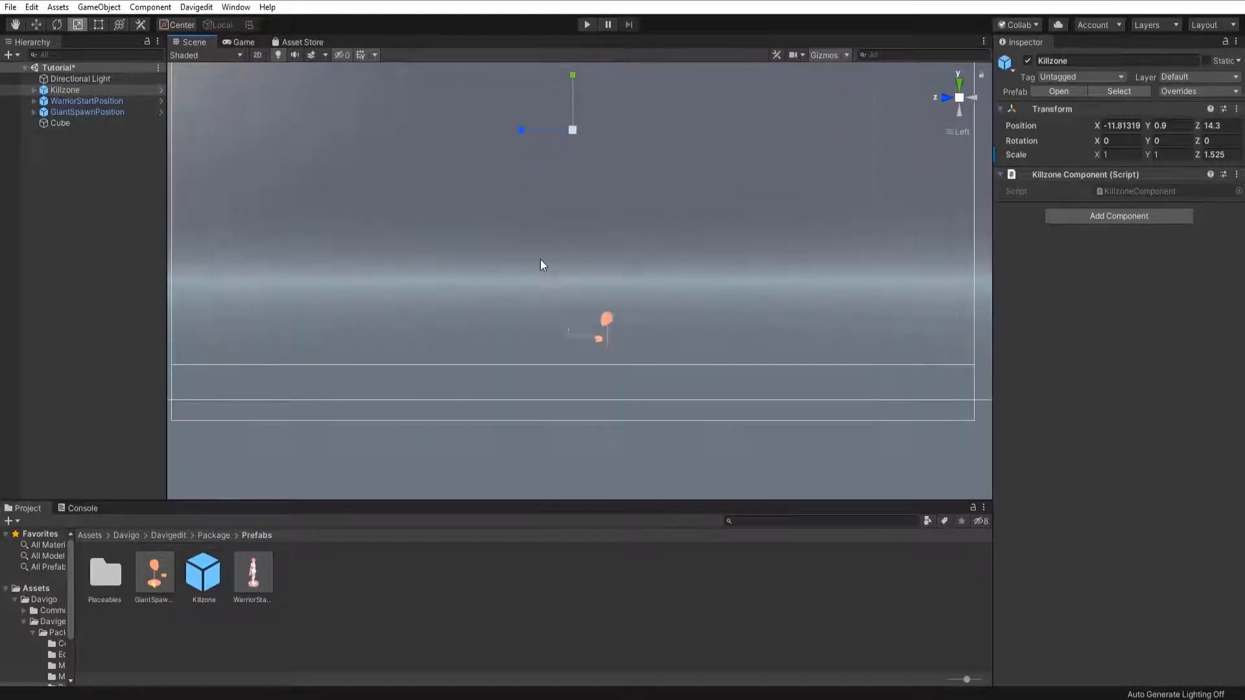
{"action": "scroll", "coordinate": [578, 269], "scroll_direction": "down", "scroll_amount": 3}
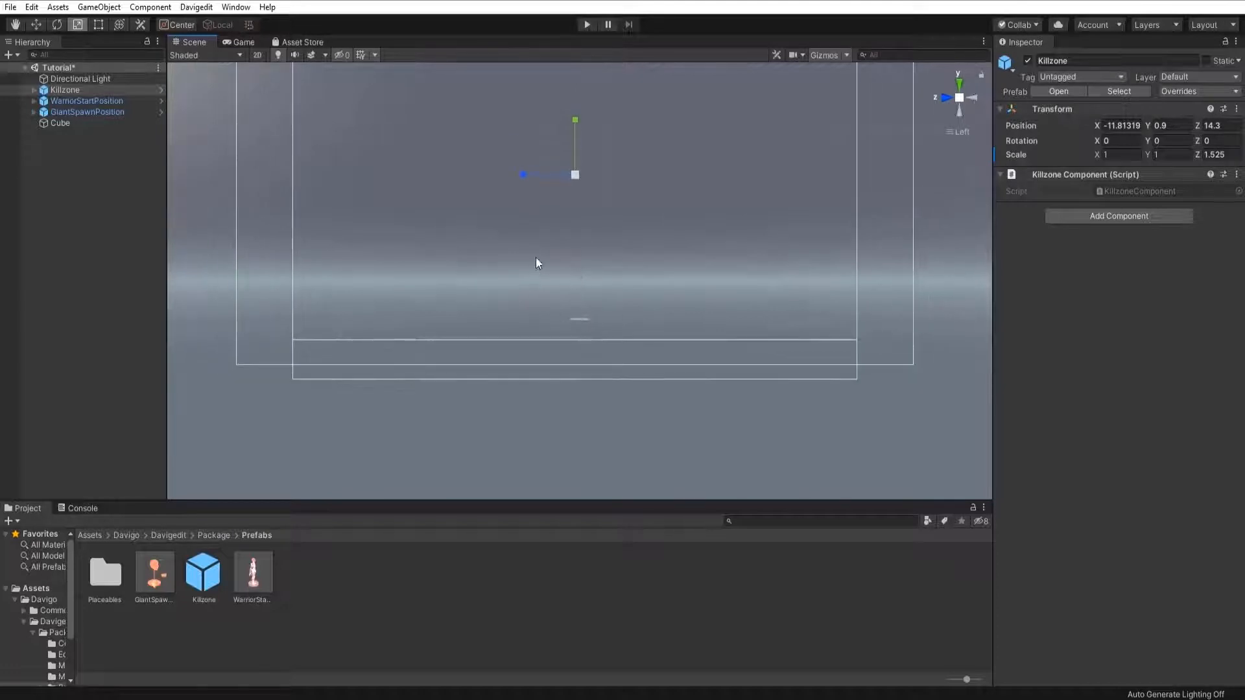
{"action": "scroll", "coordinate": [536, 257], "scroll_direction": "up", "scroll_amount": 2}
{"action": "key", "text": "ctrl+z"}
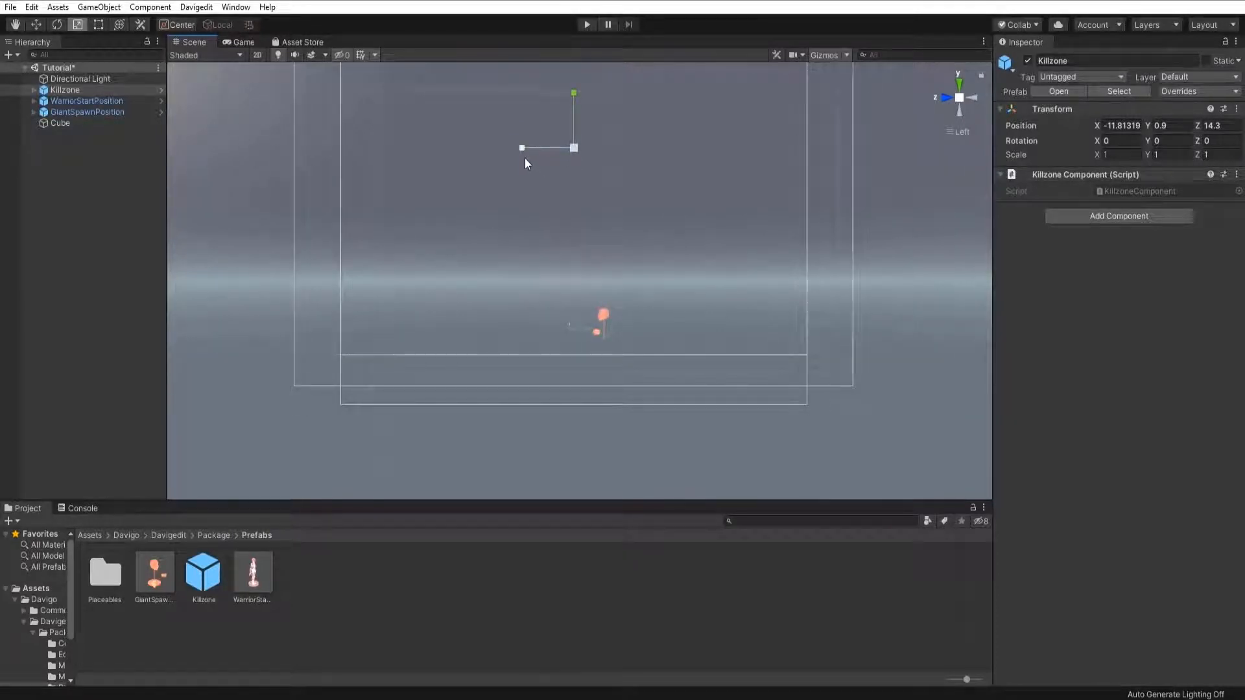
{"action": "mouse_move", "coordinate": [523, 149]}
{"action": "left_mouse_down"}
{"action": "mouse_move", "coordinate": [468, 160]}
{"action": "mouse_move", "coordinate": [546, 162]}
{"action": "mouse_move", "coordinate": [509, 170]}
{"action": "left_mouse_up"}
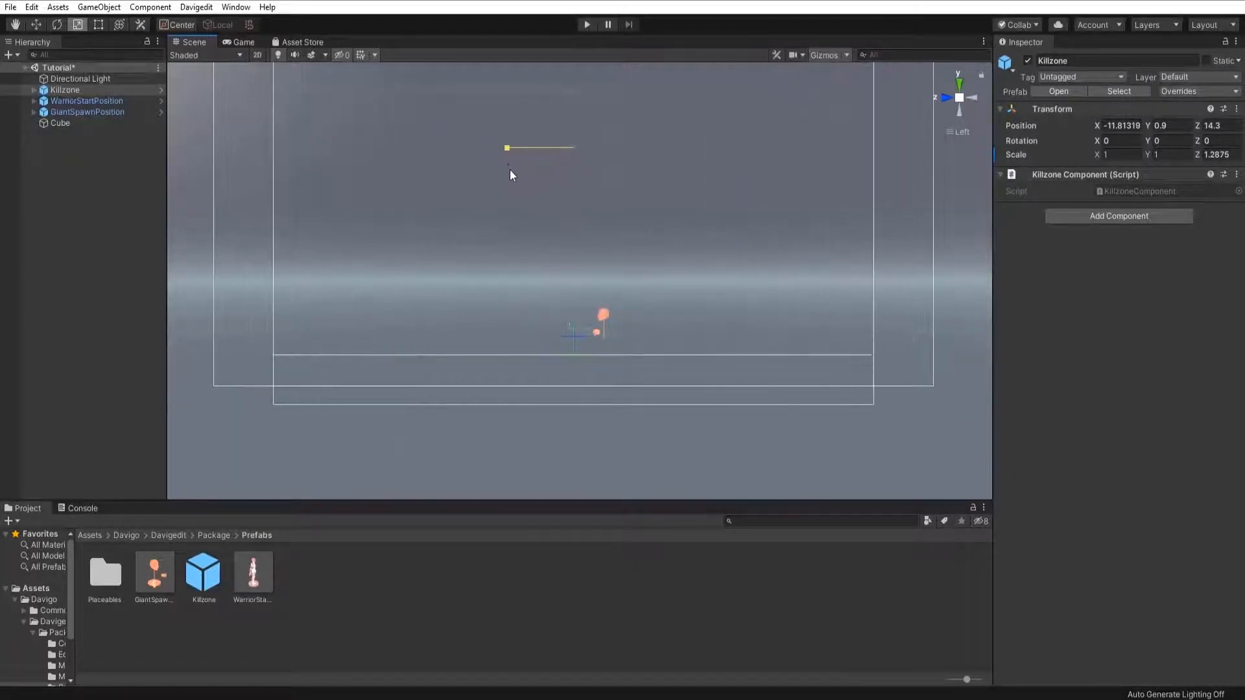
{"action": "key", "text": "ctrl+z"}
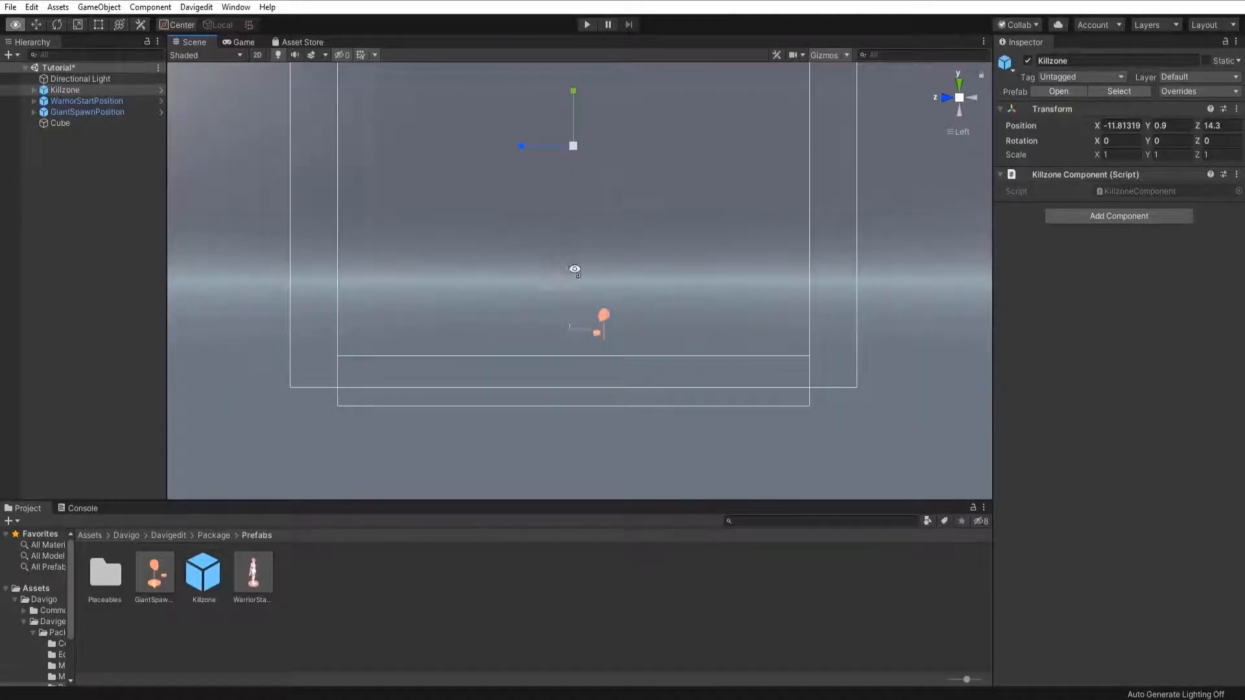
Move the Killzone to about X 2.5 and lower it to about Y -7.7, keeping its floor beneath the platform.
{"action": "mouse_move", "coordinate": [575, 269]}
{"action": "left_mouse_down", "text": "alt"}
{"action": "mouse_move", "coordinate": [575, 281]}
{"action": "mouse_move", "coordinate": [567, 249]}
{"action": "left_mouse_up", "text": "alt"}
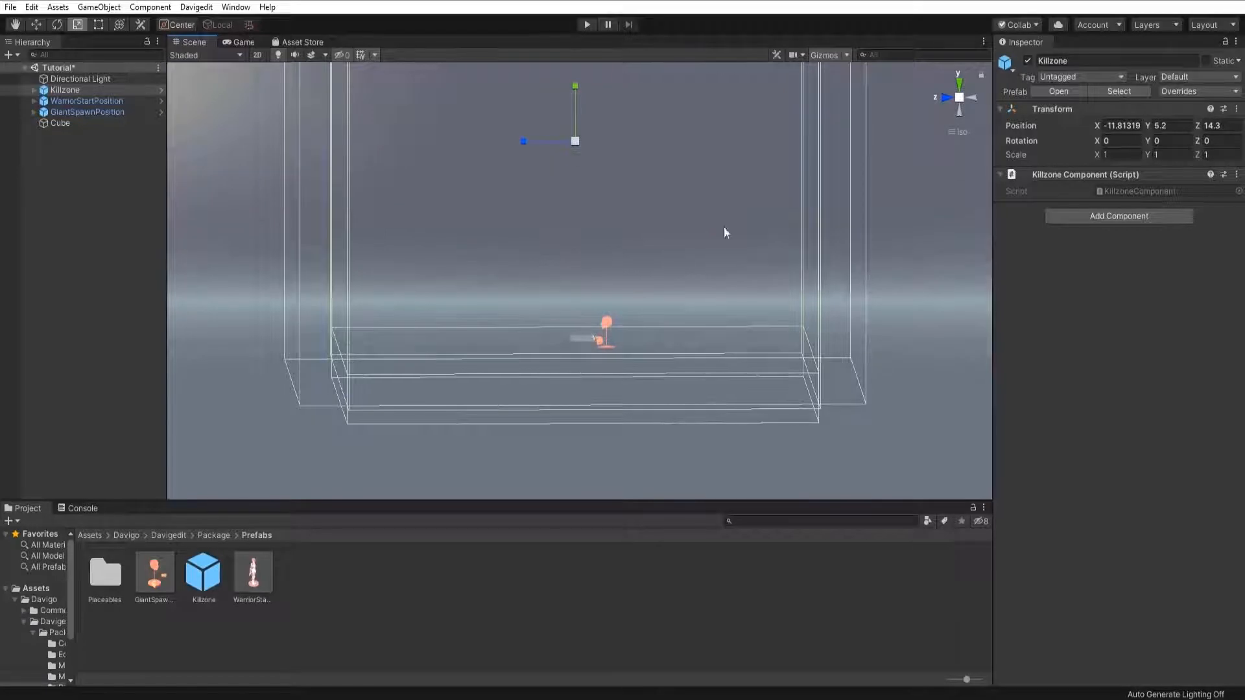
{"action": "left_click", "coordinate": [958, 98]}
{"action": "left_click", "coordinate": [962, 98]}
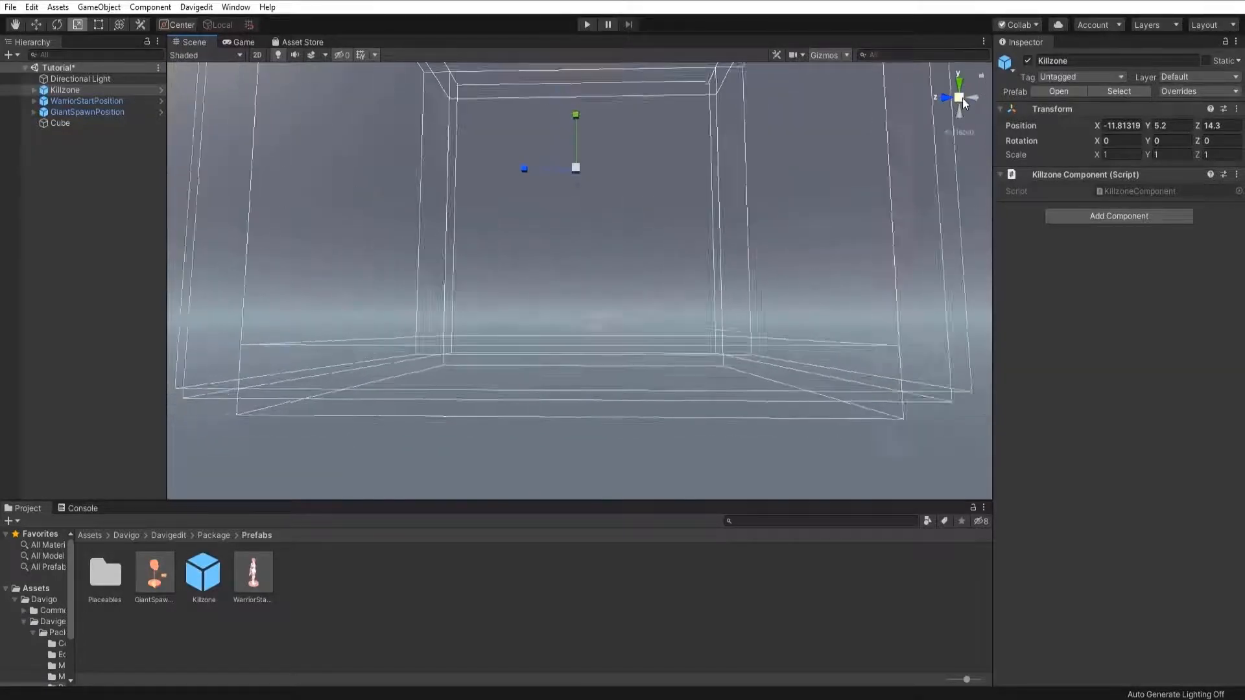
{"action": "left_click", "coordinate": [944, 101]}
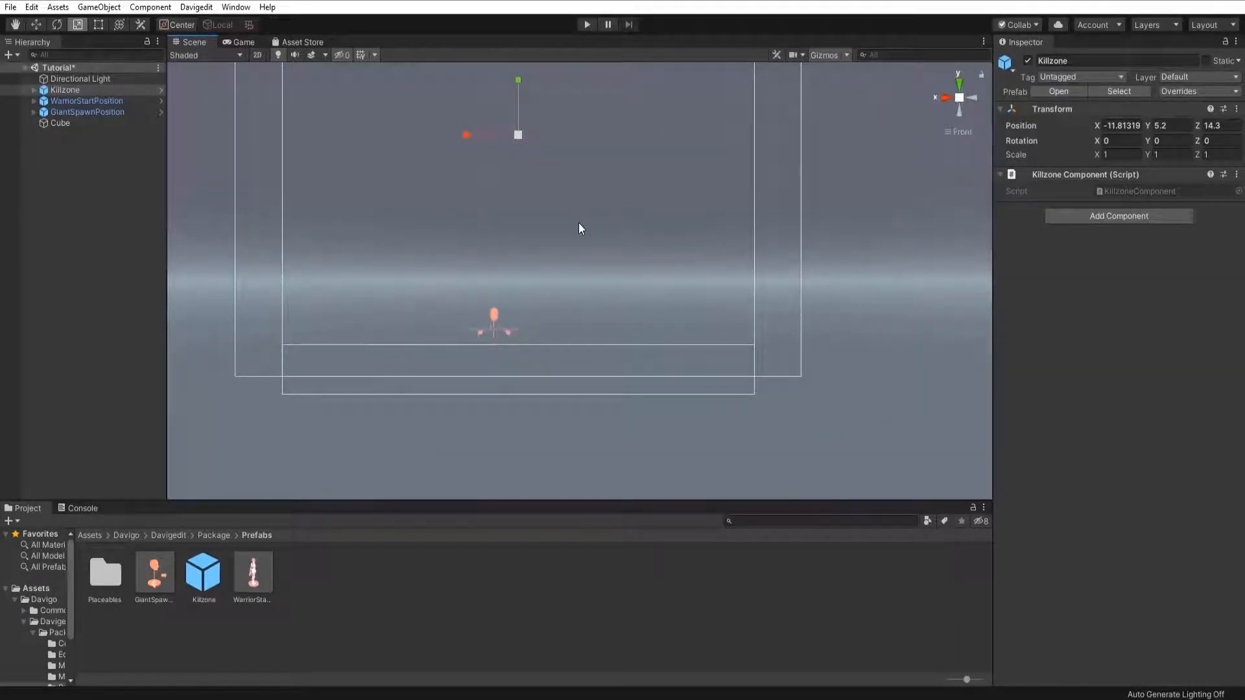
{"action": "key", "text": "w"}
{"action": "left_click_drag", "start_coordinate": [480, 138], "coordinate": [448, 147]}
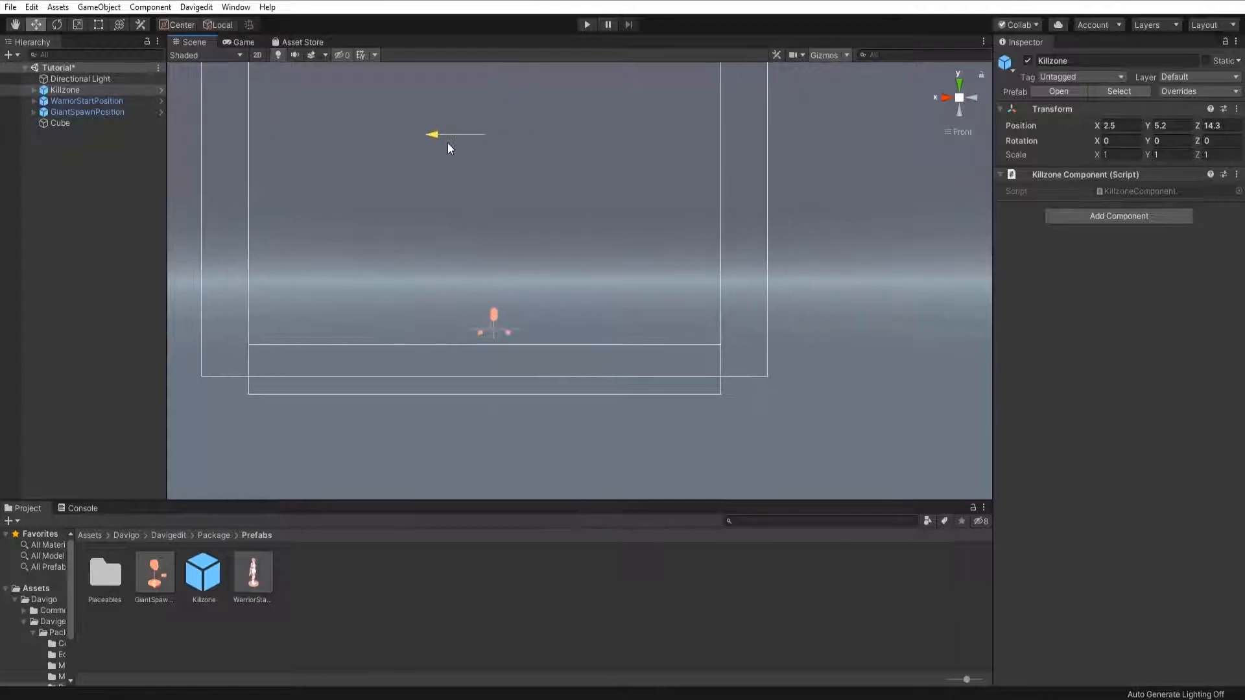
{"action": "left_click", "coordinate": [971, 98]}
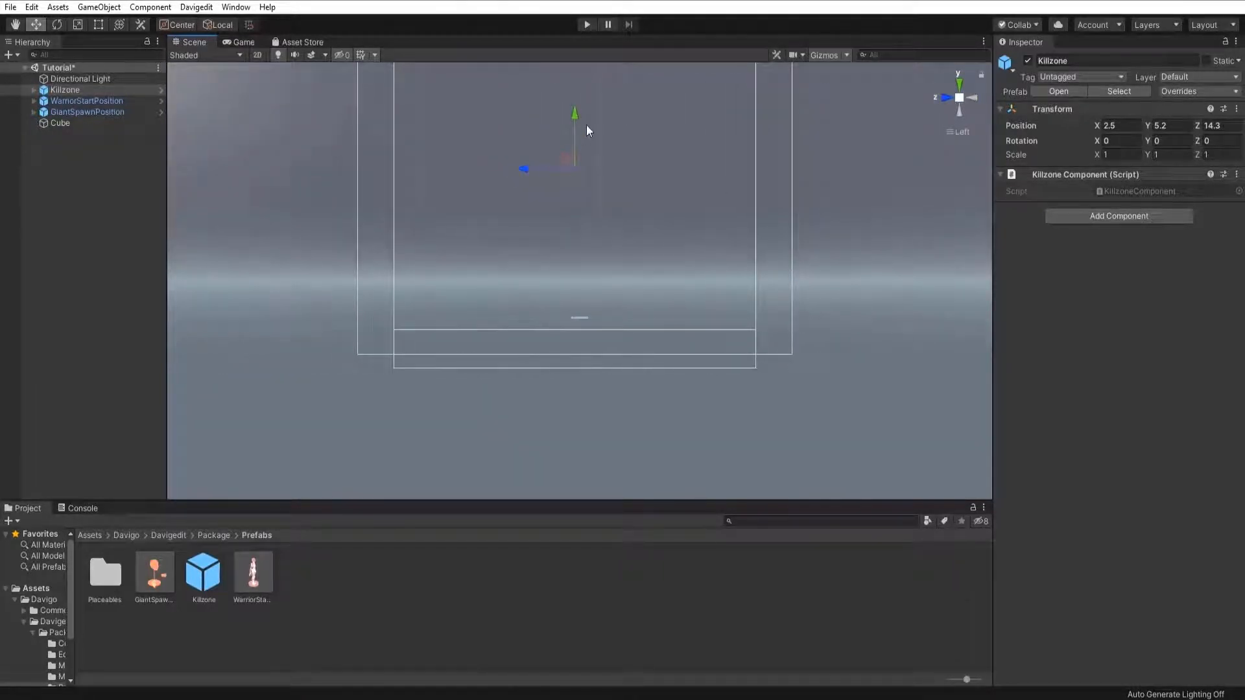
{"action": "left_click_drag", "start_coordinate": [575, 121], "coordinate": [573, 148]}
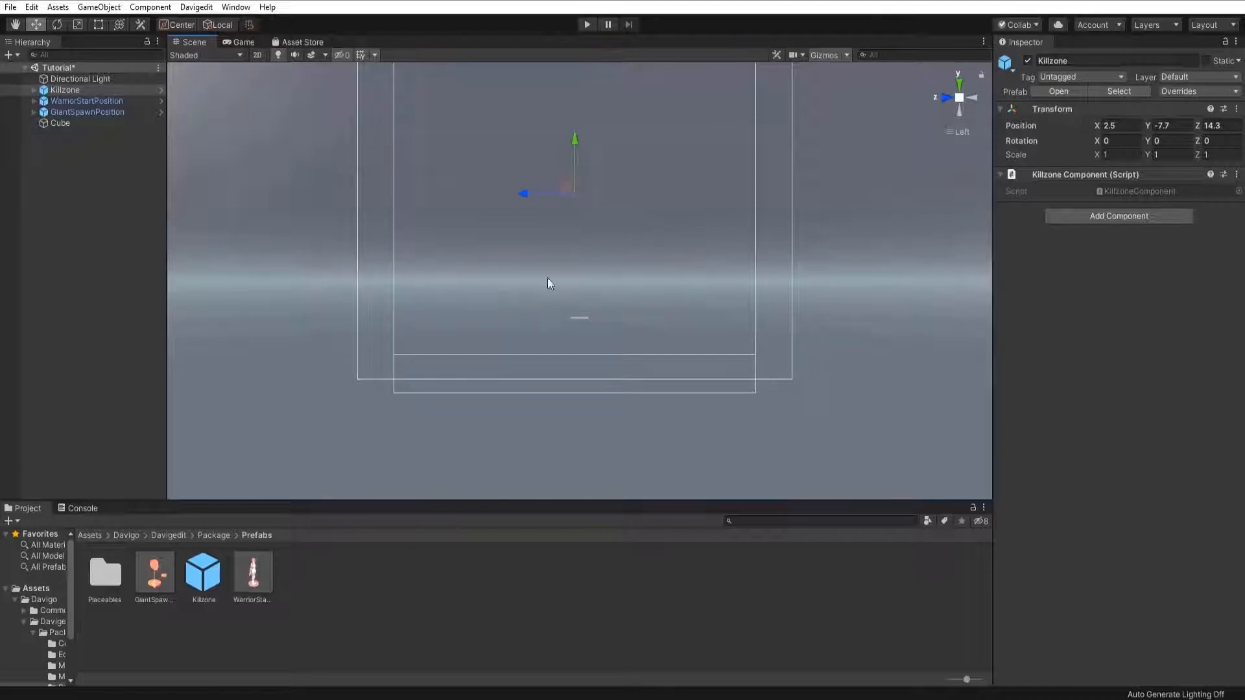
Examine in perspective how the Killzone surrounds the platform, giant and warrior from several angles.
{"action": "left_click", "coordinate": [945, 98]}
{"action": "left_click", "coordinate": [959, 98]}
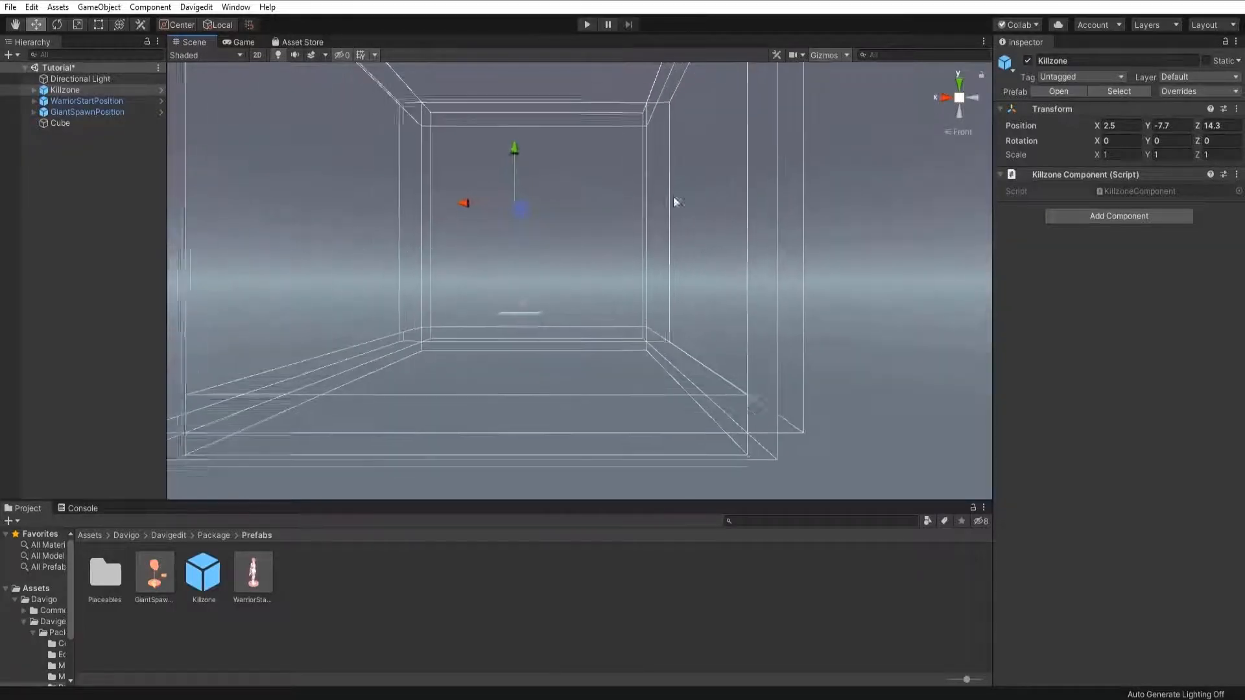
{"action": "right_click_drag", "start_coordinate": [567, 221], "coordinate": [533, 279]}
{"action": "key", "text": "w"}
{"action": "key", "text": "s"}
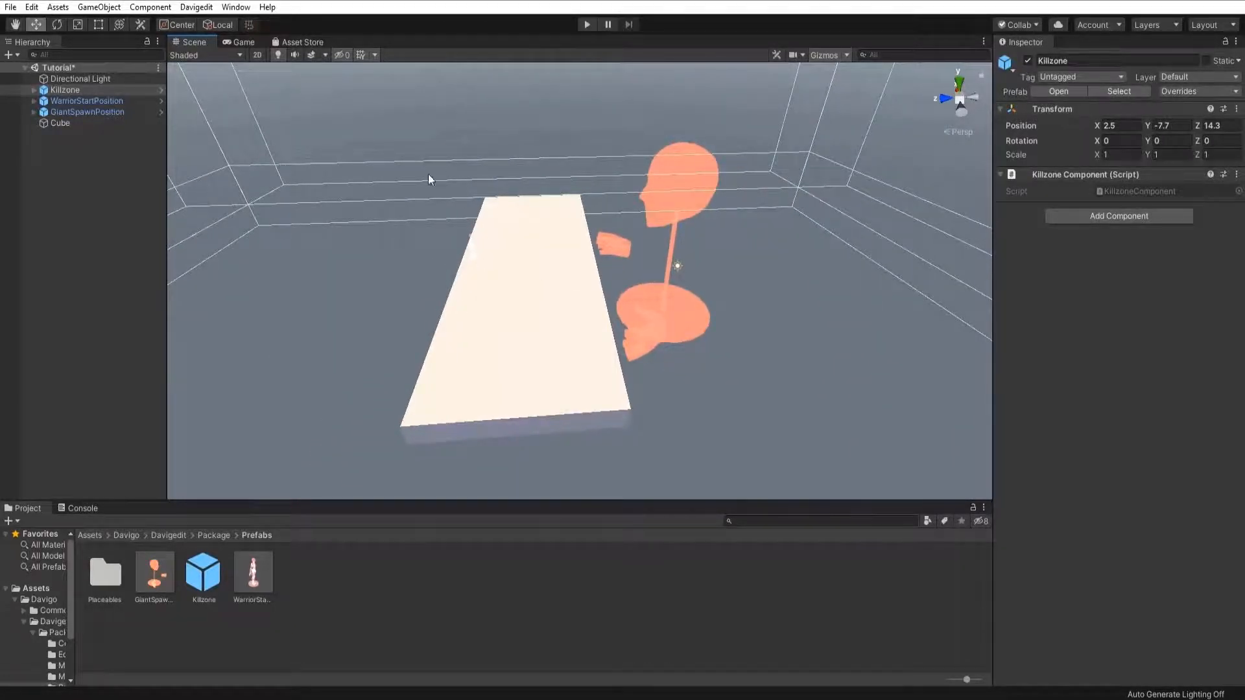
{"action": "right_click_drag", "start_coordinate": [428, 178], "coordinate": [560, 242]}
{"action": "key", "text": "s"}
{"action": "key", "text": "w"}
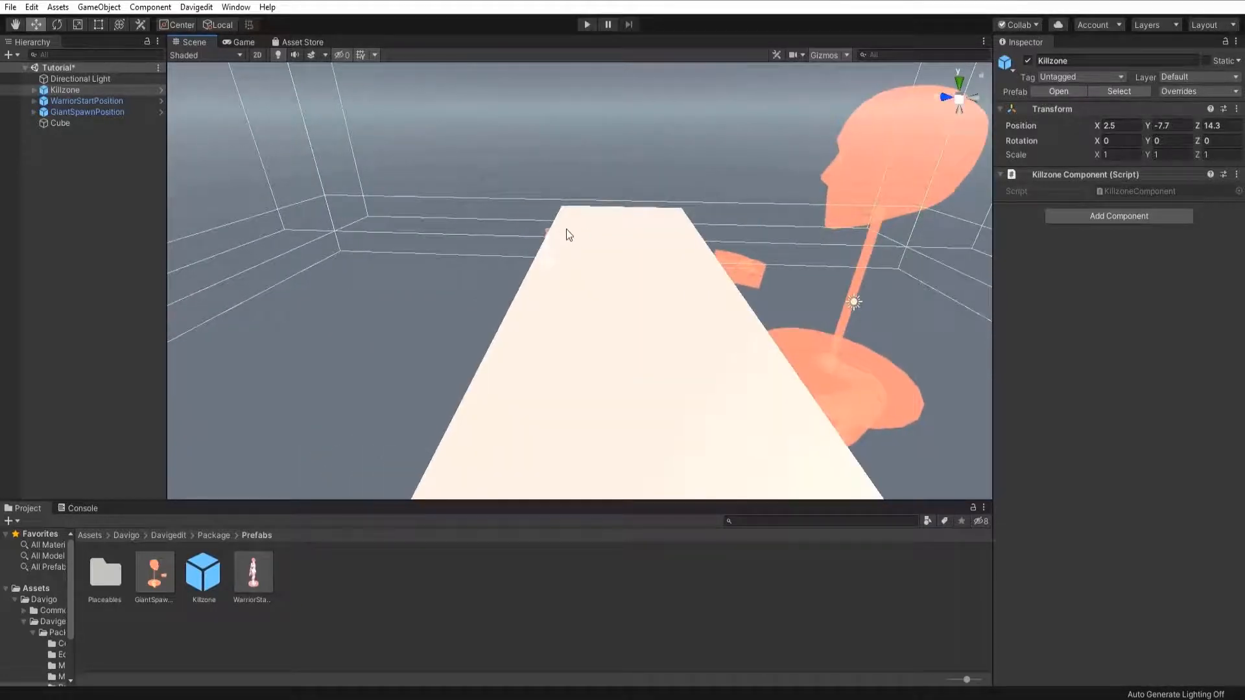
{"action": "scroll", "coordinate": [508, 205], "scroll_direction": "down", "scroll_amount": 5}
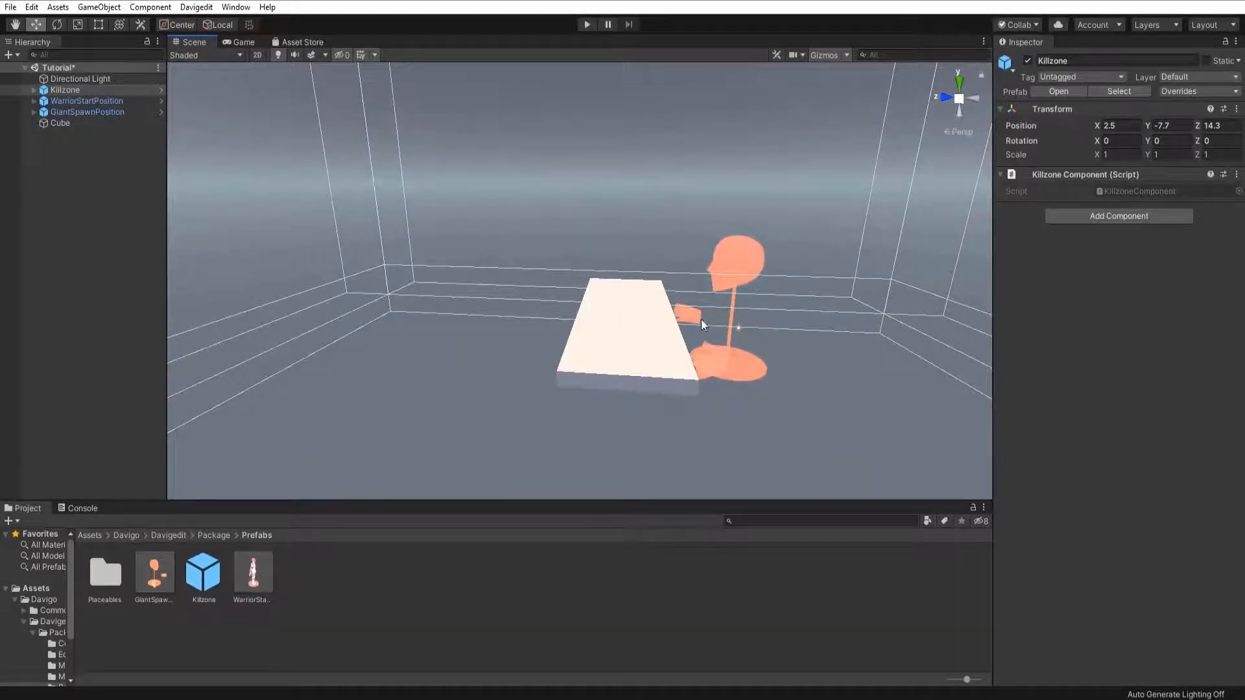
{"action": "left_click_drag", "start_coordinate": [702, 319], "coordinate": [312, 278], "text": "alt"}
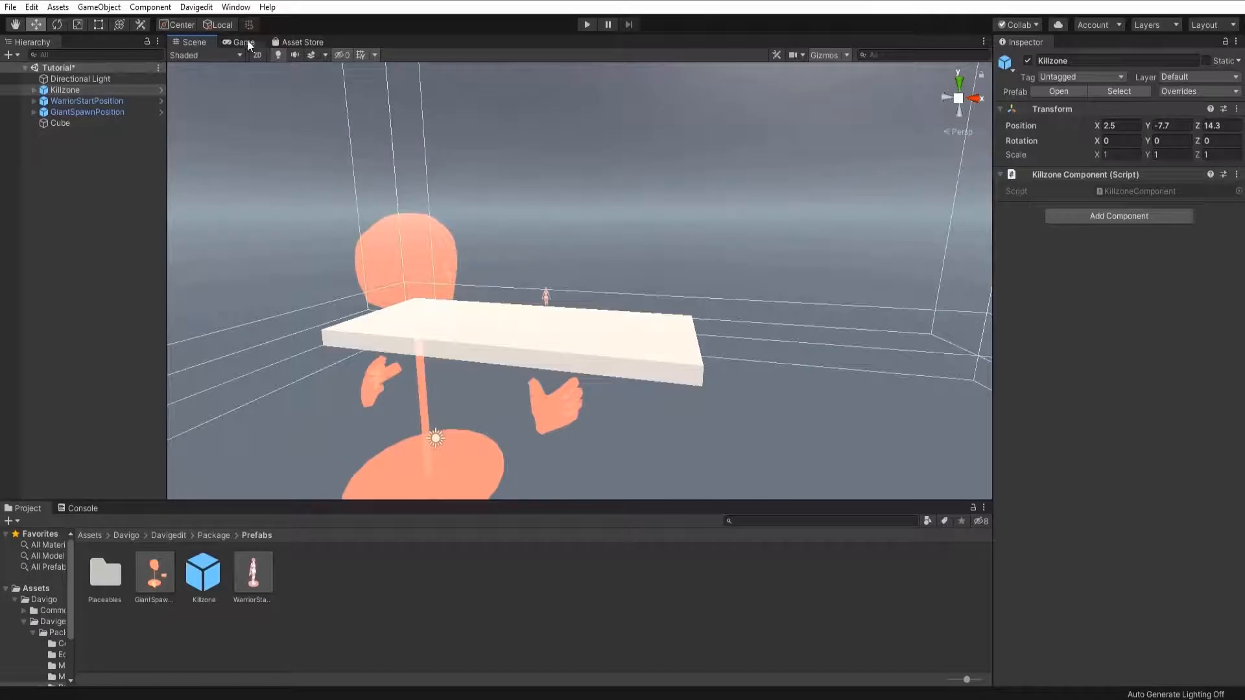
{"action": "left_click", "coordinate": [245, 40]}
{"action": "left_click", "coordinate": [209, 42]}
{"action": "left_click_drag", "start_coordinate": [272, 84], "coordinate": [648, 239], "text": "alt"}
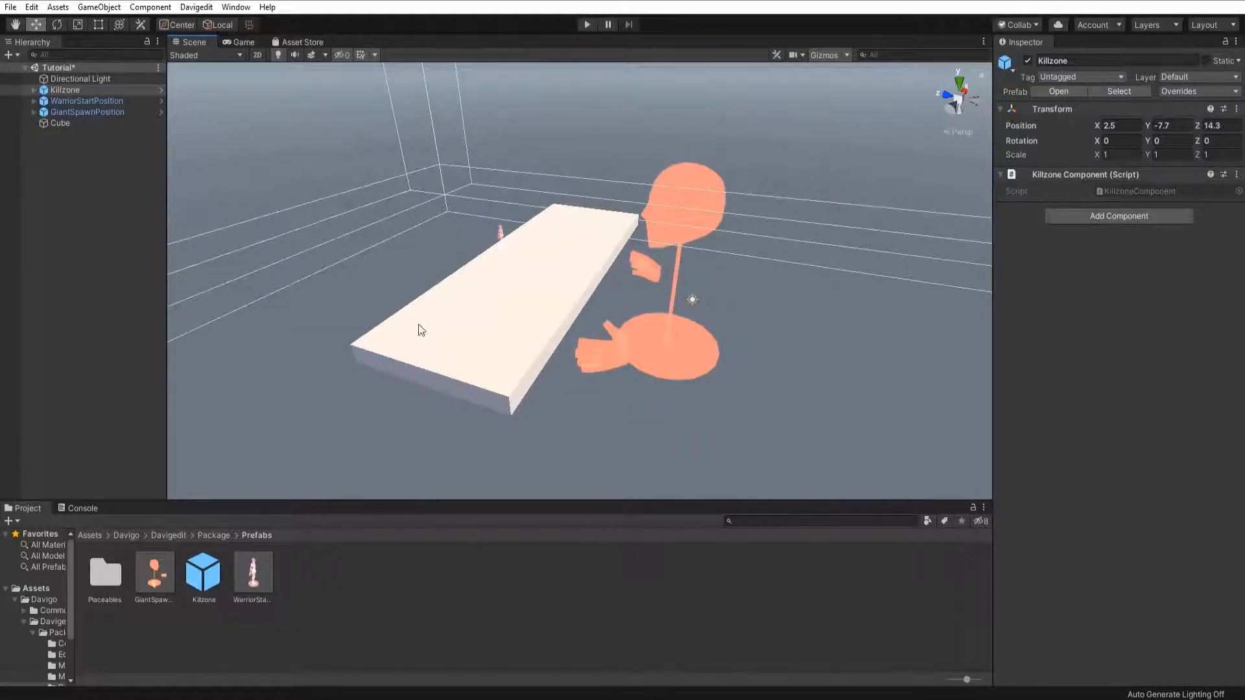
{"action": "left_click_drag", "start_coordinate": [336, 276], "coordinate": [217, 437], "text": "alt"}
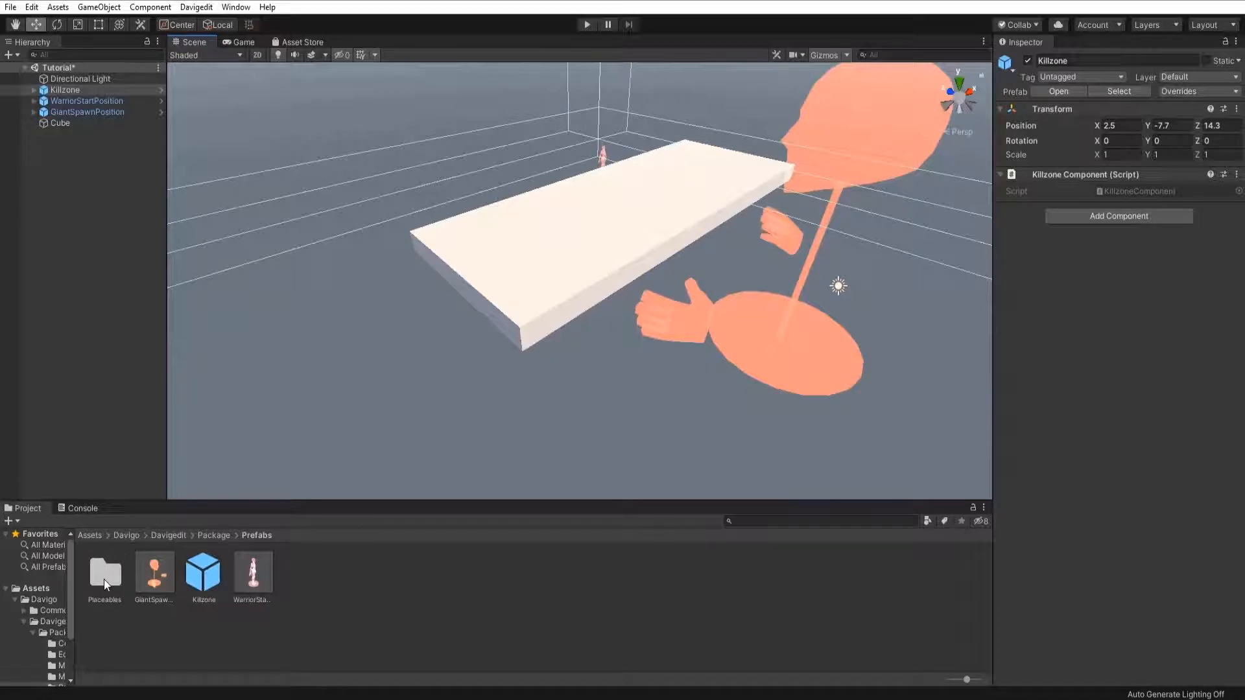
Create a new material named Red in the Davigedit Package folder.
{"action": "left_click", "coordinate": [213, 536]}
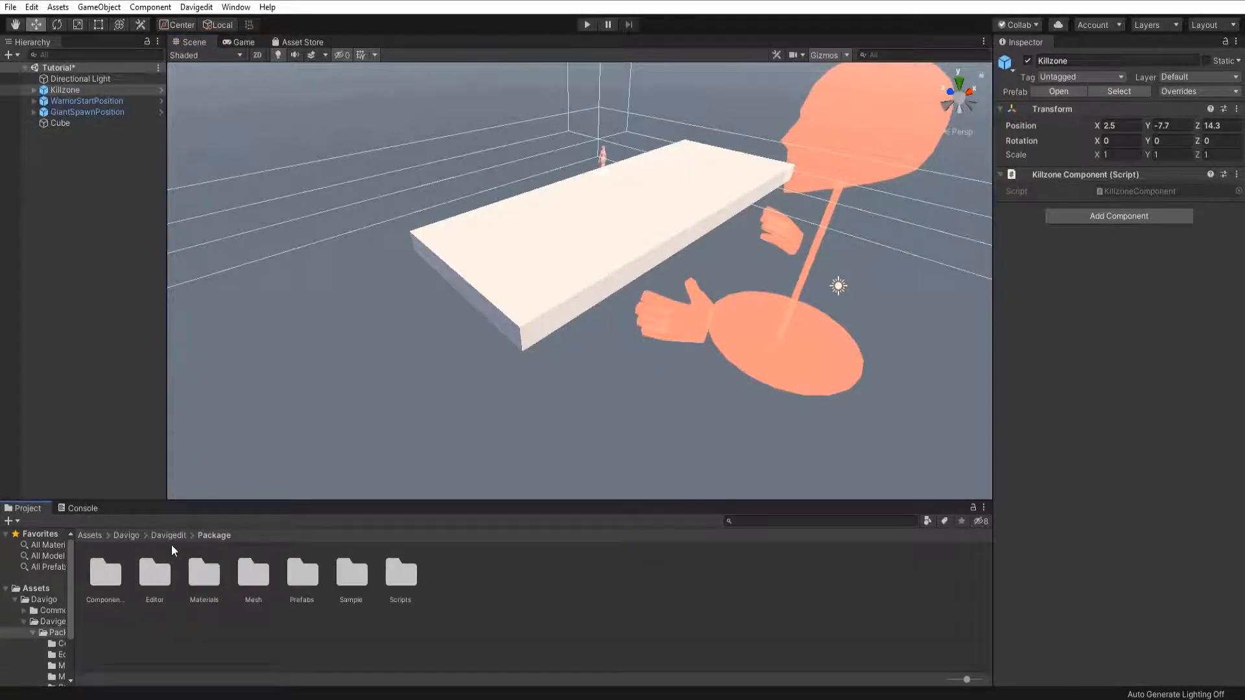
{"action": "left_click", "coordinate": [489, 285]}
{"action": "left_click_drag", "start_coordinate": [441, 212], "coordinate": [568, 355]}
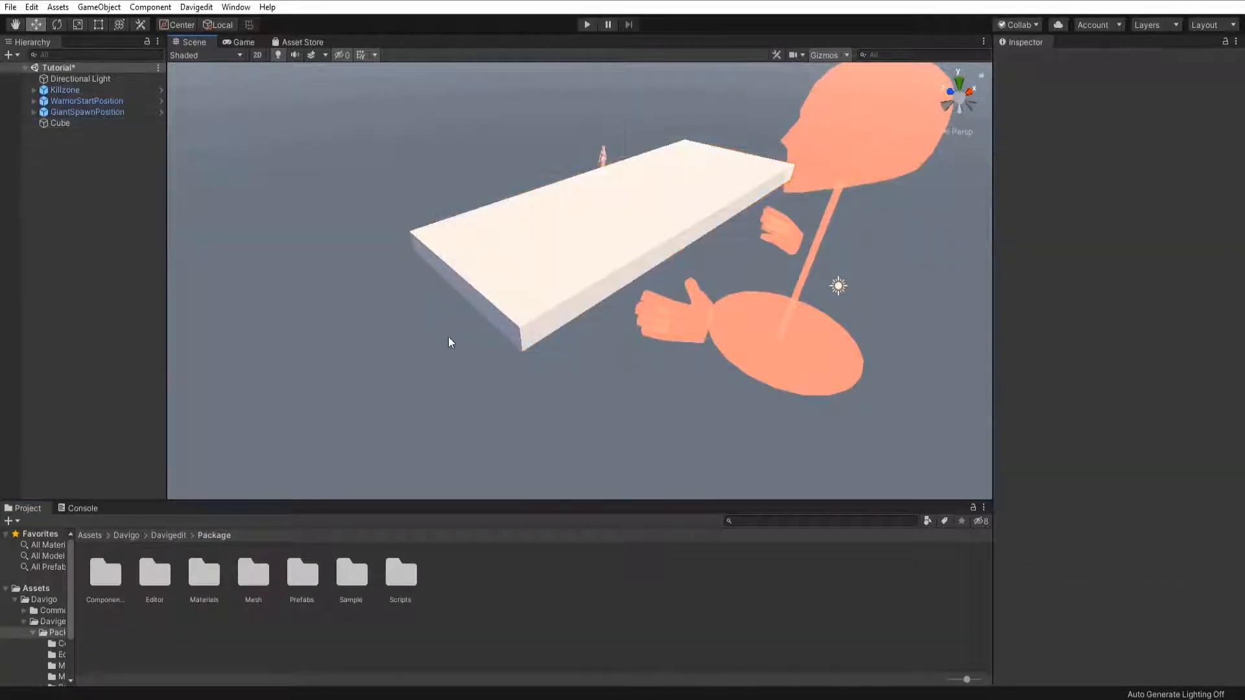
{"action": "left_click", "coordinate": [478, 305]}
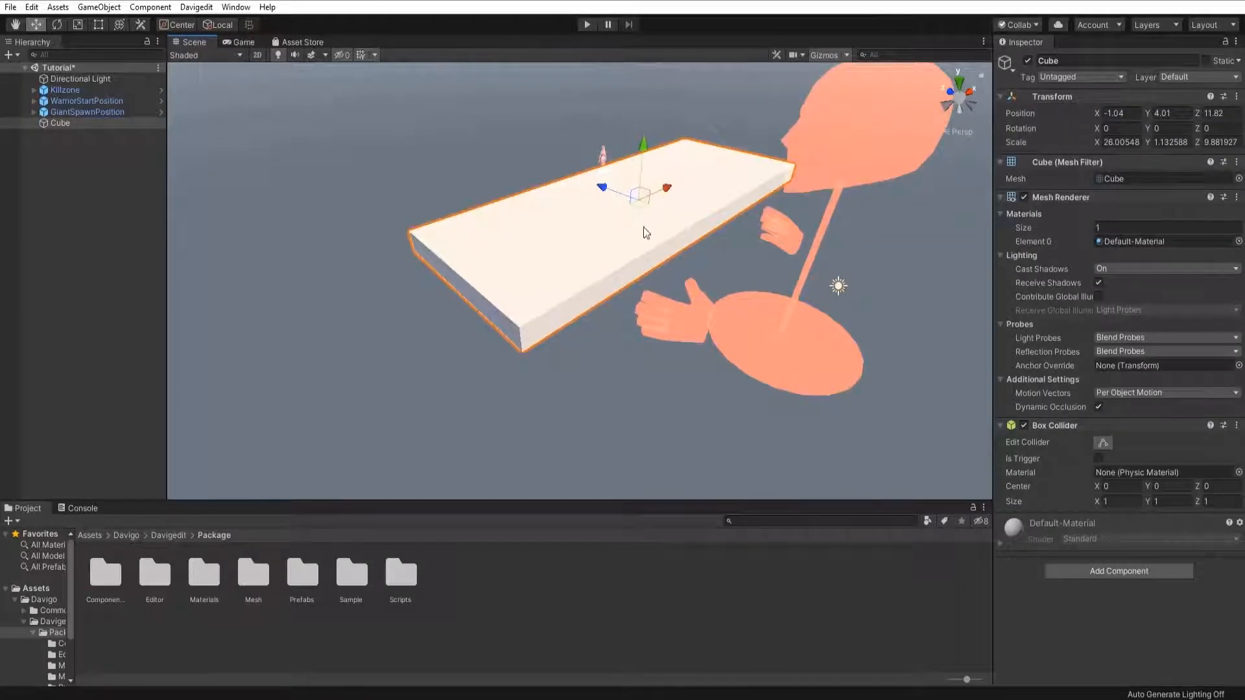
{"action": "right_click", "coordinate": [467, 582]}
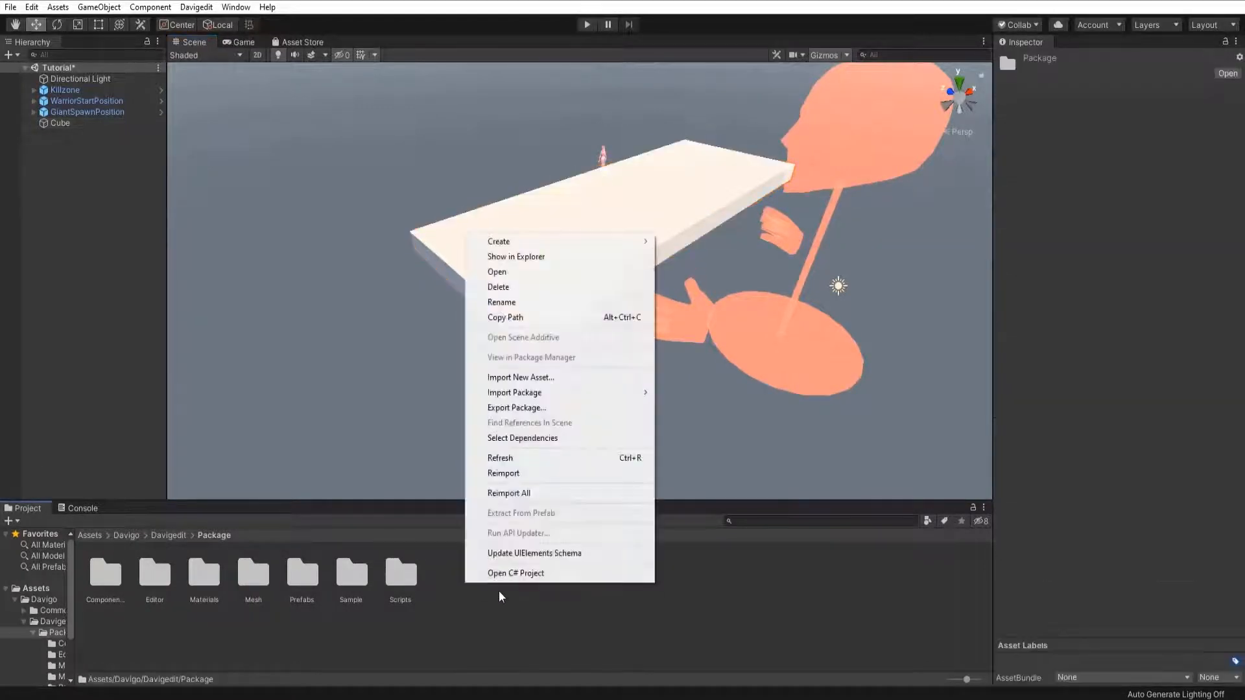
{"action": "mouse_move", "coordinate": [512, 241]}
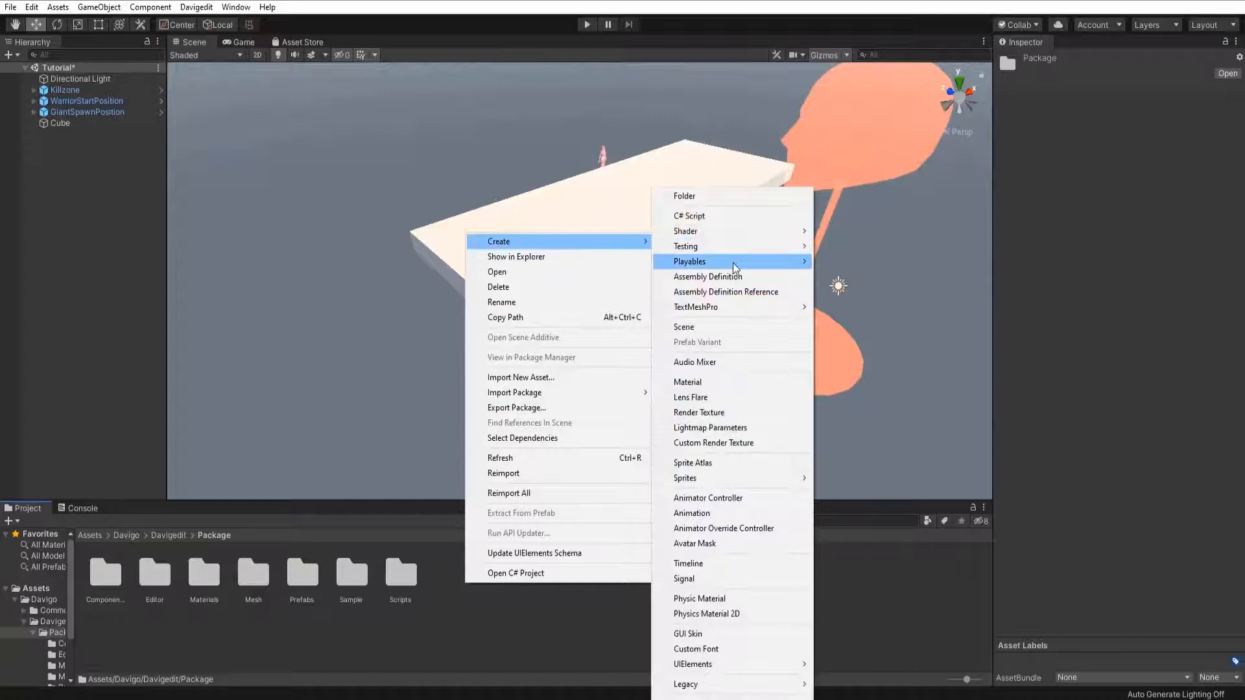
{"action": "left_click", "coordinate": [697, 382]}
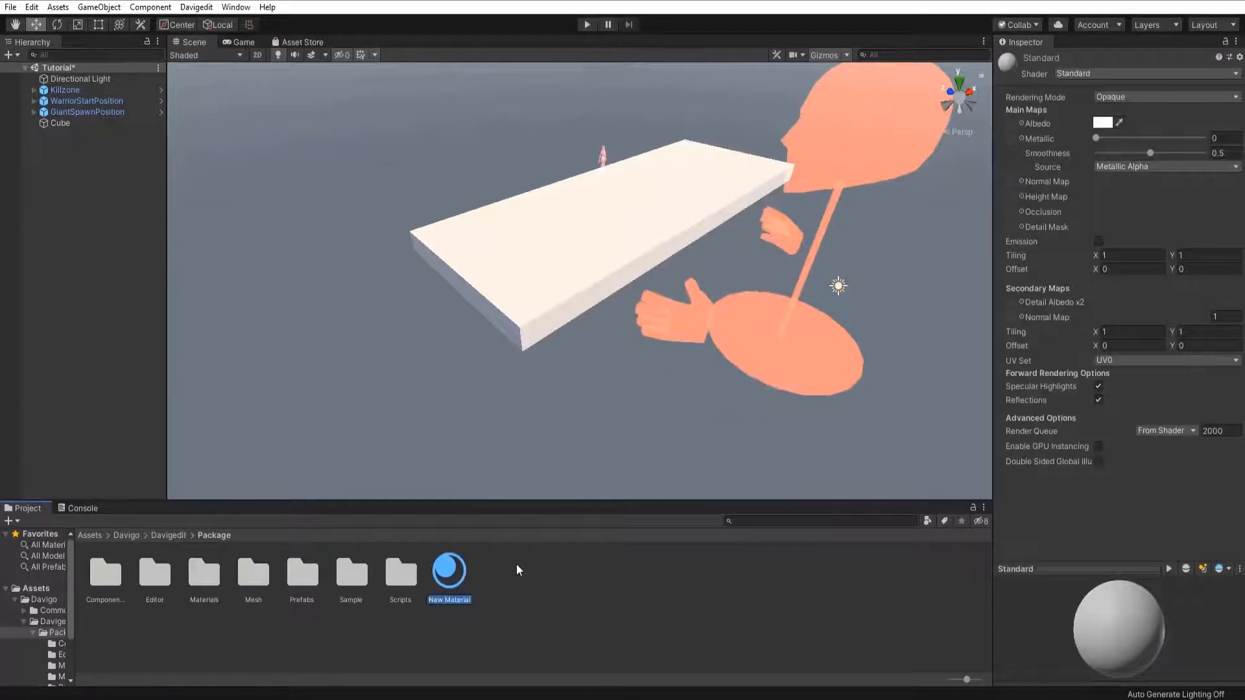
{"action": "type", "text": "Red"}
{"action": "key", "text": "Return"}
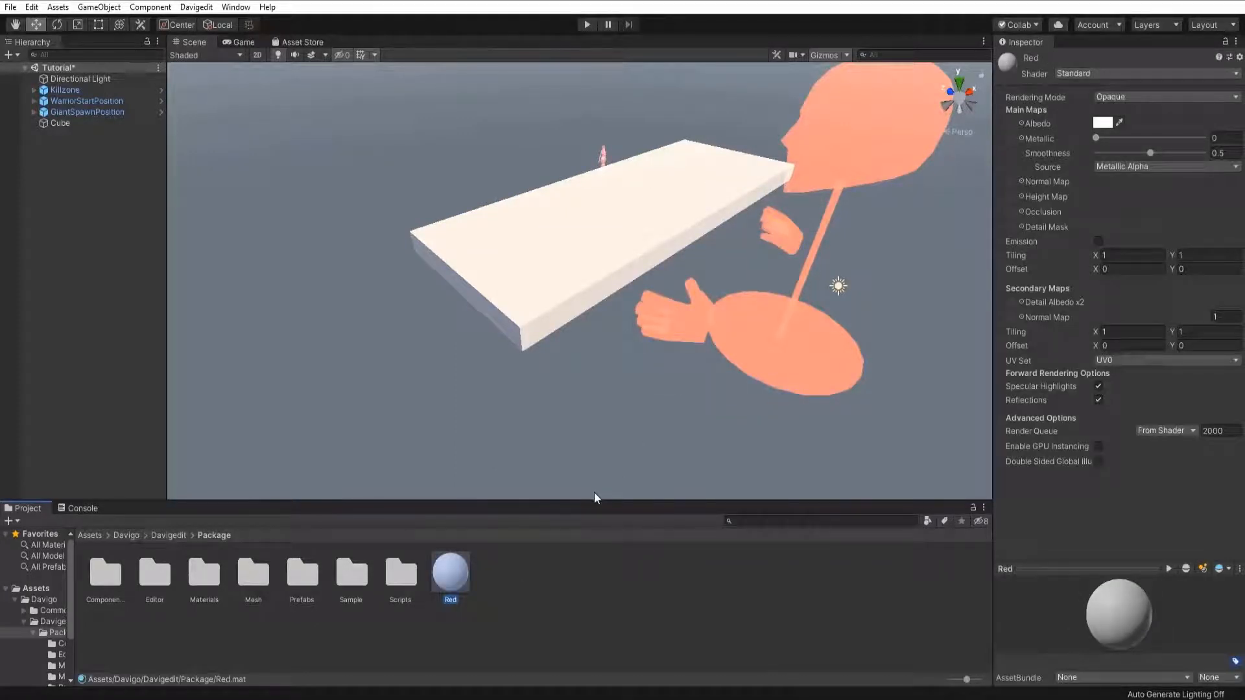
Set the Red material's albedo colour to pure red, FF0000.
{"action": "left_click", "coordinate": [1102, 122]}
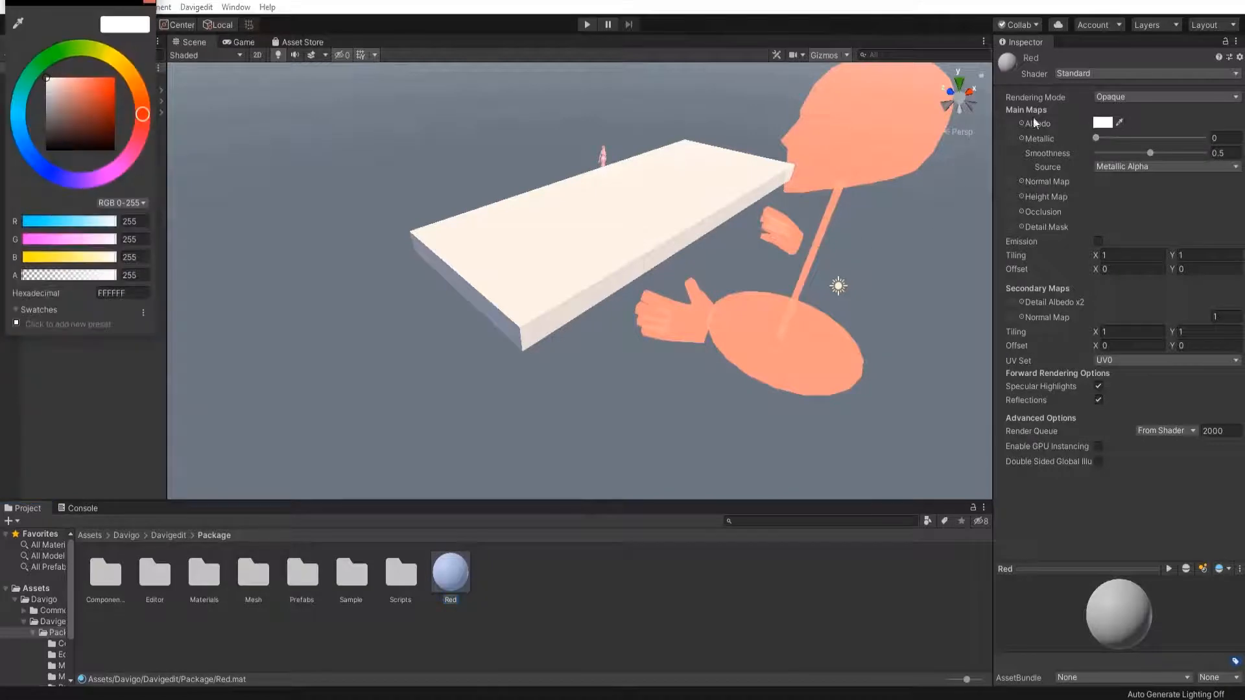
{"action": "left_click", "coordinate": [452, 575]}
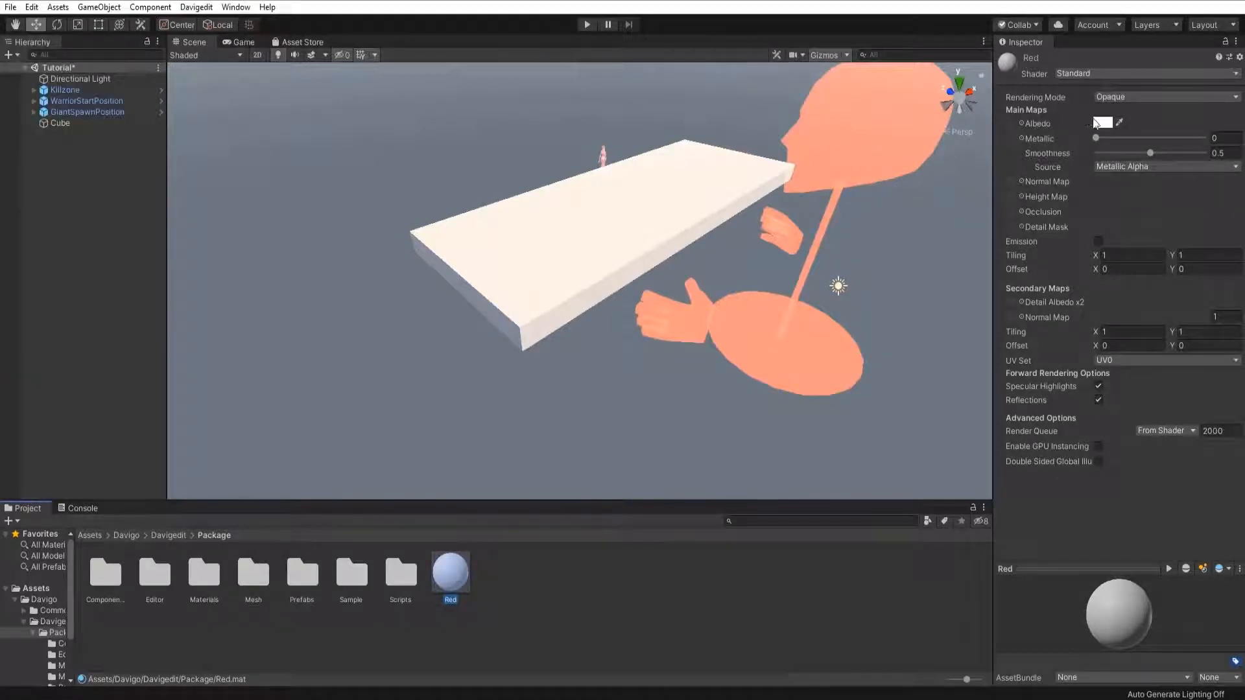
{"action": "left_click", "coordinate": [1096, 121]}
{"action": "left_click_drag", "start_coordinate": [102, 112], "coordinate": [144, 16]}
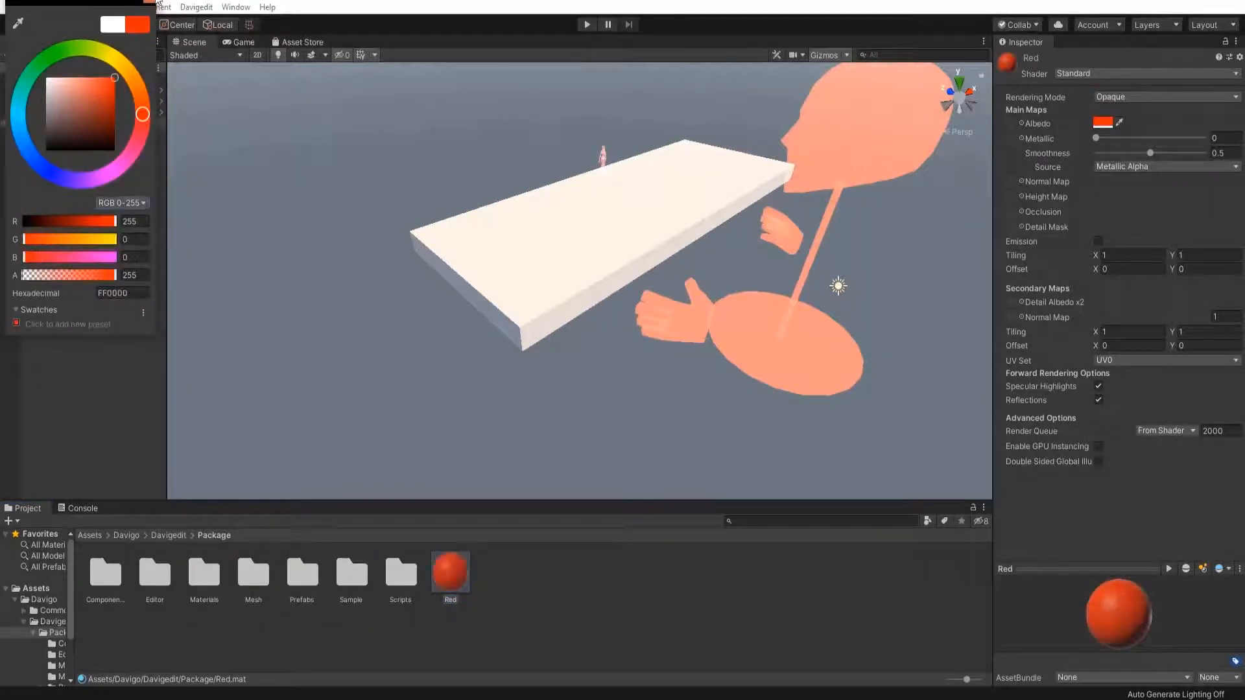
{"action": "left_click", "coordinate": [150, 2]}
Apply the Red material to the platform and adjust its metallic to about 0.554 and smoothness to about 0.628.
{"action": "left_click_drag", "start_coordinate": [445, 560], "coordinate": [571, 291]}
{"action": "right_click_drag", "start_coordinate": [605, 384], "coordinate": [733, 337]}
{"action": "left_click_drag", "start_coordinate": [1099, 137], "coordinate": [1155, 144]}
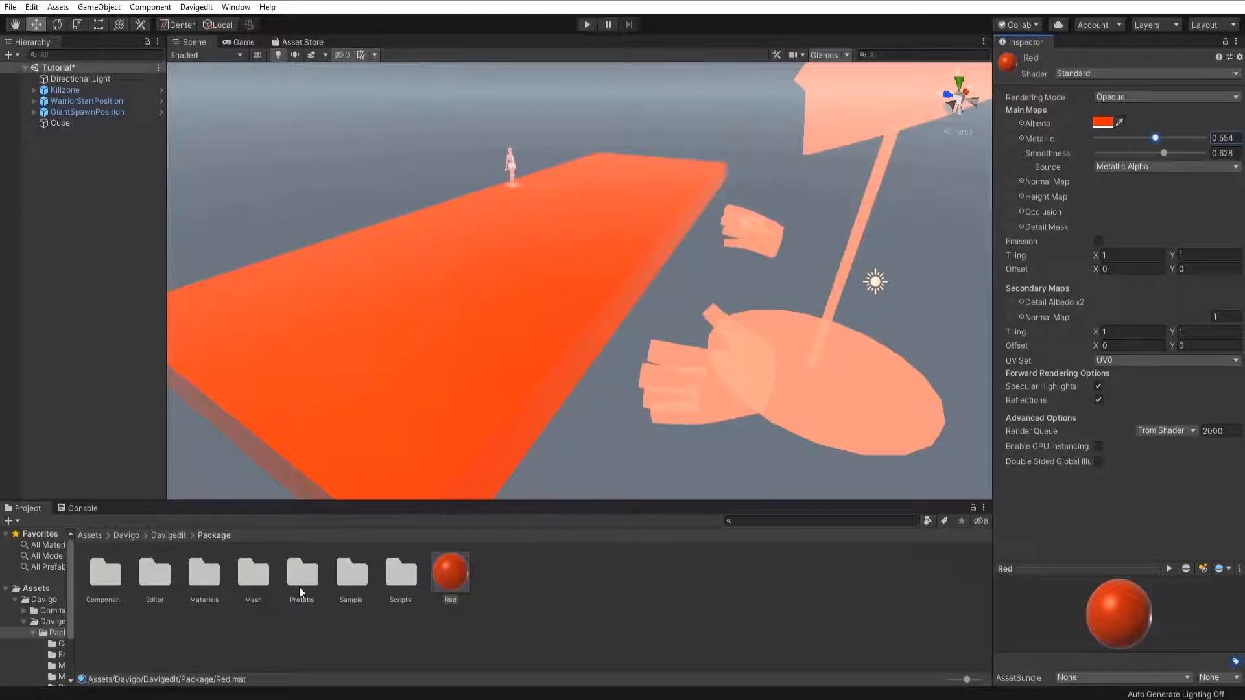
Find the GridCliff material in Davigo's Common/Materials/Level folder and apply it to the platform.
{"action": "left_click", "coordinate": [158, 535]}
{"action": "left_click", "coordinate": [128, 536]}
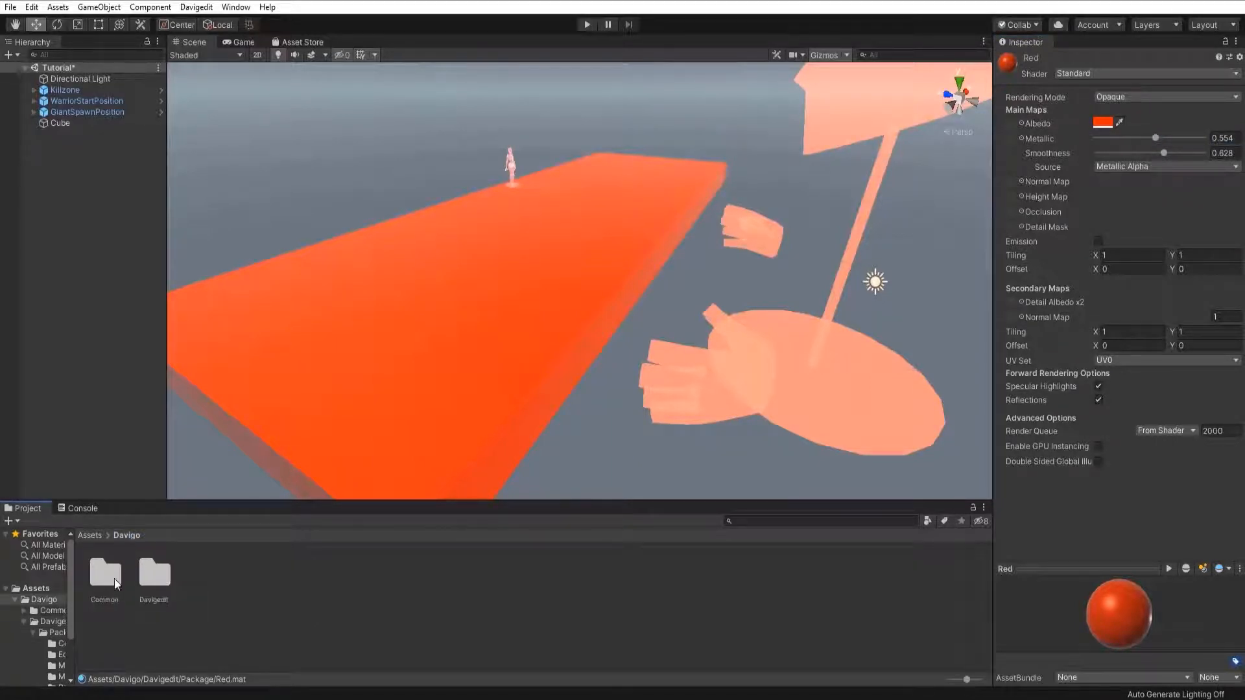
{"action": "left_click", "coordinate": [111, 579]}
{"action": "double_click", "coordinate": [111, 579]}
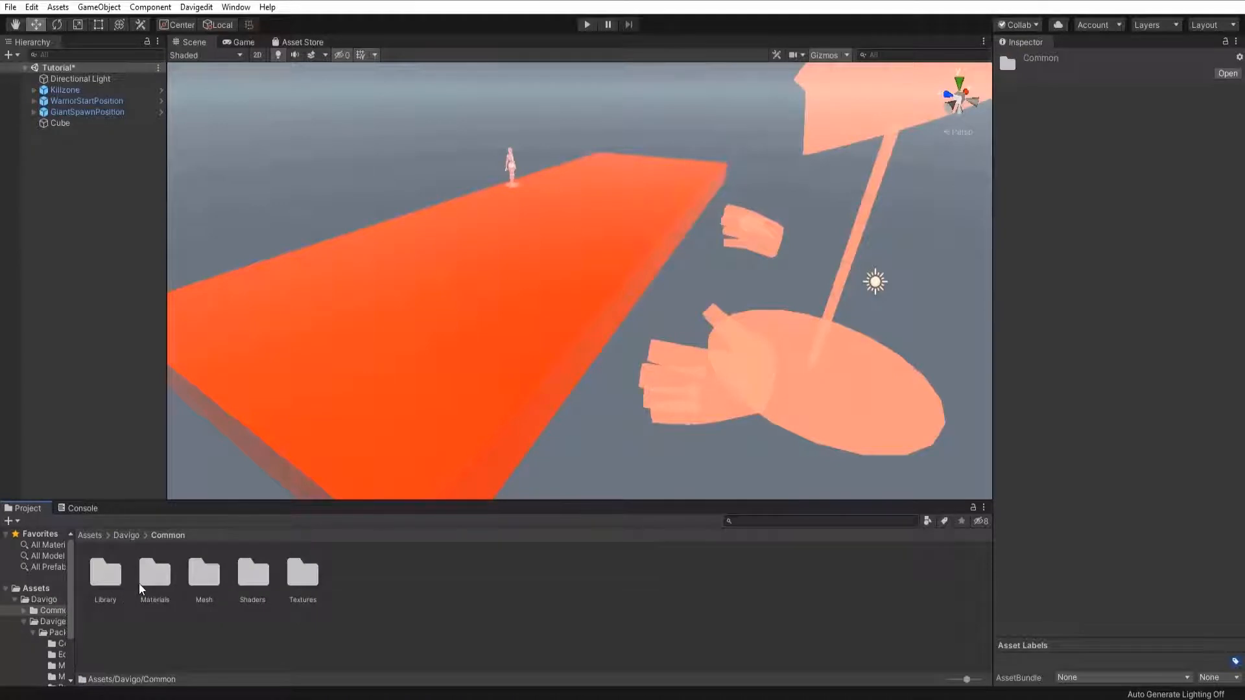
{"action": "double_click", "coordinate": [140, 584]}
{"action": "double_click", "coordinate": [108, 581]}
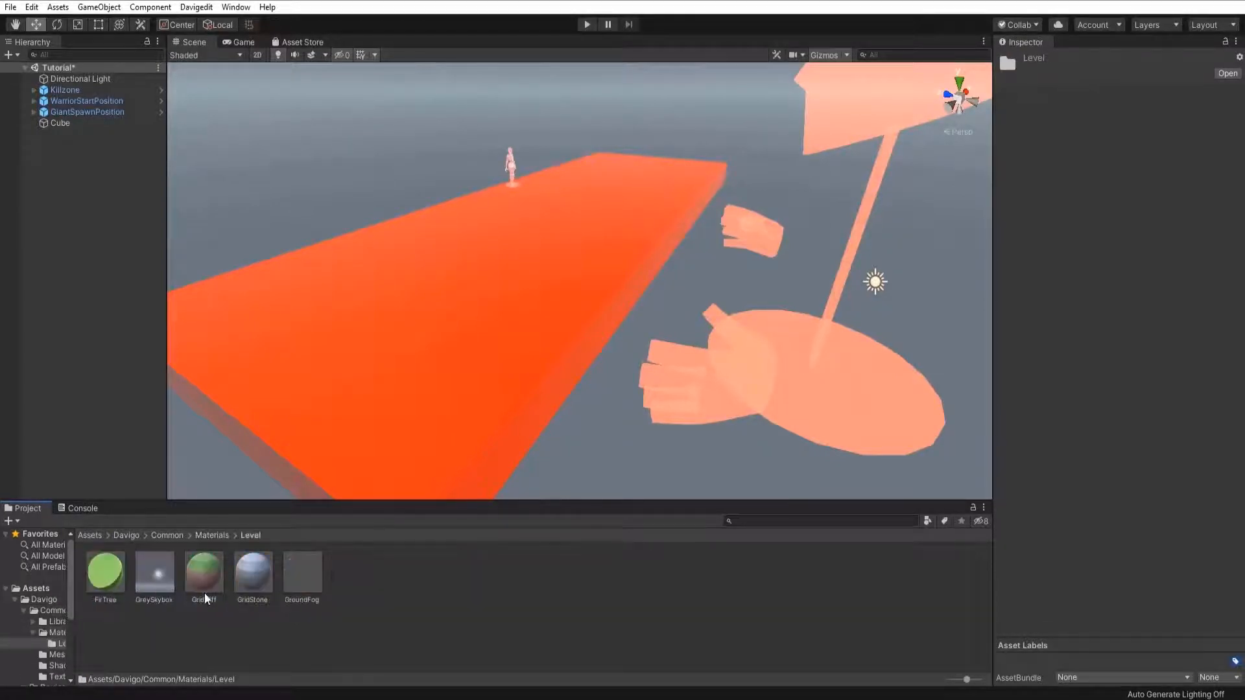
{"action": "left_click_drag", "start_coordinate": [203, 591], "coordinate": [369, 453]}
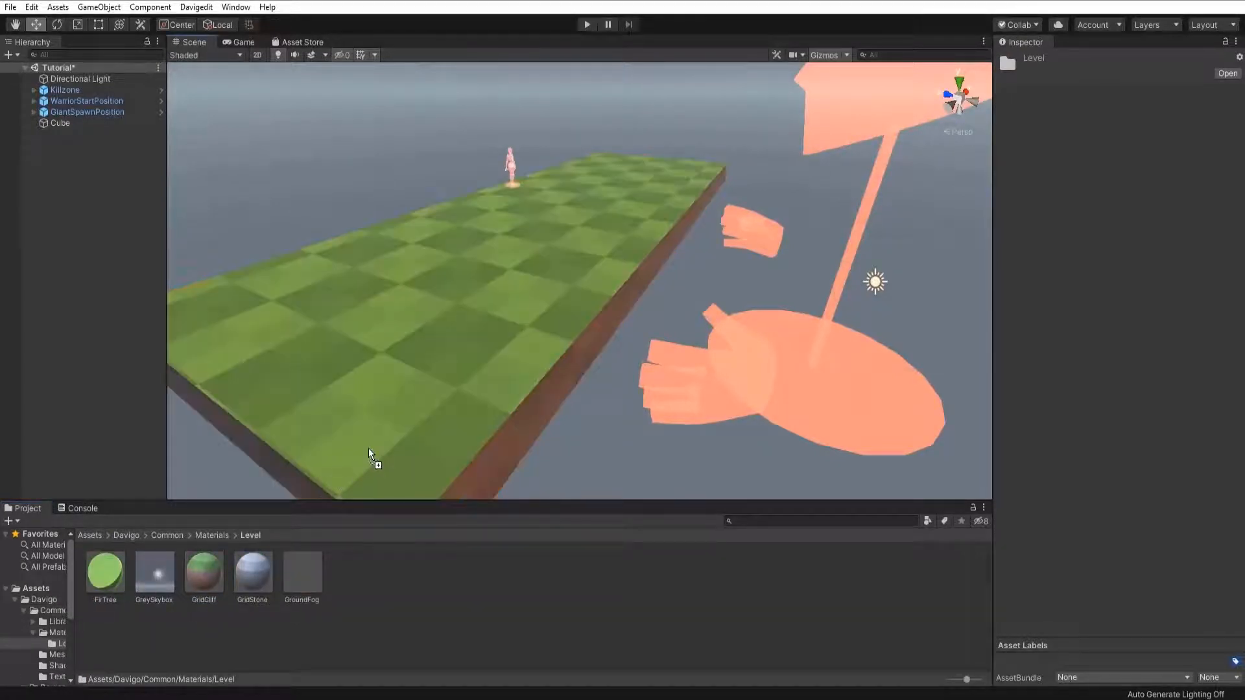
Examine the platform's top and sides with GridCliff applied, and review that material's colour, texture and smoothness settings.
{"action": "middle_click_drag", "start_coordinate": [510, 409], "coordinate": [536, 398]}
{"action": "right_click_drag", "start_coordinate": [536, 397], "coordinate": [495, 411]}
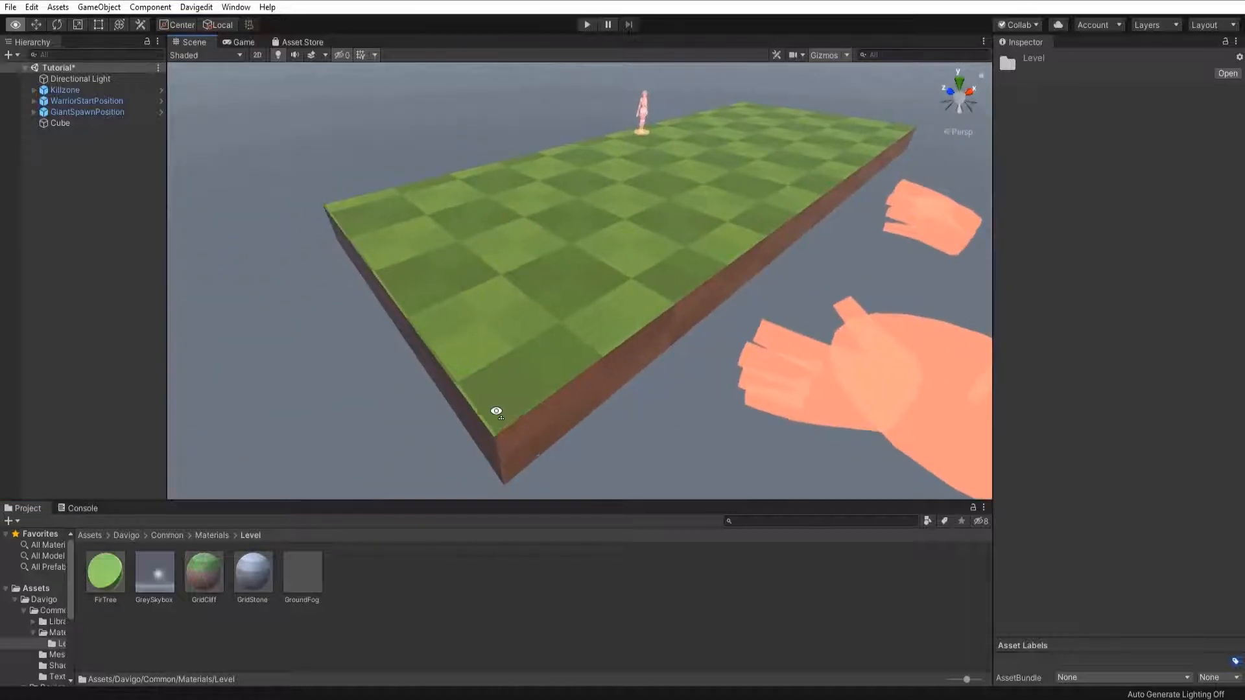
{"action": "middle_click_drag", "start_coordinate": [495, 412], "coordinate": [542, 406]}
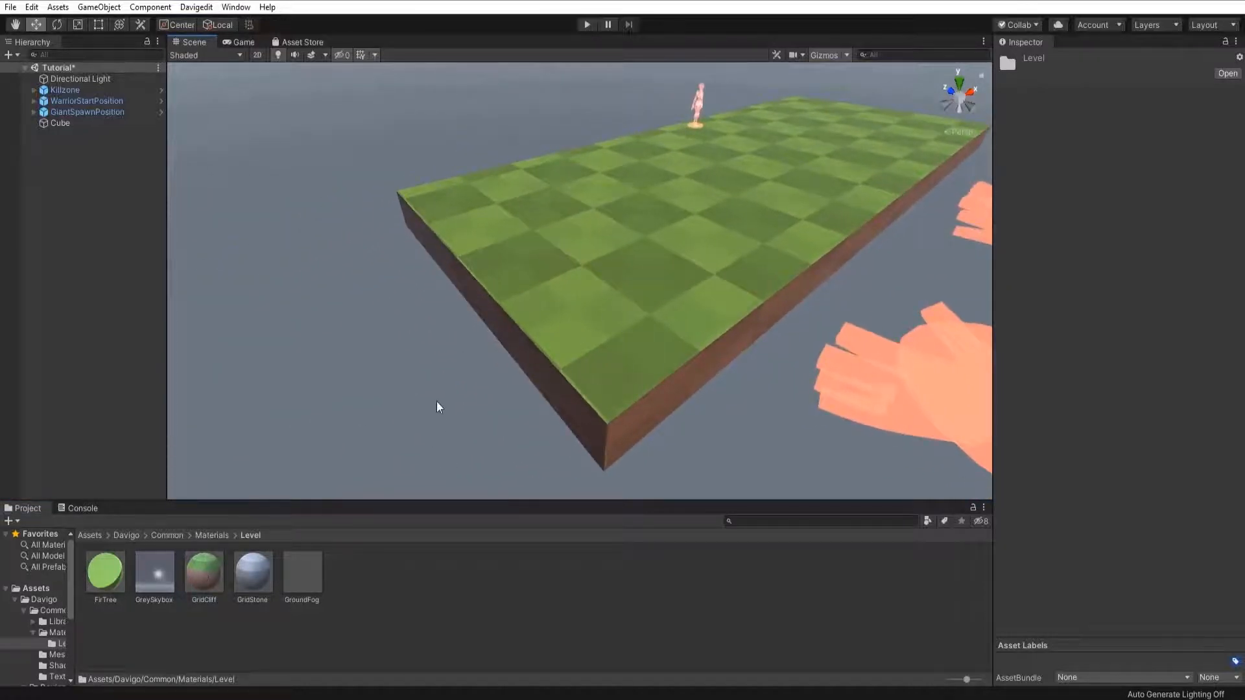
{"action": "right_click_drag", "start_coordinate": [437, 408], "coordinate": [500, 341]}
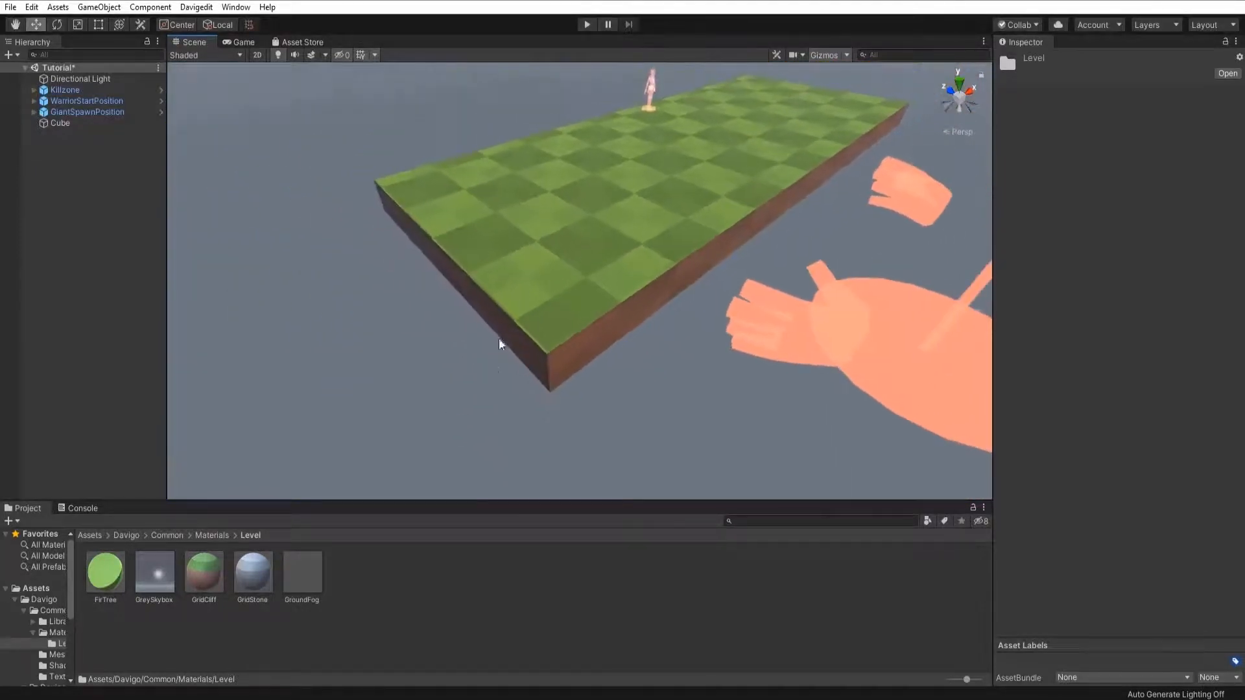
{"action": "left_click", "coordinate": [558, 346]}
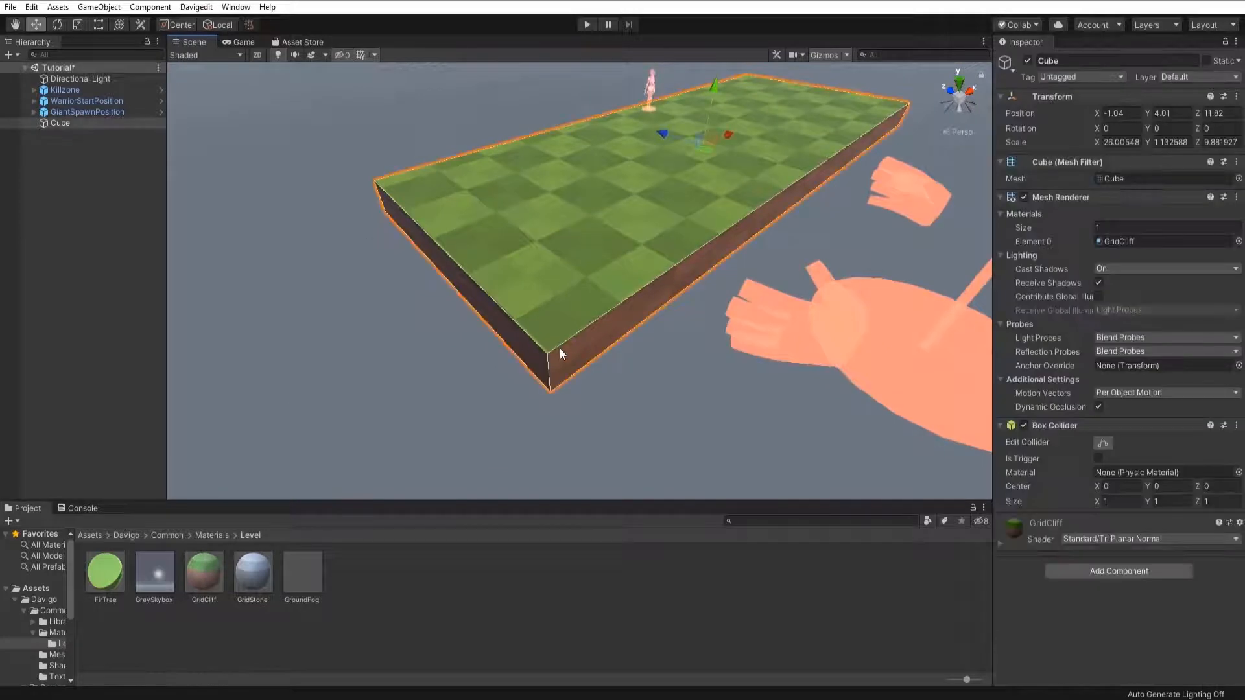
{"action": "right_click_drag", "start_coordinate": [681, 291], "coordinate": [620, 301]}
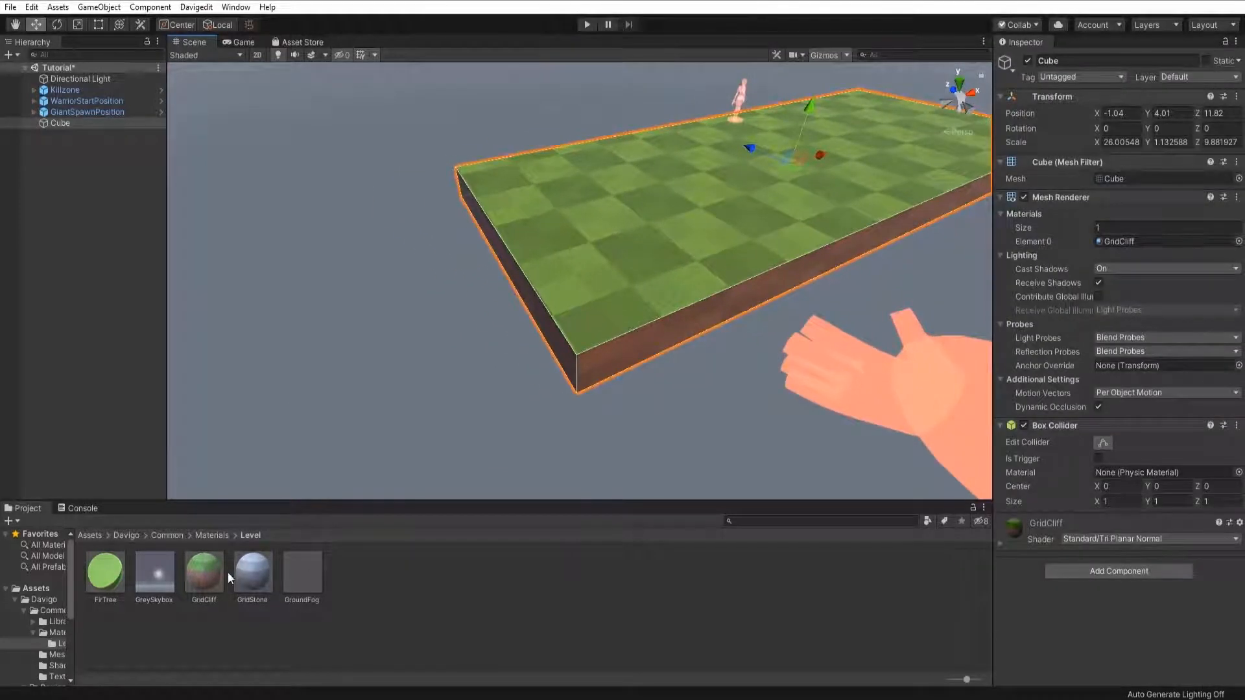
{"action": "right_click_drag", "start_coordinate": [765, 262], "coordinate": [811, 346]}
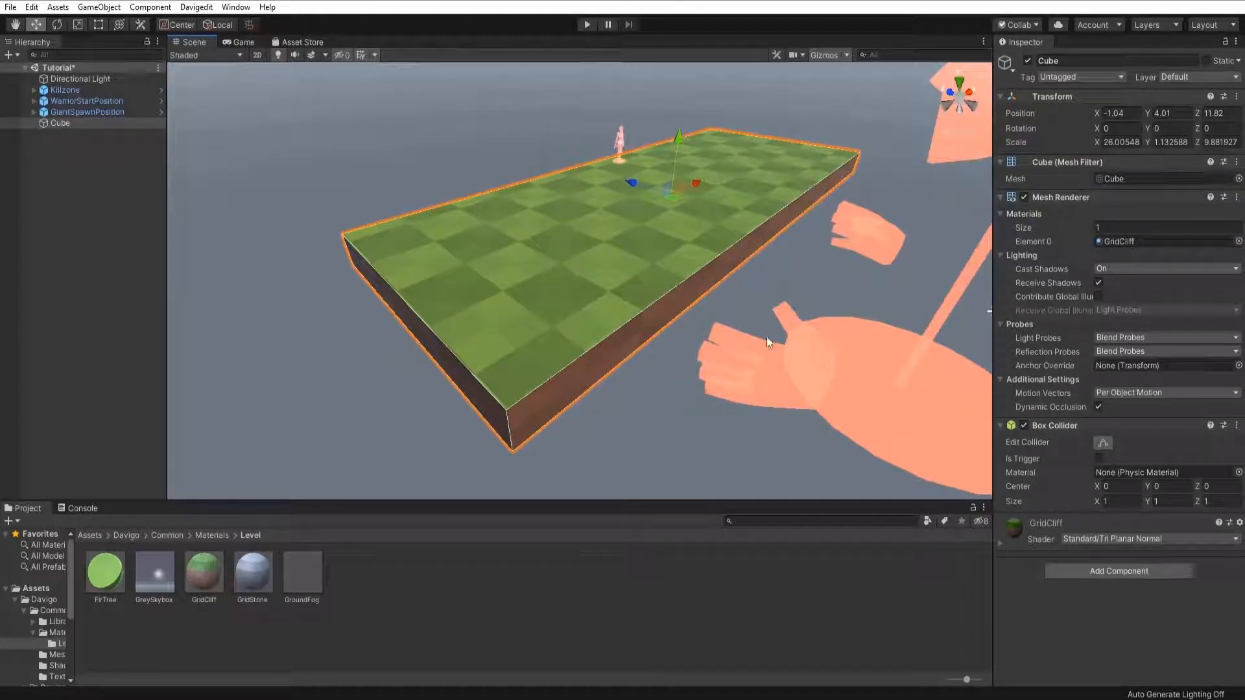
{"action": "left_click", "coordinate": [211, 571]}
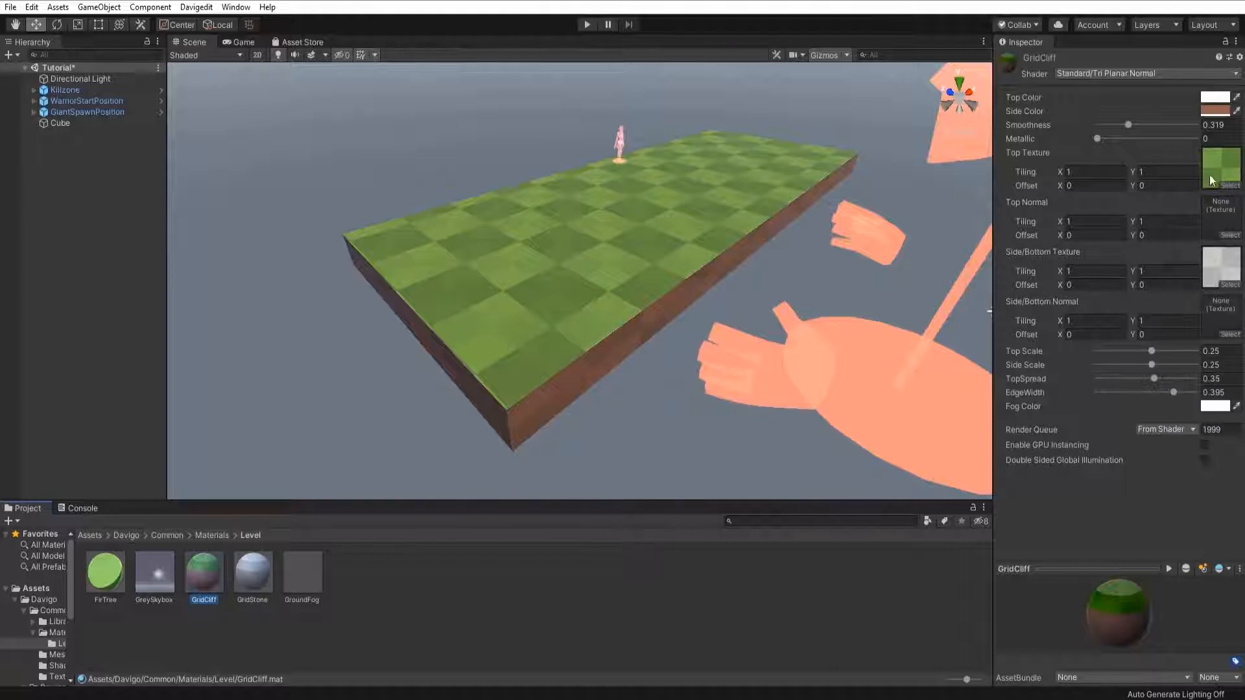
{"action": "left_click", "coordinate": [1127, 125]}
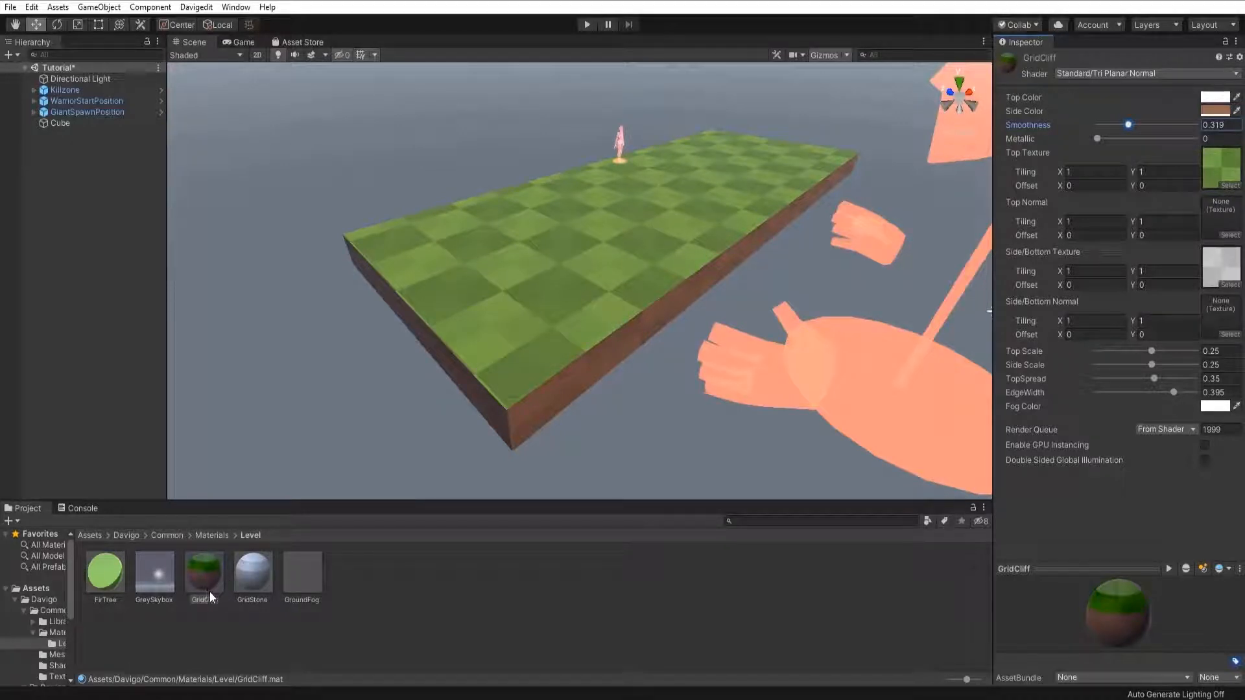
Duplicate the GridCliff material and rename the copy MetalCliff.
{"action": "left_click", "coordinate": [217, 601]}
{"action": "key", "text": "ctrl+d"}
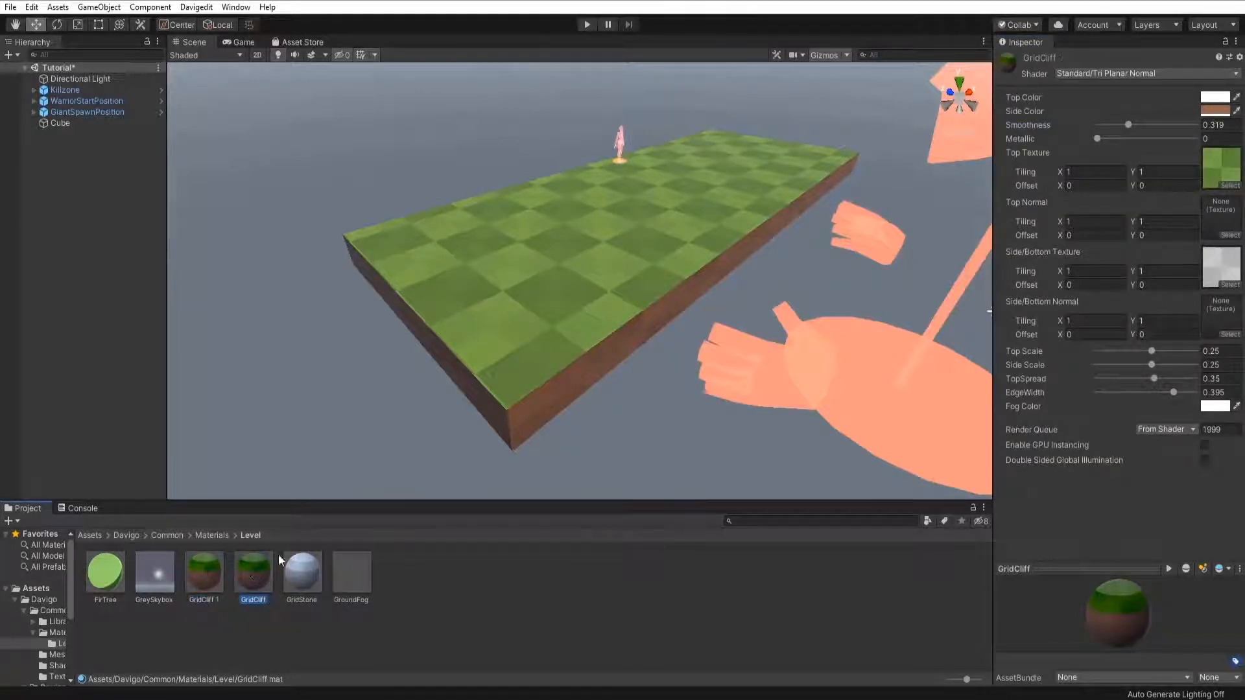
{"action": "left_click", "coordinate": [207, 583]}
{"action": "right_click", "coordinate": [217, 574]}
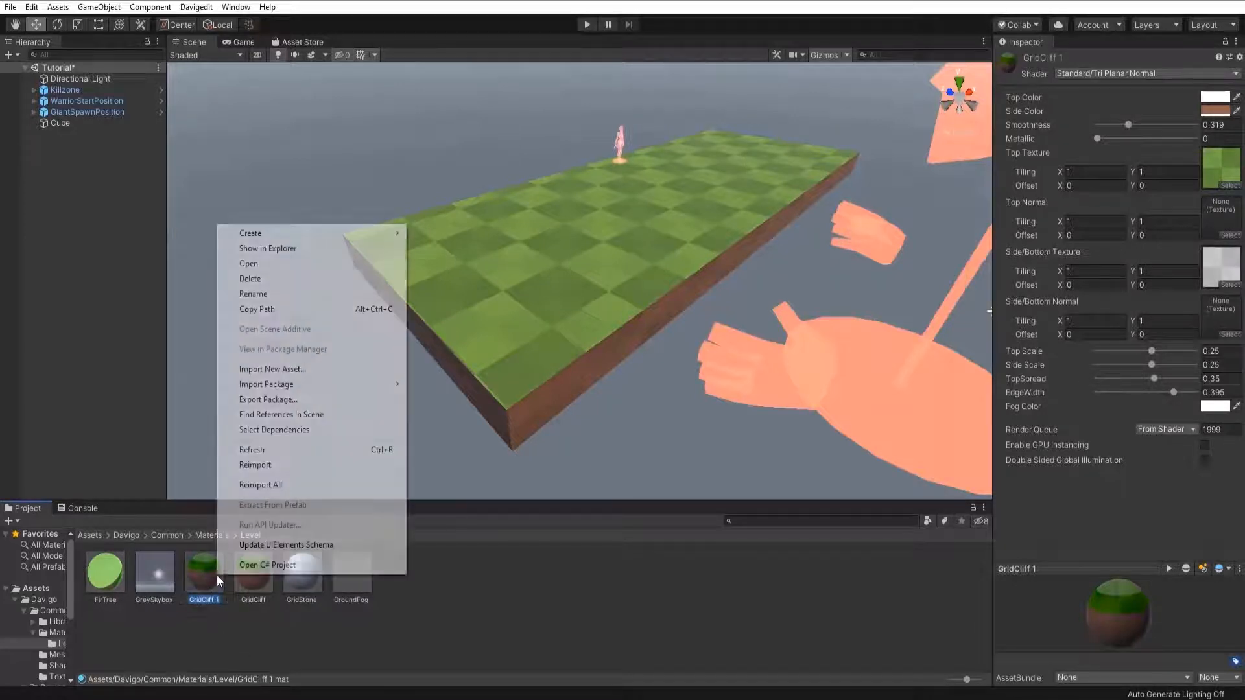
{"action": "left_click", "coordinate": [270, 299]}
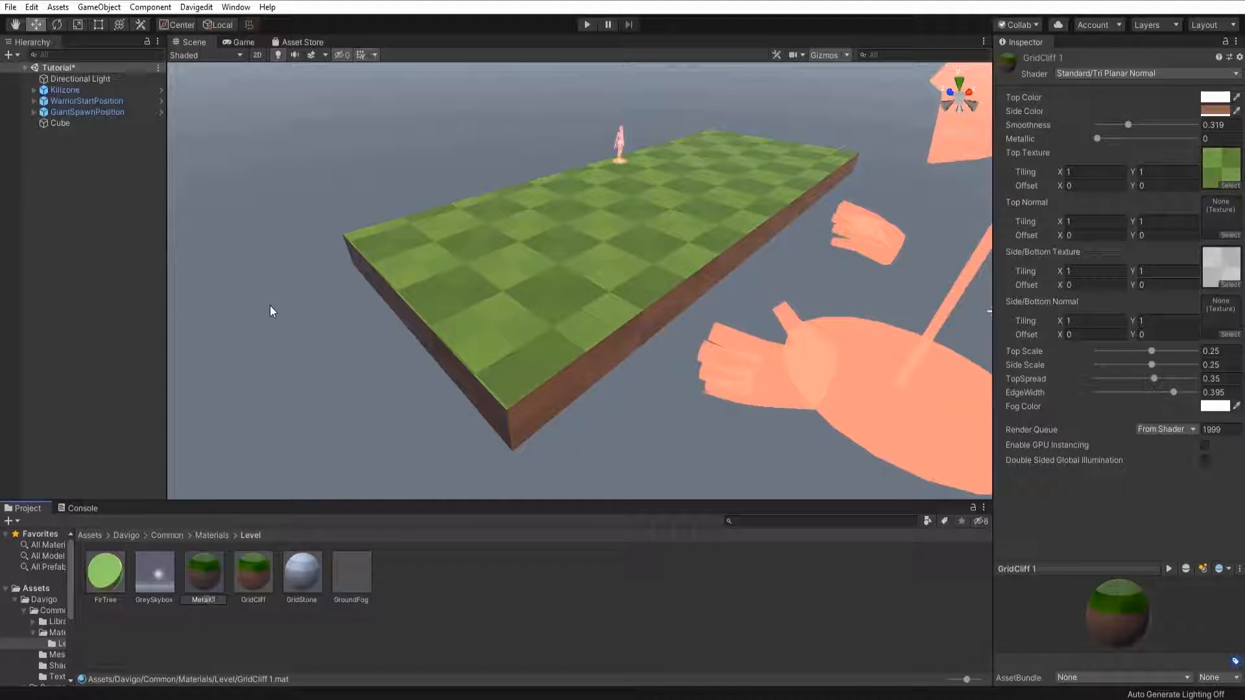
{"action": "key", "text": "Return"}
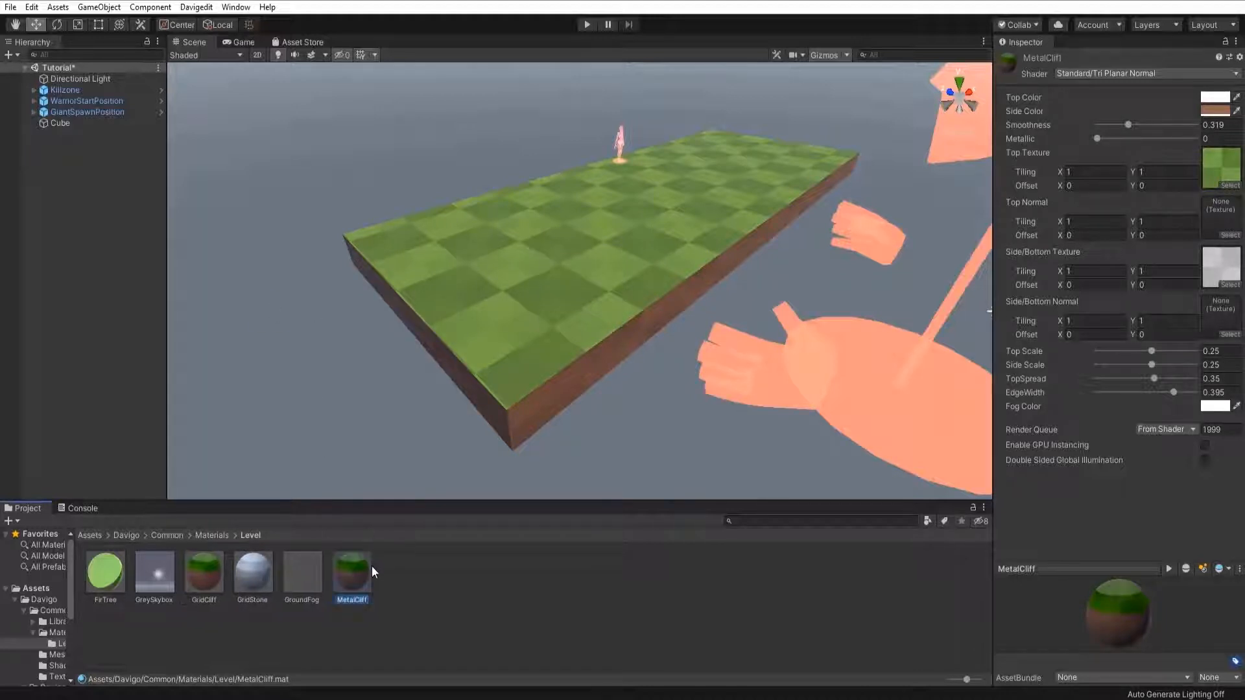
Apply the MetalCliff material to the platform and set its metallic value to 1.
{"action": "left_click_drag", "start_coordinate": [371, 566], "coordinate": [532, 383]}
{"action": "left_click_drag", "start_coordinate": [1101, 137], "coordinate": [1193, 156]}
{"action": "right_click_drag", "start_coordinate": [576, 429], "coordinate": [635, 350]}
{"action": "key", "text": "w"}
{"action": "key", "text": "s"}
{"action": "key", "text": "w"}
{"action": "key", "text": "s"}
Try the MetalCliff material's smoothness at 1, and reduce it to about 0.32.
{"action": "left_click_drag", "start_coordinate": [1134, 120], "coordinate": [1216, 139]}
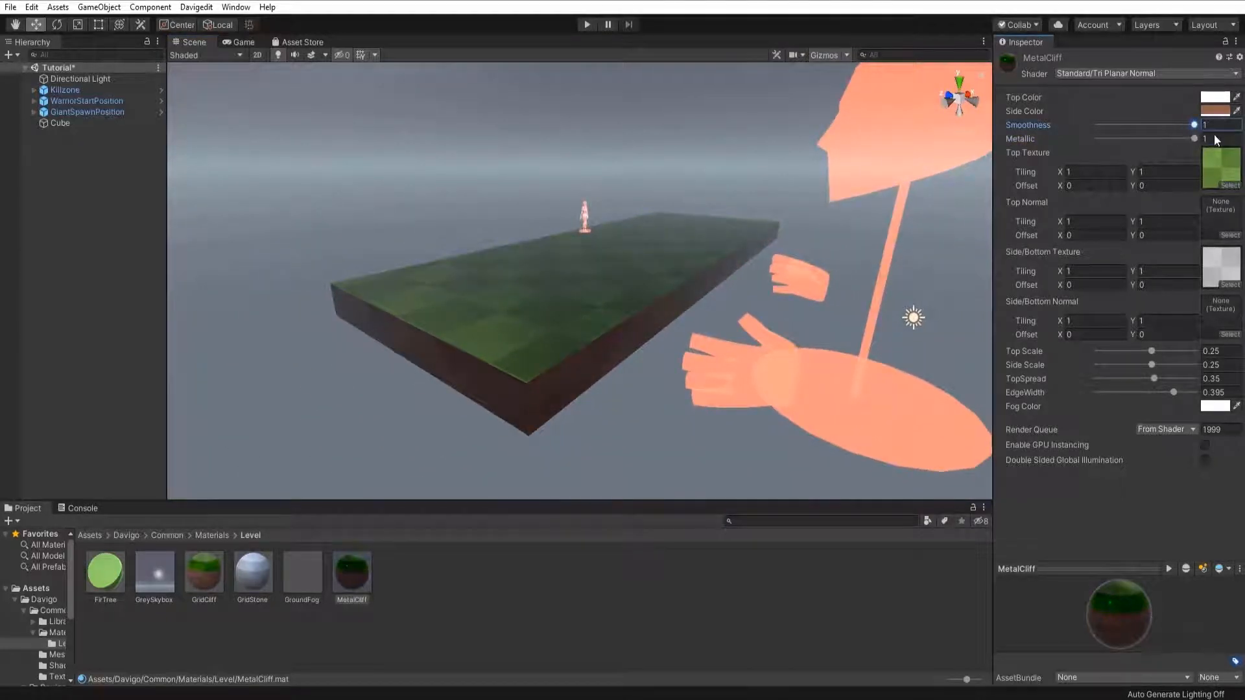
{"action": "right_click_drag", "start_coordinate": [570, 292], "coordinate": [597, 334]}
{"action": "key", "text": "w"}
{"action": "key", "text": "s"}
{"action": "left_click", "coordinate": [1131, 125]}
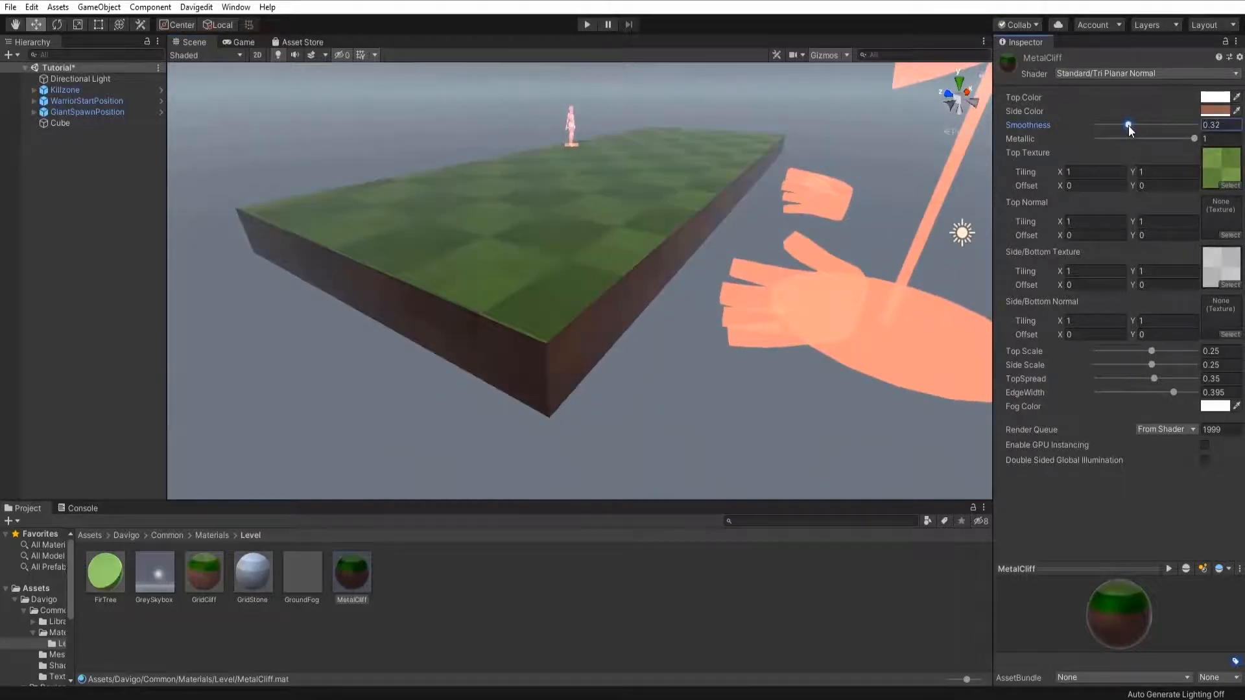
Delete the MetalCliff material and reapply GridCliff to the platform.
{"action": "left_click", "coordinate": [440, 618]}
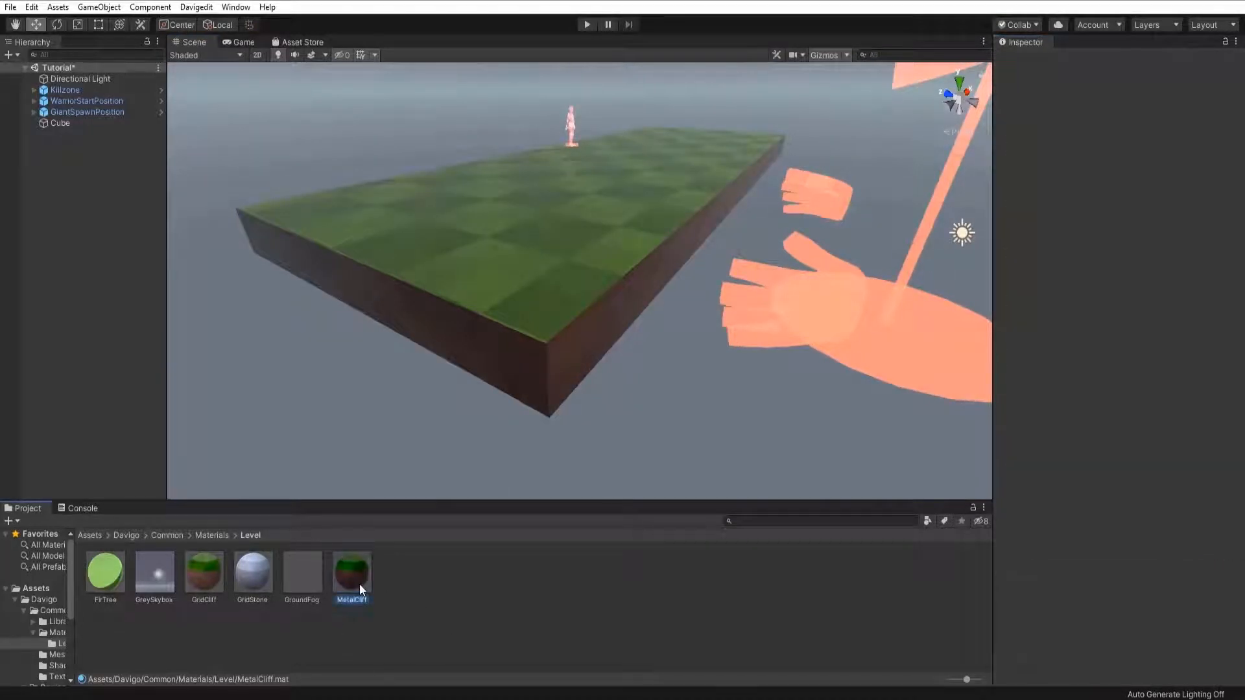
{"action": "key", "text": "Delete"}
{"action": "left_click", "coordinate": [658, 375]}
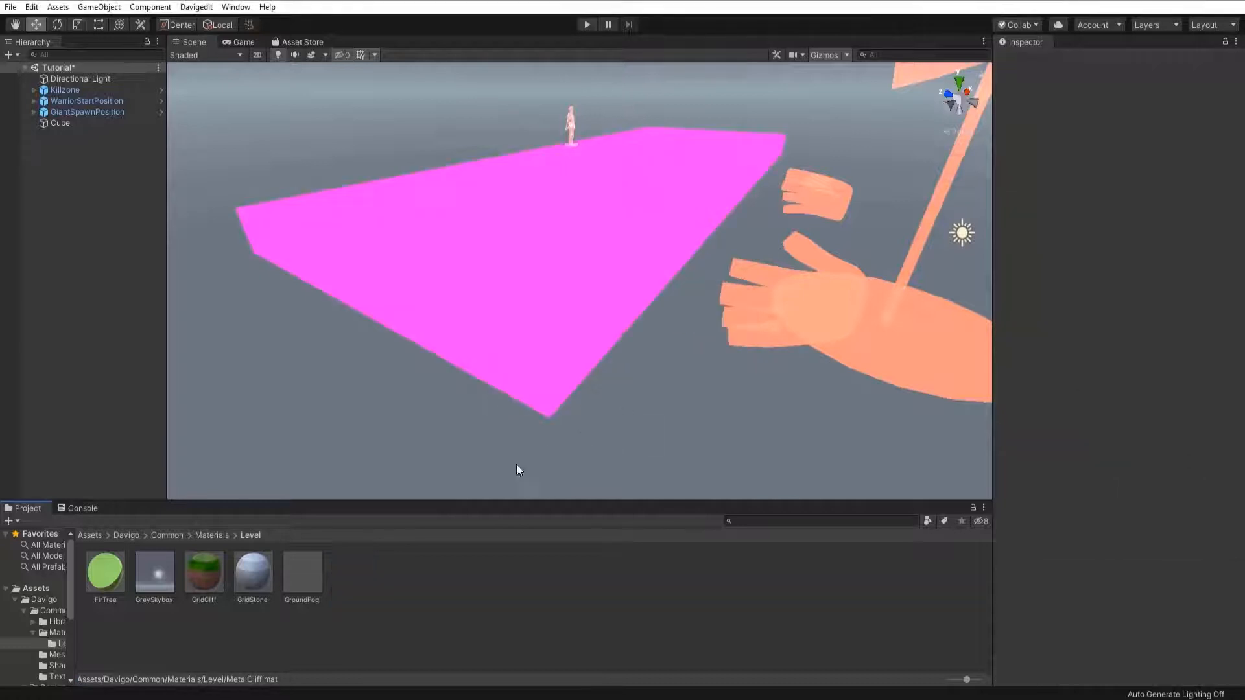
{"action": "left_click_drag", "start_coordinate": [234, 560], "coordinate": [517, 311]}
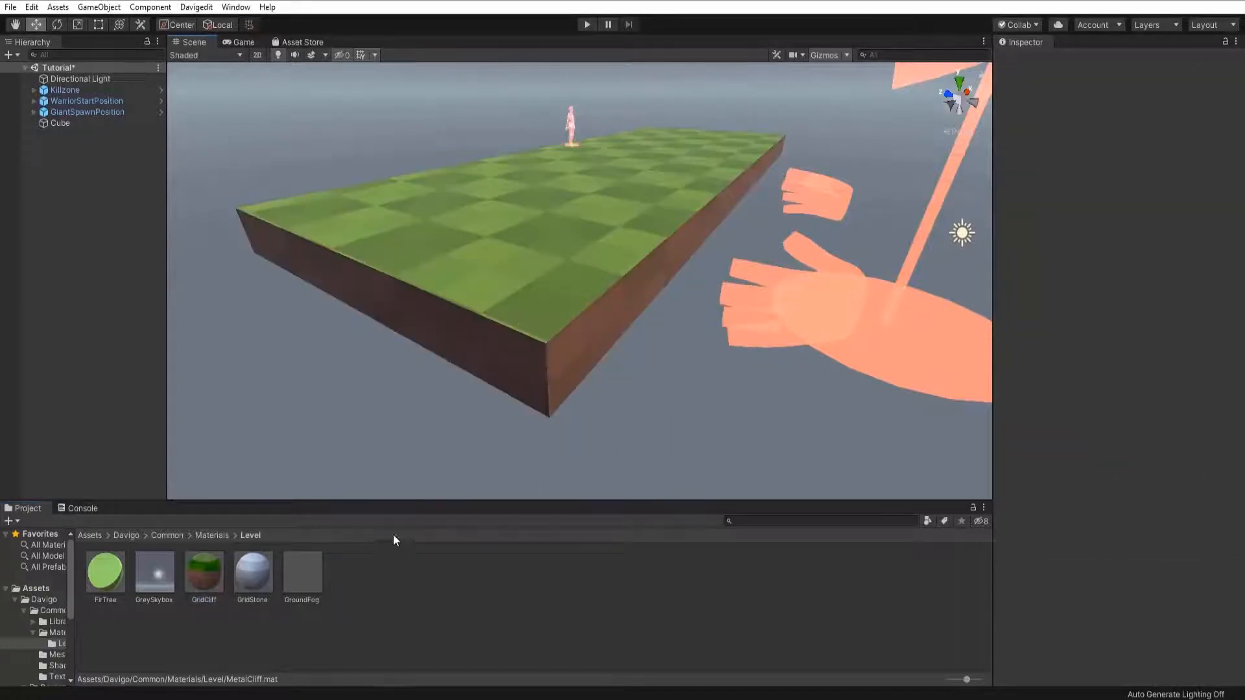
{"action": "left_click_drag", "start_coordinate": [325, 392], "coordinate": [429, 394], "text": "alt"}
{"action": "left_click", "coordinate": [457, 383]}
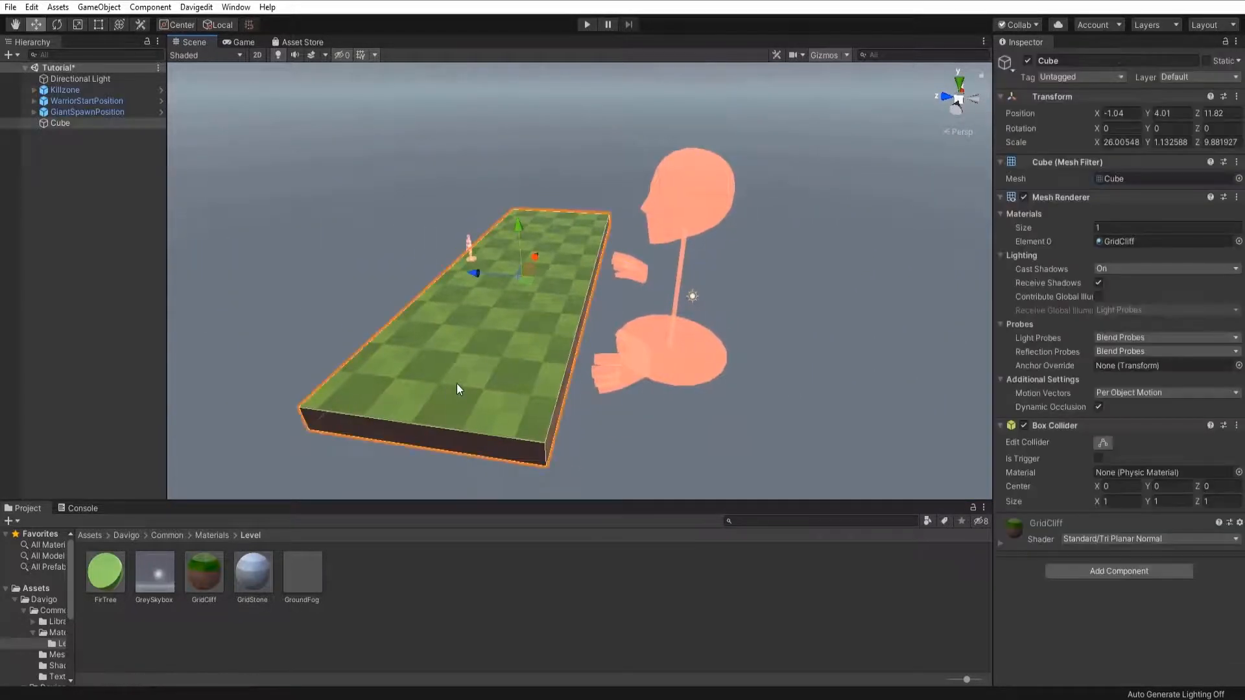
Scale the platform up to about 51 on X and 32.5 on Z.
{"action": "left_click_drag", "start_coordinate": [508, 274], "coordinate": [659, 259]}
{"action": "key", "text": "e"}
{"action": "key", "text": "ctrl+z"}
{"action": "key", "text": "r"}
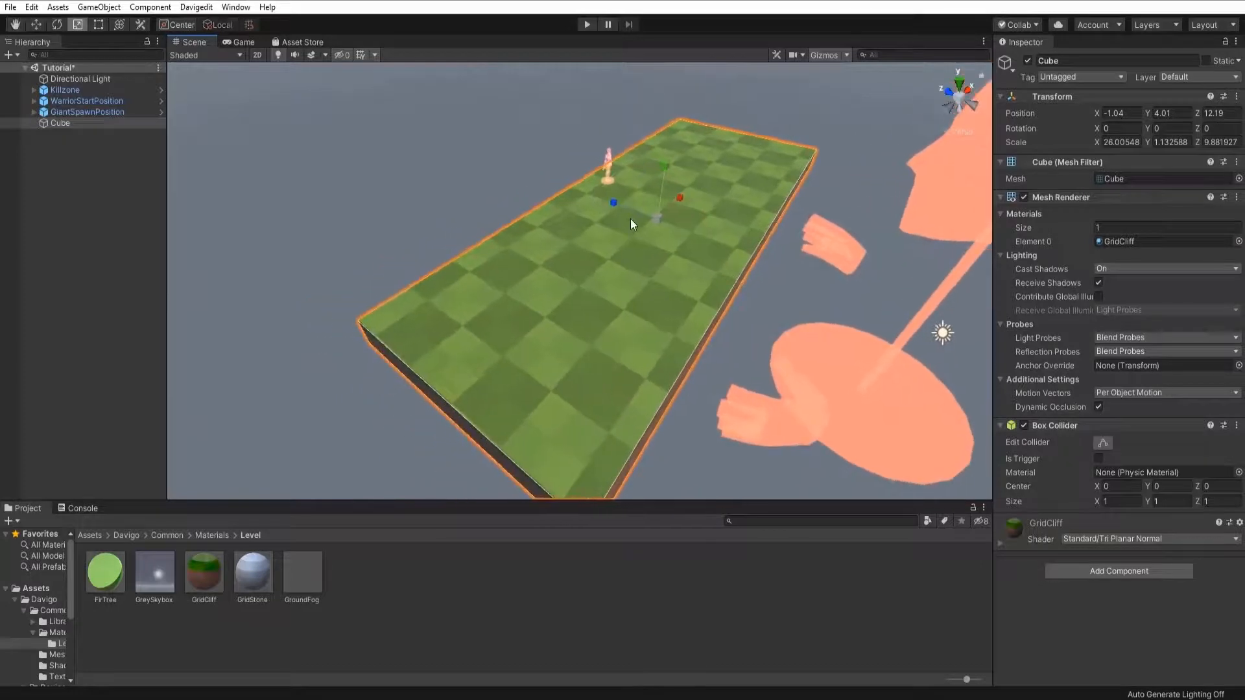
{"action": "left_click_drag", "start_coordinate": [674, 201], "coordinate": [697, 182]}
{"action": "left_click_drag", "start_coordinate": [616, 201], "coordinate": [512, 164]}
{"action": "key", "text": "w"}
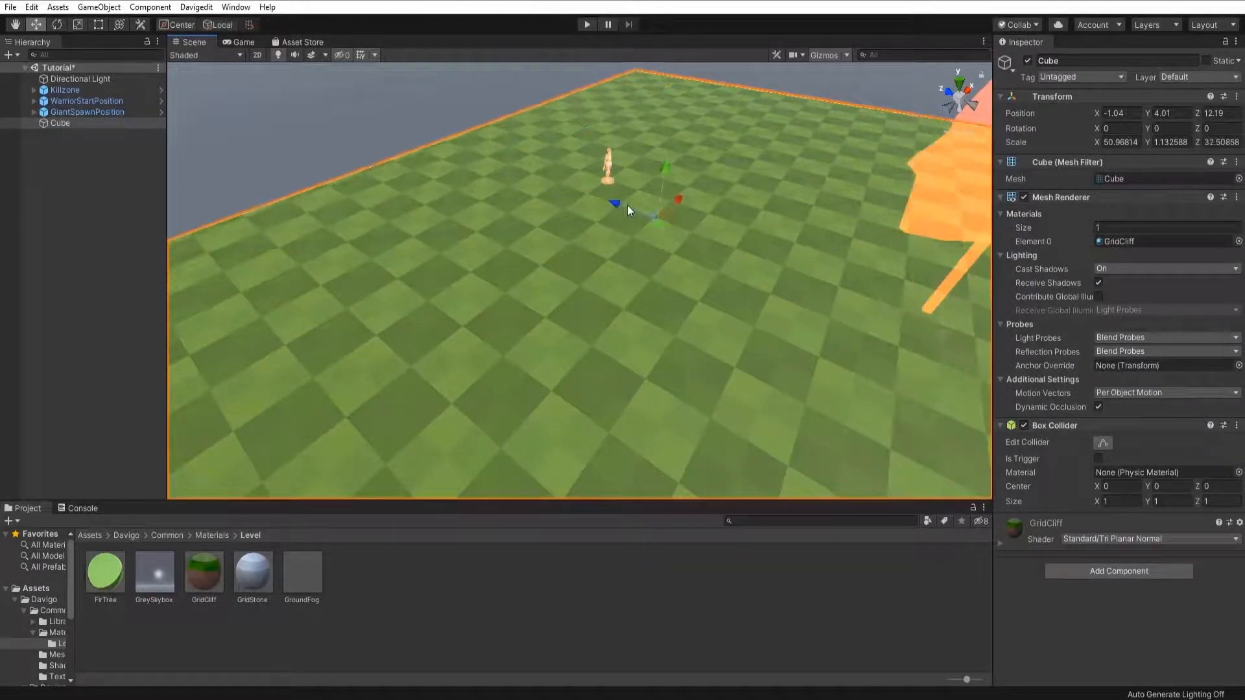
Move the enlarged platform in front of the giant start position, to Z 24.
{"action": "left_click", "coordinate": [613, 200]}
{"action": "left_click", "coordinate": [633, 209]}
{"action": "left_click_drag", "start_coordinate": [633, 209], "coordinate": [603, 303], "text": "alt"}
{"action": "key", "text": "d"}
{"action": "right_click_drag", "start_coordinate": [602, 302], "coordinate": [410, 267]}
{"action": "key", "text": "s"}
{"action": "key", "text": "d"}
{"action": "key", "text": "w"}
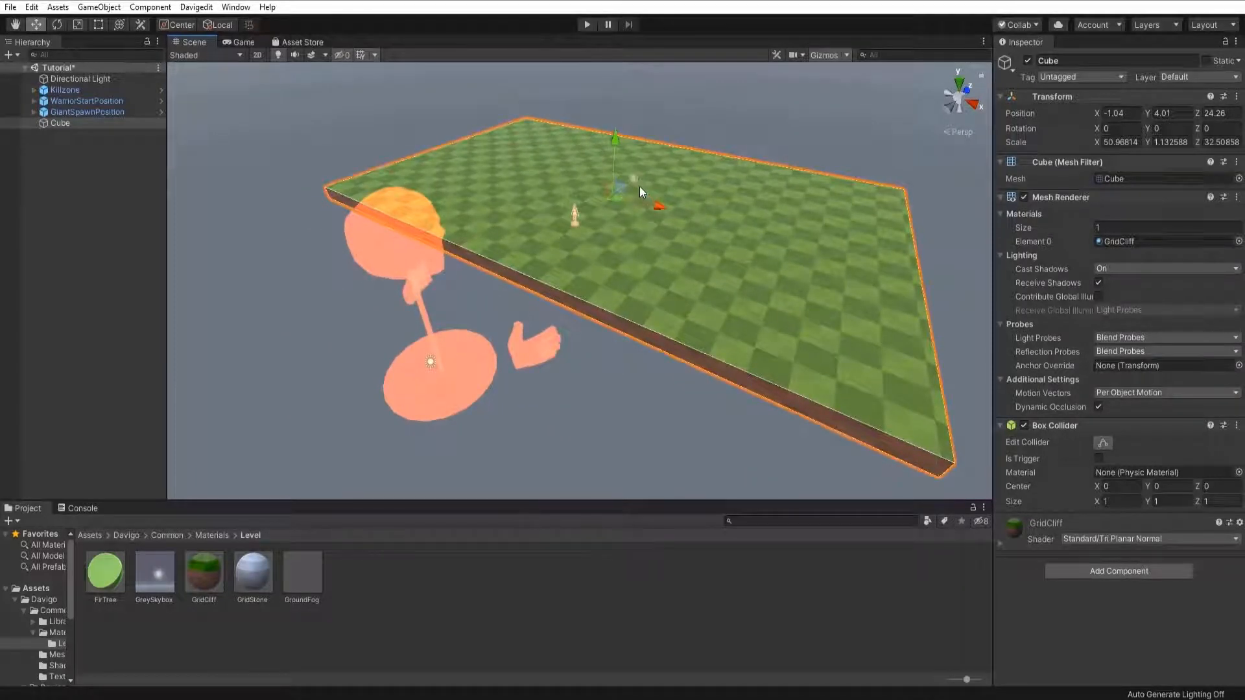
{"action": "left_click_drag", "start_coordinate": [640, 186], "coordinate": [636, 186]}
{"action": "right_click_drag", "start_coordinate": [612, 272], "coordinate": [689, 261]}
{"action": "key", "text": "a"}
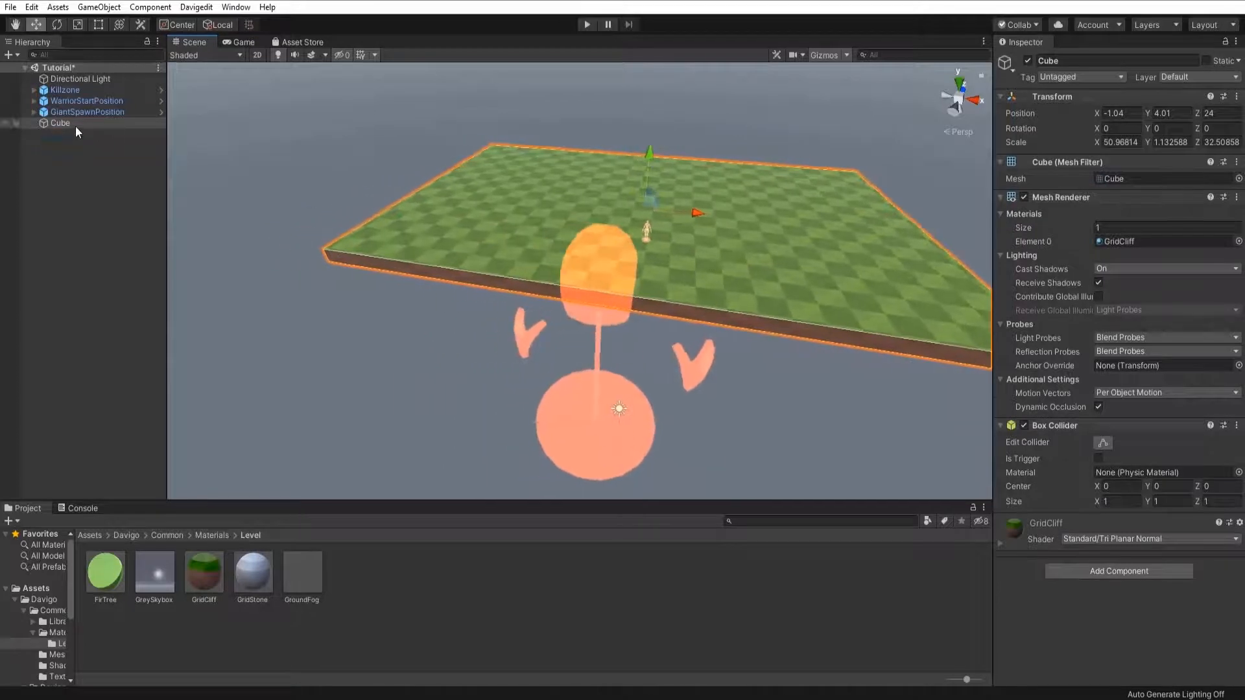
Rotate the platform to about -18° on Y and shift it sideways to about X -18.5, Z 17.6.
{"action": "right_click_drag", "start_coordinate": [395, 223], "coordinate": [569, 196]}
{"action": "key", "text": "r"}
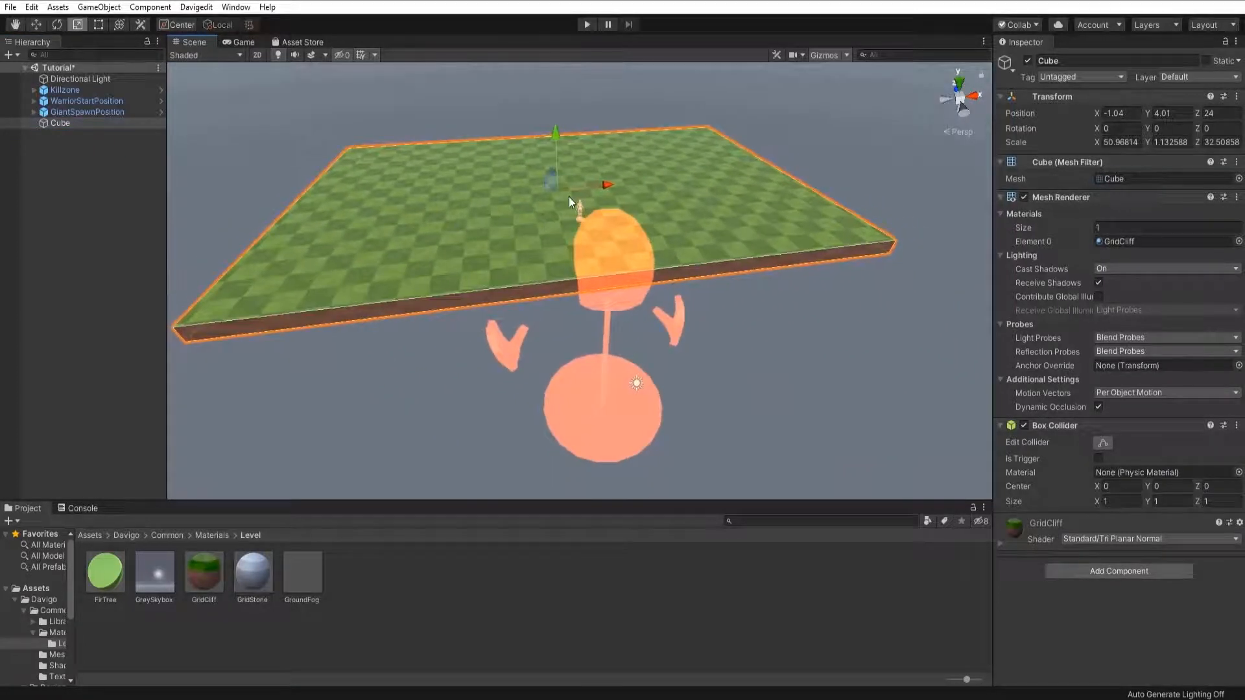
{"action": "key", "text": "e"}
{"action": "left_click_drag", "start_coordinate": [557, 206], "coordinate": [357, 243]}
{"action": "key", "text": "w"}
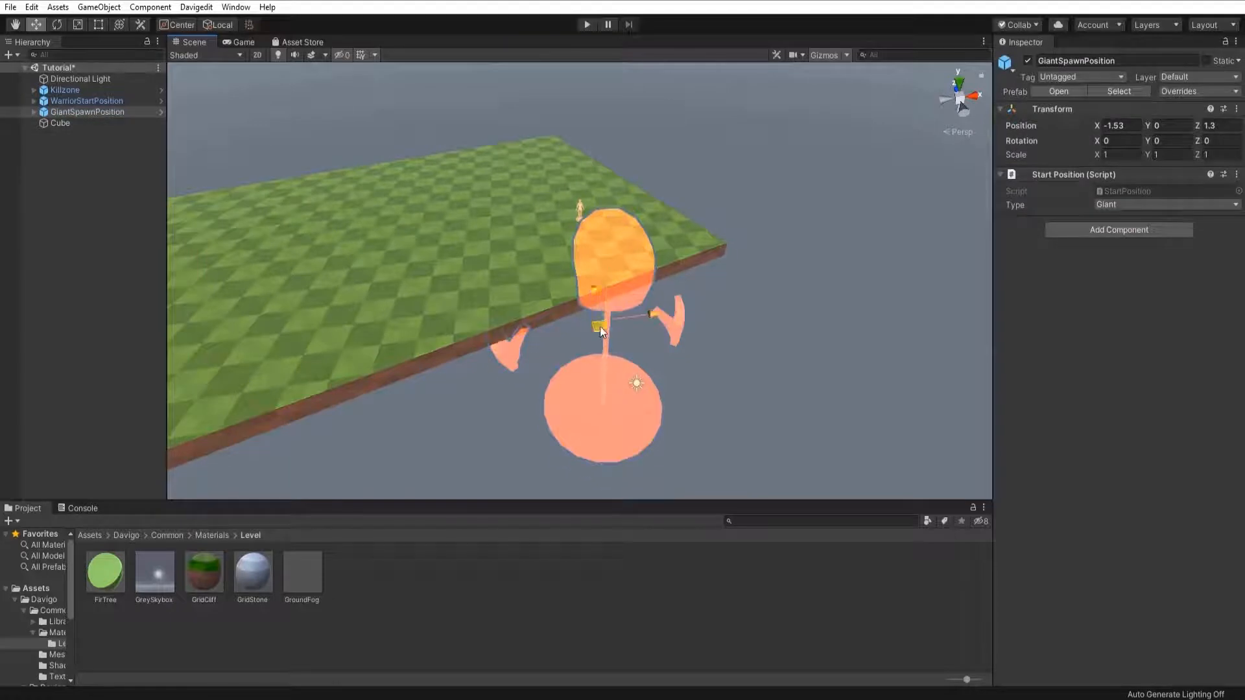
Rotate the giant start position to about -24.7° on Y and place it at about X -4.4, Z 0.8.
{"action": "left_click_drag", "start_coordinate": [601, 327], "coordinate": [624, 397]}
{"action": "key", "text": "e"}
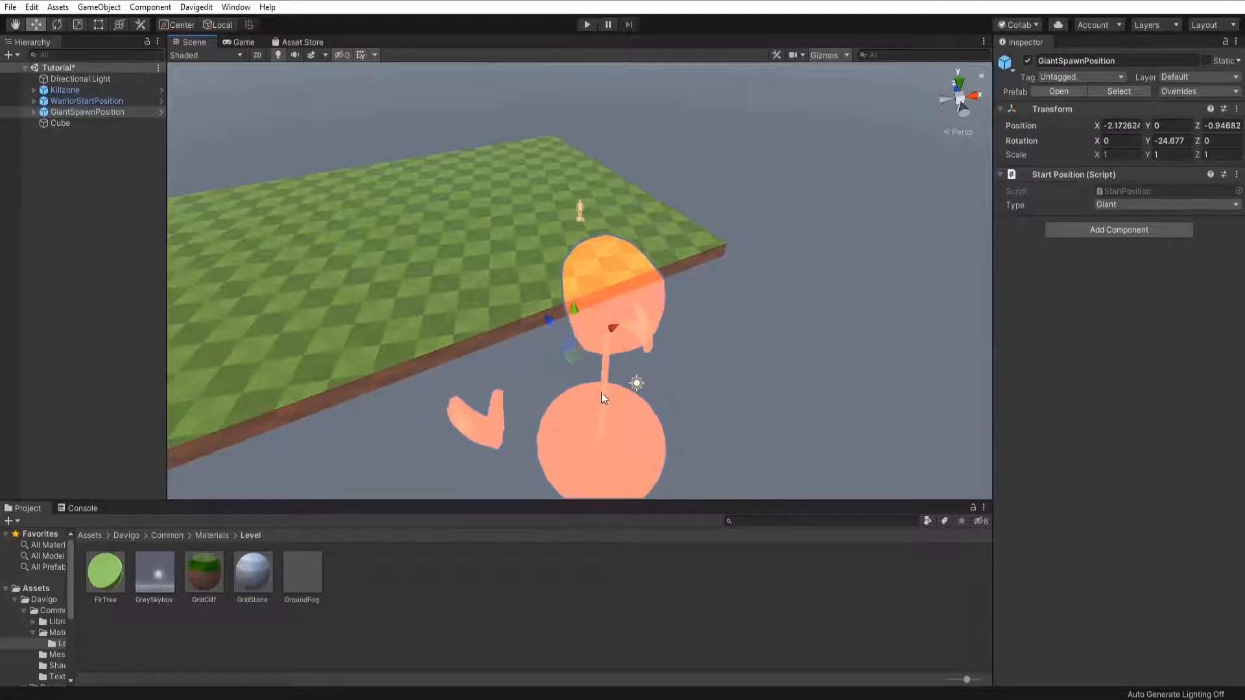
{"action": "left_click_drag", "start_coordinate": [571, 356], "coordinate": [524, 337]}
Shift the platform to about X -20.3, Z 17, and duplicate it.
{"action": "left_click", "coordinate": [624, 241]}
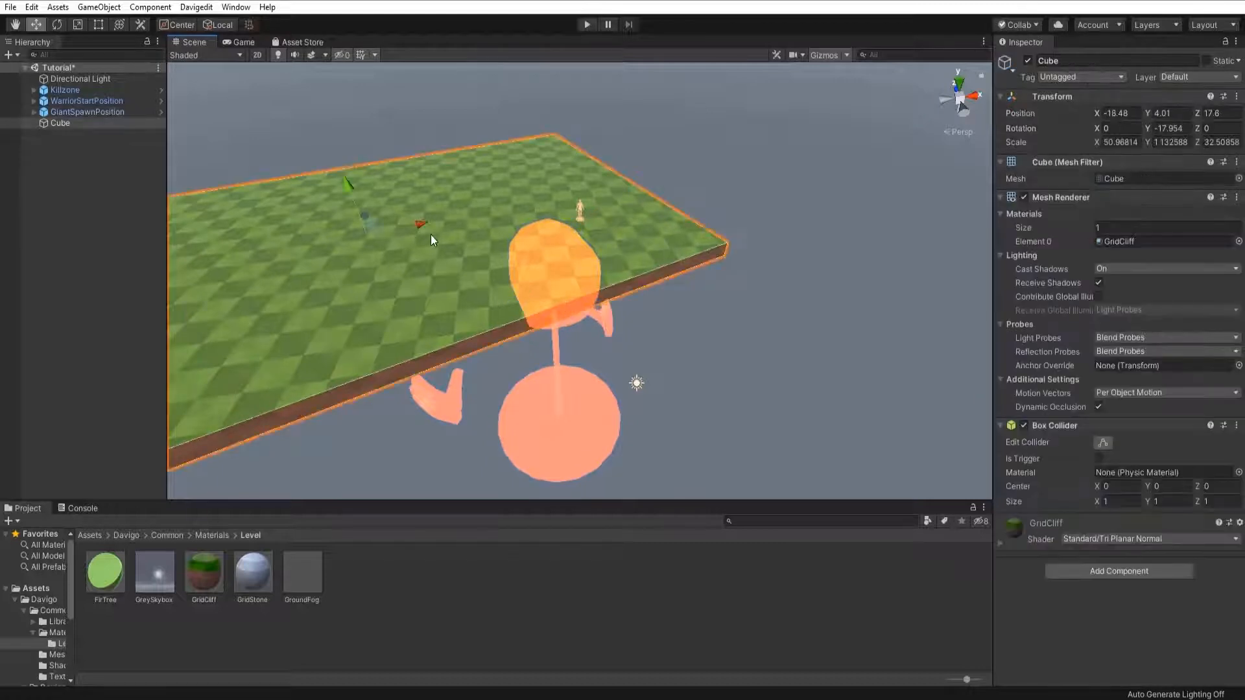
{"action": "left_click_drag", "start_coordinate": [405, 227], "coordinate": [255, 208]}
{"action": "left_click", "coordinate": [99, 125]}
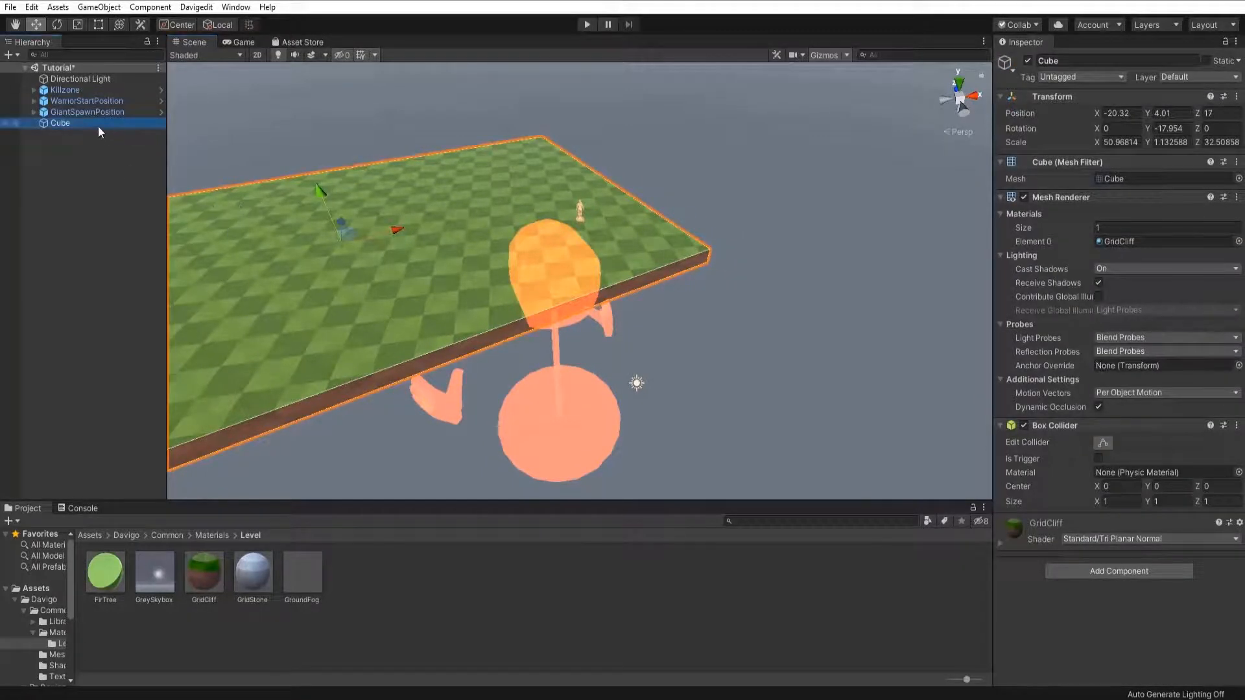
{"action": "key", "text": "ctrl+d"}
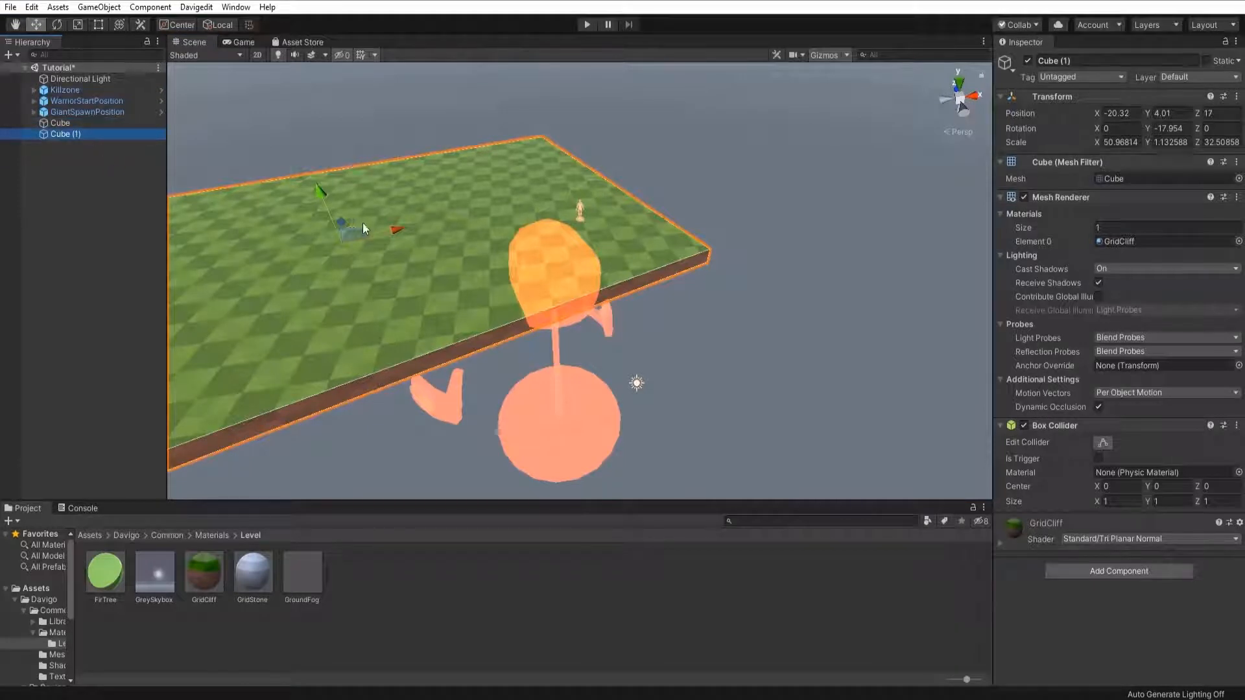
Rotate the platform copy to about 71.5° on Y, scale it to about 21 by 23.9, and place it beside the main platform.
{"action": "left_click_drag", "start_coordinate": [348, 236], "coordinate": [555, 185]}
{"action": "key", "text": "e"}
{"action": "key", "text": "w"}
{"action": "left_click_drag", "start_coordinate": [748, 161], "coordinate": [264, 278]}
{"action": "key", "text": "e"}
{"action": "key", "text": "w"}
{"action": "key", "text": "r"}
{"action": "key", "text": "w"}
{"action": "key", "text": "s"}
{"action": "right_click_drag", "start_coordinate": [265, 278], "coordinate": [289, 286]}
{"action": "mouse_move", "coordinate": [426, 307]}
{"action": "left_mouse_down"}
{"action": "mouse_move", "coordinate": [415, 310]}
{"action": "mouse_move", "coordinate": [433, 305]}
{"action": "left_mouse_up"}
Turn the giant start position to about 19.5° on Y and move it along the main platform, away from the smaller one.
{"action": "left_click", "coordinate": [550, 215]}
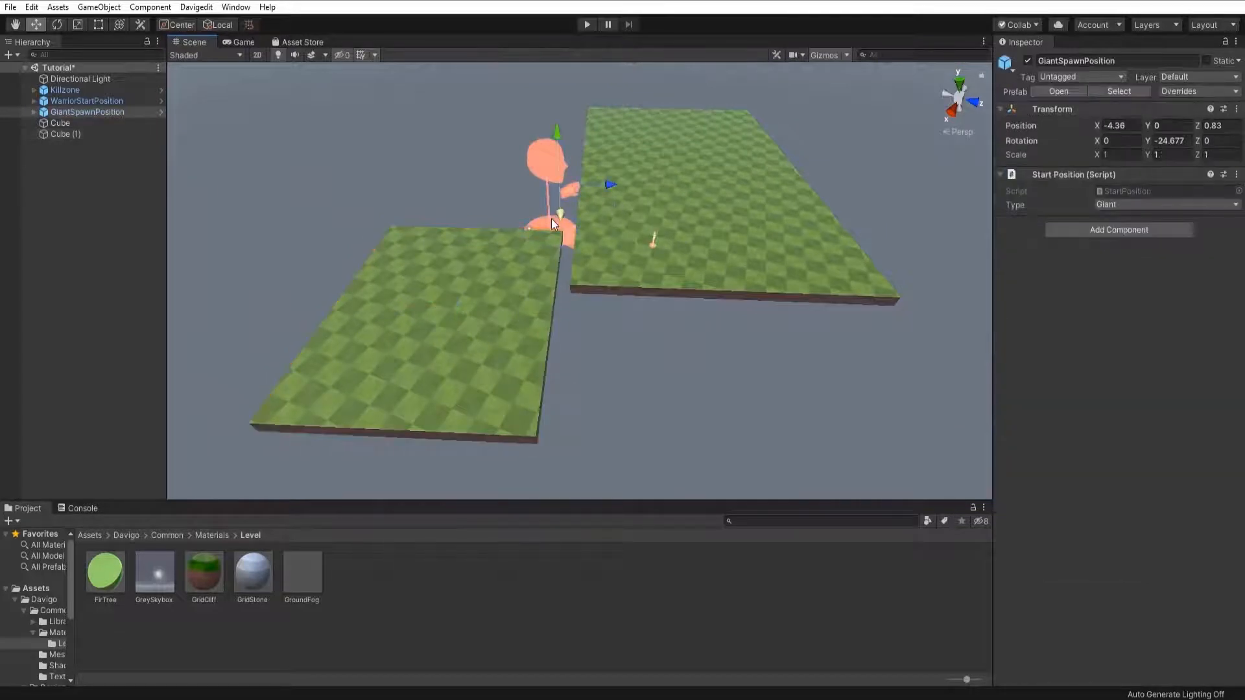
{"action": "mouse_move", "coordinate": [562, 189]}
{"action": "left_mouse_down"}
{"action": "mouse_move", "coordinate": [547, 173]}
{"action": "mouse_move", "coordinate": [488, 219]}
{"action": "mouse_move", "coordinate": [540, 186]}
{"action": "left_mouse_up"}
{"action": "key", "text": "e"}
{"action": "key", "text": "w"}
{"action": "right_click_drag", "start_coordinate": [559, 239], "coordinate": [583, 258]}
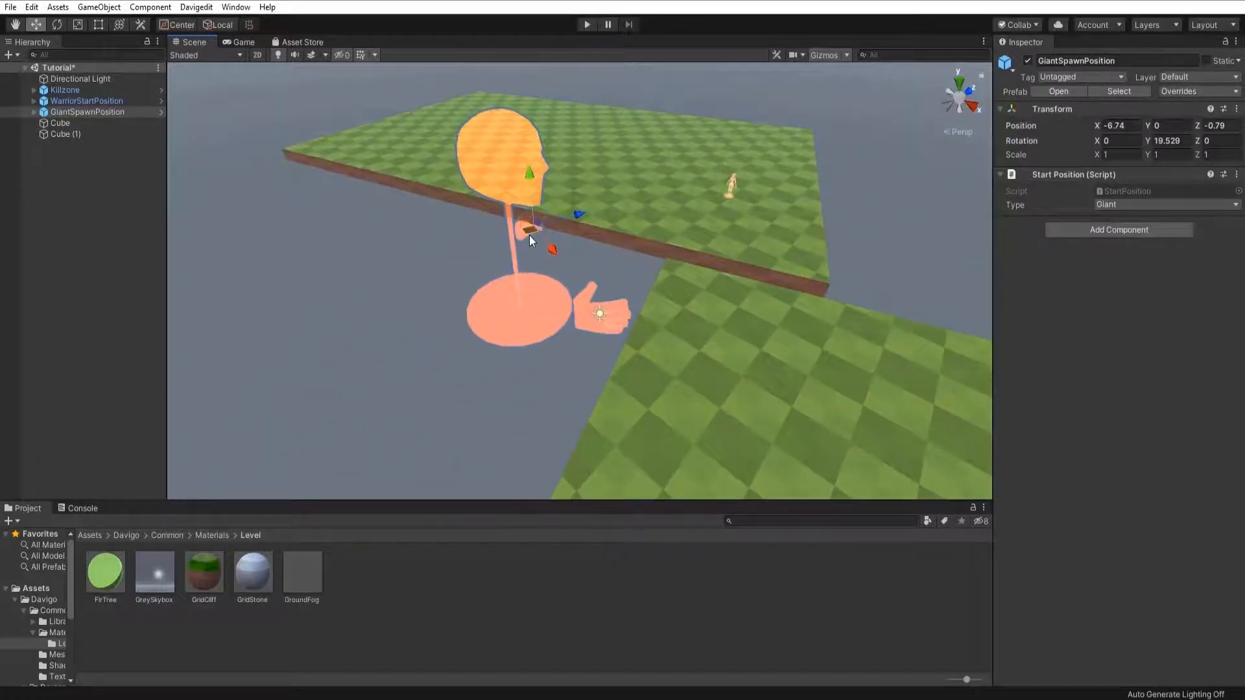
{"action": "left_click_drag", "start_coordinate": [529, 236], "coordinate": [389, 205]}
Move the smaller platform to about X 4.5, Z -4.9, and shift the giant start position farther away from it.
{"action": "right_click_drag", "start_coordinate": [389, 204], "coordinate": [741, 296]}
{"action": "left_click", "coordinate": [741, 295]}
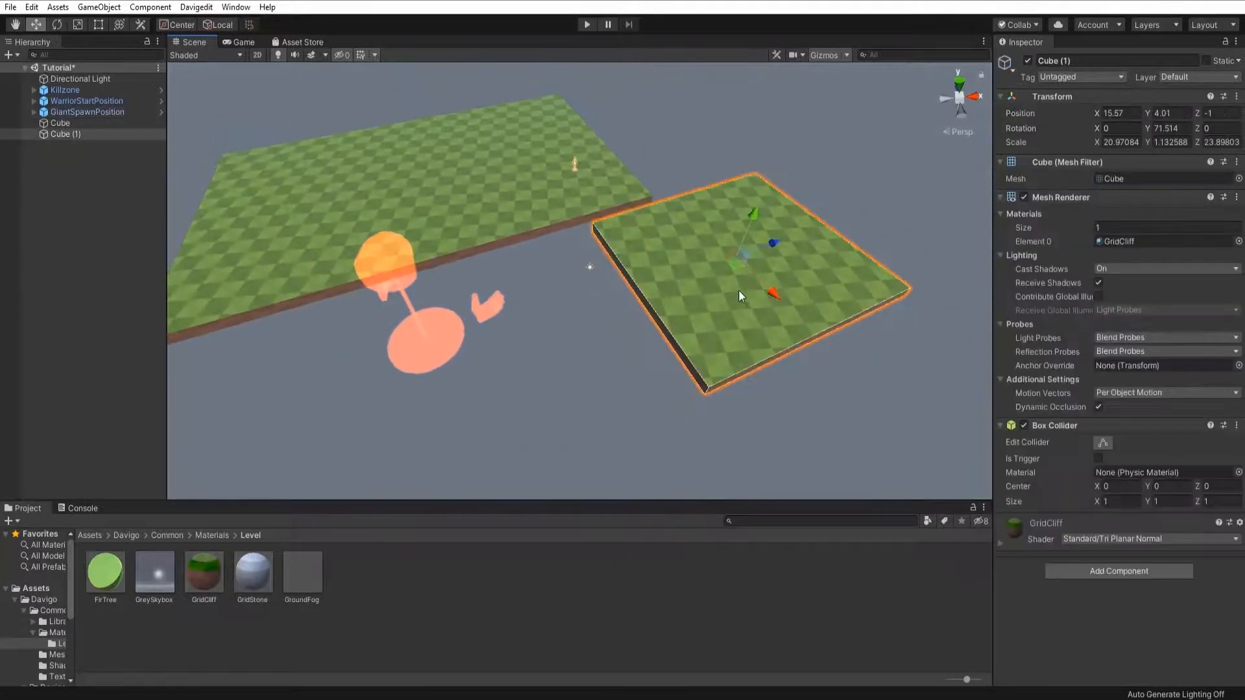
{"action": "left_click_drag", "start_coordinate": [737, 268], "coordinate": [641, 306]}
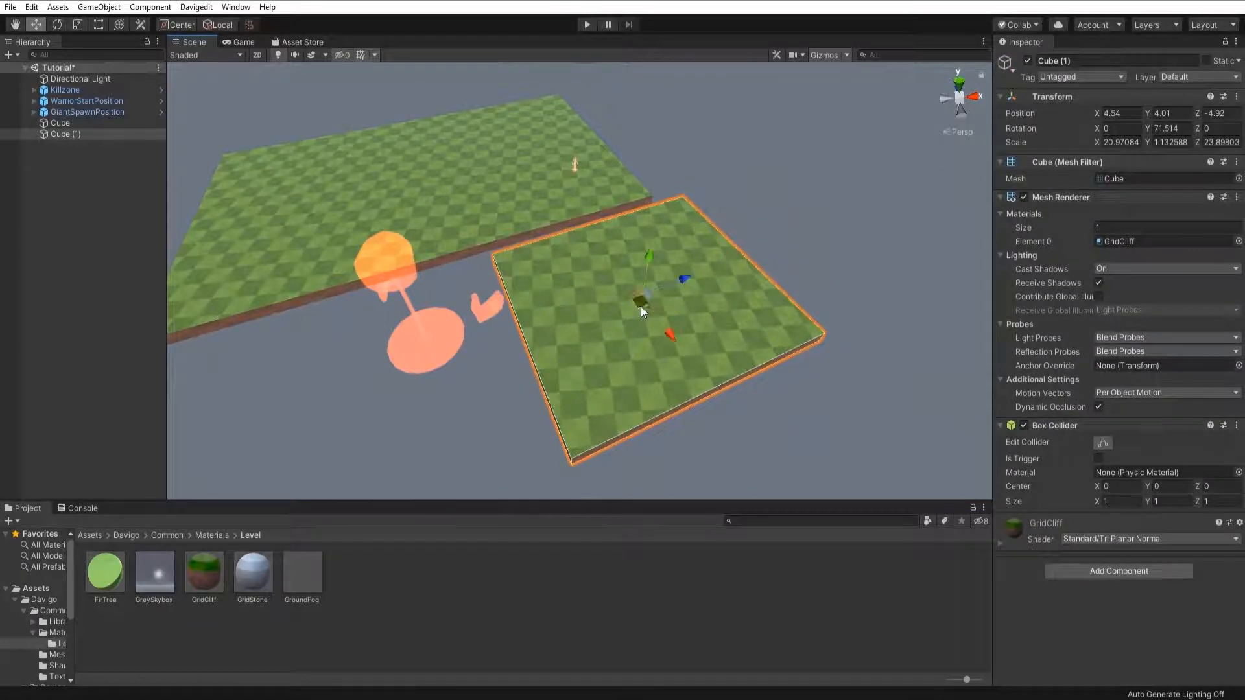
{"action": "left_click_drag", "start_coordinate": [440, 332], "coordinate": [371, 312]}
Narrow the smaller platform to about 12.4 on its Z scale.
{"action": "left_click", "coordinate": [640, 276]}
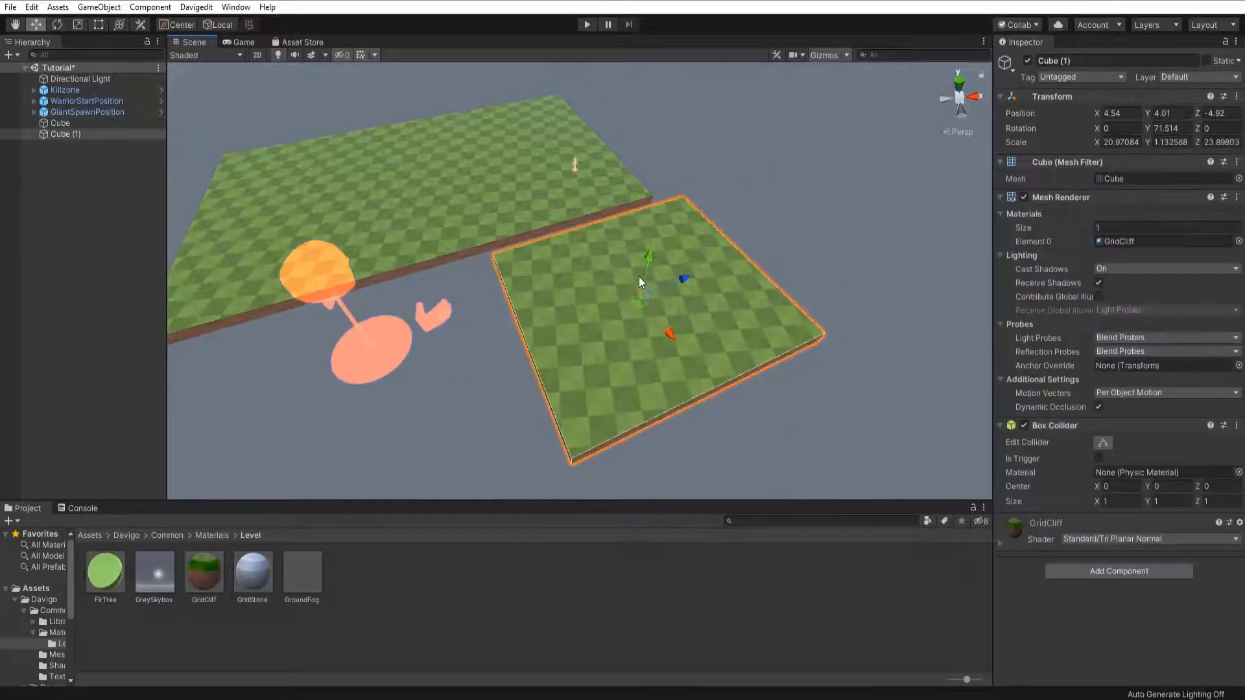
{"action": "left_click_drag", "start_coordinate": [682, 283], "coordinate": [653, 293]}
{"action": "key", "text": "w"}
Move the giant start position into the corner between the two platforms, at about X -6.4, Y 1.07, Z 0.2.
{"action": "left_click", "coordinate": [376, 340]}
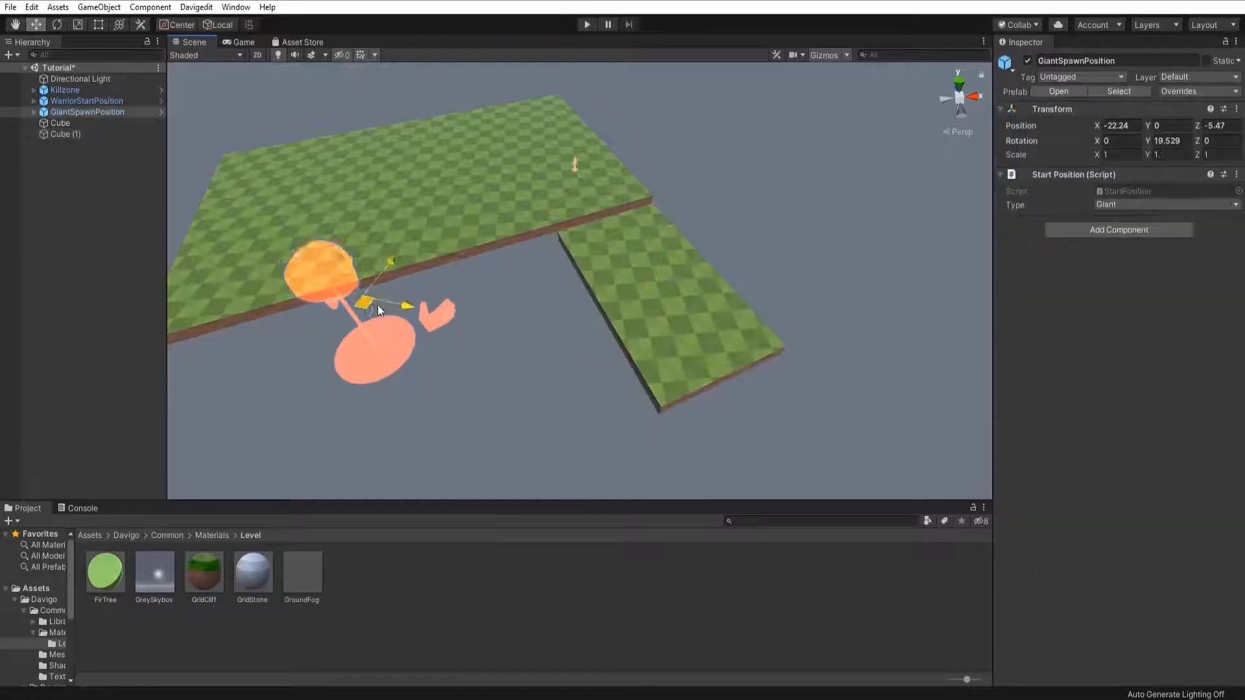
{"action": "left_click_drag", "start_coordinate": [378, 305], "coordinate": [546, 255]}
{"action": "right_click_drag", "start_coordinate": [560, 278], "coordinate": [416, 261]}
{"action": "mouse_move", "coordinate": [527, 246]}
{"action": "left_mouse_down"}
{"action": "mouse_move", "coordinate": [479, 188]}
{"action": "mouse_move", "coordinate": [484, 215]}
{"action": "left_mouse_up"}
{"action": "mouse_move", "coordinate": [484, 216]}
{"action": "right_mouse_down"}
{"action": "mouse_move", "coordinate": [553, 297]}
{"action": "mouse_move", "coordinate": [352, 260]}
{"action": "right_mouse_up"}
{"action": "scroll", "coordinate": [363, 272], "scroll_direction": "down", "scroll_amount": 6}
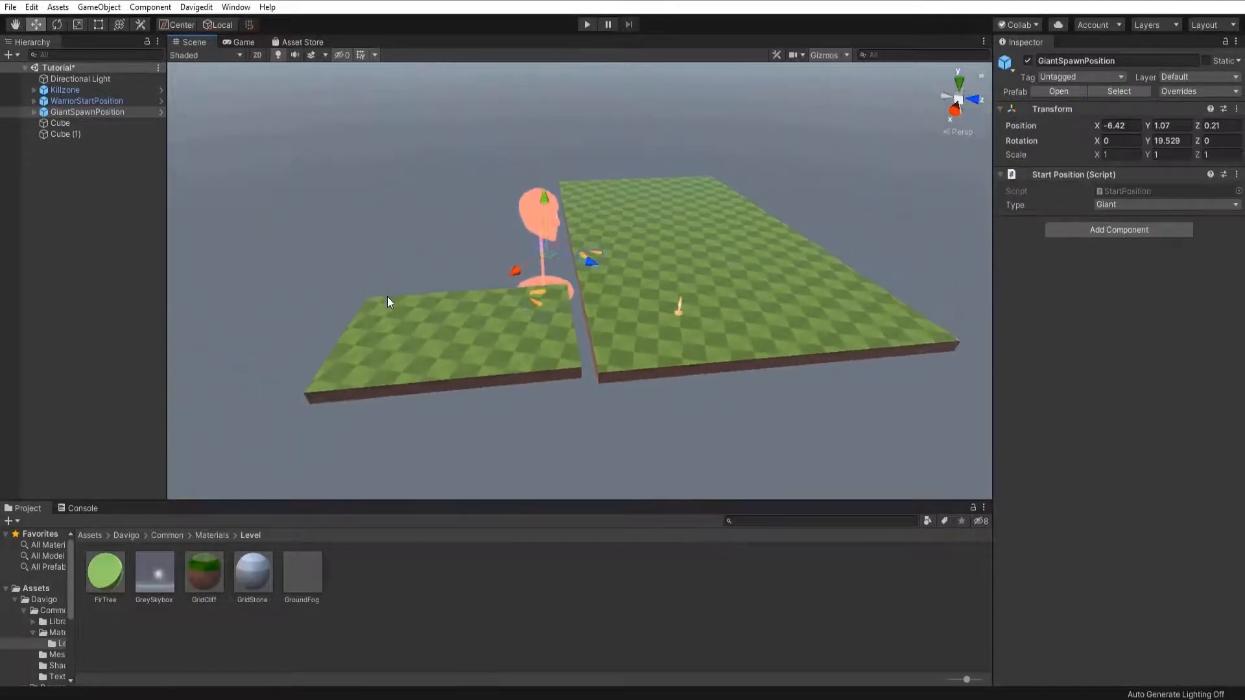
Move the smaller platform close against the main platform's edge, at about X 6.4, Z -3.
{"action": "left_click", "coordinate": [500, 334]}
{"action": "left_click_drag", "start_coordinate": [472, 342], "coordinate": [474, 339]}
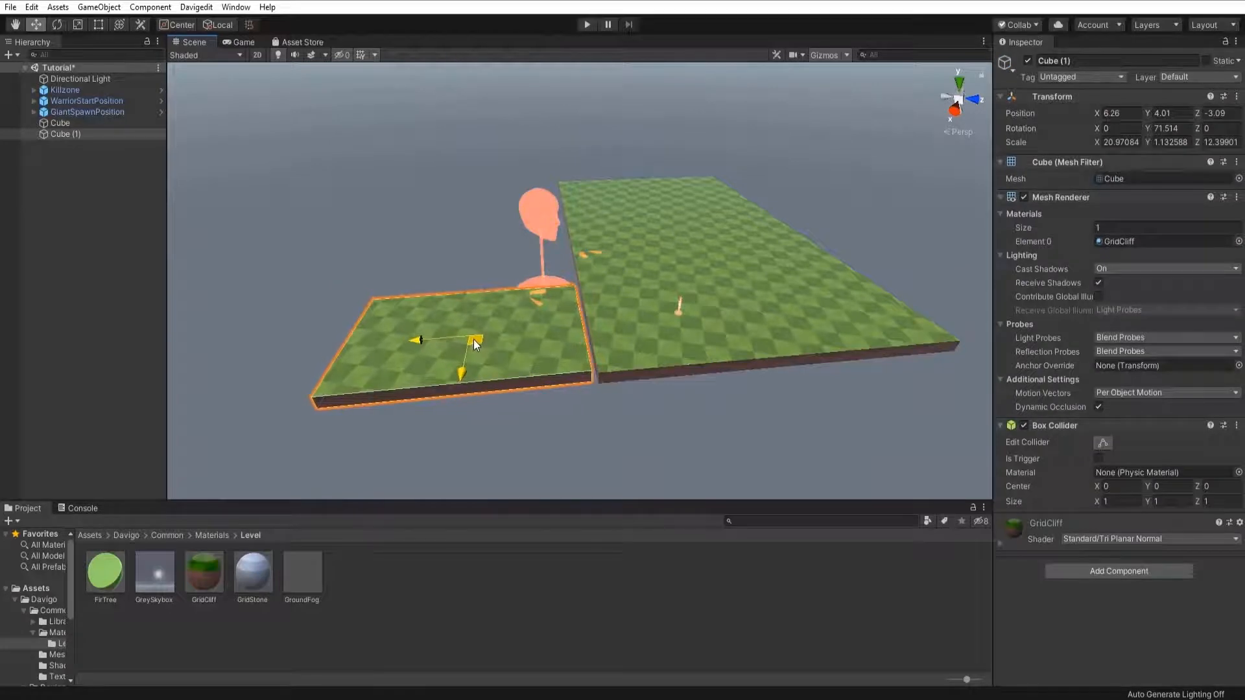
{"action": "right_click_drag", "start_coordinate": [473, 339], "coordinate": [447, 309]}
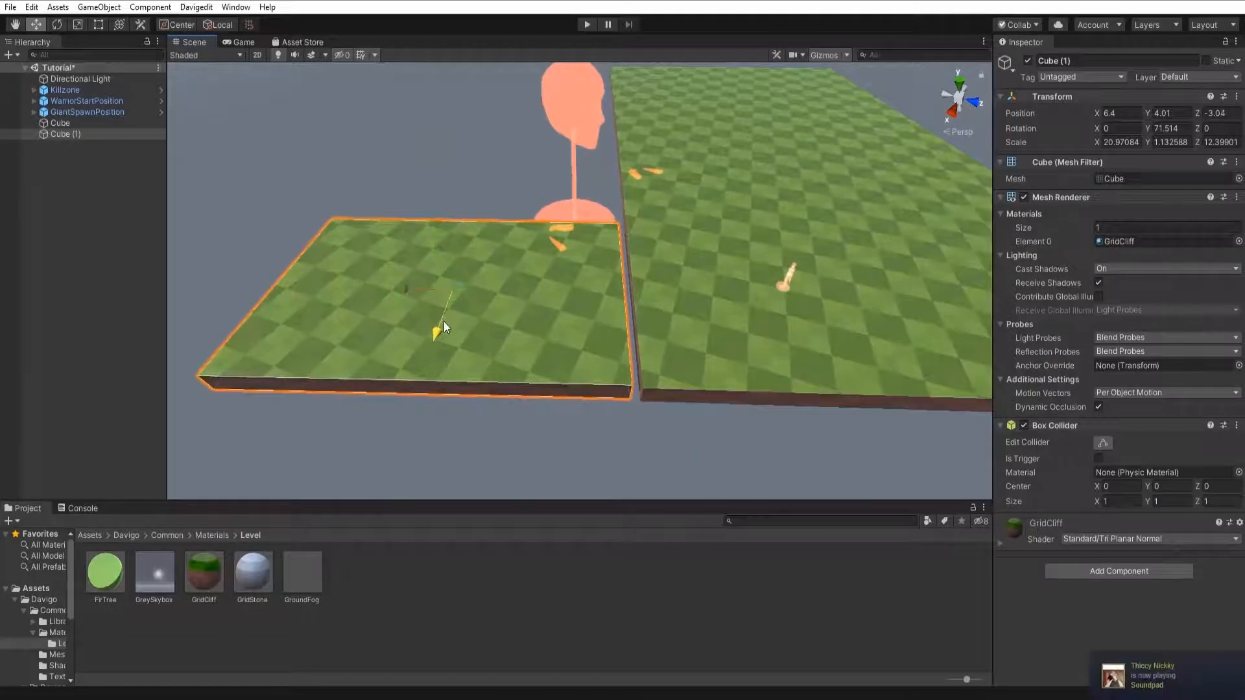
{"action": "left_click", "coordinate": [557, 402]}
{"action": "right_click_drag", "start_coordinate": [558, 402], "coordinate": [635, 311]}
{"action": "right_click_drag", "start_coordinate": [348, 316], "coordinate": [769, 483]}
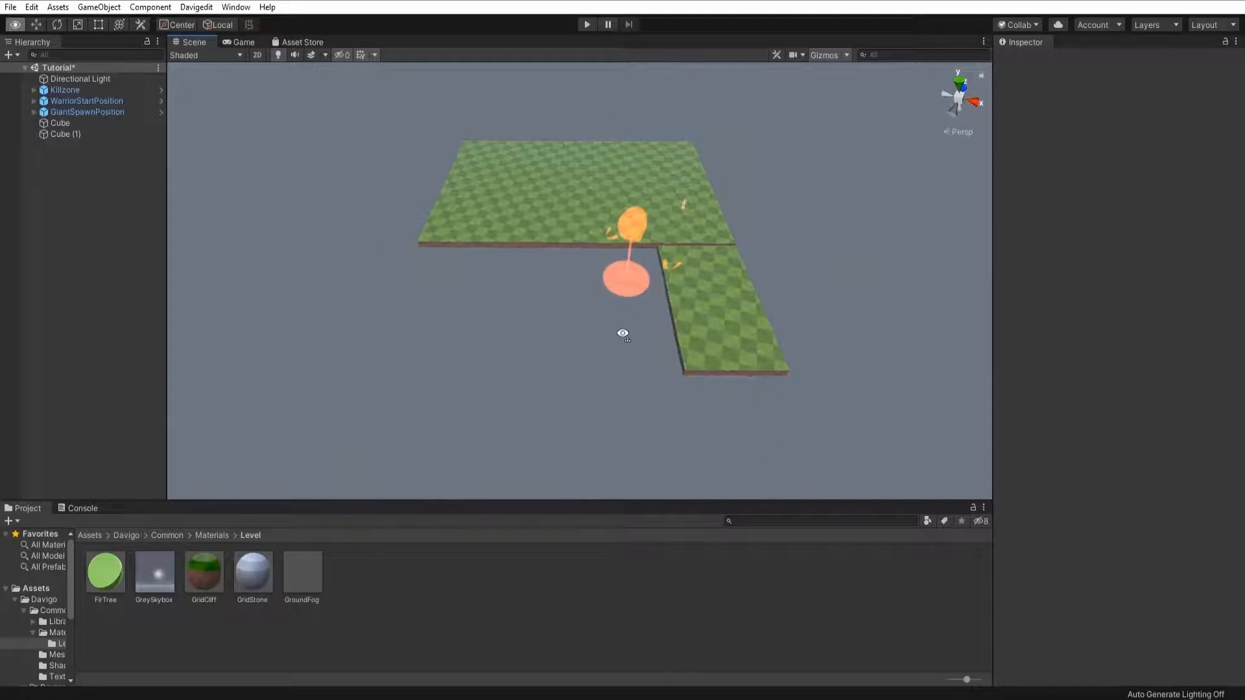
{"action": "right_click_drag", "start_coordinate": [623, 333], "coordinate": [669, 324]}
{"action": "left_click", "coordinate": [670, 324]}
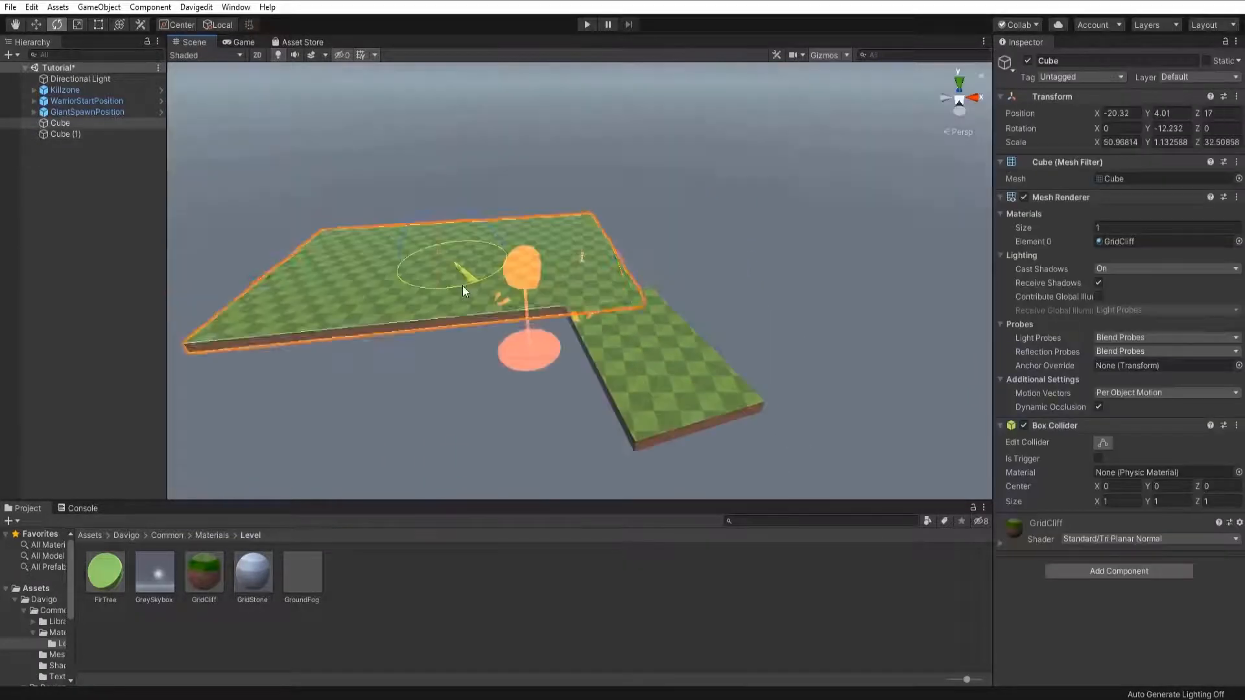
{"action": "left_click_drag", "start_coordinate": [461, 285], "coordinate": [461, 300]}
{"action": "key", "text": "ctrl+z"}
Select both platforms and rotate them together around the vertical axis so the main platform faces the giant start position squarely.
{"action": "left_click", "coordinate": [668, 384], "text": "shift"}
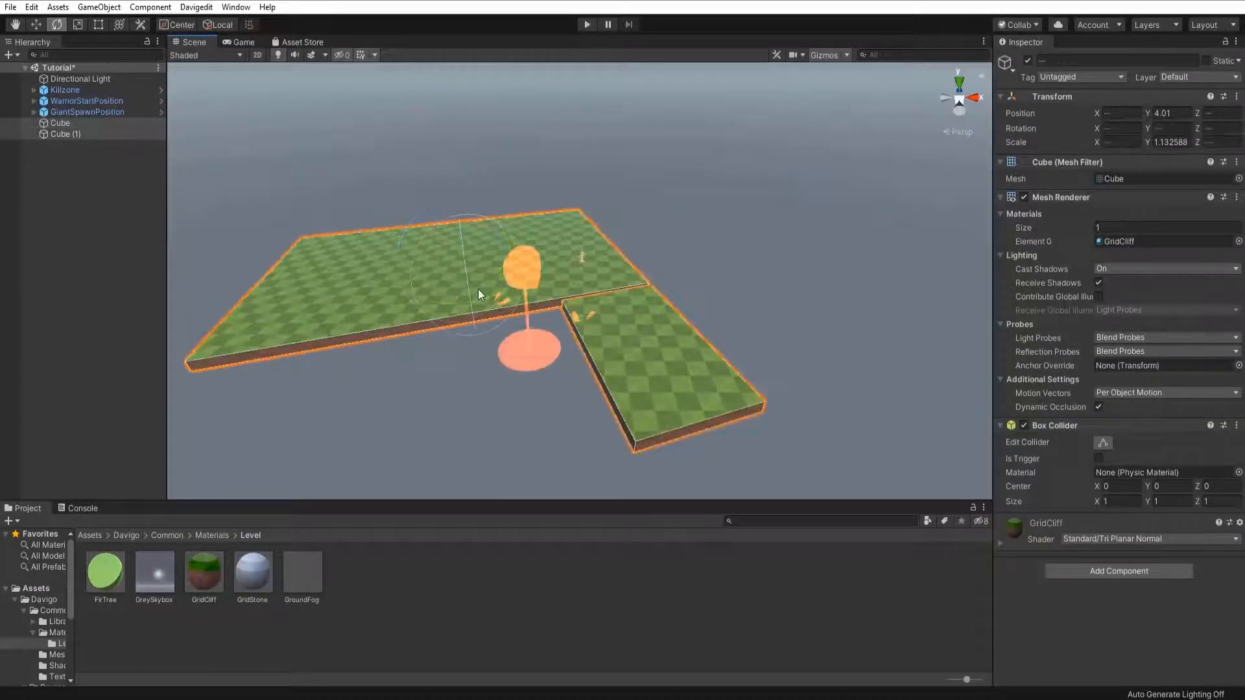
{"action": "left_click", "coordinate": [606, 289], "text": "shift"}
{"action": "left_click", "coordinate": [605, 284]}
{"action": "left_click", "coordinate": [610, 327], "text": "shift"}
{"action": "left_click_drag", "start_coordinate": [495, 297], "coordinate": [469, 311]}
{"action": "key", "text": "w"}
{"action": "key", "text": "f"}
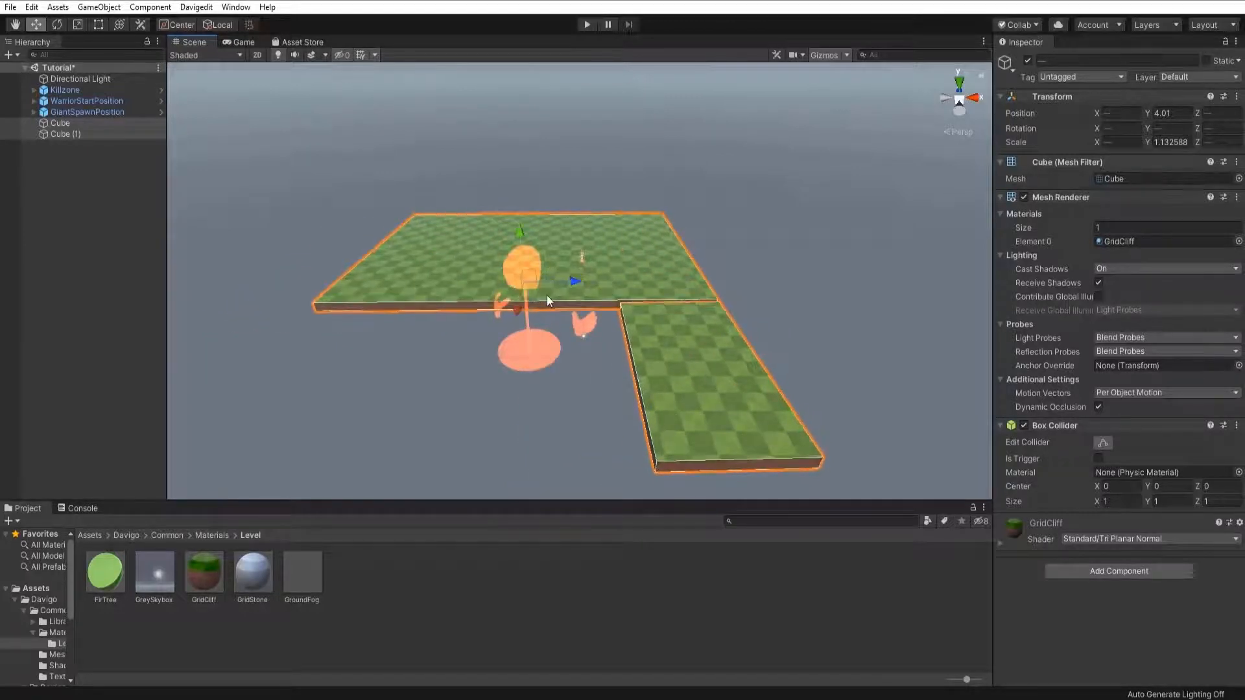
{"action": "right_click_drag", "start_coordinate": [547, 295], "coordinate": [632, 379]}
{"action": "key", "text": "w"}
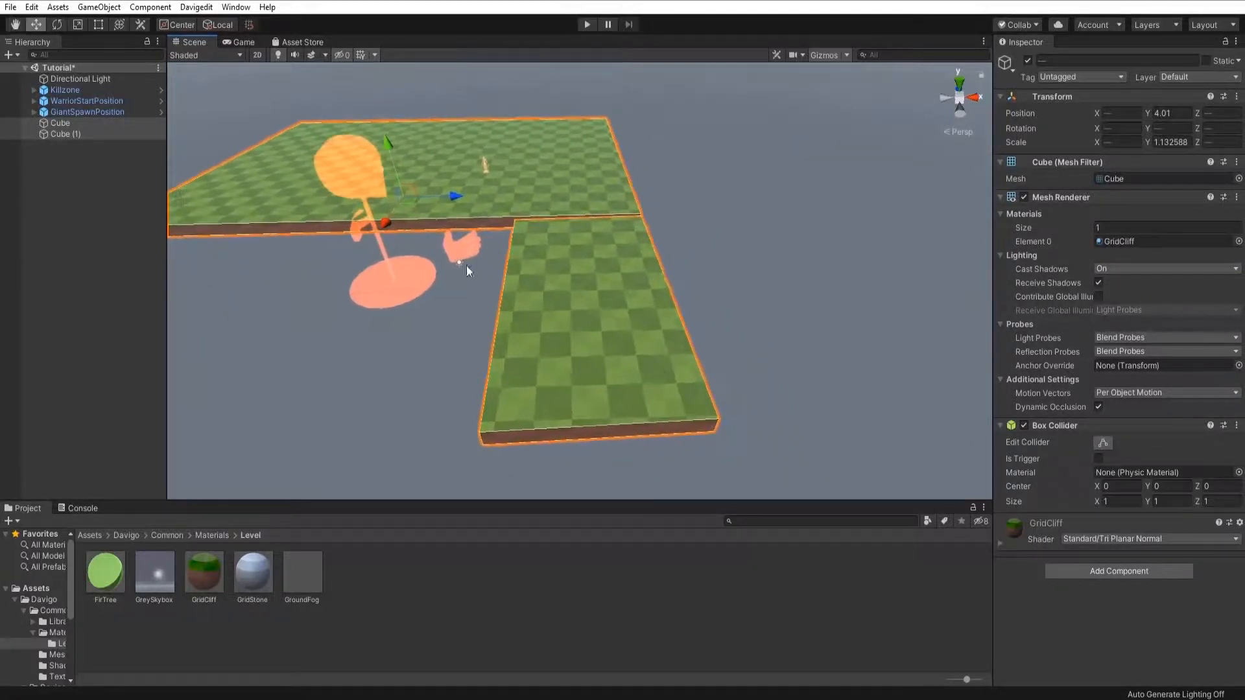
{"action": "key", "text": "r"}
{"action": "key", "text": "e"}
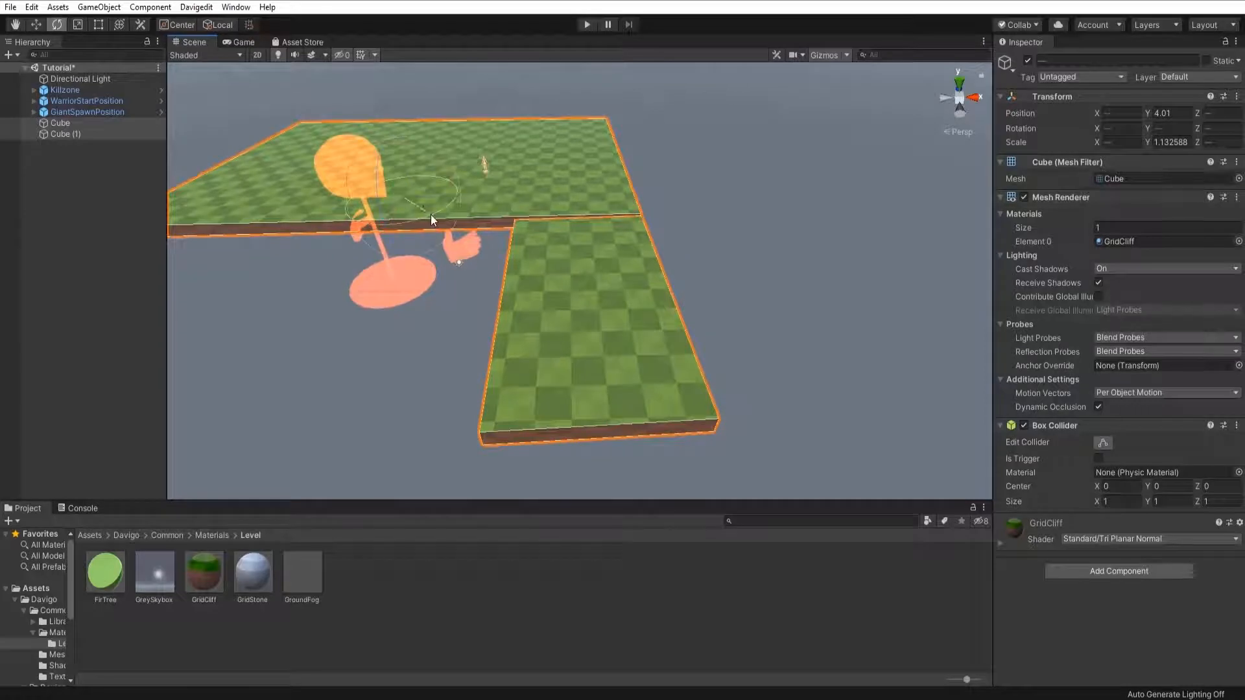
{"action": "left_click_drag", "start_coordinate": [431, 215], "coordinate": [423, 231]}
Move the giant start position to about X -3.4, Z -1.4.
{"action": "left_click", "coordinate": [404, 278]}
{"action": "key", "text": "w"}
{"action": "key", "text": "d"}
{"action": "mouse_move", "coordinate": [525, 278]}
{"action": "right_mouse_down"}
{"action": "mouse_move", "coordinate": [284, 238]}
{"action": "mouse_move", "coordinate": [182, 279]}
{"action": "right_mouse_up"}
{"action": "key", "text": "s"}
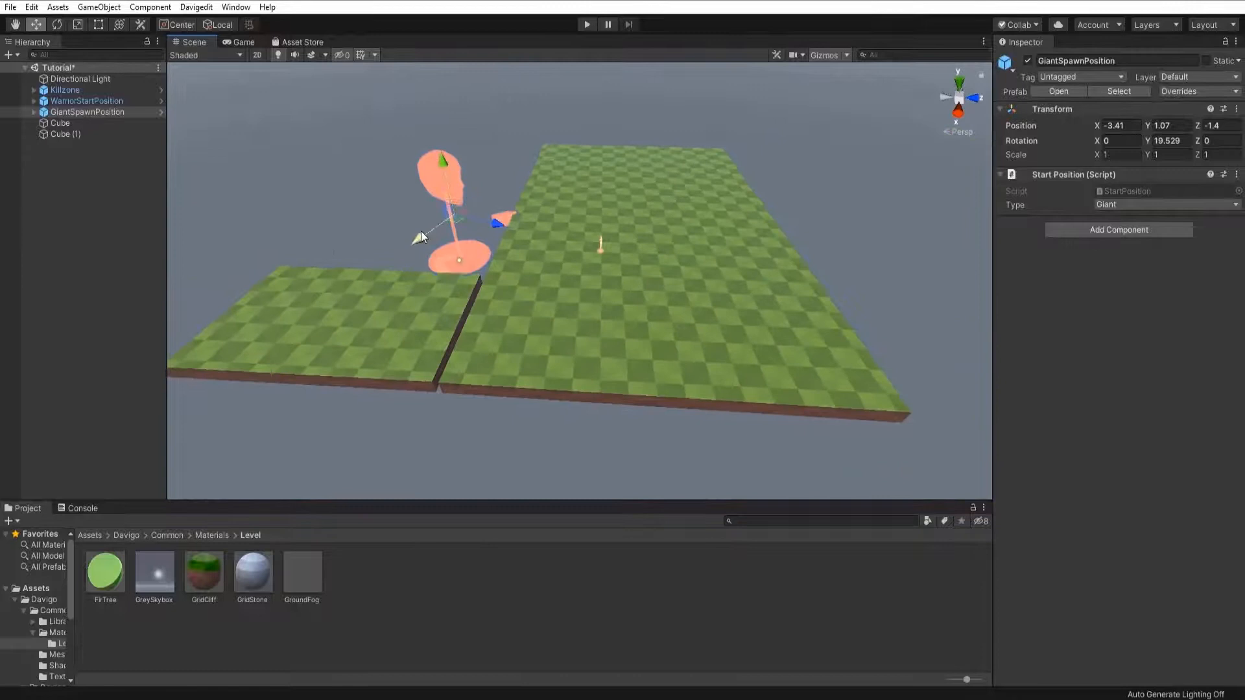
Move the warrior start position to about X 10.7, Z 10.5, and rotate it to about -138° on Y.
{"action": "left_click", "coordinate": [601, 251]}
{"action": "left_click_drag", "start_coordinate": [594, 254], "coordinate": [527, 325]}
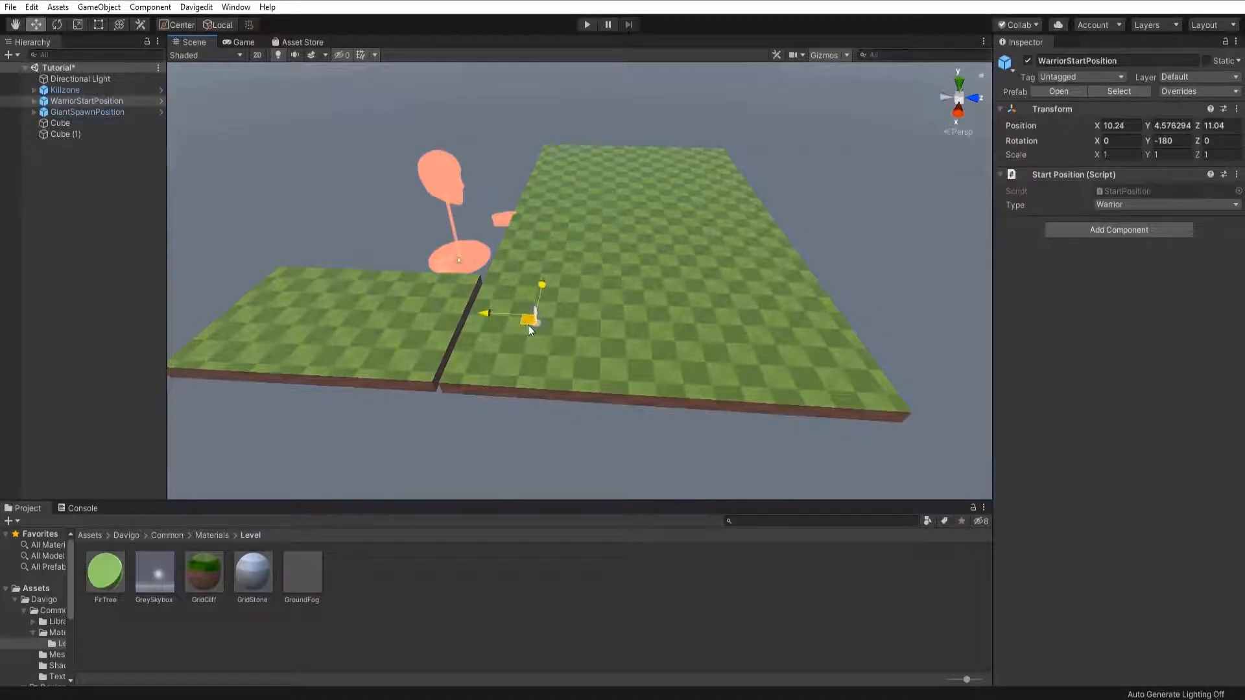
{"action": "key", "text": "e"}
{"action": "left_click_drag", "start_coordinate": [498, 380], "coordinate": [494, 381]}
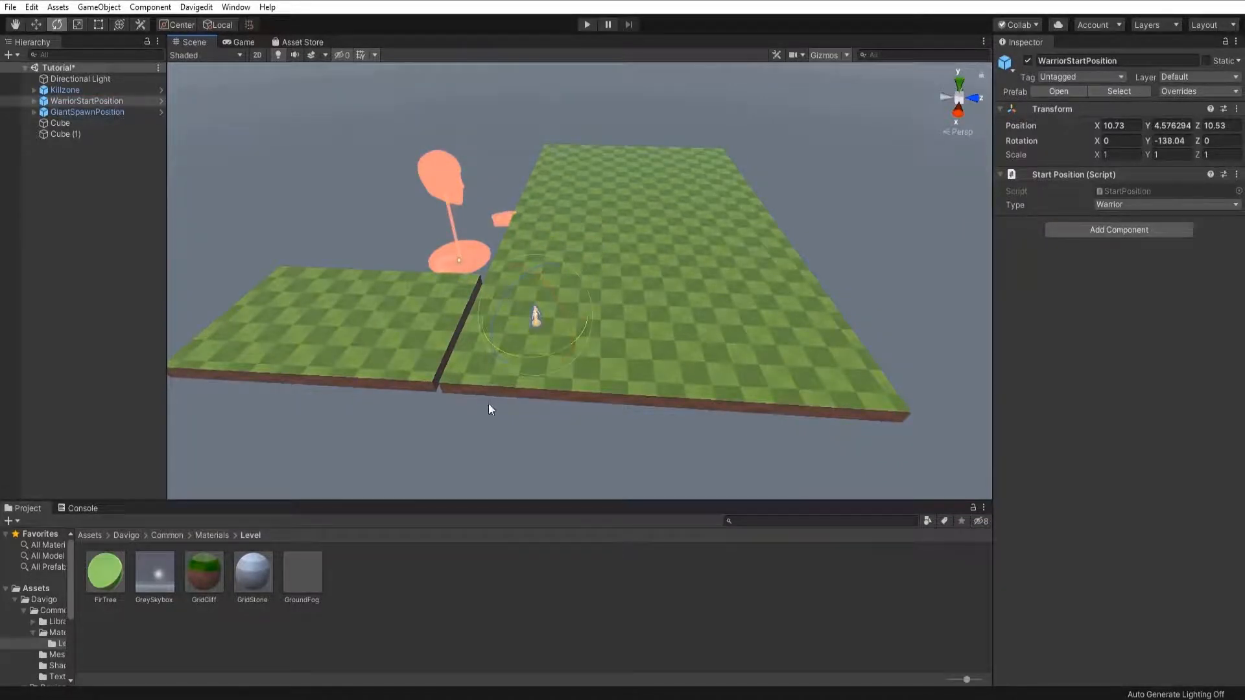
Move the warrior start position to the main platform's far corner, at about X 11.5, Z 27.7.
{"action": "key", "text": "w"}
{"action": "key", "text": "a"}
{"action": "right_click_drag", "start_coordinate": [489, 403], "coordinate": [625, 409]}
{"action": "key", "text": "w"}
{"action": "left_click_drag", "start_coordinate": [573, 341], "coordinate": [786, 240]}
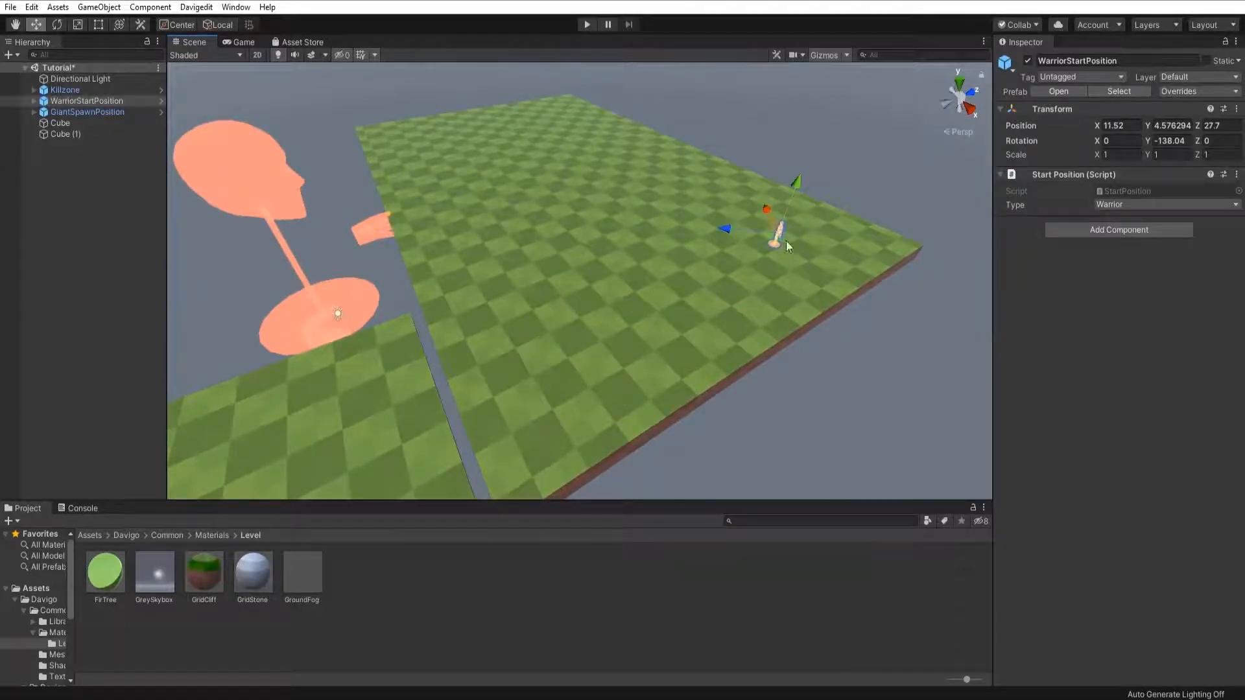
Move the giant start position to about X -1, Z -0.9, and rotate it to about 31.9° on Y.
{"action": "key", "text": "a"}
{"action": "right_click_drag", "start_coordinate": [526, 286], "coordinate": [649, 299]}
{"action": "key", "text": "s"}
{"action": "left_click", "coordinate": [622, 347]}
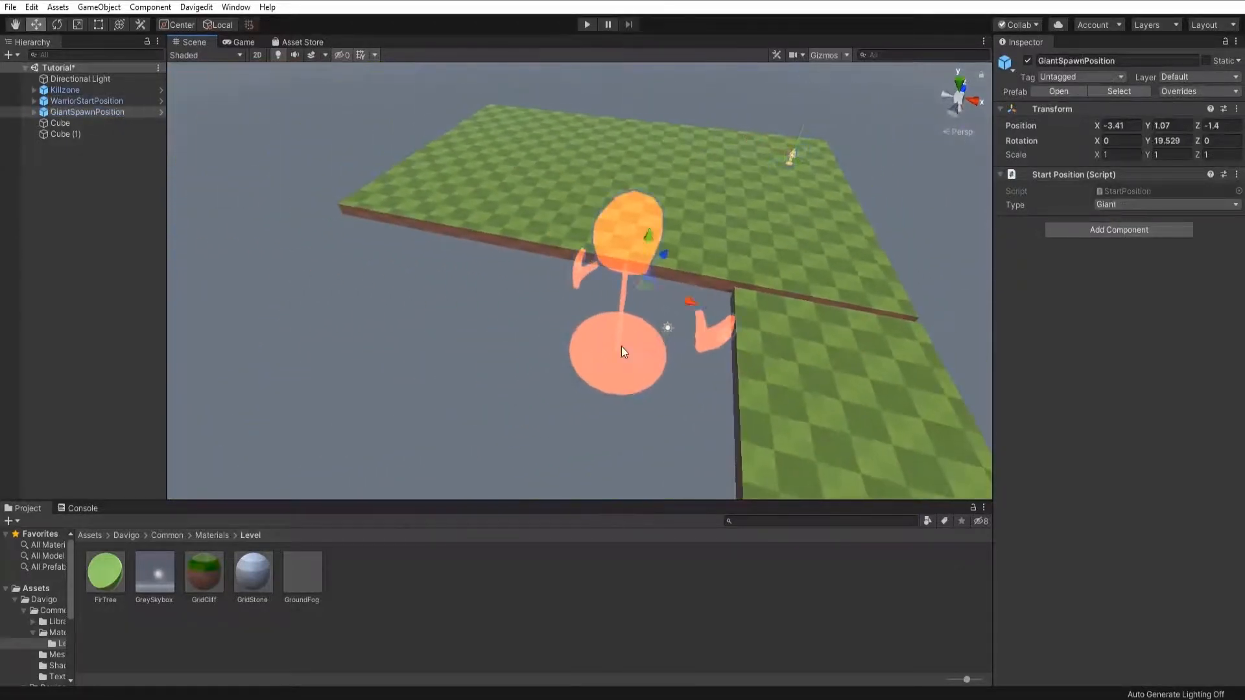
{"action": "left_click_drag", "start_coordinate": [675, 317], "coordinate": [701, 271]}
{"action": "key", "text": "w"}
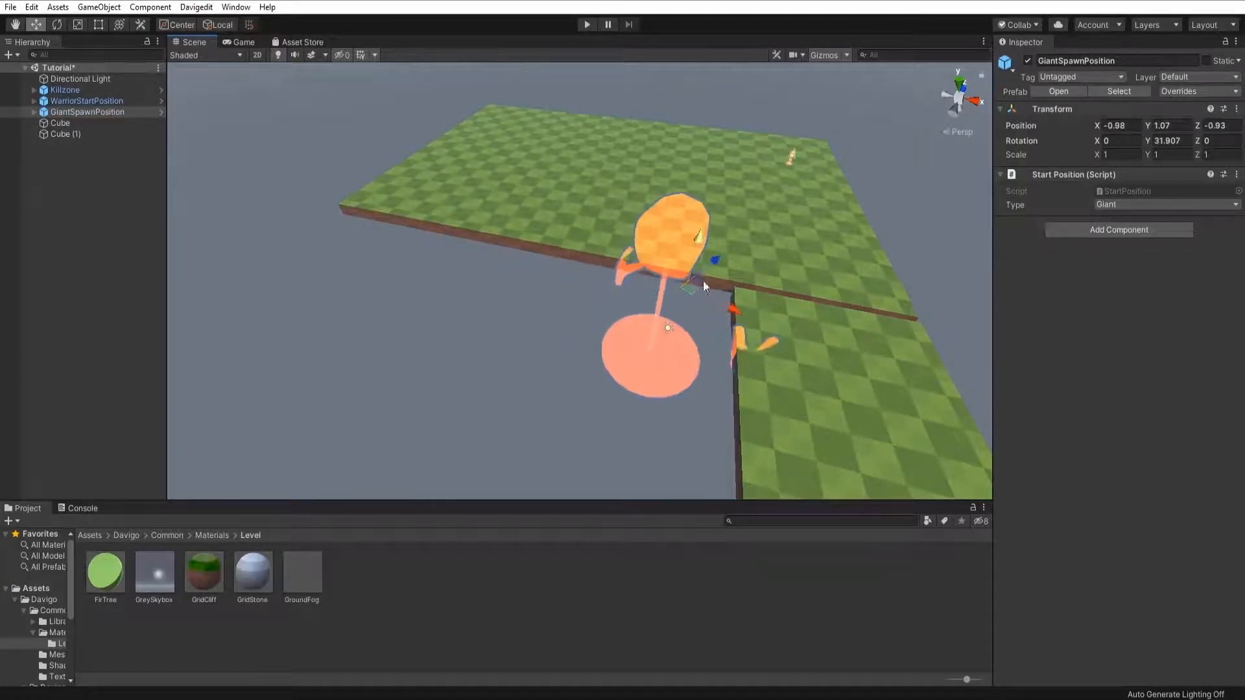
Rotate the giant start position to about -7.1° on Y and move it to about X -2.7, Y 1.24, Z 0.8.
{"action": "key", "text": "e"}
{"action": "right_click_drag", "start_coordinate": [703, 280], "coordinate": [621, 329]}
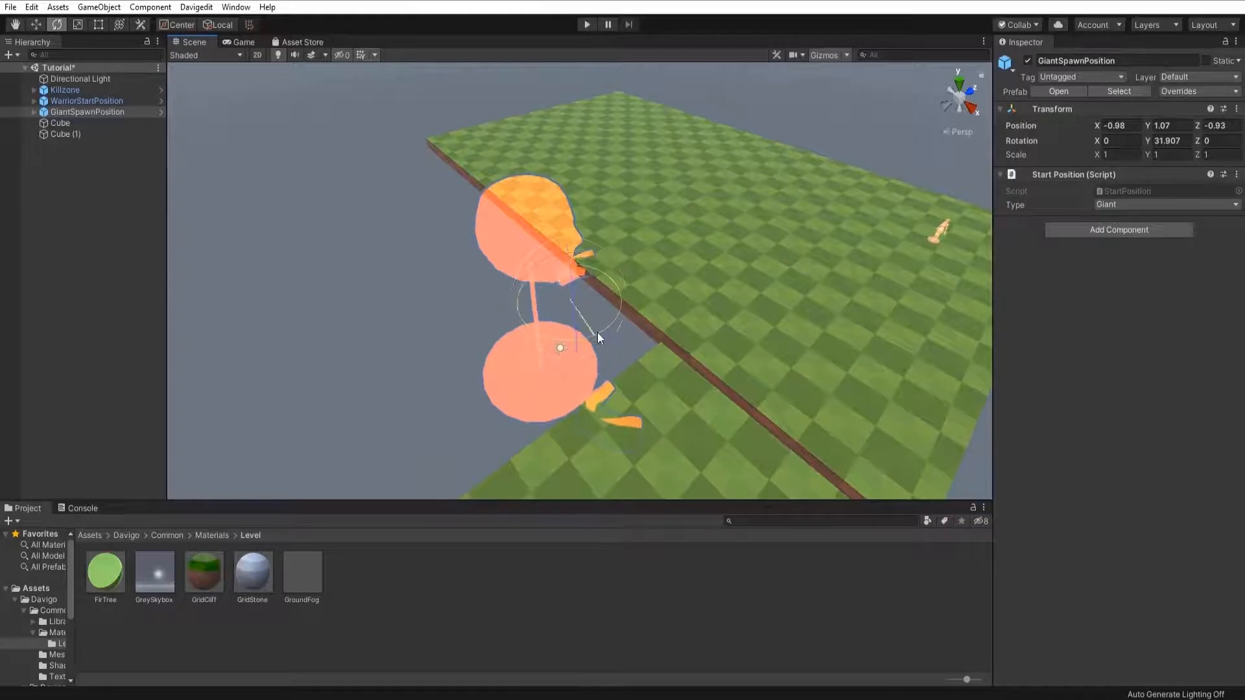
{"action": "left_click_drag", "start_coordinate": [597, 332], "coordinate": [666, 329]}
{"action": "key", "text": "w"}
{"action": "left_click_drag", "start_coordinate": [589, 320], "coordinate": [610, 278]}
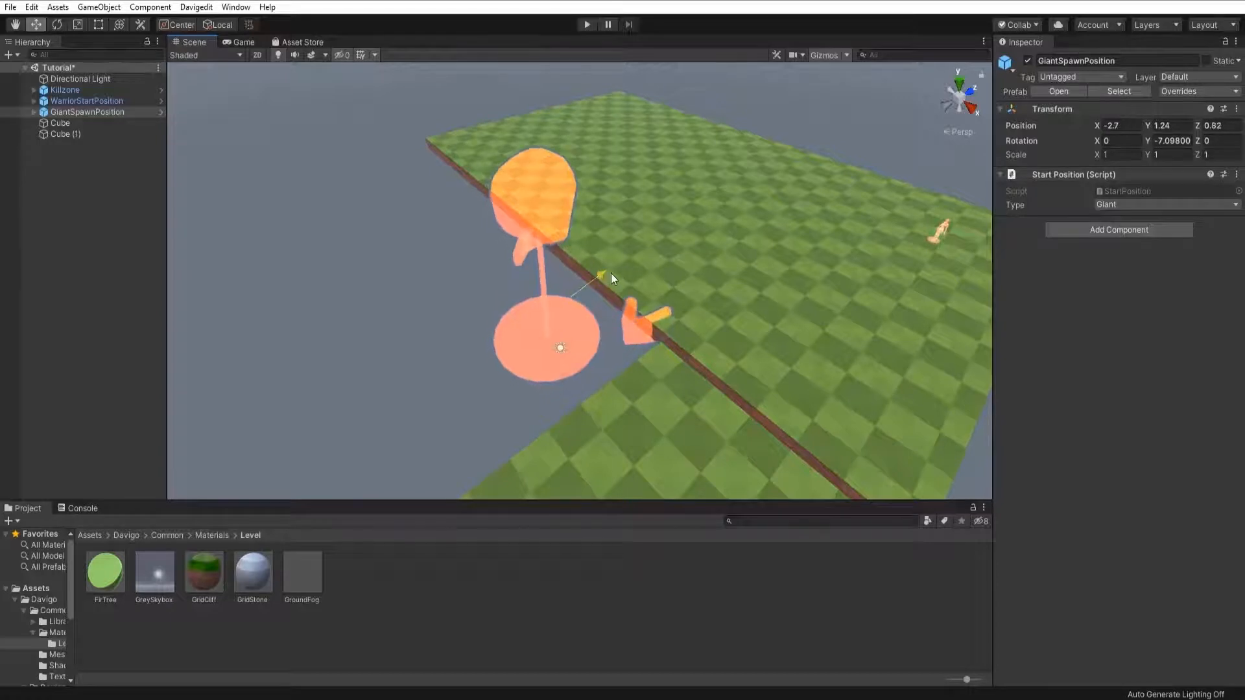
Fine-tune the giant start position's Y rotation to about -2.1°.
{"action": "right_click_drag", "start_coordinate": [611, 274], "coordinate": [521, 309]}
{"action": "key", "text": "e"}
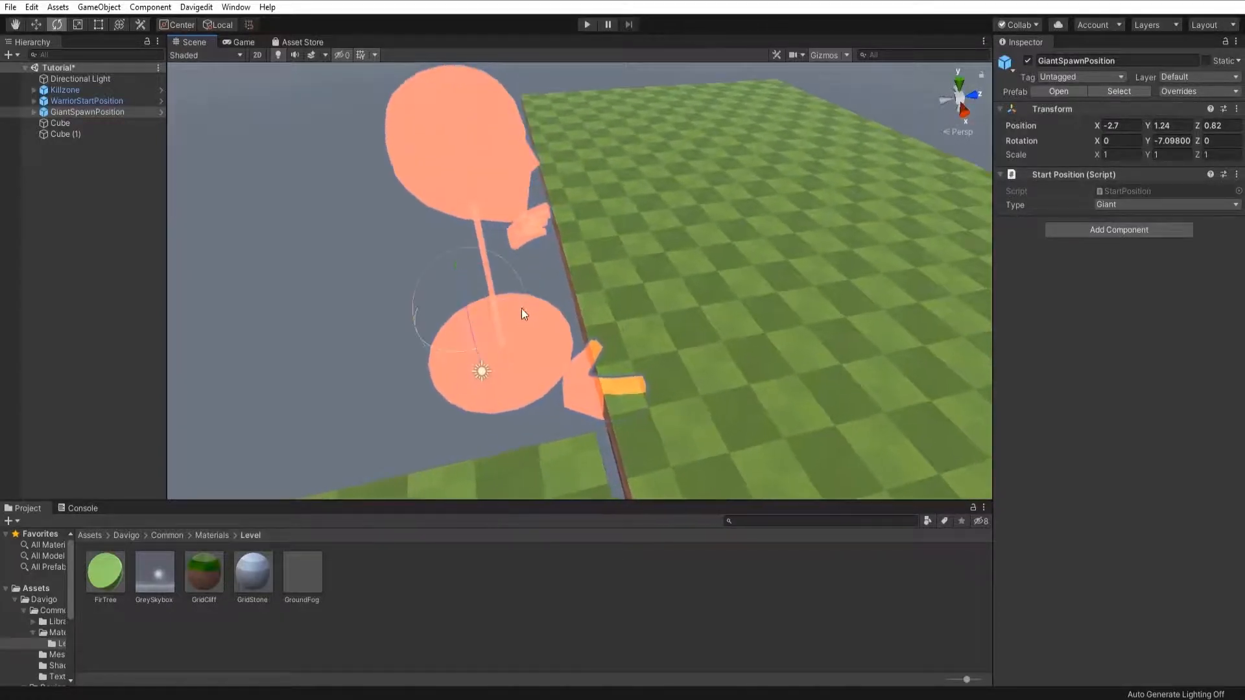
{"action": "left_click_drag", "start_coordinate": [509, 328], "coordinate": [504, 336]}
{"action": "key", "text": "w"}
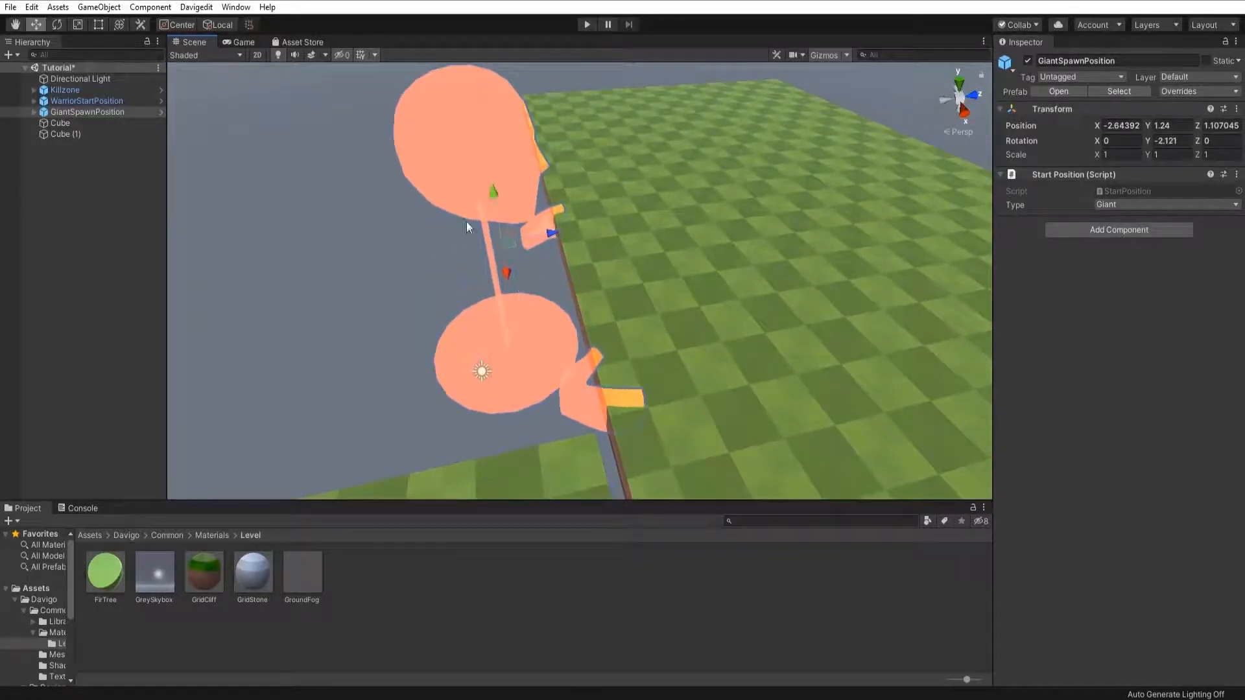
Select both grass platforms and shift them together a short distance along Z, away from the giant start position.
{"action": "right_click_drag", "start_coordinate": [472, 231], "coordinate": [433, 258]}
{"action": "key", "text": "s"}
{"action": "left_click", "coordinate": [437, 230]}
{"action": "left_click", "coordinate": [439, 361]}
{"action": "left_click", "coordinate": [535, 348], "text": "shift"}
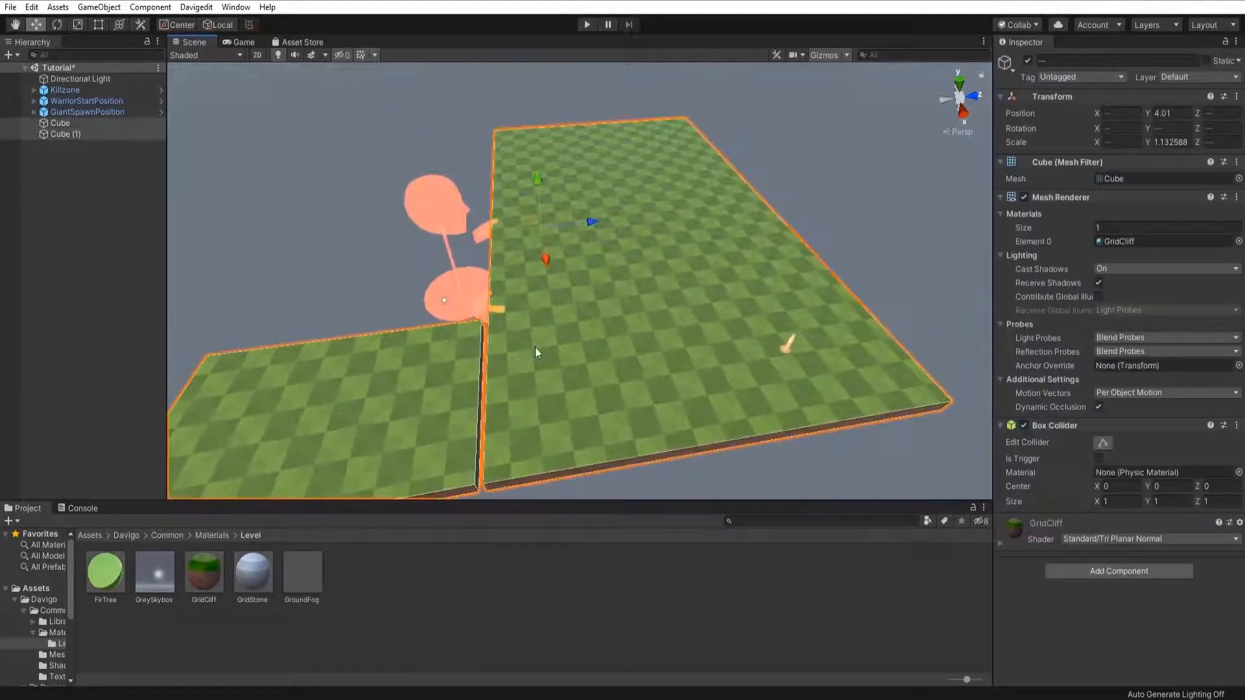
{"action": "left_click_drag", "start_coordinate": [589, 230], "coordinate": [605, 240]}
{"action": "left_click", "coordinate": [286, 216]}
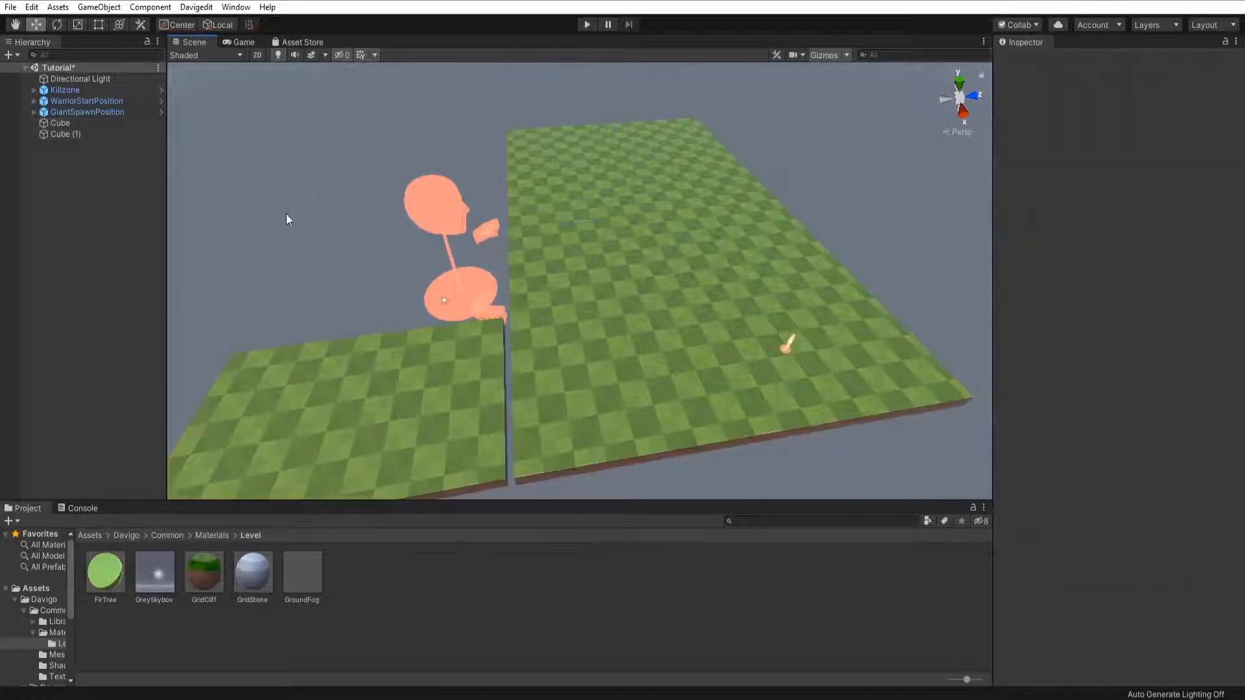
Open the Placeables folder inside the Davigedit package's Prefabs folder.
{"action": "right_click_drag", "start_coordinate": [463, 268], "coordinate": [472, 347]}
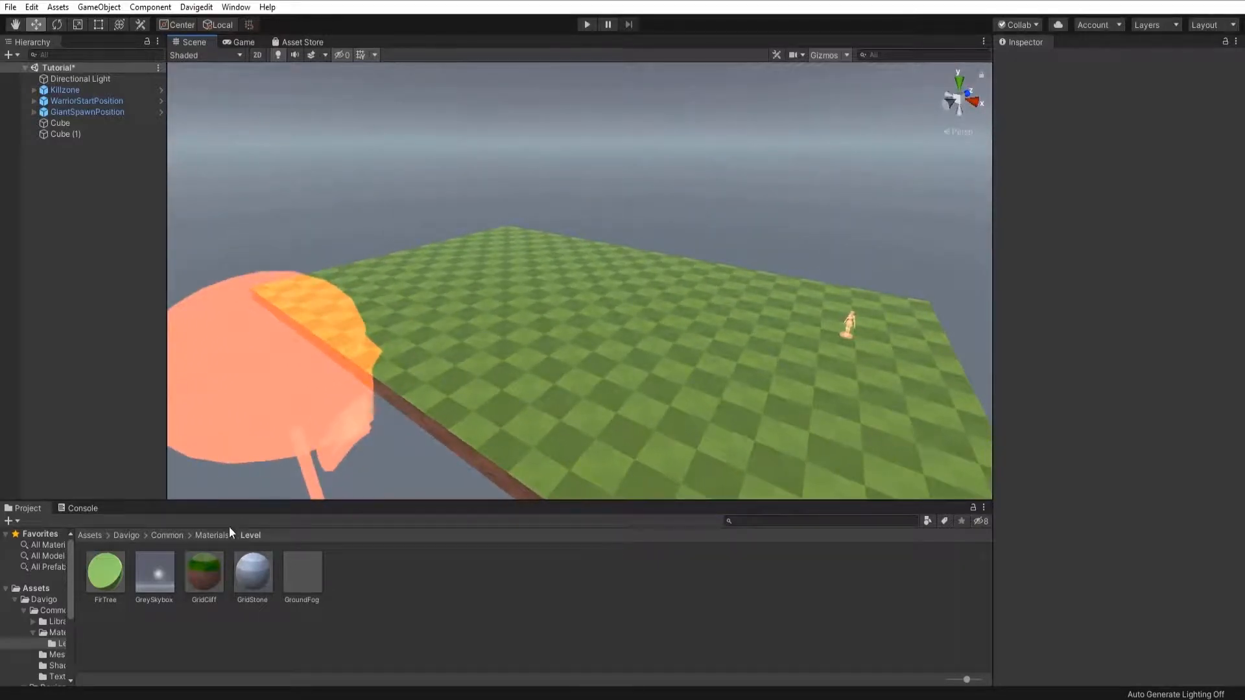
{"action": "left_click", "coordinate": [212, 535]}
{"action": "left_click", "coordinate": [165, 533]}
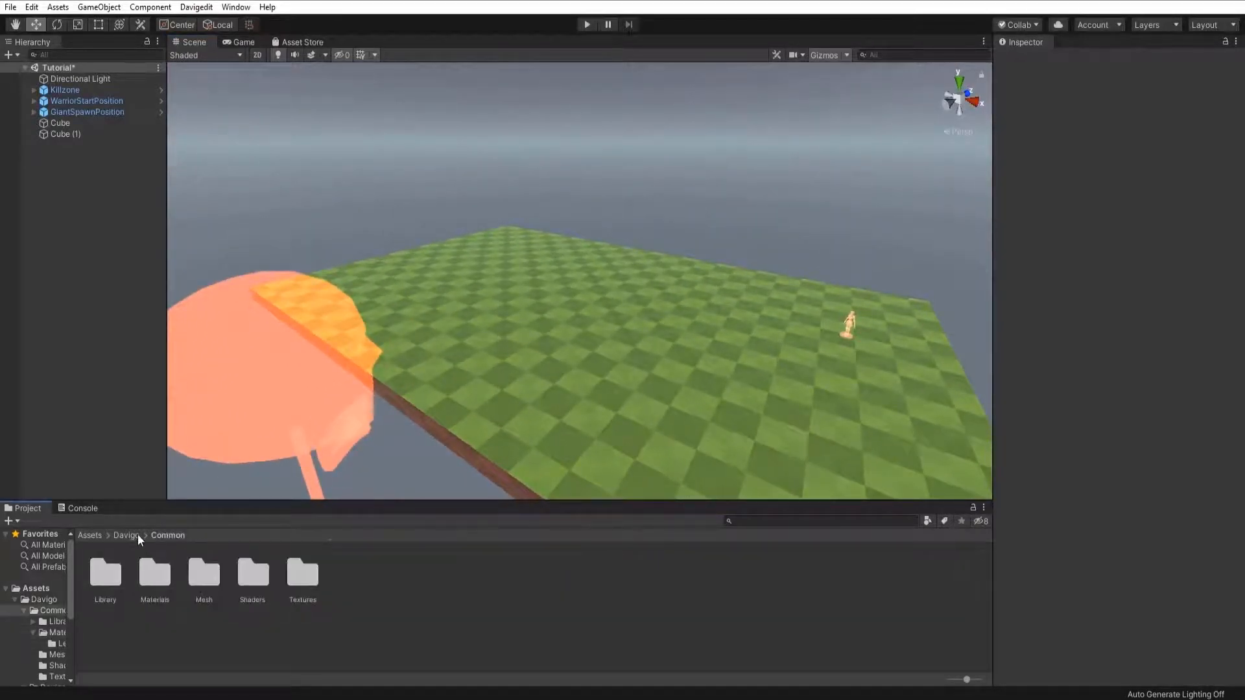
{"action": "left_click", "coordinate": [126, 535]}
{"action": "double_click", "coordinate": [154, 574]}
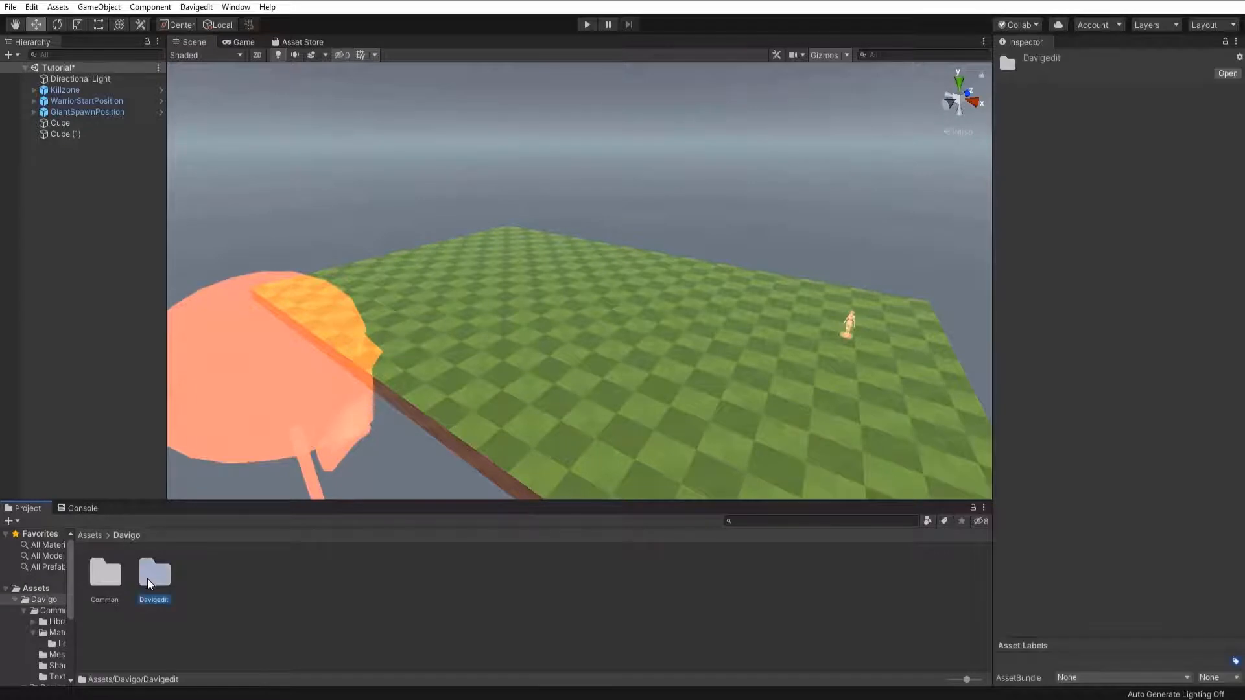
{"action": "double_click", "coordinate": [105, 574]}
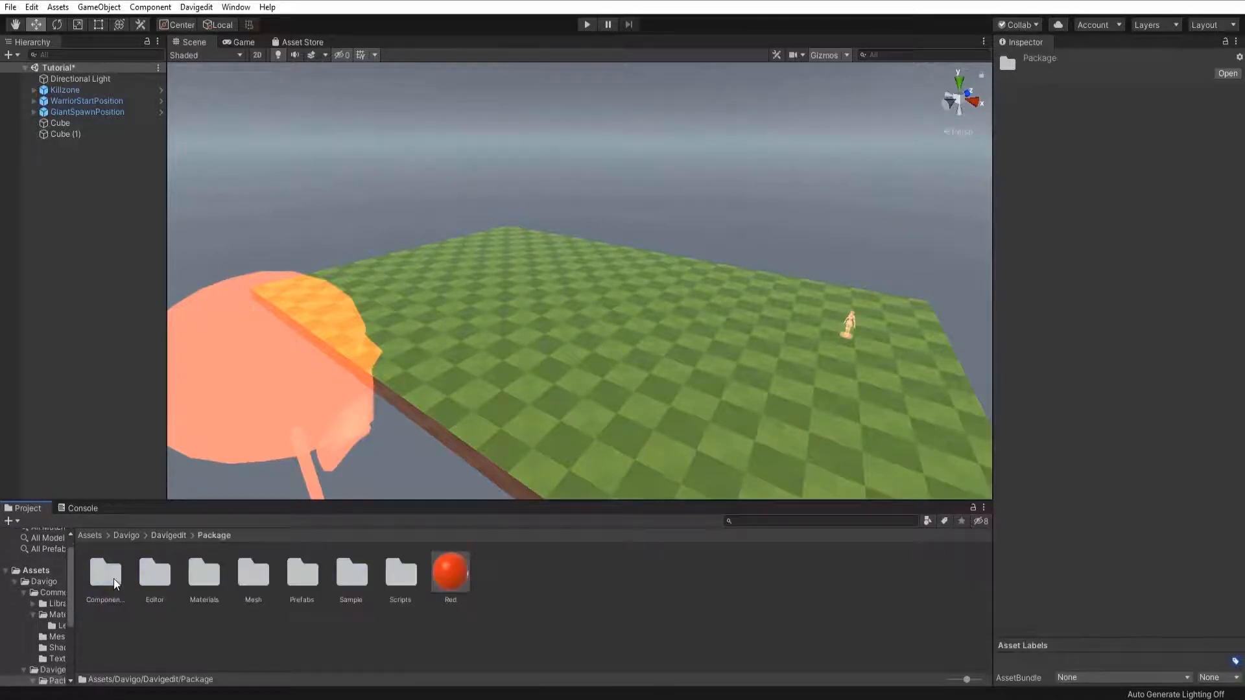
{"action": "left_click", "coordinate": [162, 535]}
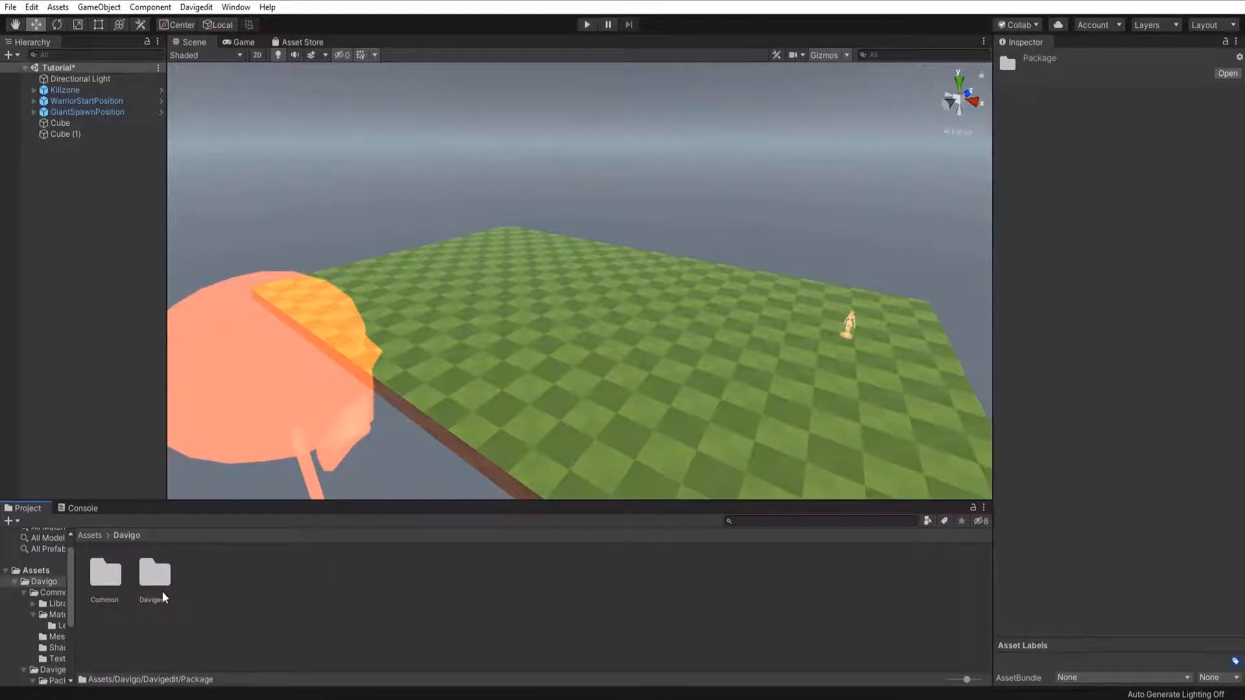
{"action": "double_click", "coordinate": [113, 586]}
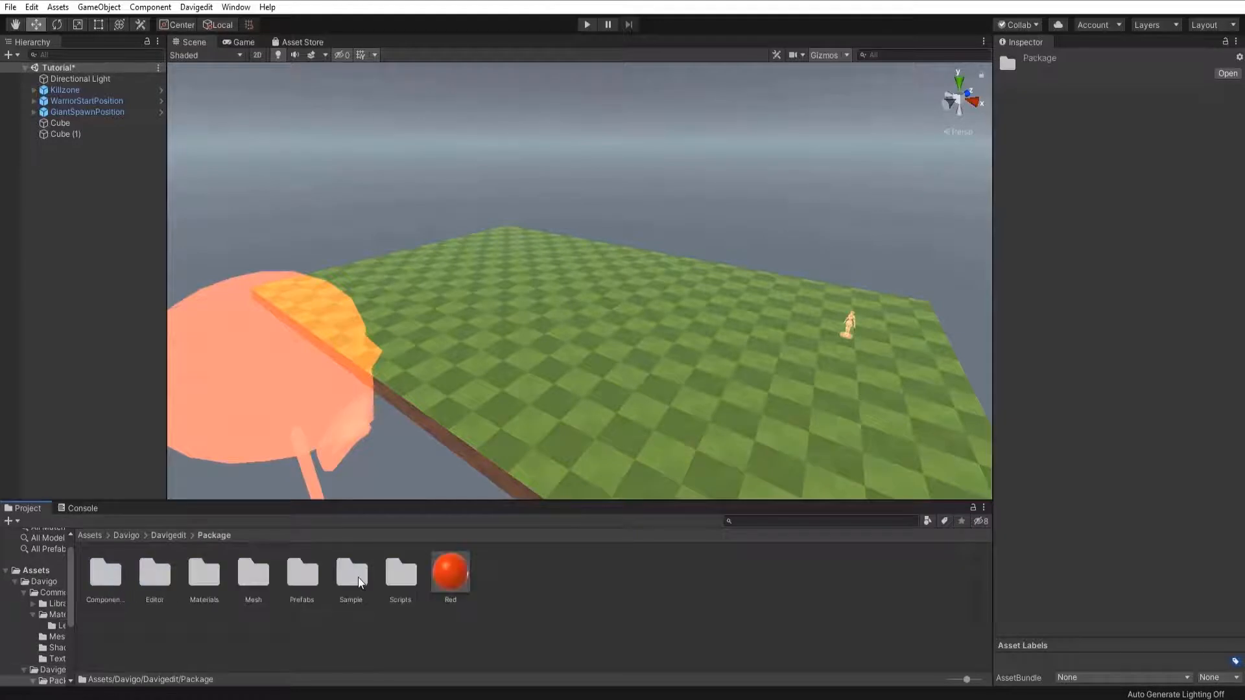
{"action": "double_click", "coordinate": [298, 580]}
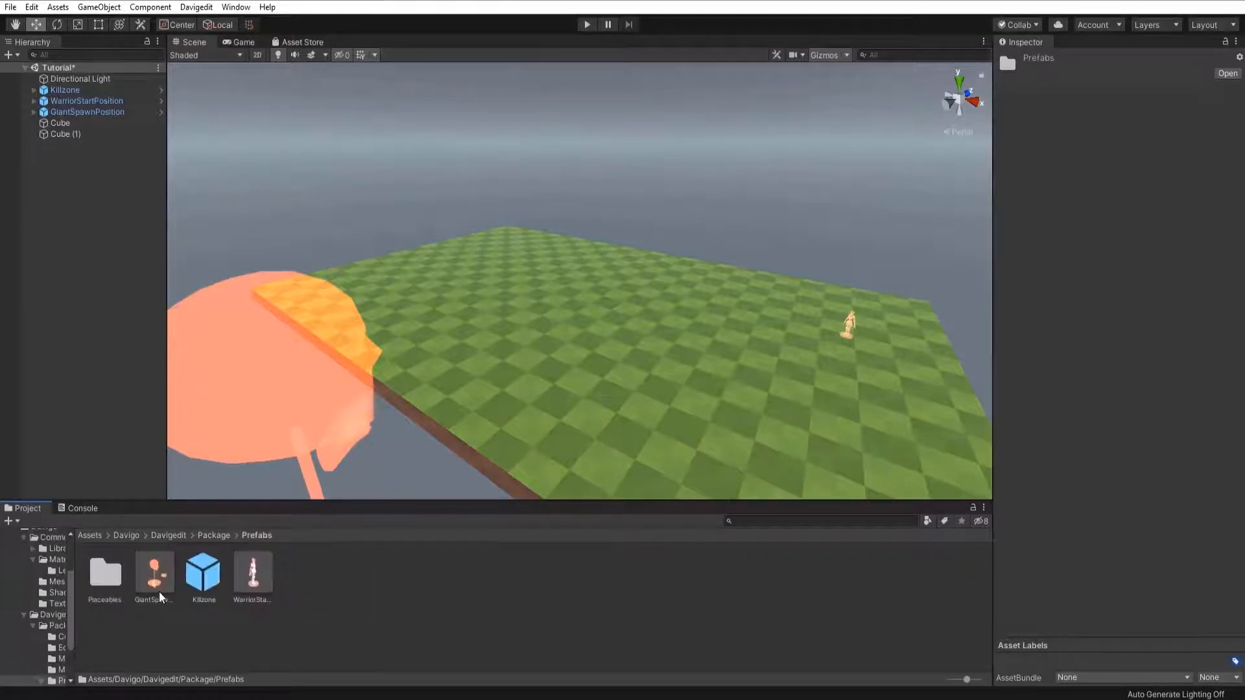
{"action": "double_click", "coordinate": [105, 583]}
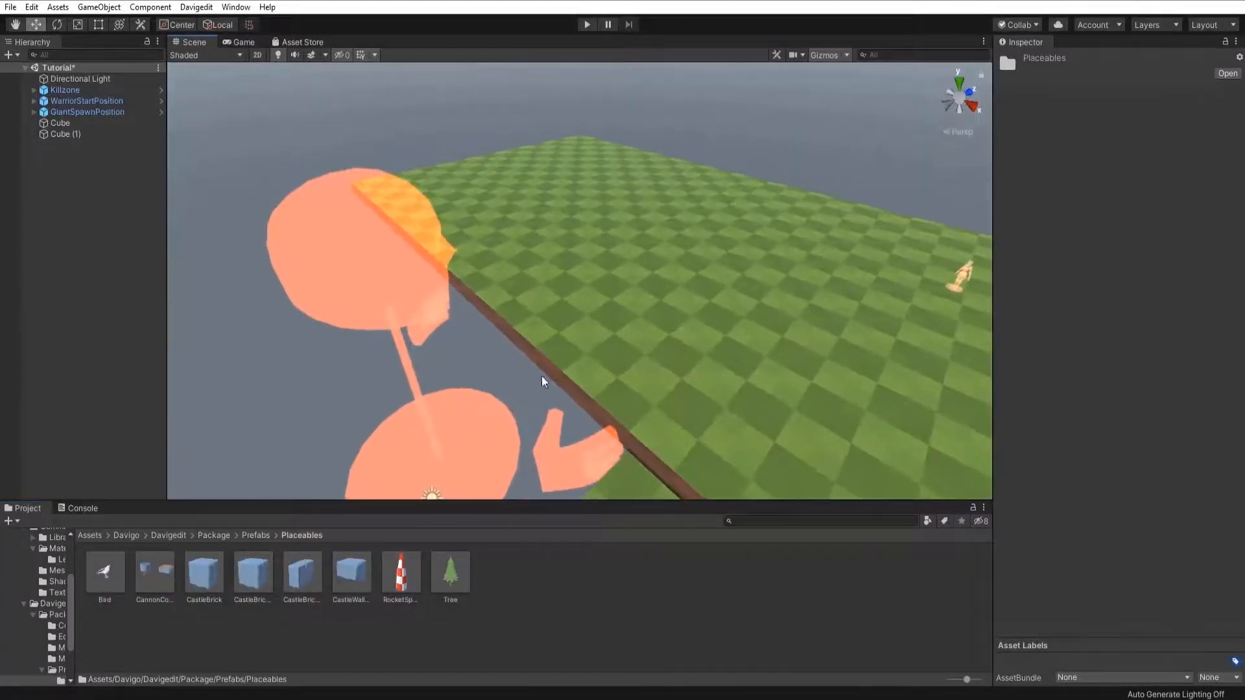
Place two CastleBrickWall prefabs side by side on the main platform, the second at about X -5.9, Y 6.33, Z 12.7.
{"action": "right_click_drag", "start_coordinate": [542, 382], "coordinate": [467, 434]}
{"action": "left_click_drag", "start_coordinate": [287, 583], "coordinate": [654, 319]}
{"action": "mouse_move", "coordinate": [654, 319]}
{"action": "right_mouse_down"}
{"action": "mouse_move", "coordinate": [627, 321]}
{"action": "mouse_move", "coordinate": [642, 322]}
{"action": "right_mouse_up"}
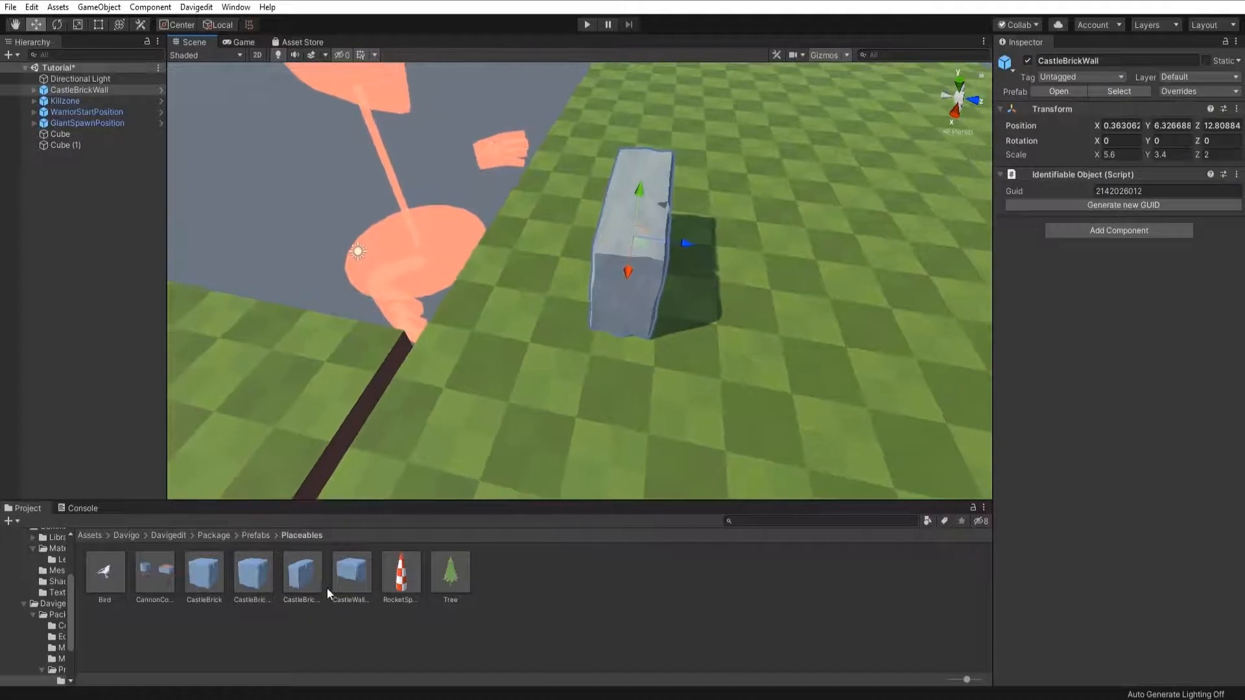
{"action": "left_click_drag", "start_coordinate": [308, 580], "coordinate": [708, 214]}
{"action": "right_click_drag", "start_coordinate": [746, 293], "coordinate": [487, 260]}
{"action": "left_click_drag", "start_coordinate": [488, 261], "coordinate": [536, 192]}
{"action": "right_click_drag", "start_coordinate": [535, 193], "coordinate": [555, 244]}
{"action": "key", "text": "s"}
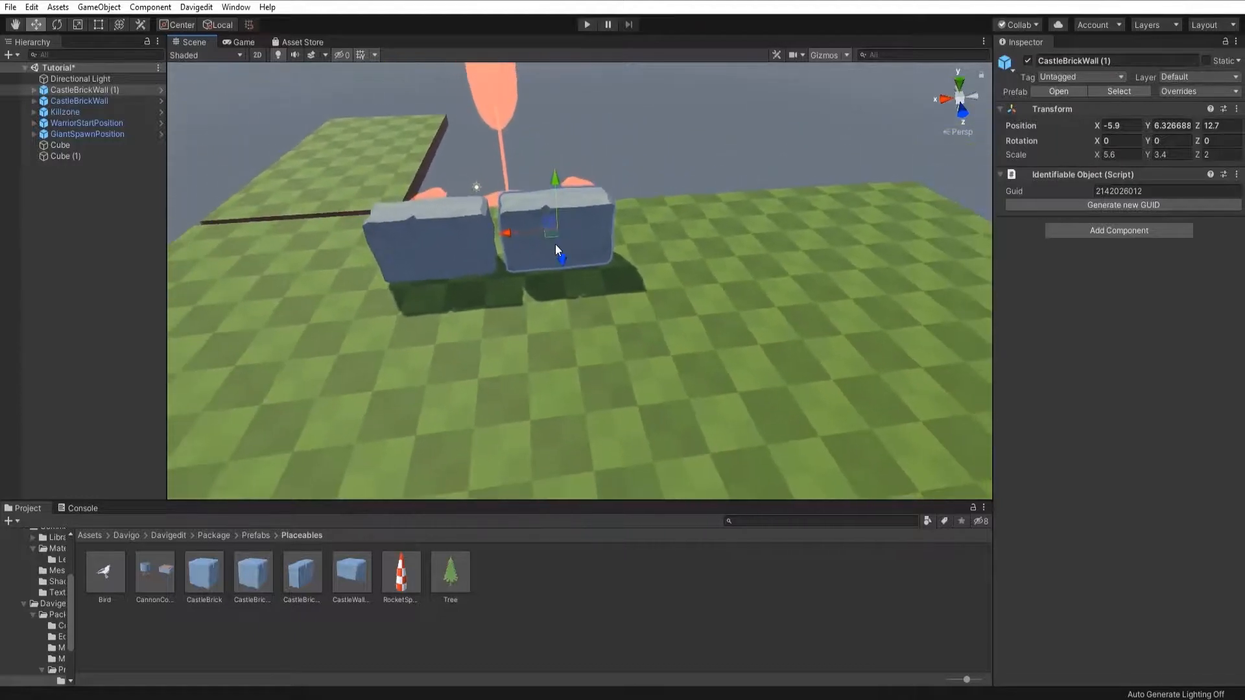
Move both castle brick walls farther from the giant, to about Z 17.3.
{"action": "left_click_drag", "start_coordinate": [555, 243], "coordinate": [565, 299]}
{"action": "left_click", "coordinate": [501, 260]}
{"action": "left_click_drag", "start_coordinate": [450, 254], "coordinate": [441, 310]}
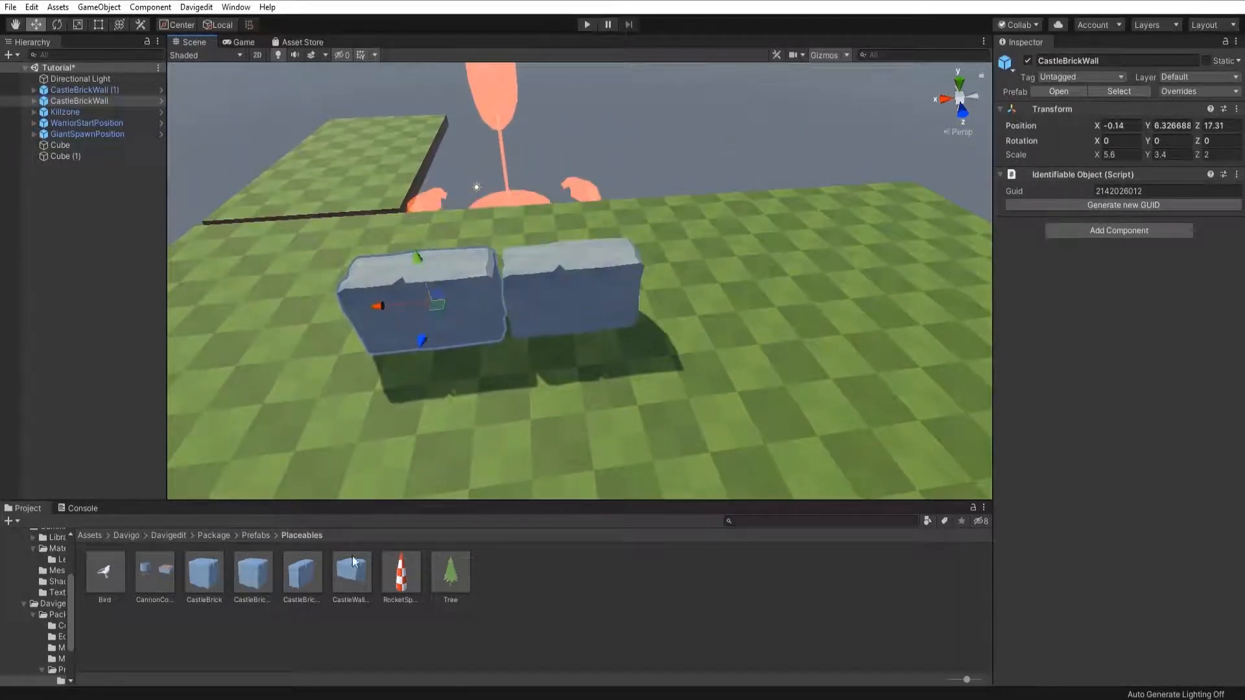
Place a third CastleBrickWall centred on top of the other two, at about X -2.96, Y 9.99, Z 17.3.
{"action": "left_click_drag", "start_coordinate": [217, 597], "coordinate": [505, 326]}
{"action": "left_click_drag", "start_coordinate": [492, 253], "coordinate": [481, 189]}
{"action": "right_click_drag", "start_coordinate": [517, 326], "coordinate": [567, 281]}
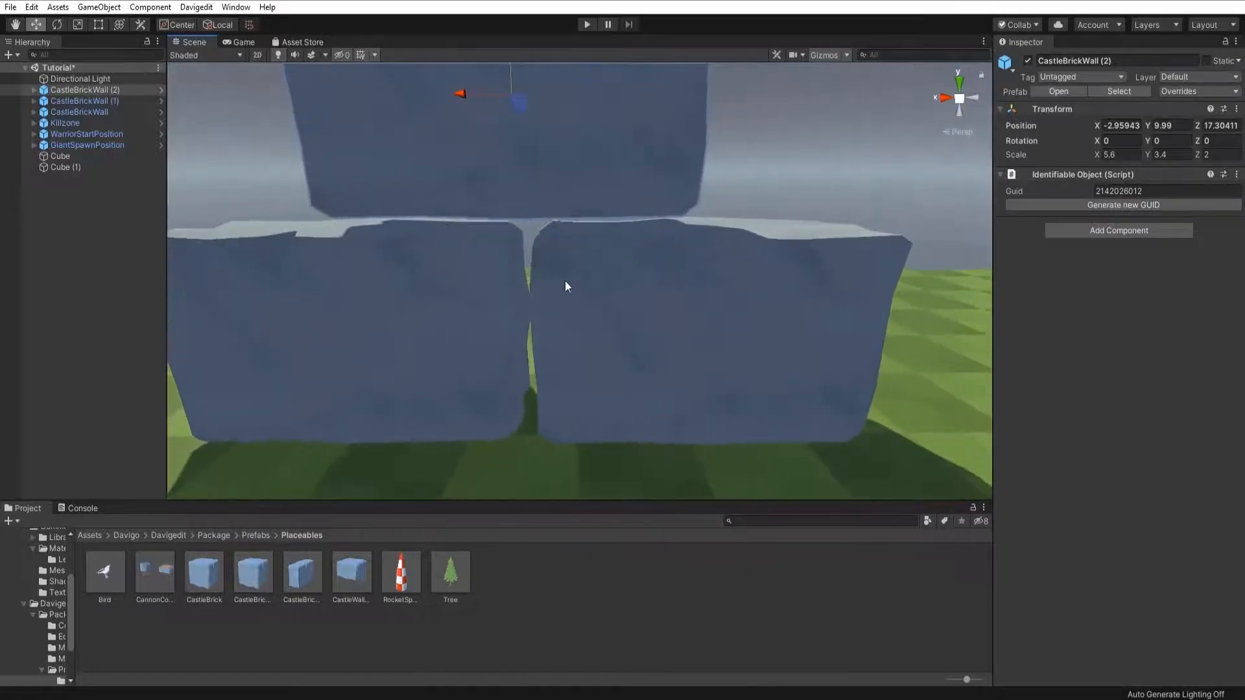
Shift the second lower castle wall slightly along X to widen the gap to its neighbour.
{"action": "left_click", "coordinate": [603, 305]}
{"action": "left_click_drag", "start_coordinate": [654, 330], "coordinate": [665, 329]}
{"action": "left_click", "coordinate": [497, 325]}
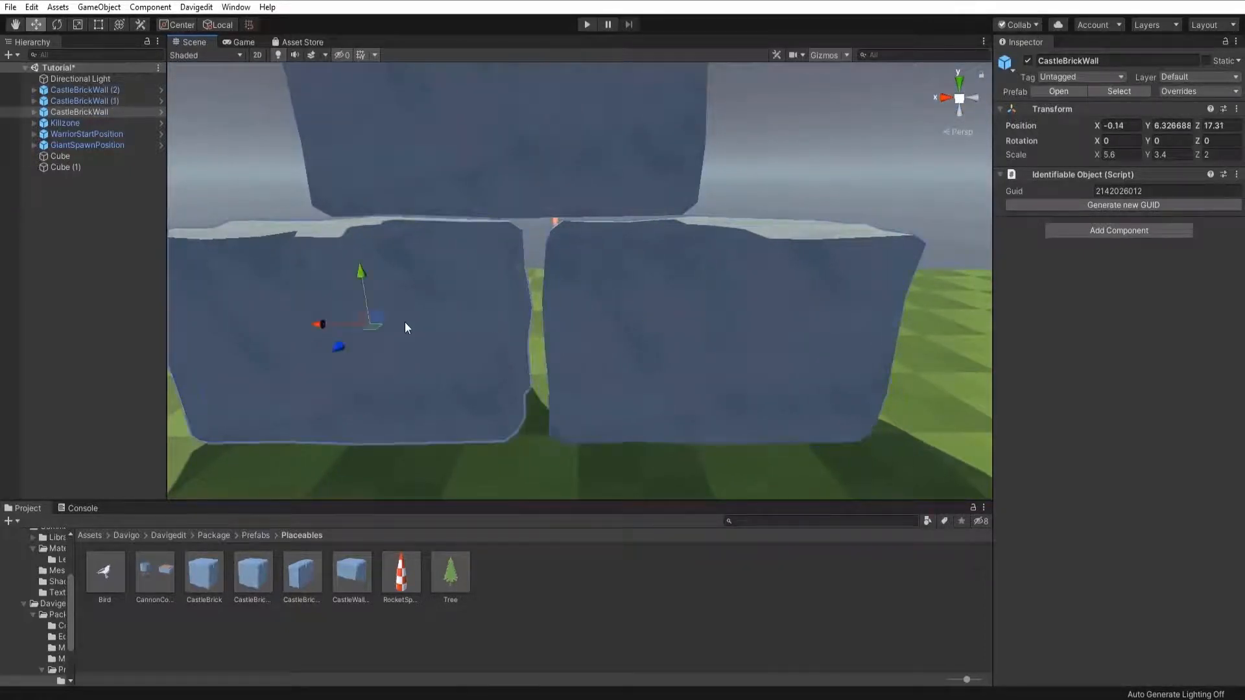
{"action": "left_click", "coordinate": [449, 190]}
Place a RocketSpawner behind the castle walls on the warrior's side, at about X -2.56, Y 4.58, Z 20.
{"action": "right_click_drag", "start_coordinate": [450, 191], "coordinate": [572, 278]}
{"action": "key", "text": "s"}
{"action": "right_click_drag", "start_coordinate": [613, 286], "coordinate": [888, 261]}
{"action": "key", "text": "w"}
{"action": "right_click_drag", "start_coordinate": [548, 264], "coordinate": [607, 295]}
{"action": "key", "text": "s"}
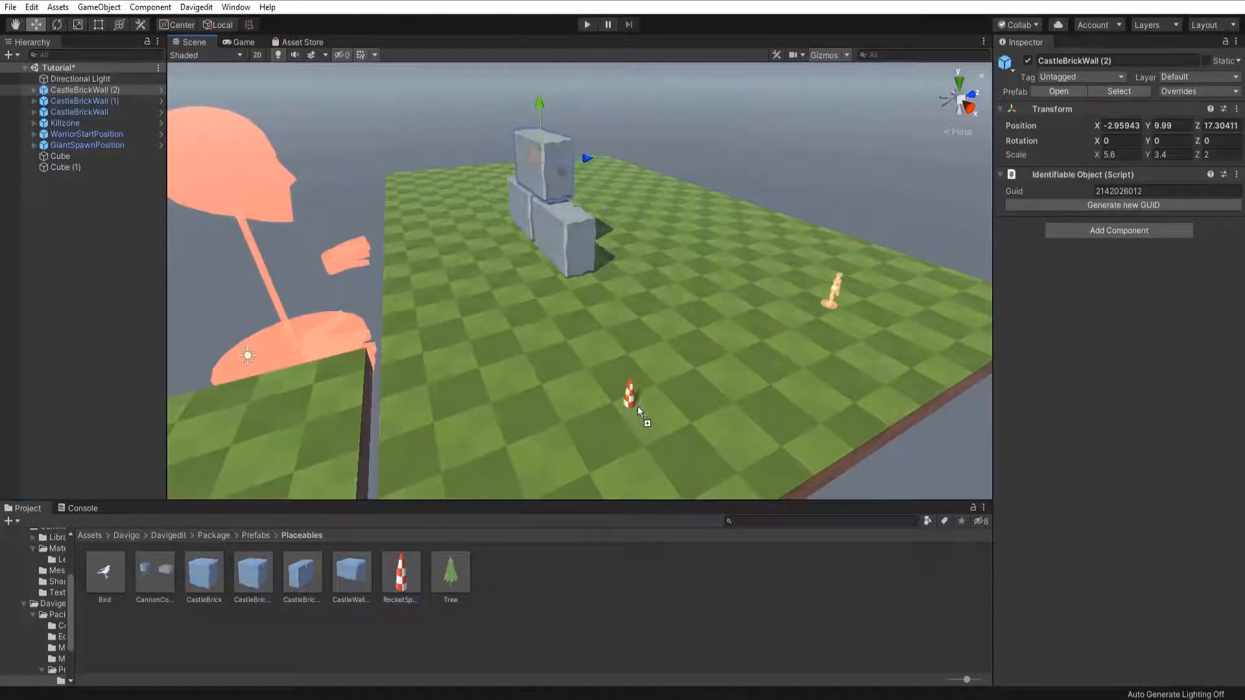
{"action": "left_click_drag", "start_coordinate": [628, 285], "coordinate": [630, 288]}
{"action": "right_click_drag", "start_coordinate": [631, 289], "coordinate": [519, 292]}
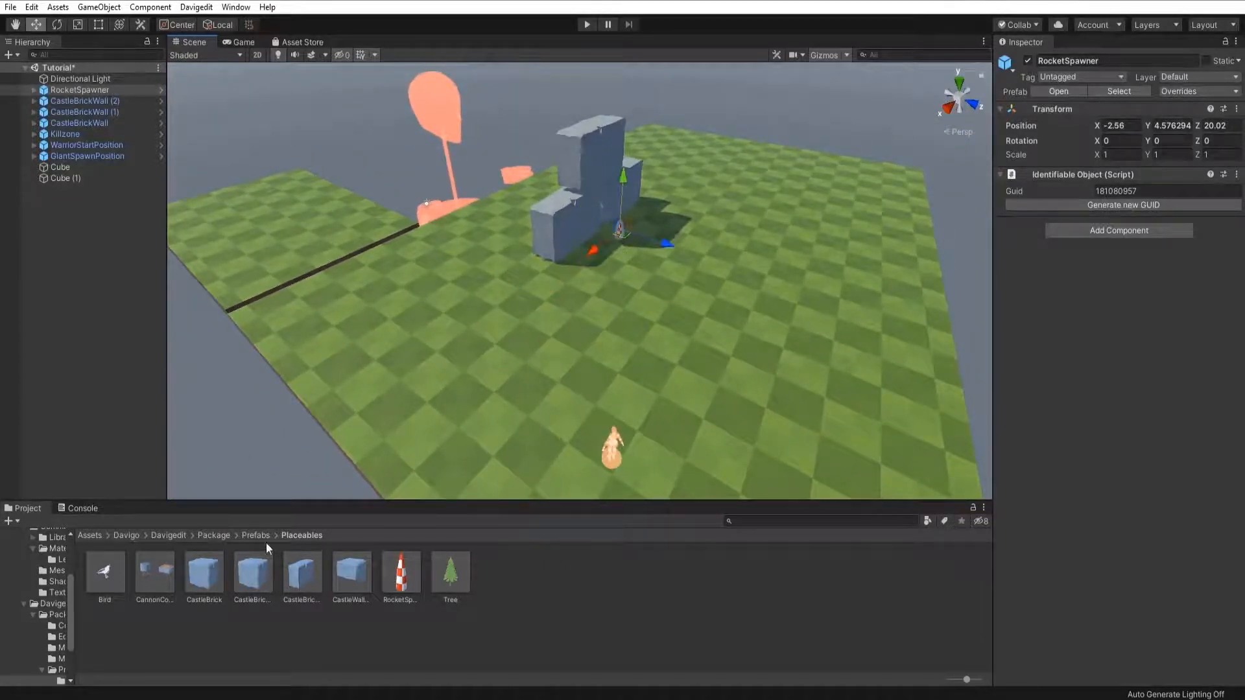
Place a CannonController on the smaller platform at about X 14.6, Y 4.47, Z 0.77, rotated about 88.3° on Y.
{"action": "right_click_drag", "start_coordinate": [367, 403], "coordinate": [479, 418]}
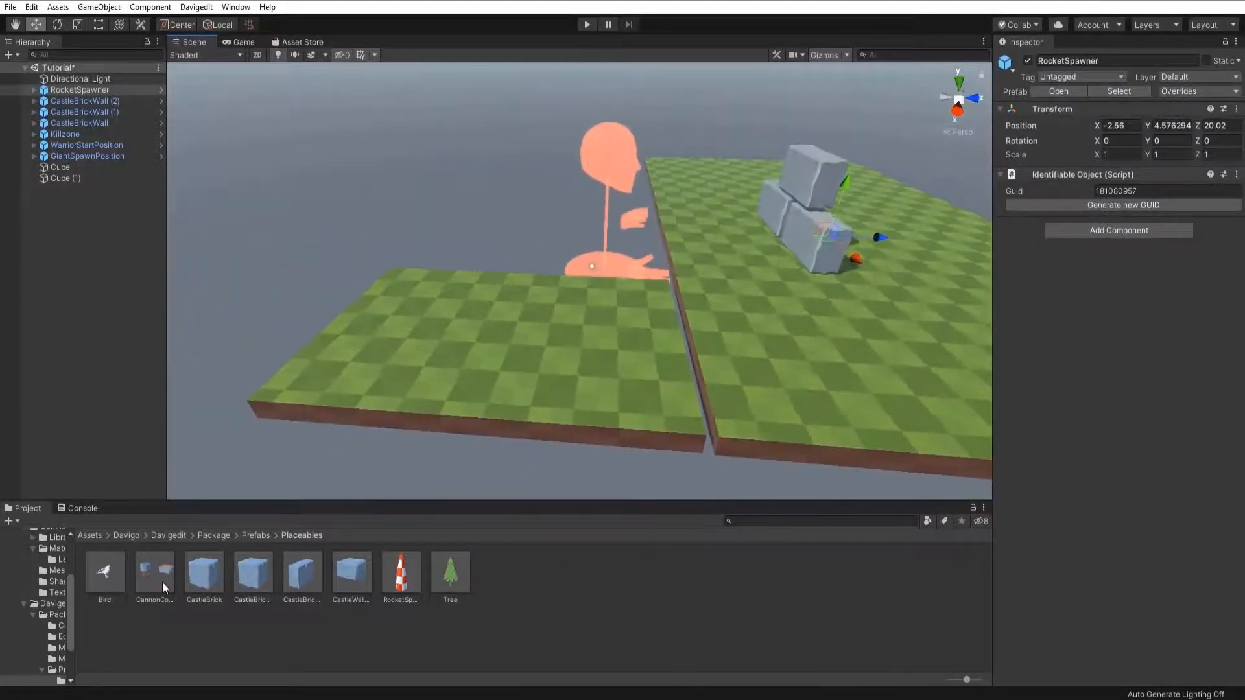
{"action": "left_click_drag", "start_coordinate": [164, 587], "coordinate": [468, 447]}
{"action": "key", "text": "e"}
{"action": "key", "text": "w"}
{"action": "key", "text": "d"}
{"action": "right_click_drag", "start_coordinate": [589, 437], "coordinate": [507, 371]}
{"action": "left_click", "coordinate": [524, 363]}
{"action": "left_click", "coordinate": [563, 364]}
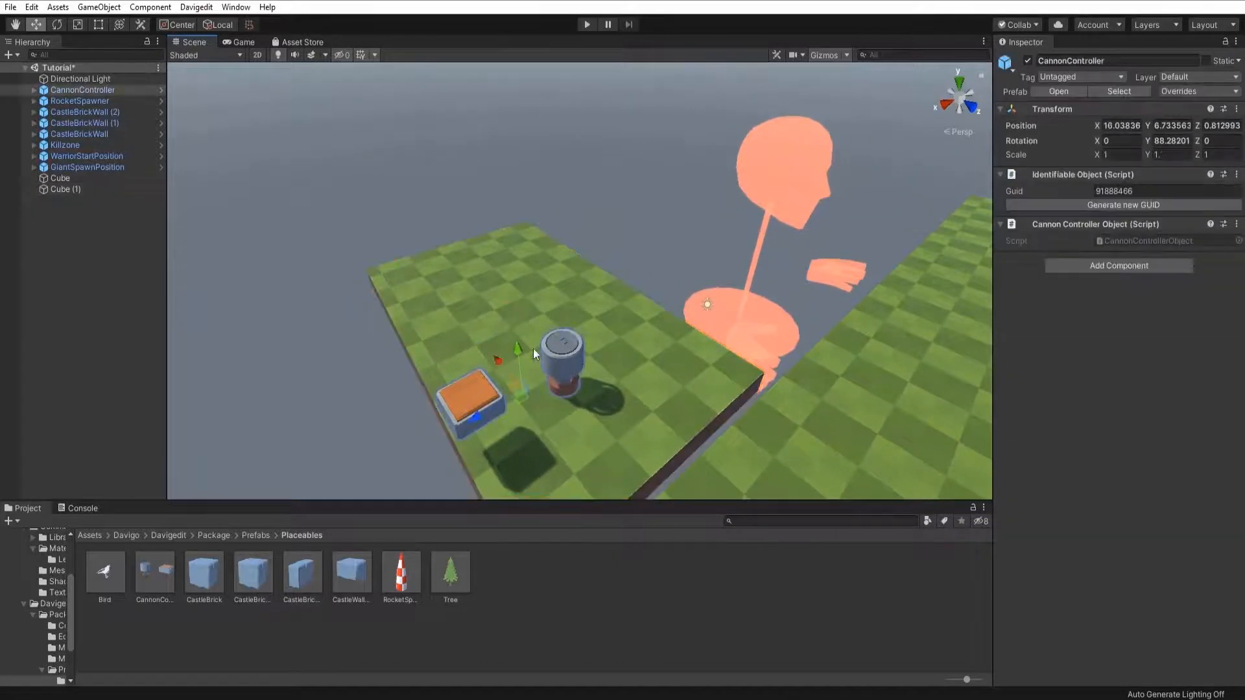
{"action": "left_click_drag", "start_coordinate": [533, 349], "coordinate": [512, 447]}
{"action": "left_click", "coordinate": [491, 442]}
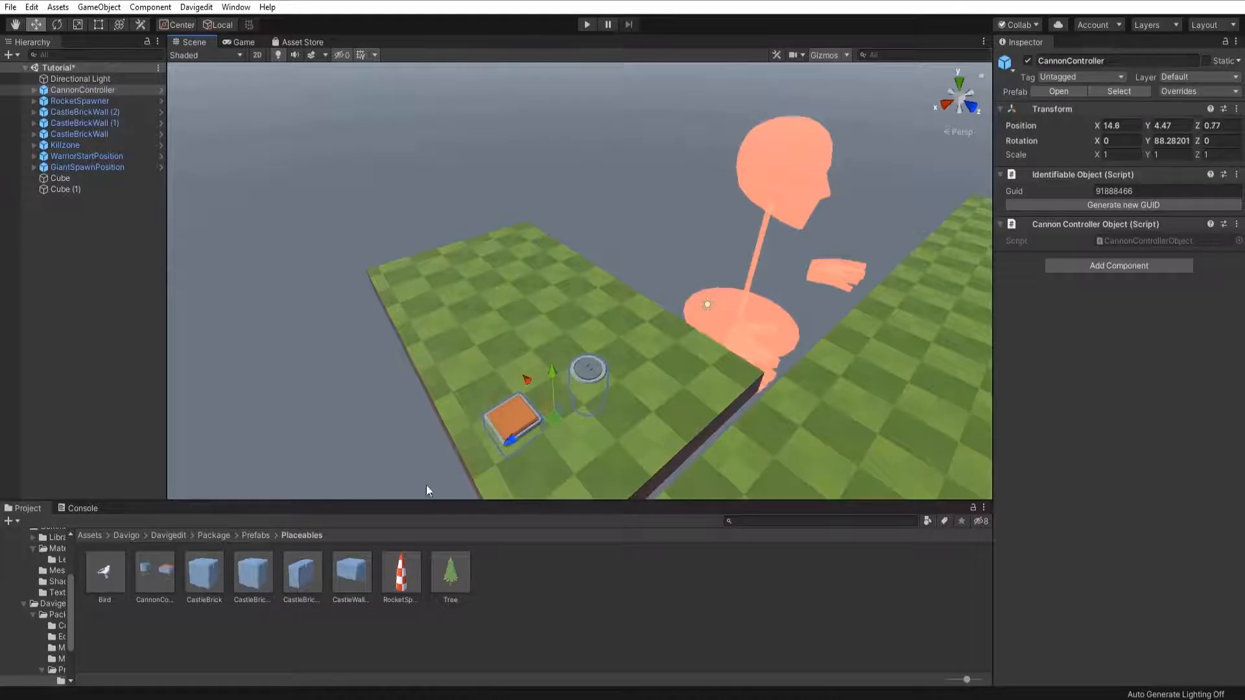
Fine-tune the cannon controller's height to about Y 4.45 so its base sits sunk into the platform.
{"action": "right_click_drag", "start_coordinate": [510, 433], "coordinate": [702, 352]}
{"action": "key", "text": "w"}
{"action": "key", "text": "a"}
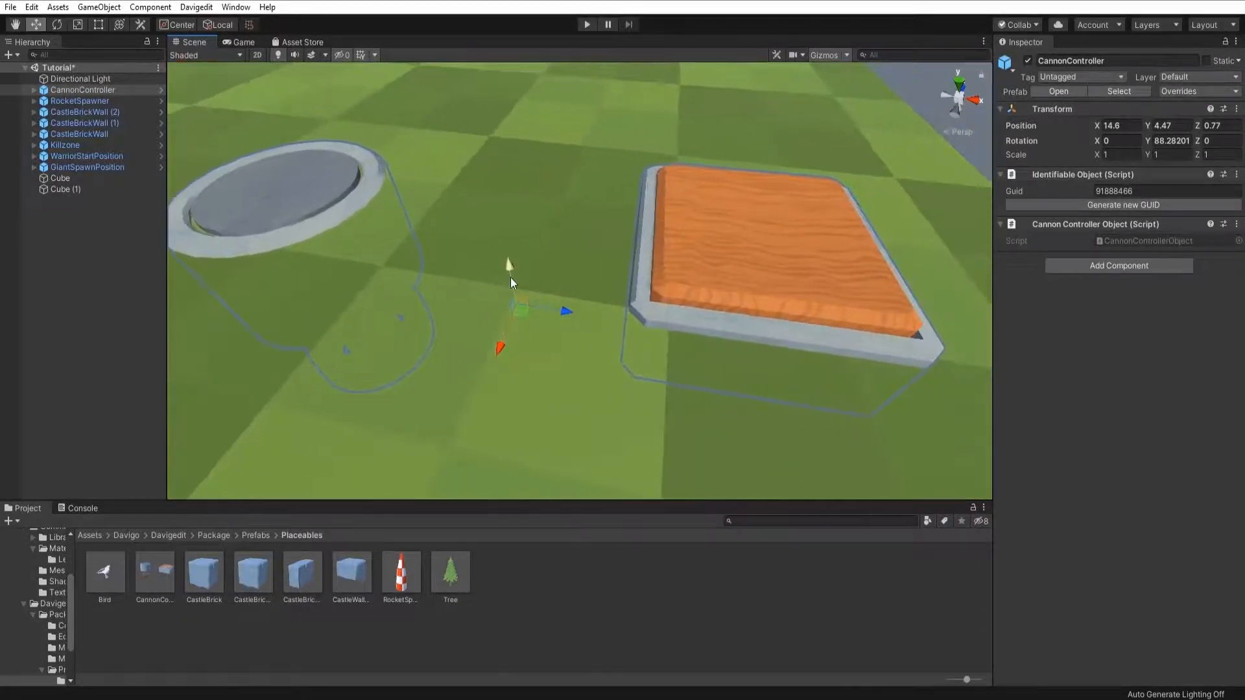
{"action": "left_click_drag", "start_coordinate": [511, 275], "coordinate": [516, 281]}
{"action": "left_click_drag", "start_coordinate": [663, 302], "coordinate": [401, 242], "text": "alt"}
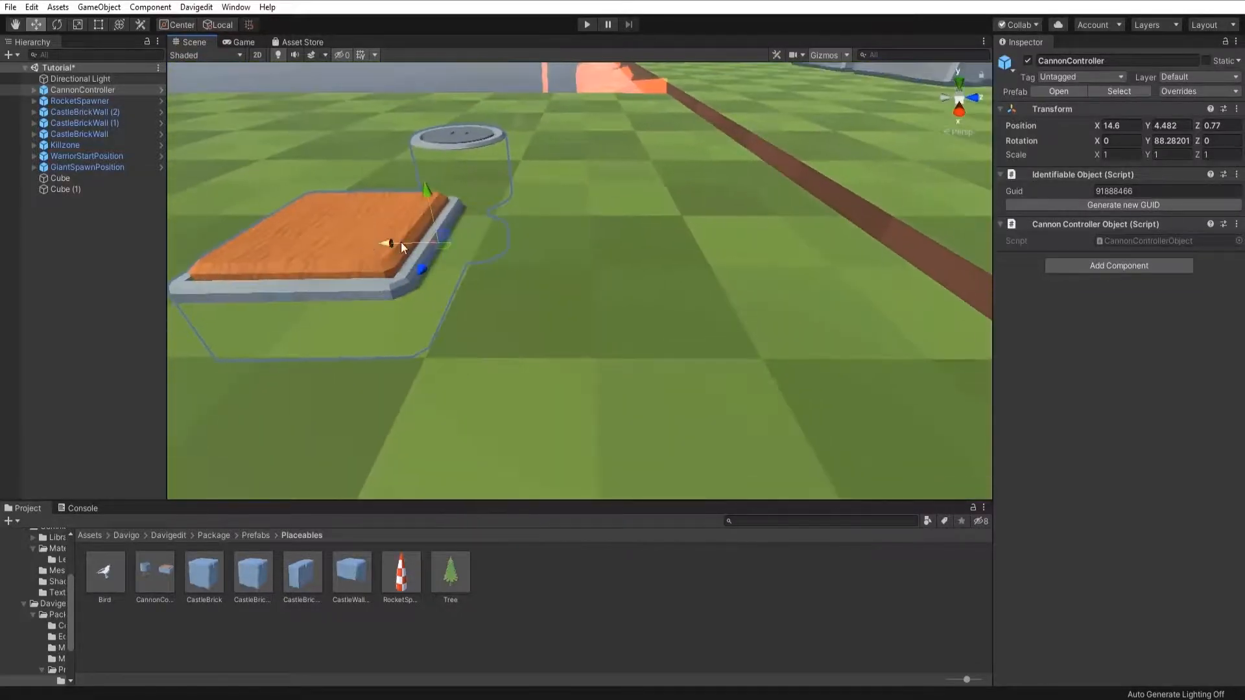
{"action": "left_click_drag", "start_coordinate": [435, 205], "coordinate": [433, 195]}
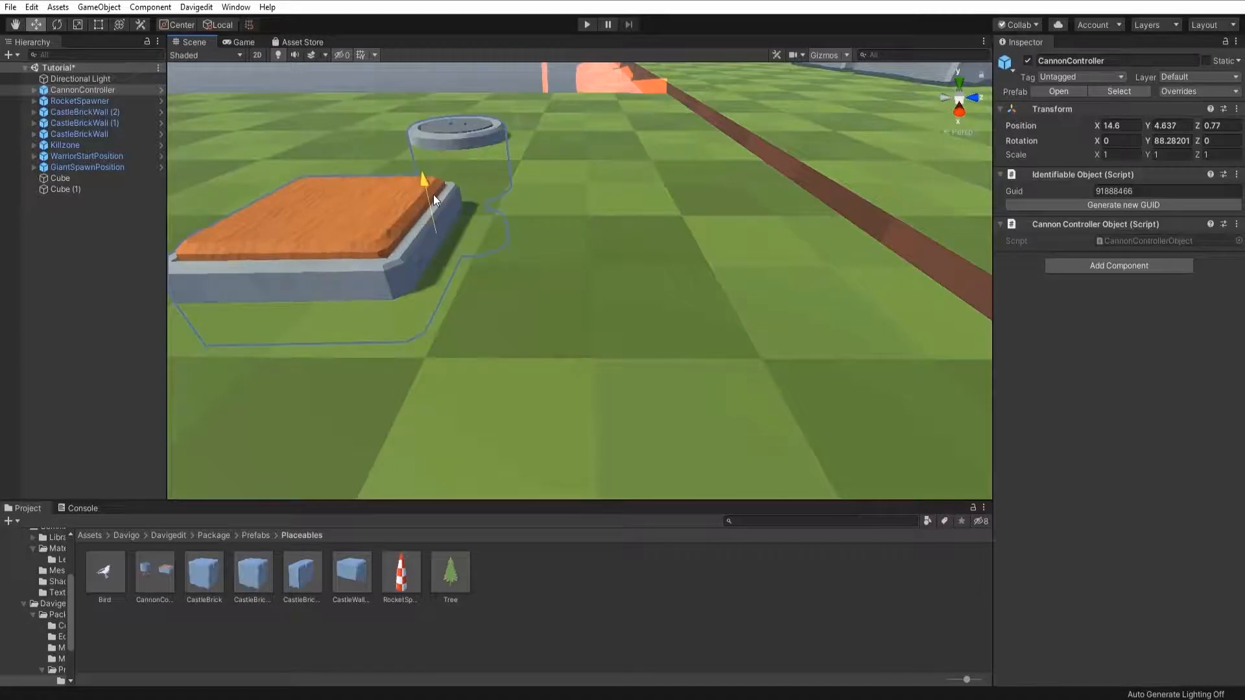
{"action": "left_click_drag", "start_coordinate": [585, 243], "coordinate": [549, 281], "text": "alt"}
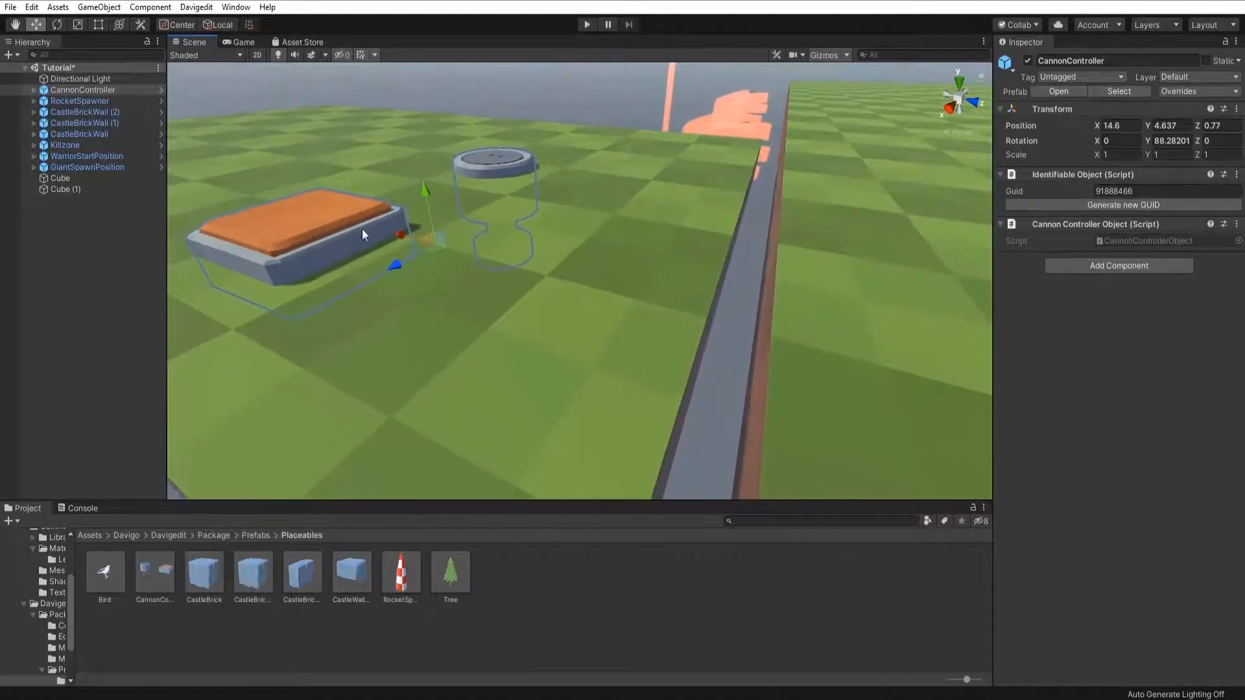
{"action": "right_click_drag", "start_coordinate": [361, 234], "coordinate": [922, 243]}
{"action": "key", "text": "s"}
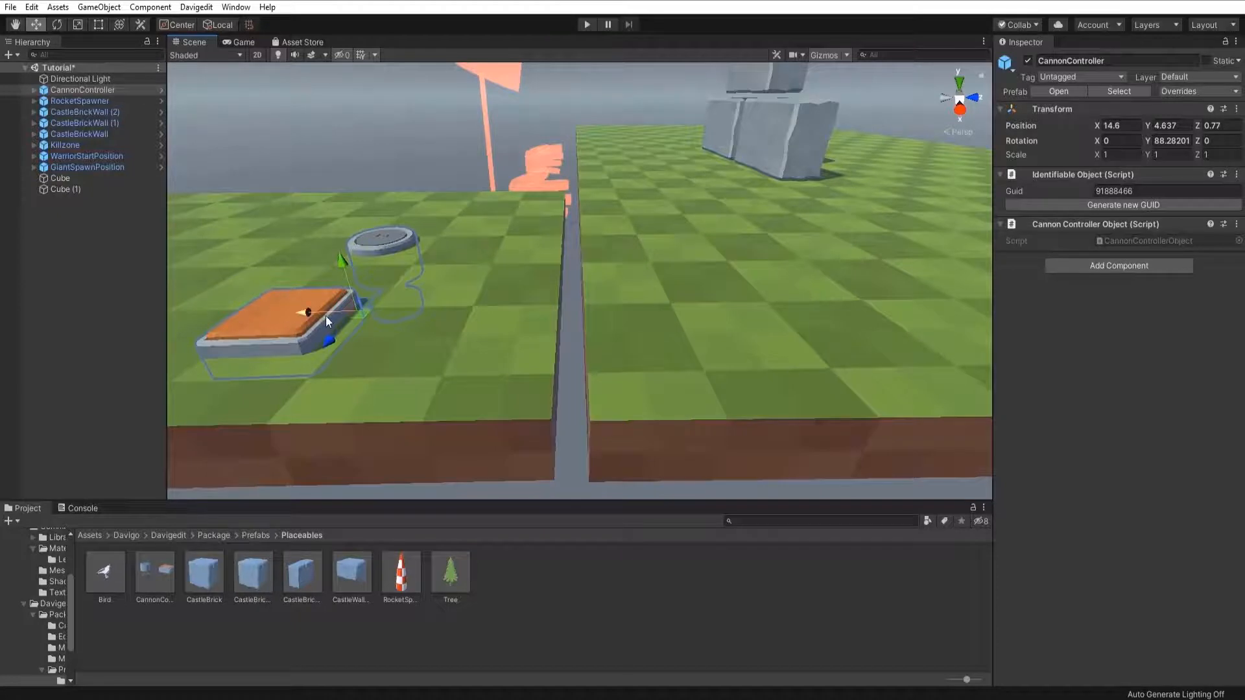
{"action": "right_click_drag", "start_coordinate": [325, 317], "coordinate": [329, 319]}
{"action": "left_click_drag", "start_coordinate": [337, 264], "coordinate": [334, 275]}
Duplicate the cannon controller three times, space the copies in a row across the smaller platform, and select all four.
{"action": "key", "text": "a"}
{"action": "mouse_move", "coordinate": [389, 315]}
{"action": "right_mouse_down"}
{"action": "mouse_move", "coordinate": [402, 314]}
{"action": "mouse_move", "coordinate": [388, 314]}
{"action": "right_mouse_up"}
{"action": "key", "text": "s"}
{"action": "key", "text": "ctrl+d"}
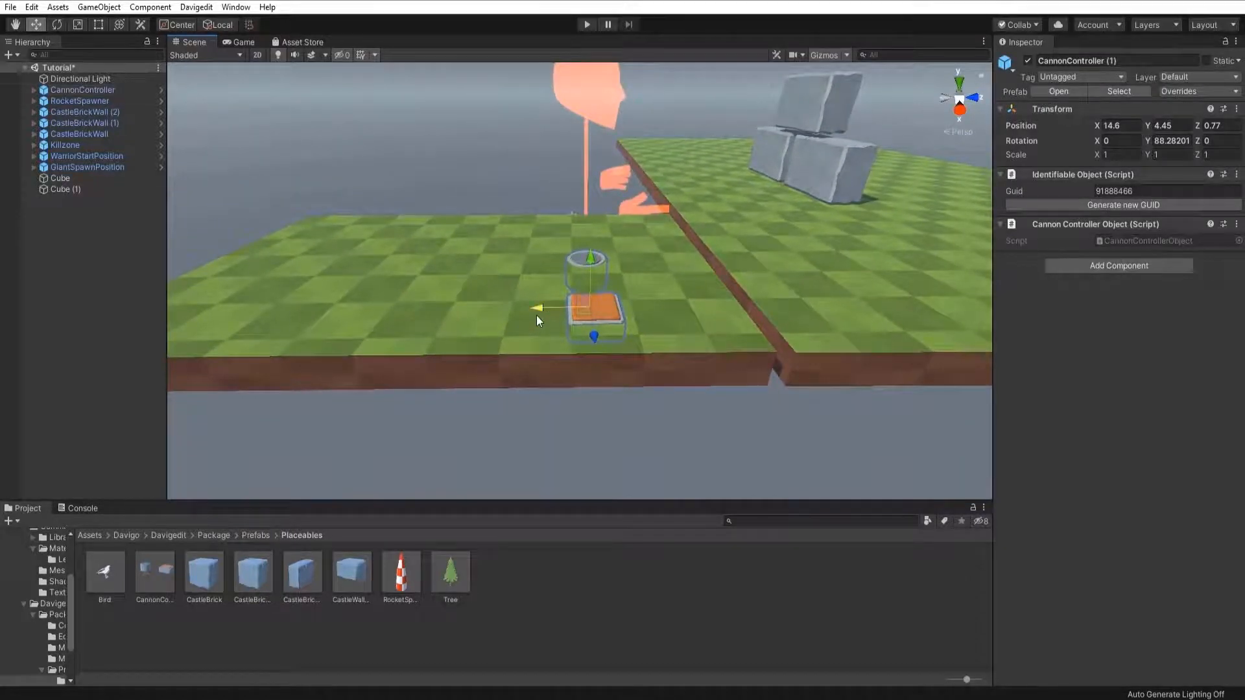
{"action": "left_click_drag", "start_coordinate": [536, 315], "coordinate": [344, 309]}
{"action": "key", "text": "ctrl+d"}
{"action": "right_click_drag", "start_coordinate": [360, 319], "coordinate": [427, 355]}
{"action": "key", "text": "a"}
{"action": "key", "text": "ctrl+d"}
{"action": "left_click_drag", "start_coordinate": [455, 301], "coordinate": [365, 301]}
{"action": "right_click_drag", "start_coordinate": [364, 301], "coordinate": [344, 263]}
{"action": "left_click_drag", "start_coordinate": [280, 264], "coordinate": [741, 363]}
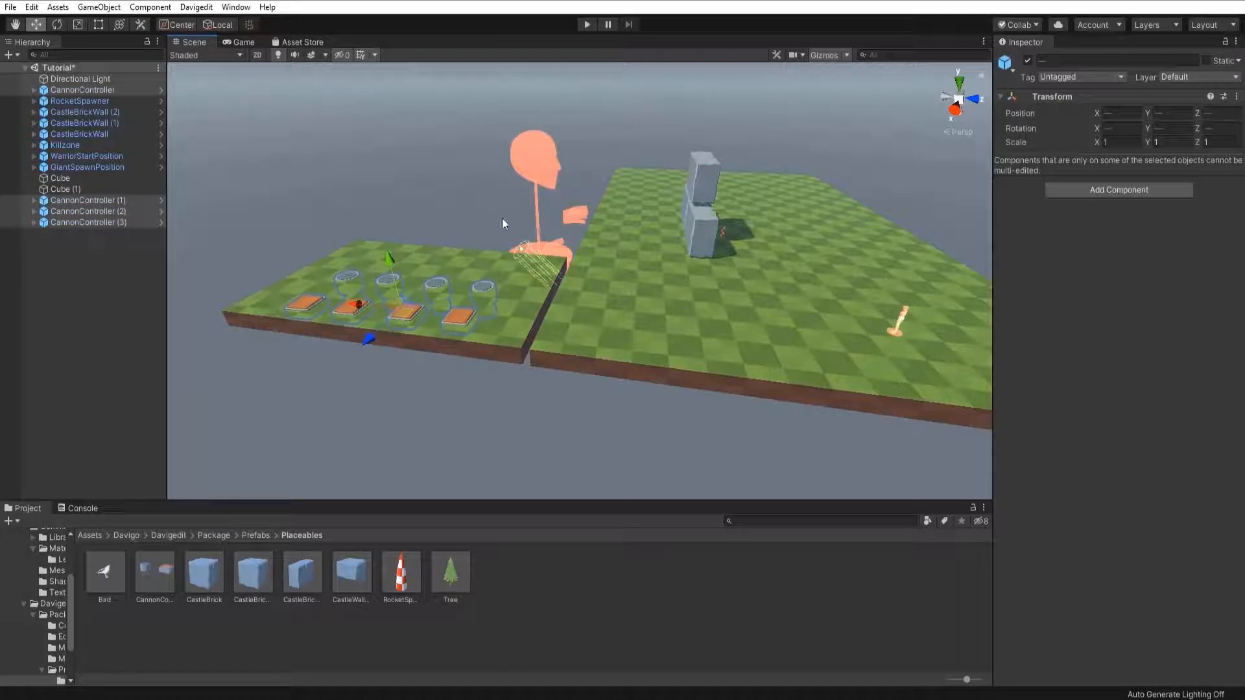
Place two Tree prefabs on the main platform between the giant and the castle walls, and lower the second onto the ground.
{"action": "right_click_drag", "start_coordinate": [468, 214], "coordinate": [509, 278]}
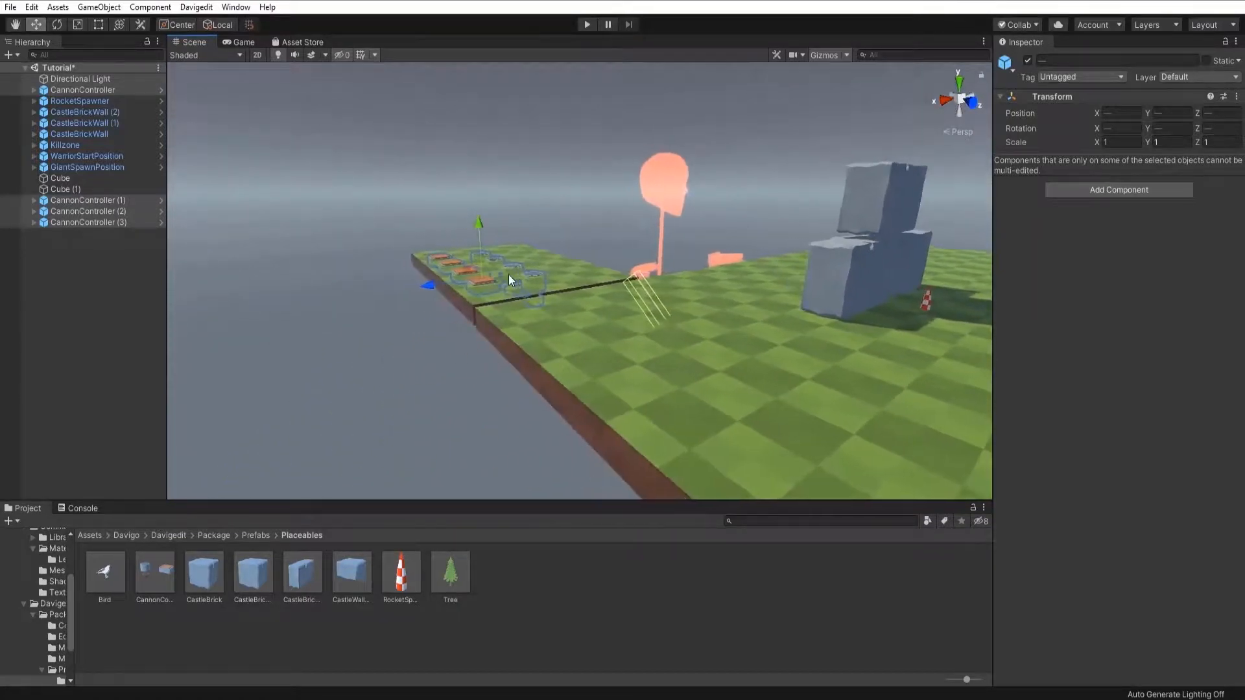
{"action": "right_click_drag", "start_coordinate": [558, 312], "coordinate": [587, 382]}
{"action": "key", "text": "w"}
{"action": "key", "text": "a"}
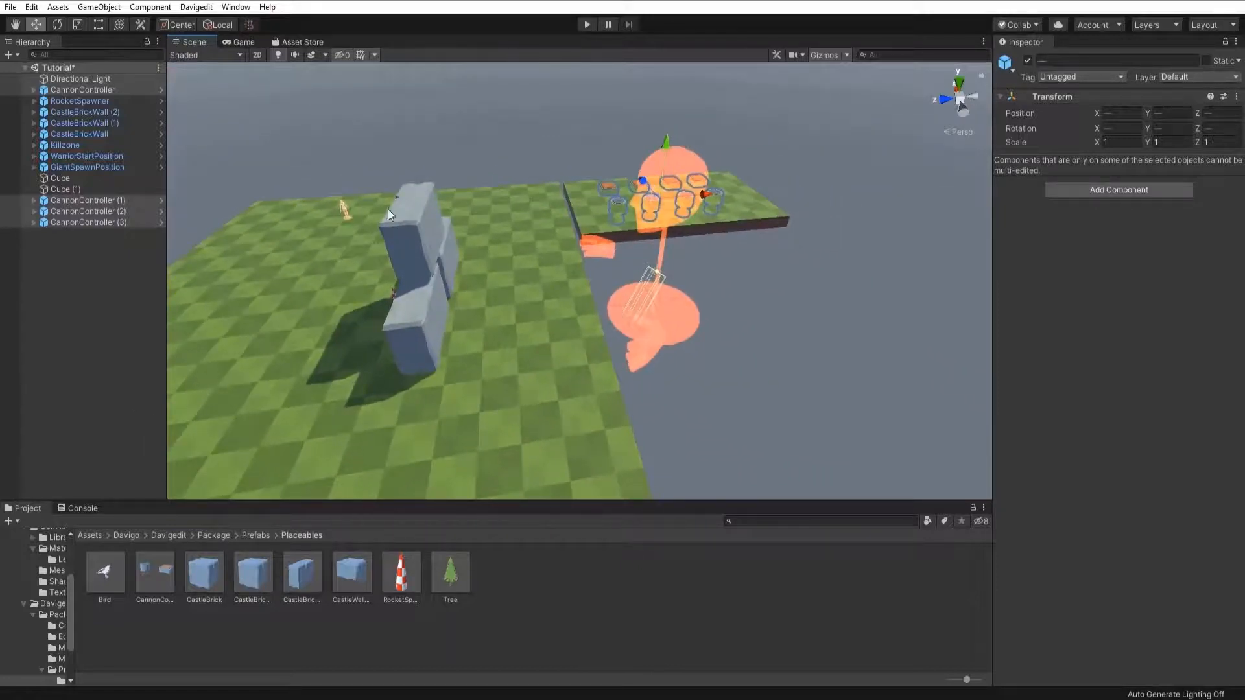
{"action": "right_click_drag", "start_coordinate": [388, 209], "coordinate": [400, 541]}
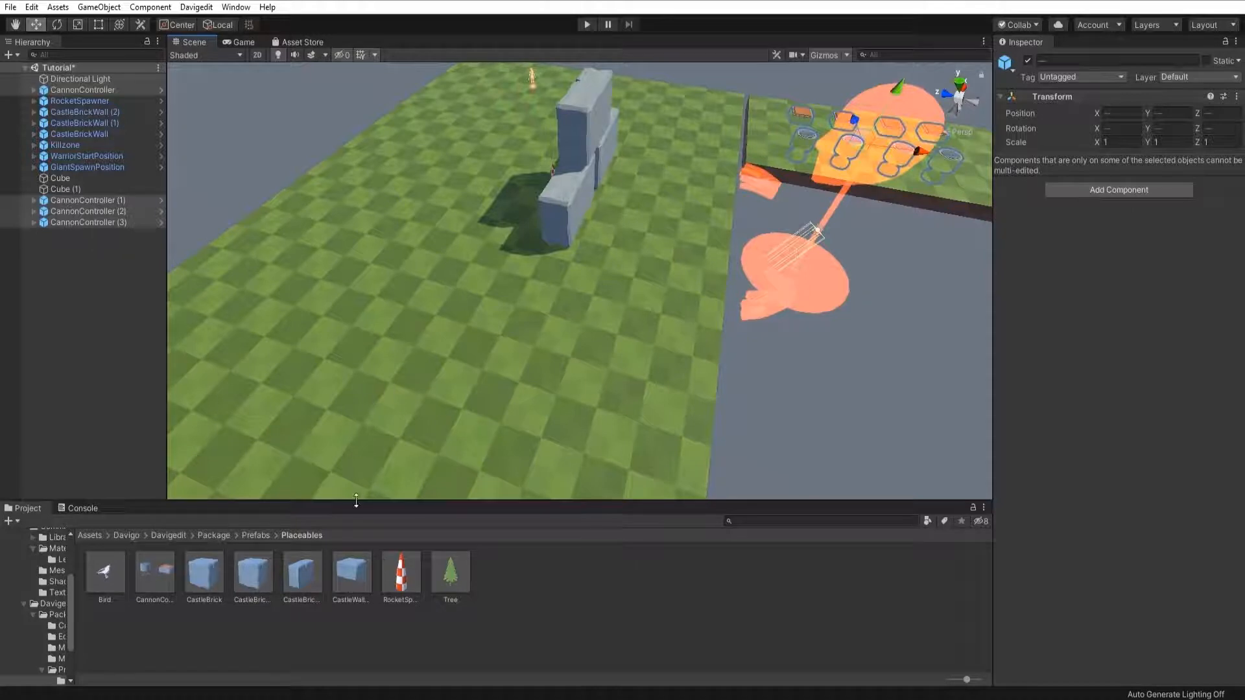
{"action": "left_click_drag", "start_coordinate": [451, 571], "coordinate": [655, 330]}
{"action": "right_click_drag", "start_coordinate": [654, 330], "coordinate": [459, 489]}
{"action": "left_click_drag", "start_coordinate": [450, 571], "coordinate": [855, 230]}
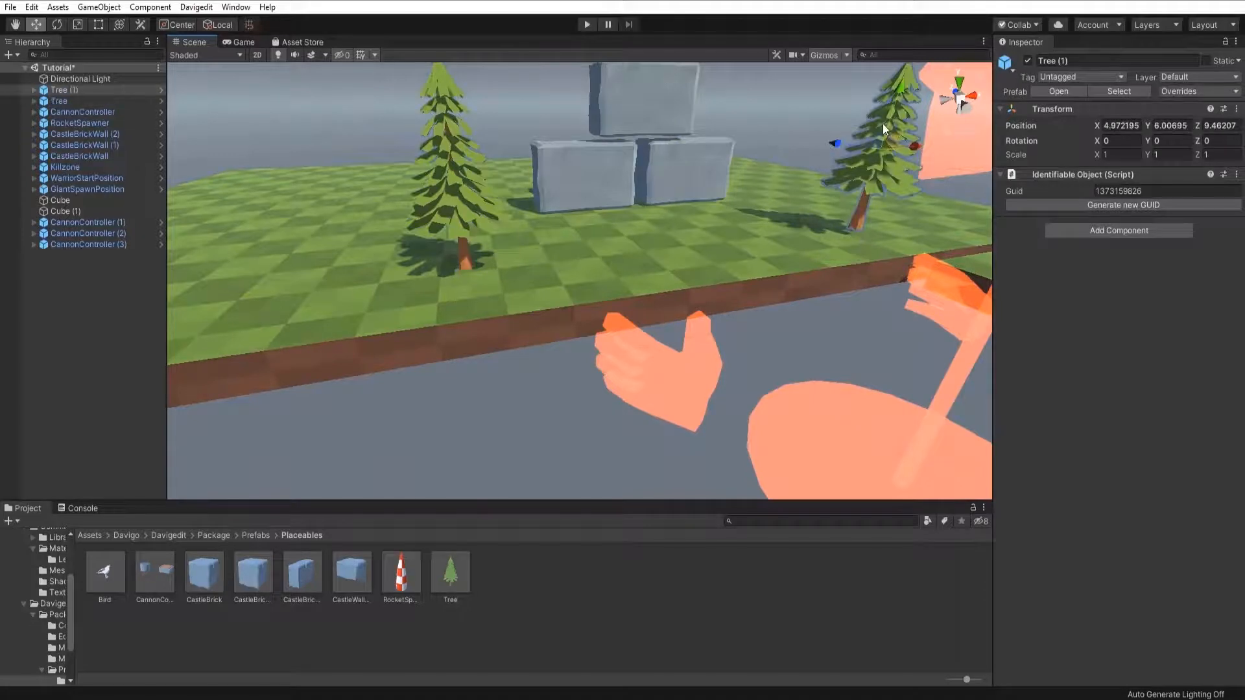
{"action": "left_click_drag", "start_coordinate": [885, 119], "coordinate": [892, 131]}
Place two more trees on the main platform, at about X -27.3, Y 5.6, Z 20.1 and X -11, Y 6, Z 30.9.
{"action": "right_click_drag", "start_coordinate": [892, 131], "coordinate": [522, 522]}
{"action": "left_click_drag", "start_coordinate": [506, 218], "coordinate": [506, 219]}
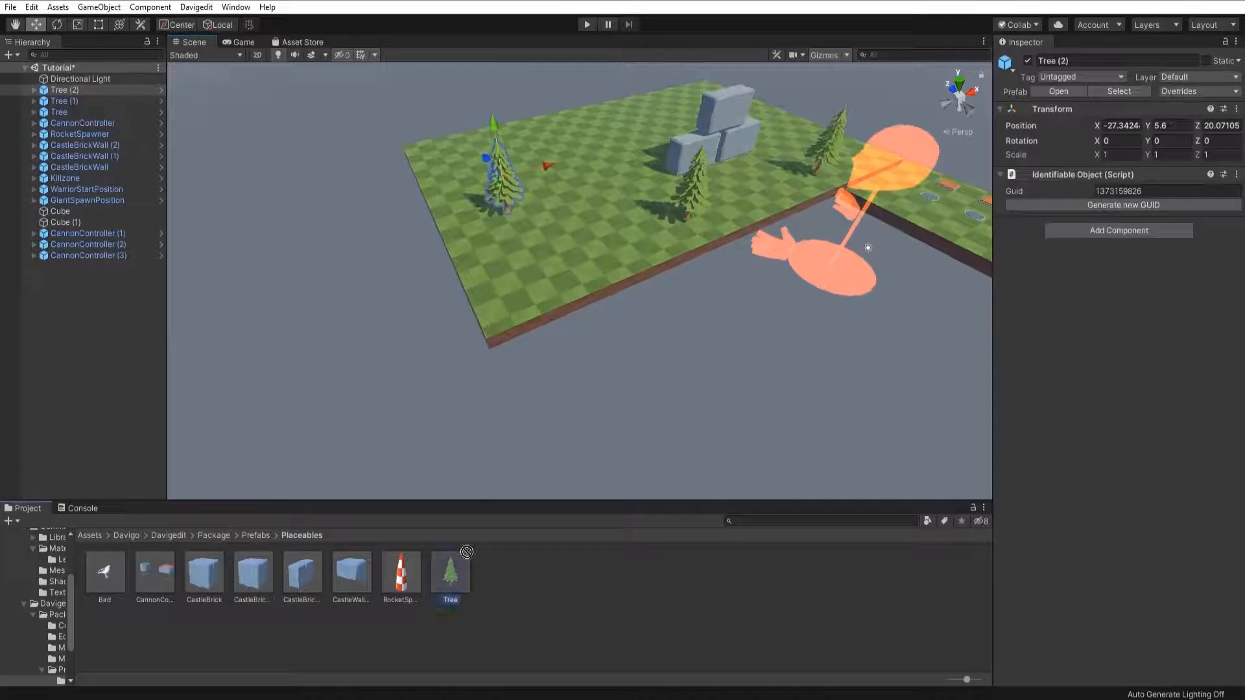
{"action": "left_click_drag", "start_coordinate": [467, 551], "coordinate": [600, 84]}
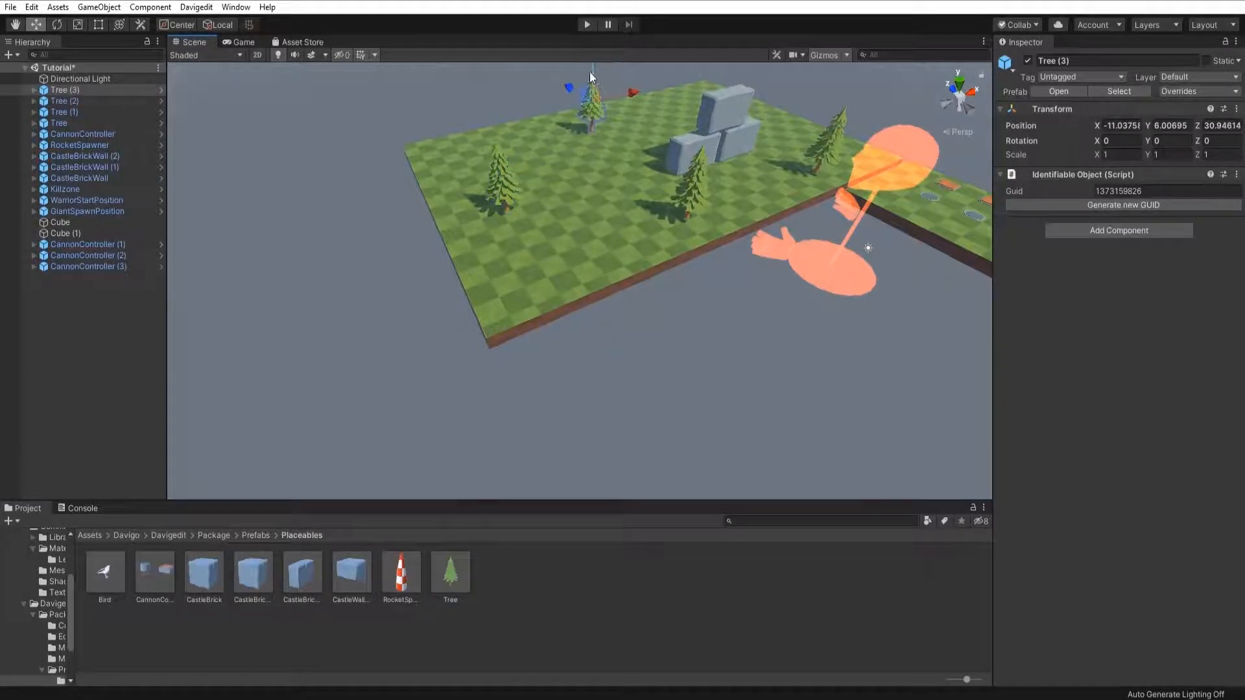
{"action": "left_click", "coordinate": [593, 81]}
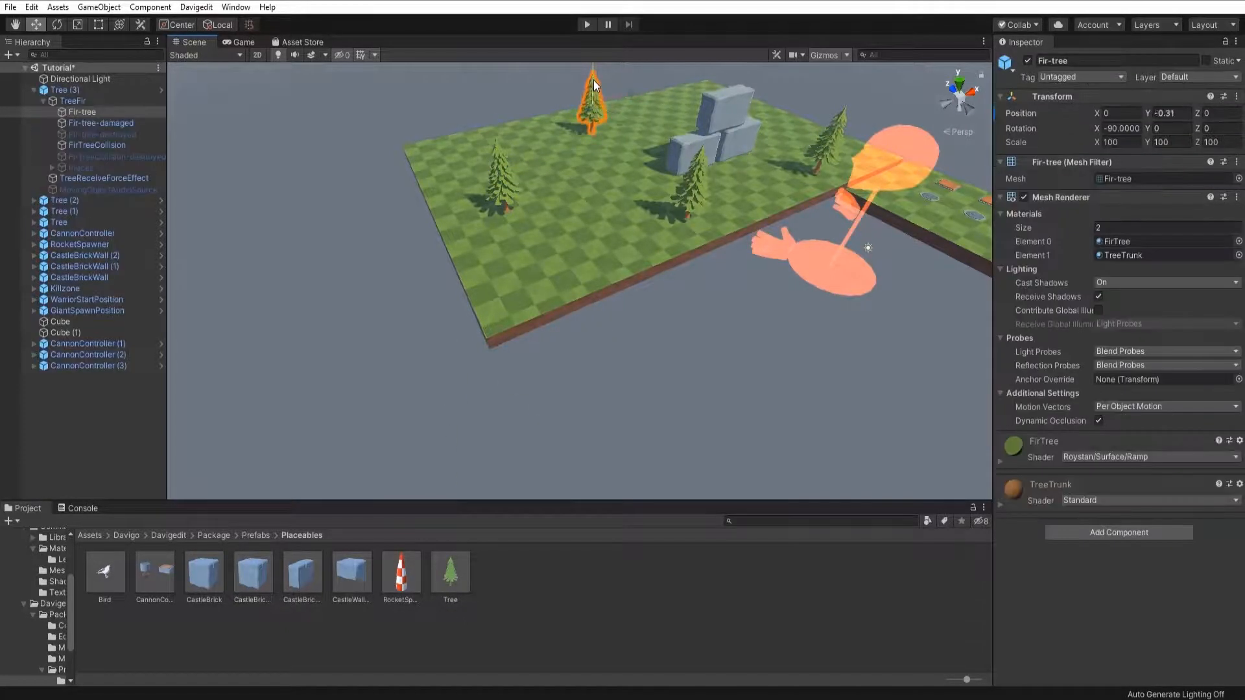
{"action": "left_click_drag", "start_coordinate": [564, 159], "coordinate": [791, 162], "text": "alt"}
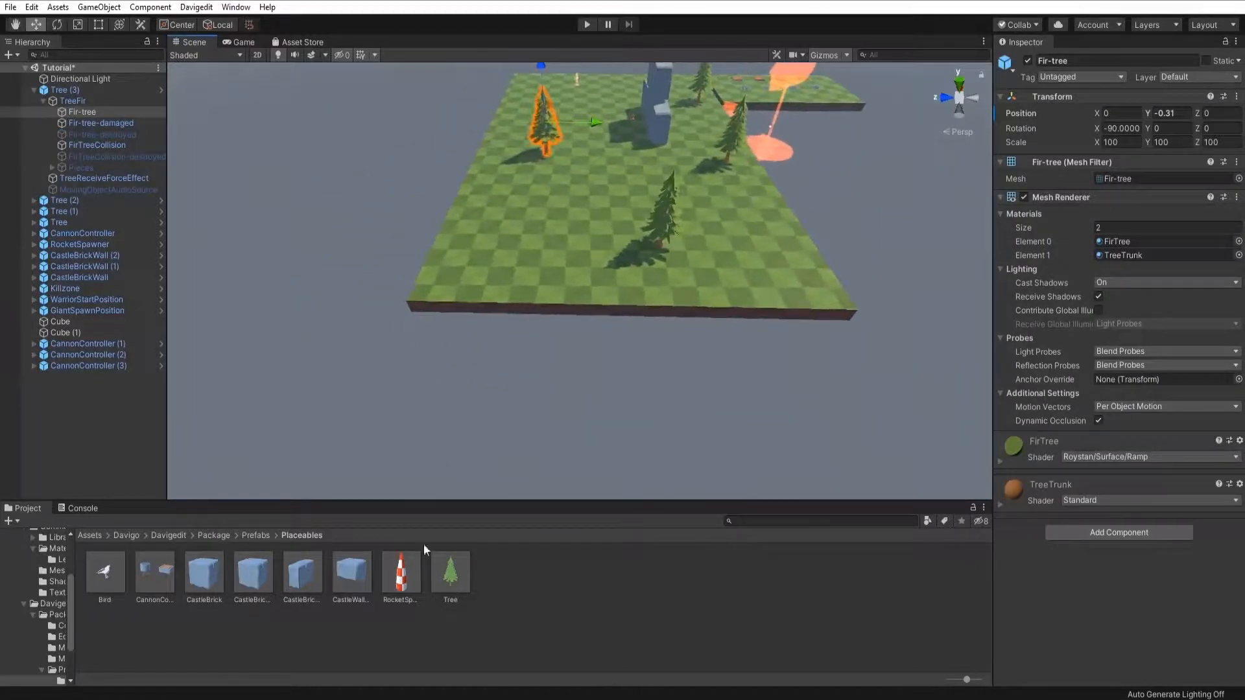
Place two more trees on the main platform, at about X -25.6, Y 5.75, Z 32.4 and X -24.3, Y 5.58, Z 11.5.
{"action": "left_click_drag", "start_coordinate": [507, 233], "coordinate": [517, 232]}
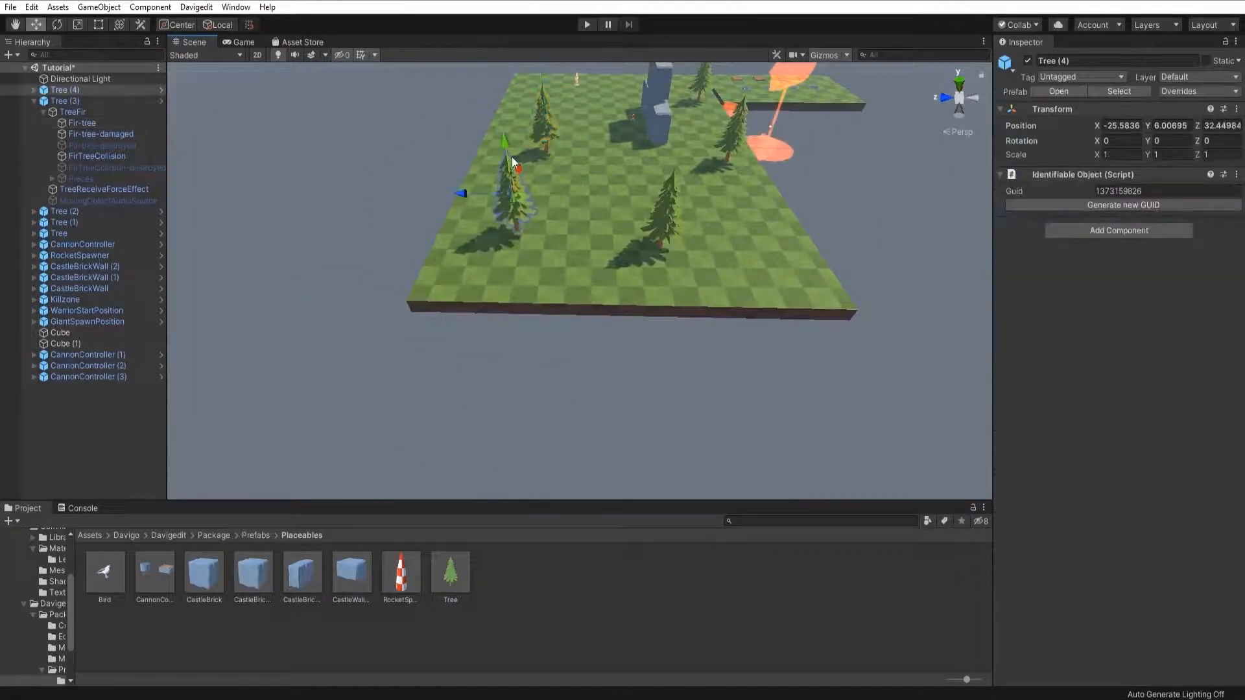
{"action": "left_click_drag", "start_coordinate": [504, 150], "coordinate": [506, 151]}
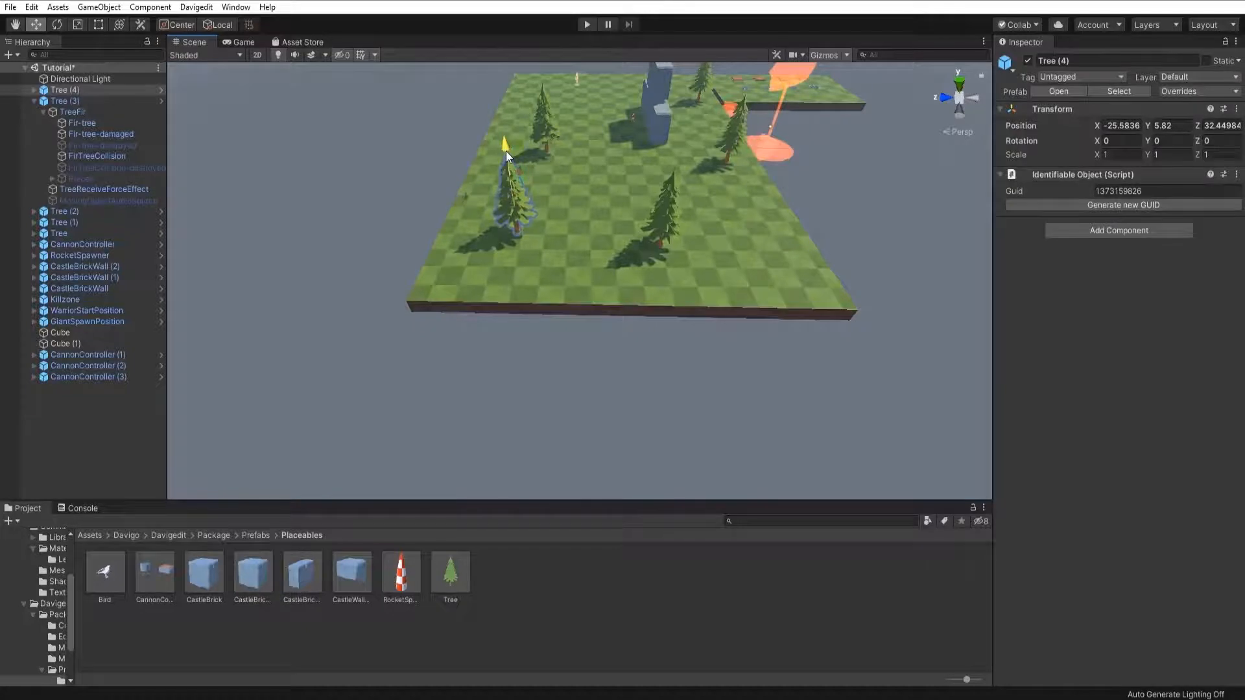
{"action": "left_click_drag", "start_coordinate": [594, 224], "coordinate": [576, 187], "text": "alt"}
{"action": "key", "text": "d"}
{"action": "right_click_drag", "start_coordinate": [575, 187], "coordinate": [292, 490]}
{"action": "key", "text": "w"}
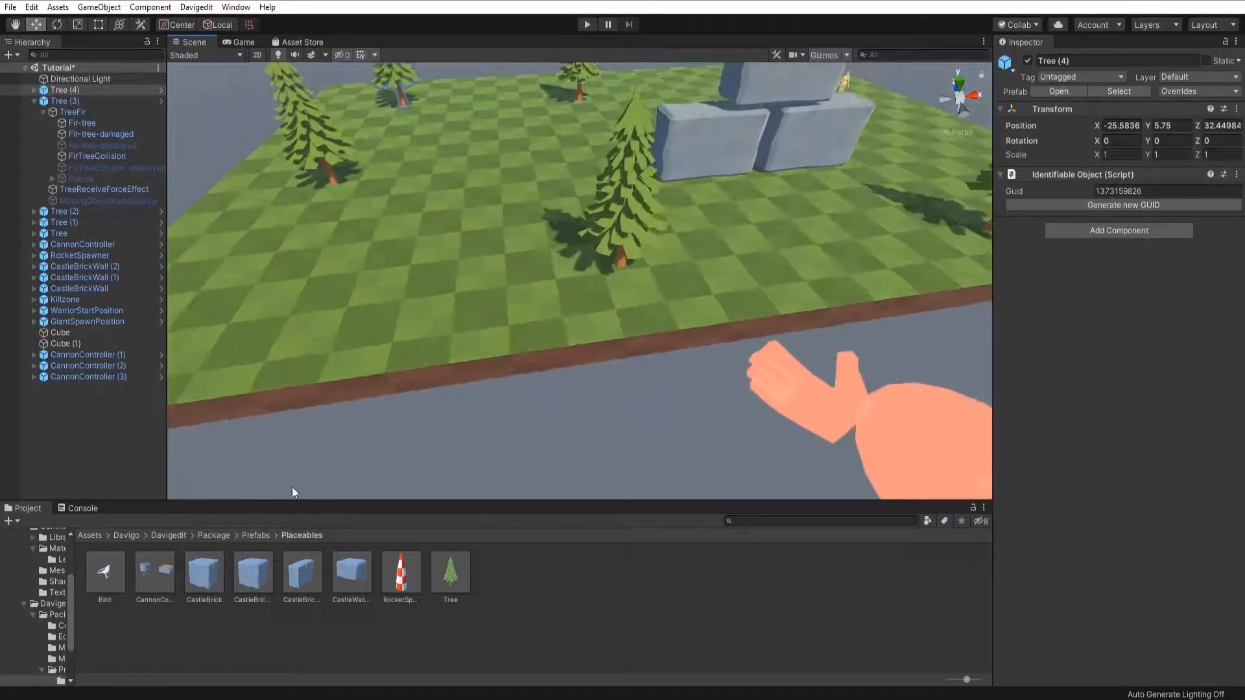
{"action": "left_click_drag", "start_coordinate": [446, 570], "coordinate": [330, 235]}
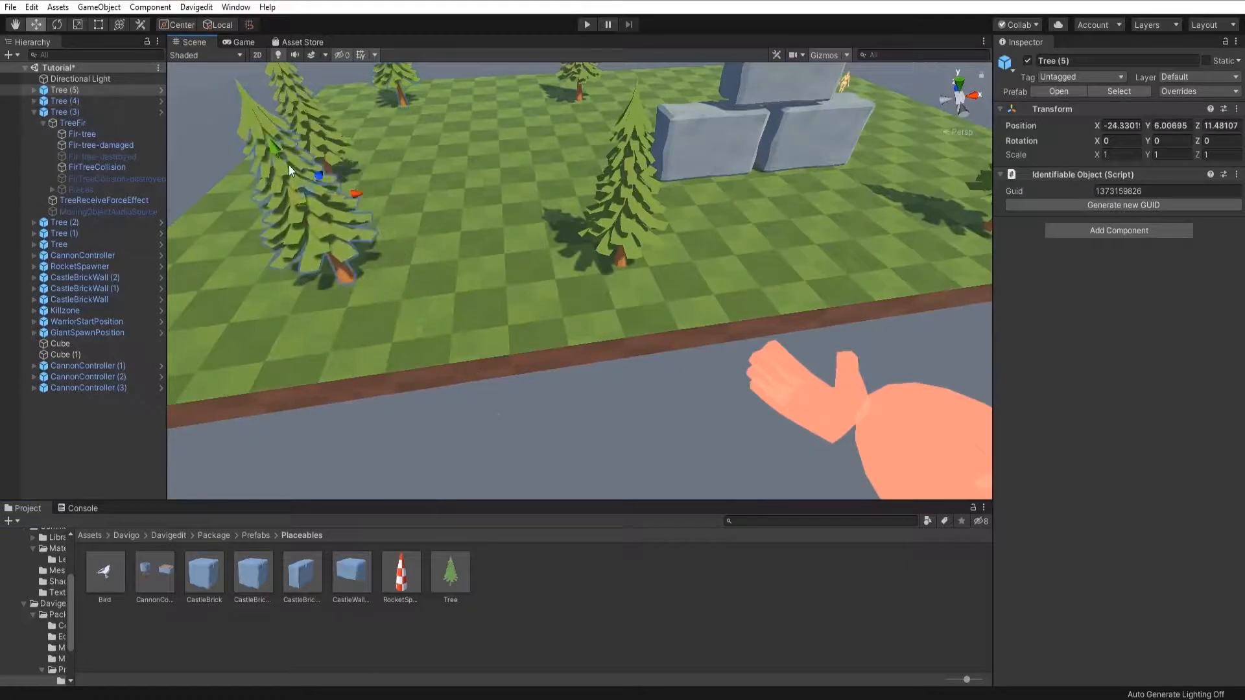
{"action": "left_click_drag", "start_coordinate": [279, 153], "coordinate": [285, 178]}
Add a CastleBrick prefab between the trees and the castle walls, duplicate it, and move the two bricks close together.
{"action": "key", "text": "s"}
{"action": "right_click_drag", "start_coordinate": [504, 261], "coordinate": [561, 230]}
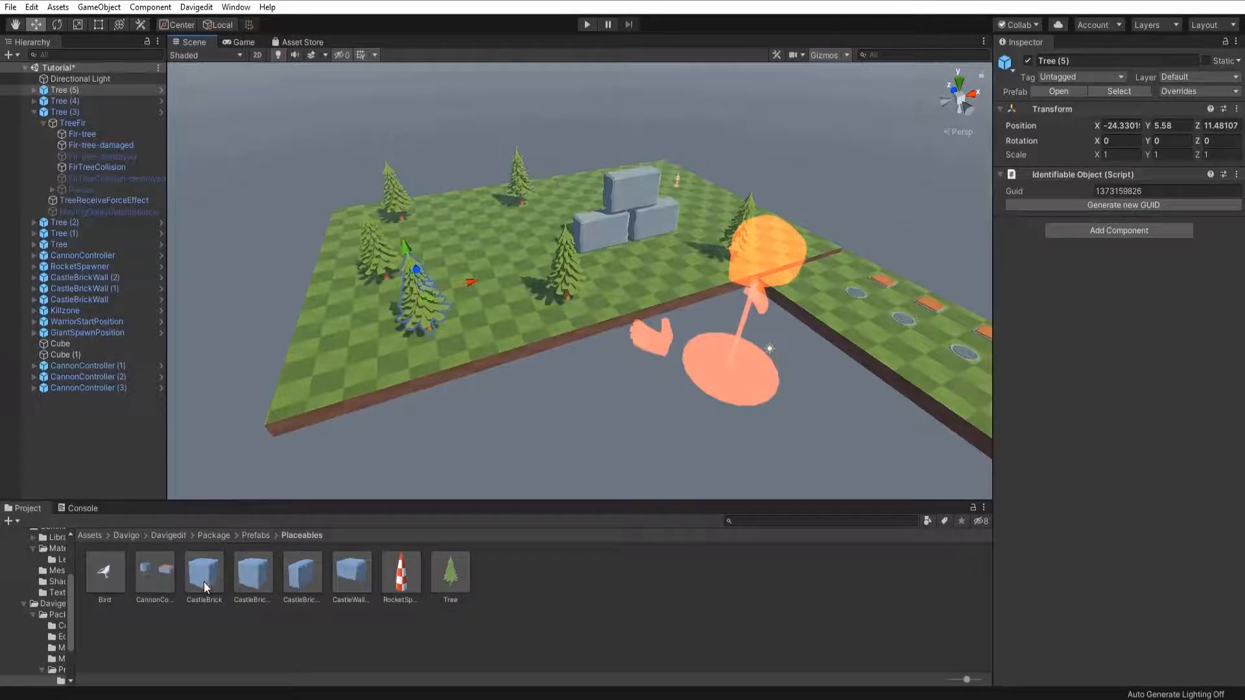
{"action": "left_click_drag", "start_coordinate": [204, 581], "coordinate": [513, 271]}
{"action": "key", "text": "f"}
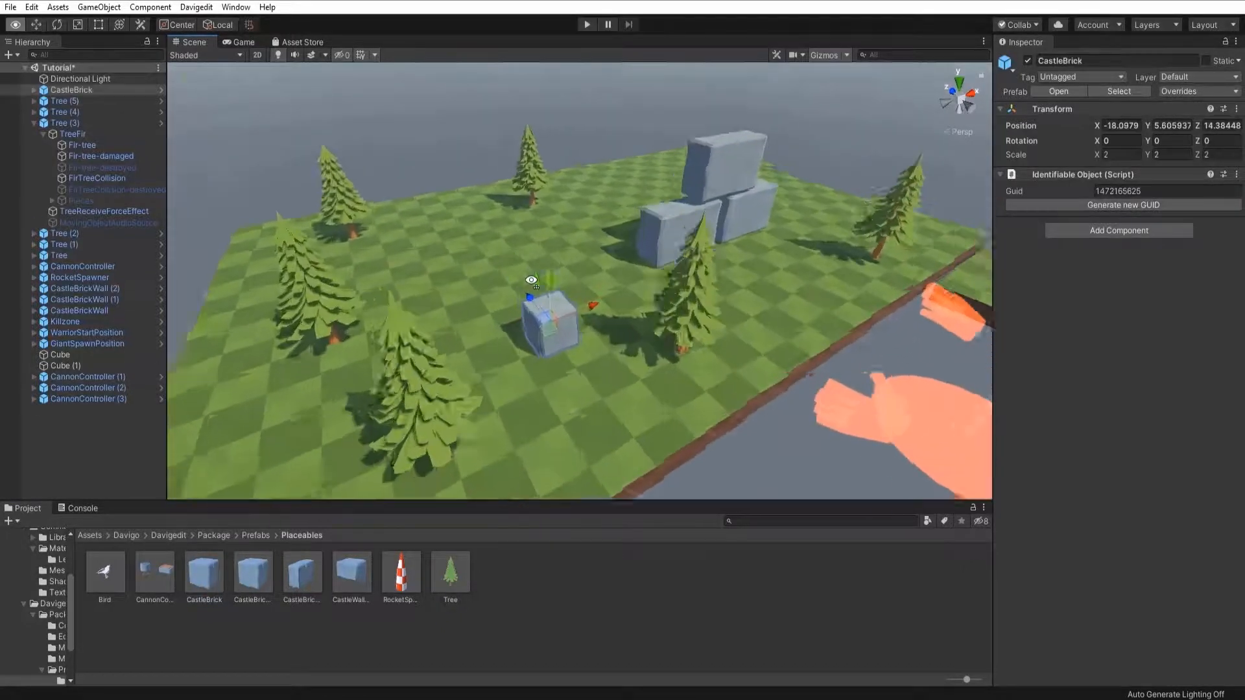
{"action": "left_click_drag", "start_coordinate": [613, 299], "coordinate": [528, 265]}
{"action": "key", "text": "ctrl+d"}
{"action": "key", "text": "e"}
{"action": "left_click", "coordinate": [447, 271]}
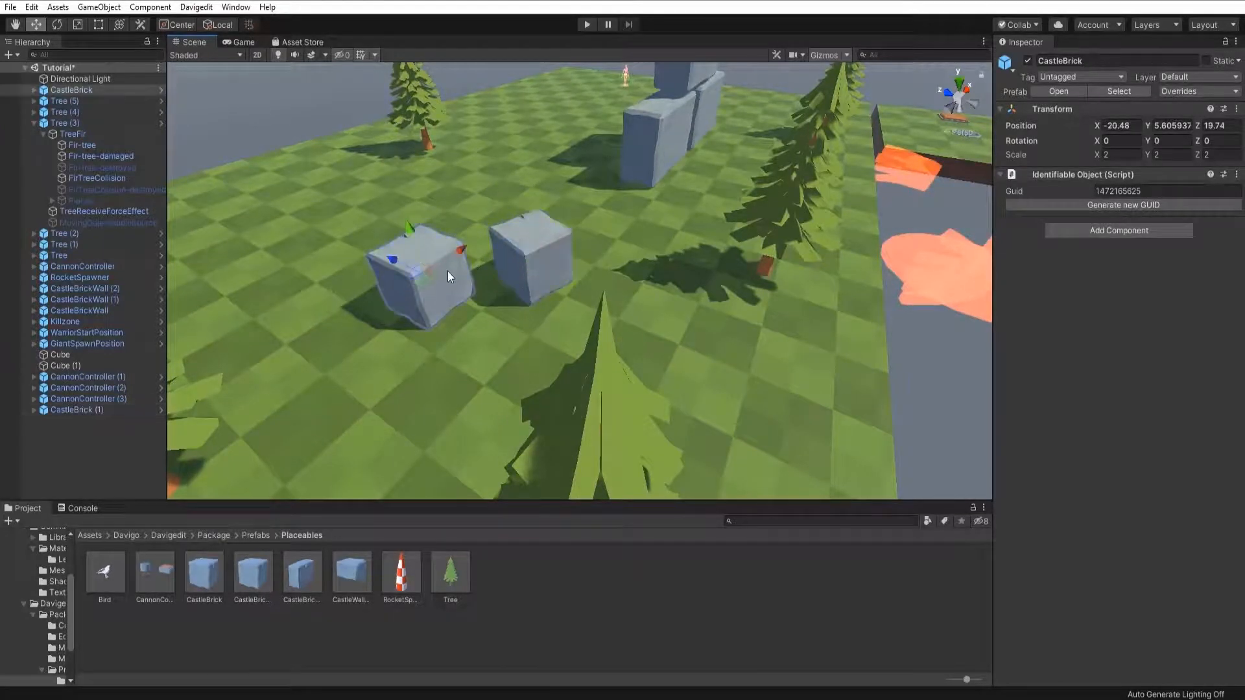
{"action": "left_click_drag", "start_coordinate": [427, 282], "coordinate": [455, 300]}
{"action": "key", "text": "a"}
{"action": "right_click_drag", "start_coordinate": [502, 315], "coordinate": [599, 339]}
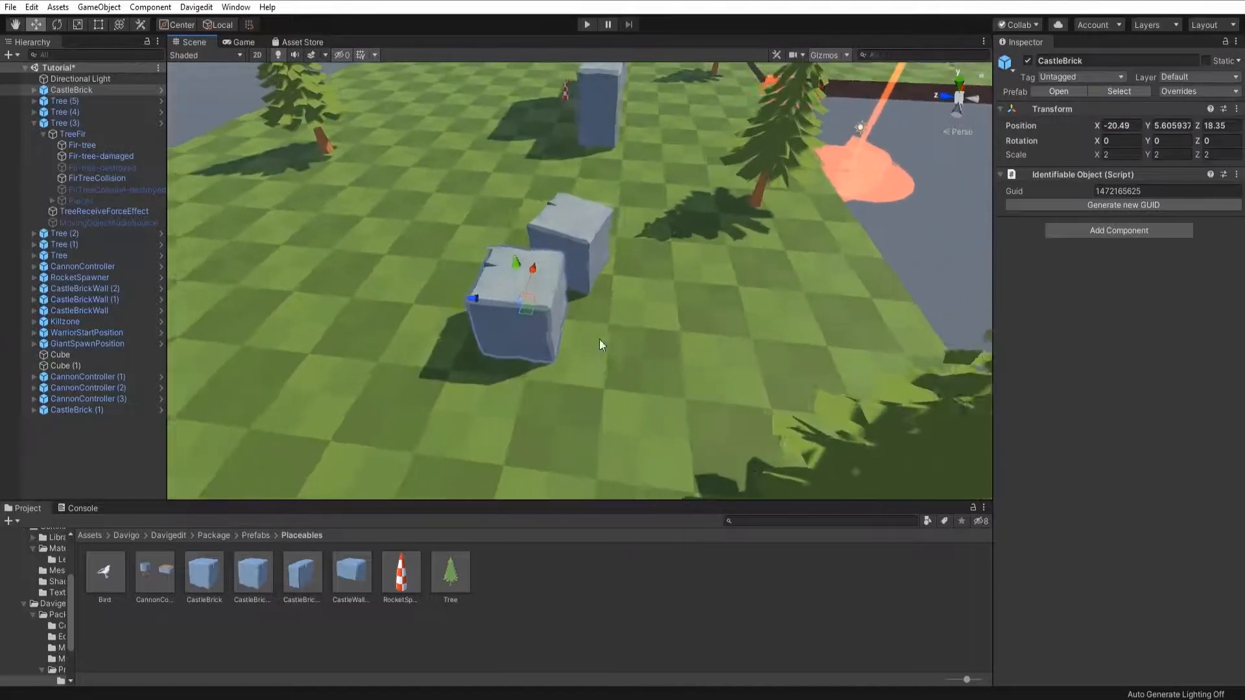
Rotate the two castle bricks around Y to about 5.9 and 17.3 degrees.
{"action": "key", "text": "e"}
{"action": "left_click_drag", "start_coordinate": [587, 327], "coordinate": [583, 348]}
{"action": "right_click_drag", "start_coordinate": [677, 269], "coordinate": [744, 183]}
{"action": "left_click", "coordinate": [656, 184]}
{"action": "key", "text": "w"}
{"action": "key", "text": "e"}
{"action": "left_click_drag", "start_coordinate": [741, 183], "coordinate": [710, 191]}
Lower the upper castle brick wall so that it sits on the two walls below.
{"action": "left_click", "coordinate": [640, 153]}
{"action": "right_click_drag", "start_coordinate": [647, 157], "coordinate": [682, 128]}
{"action": "left_click", "coordinate": [682, 132]}
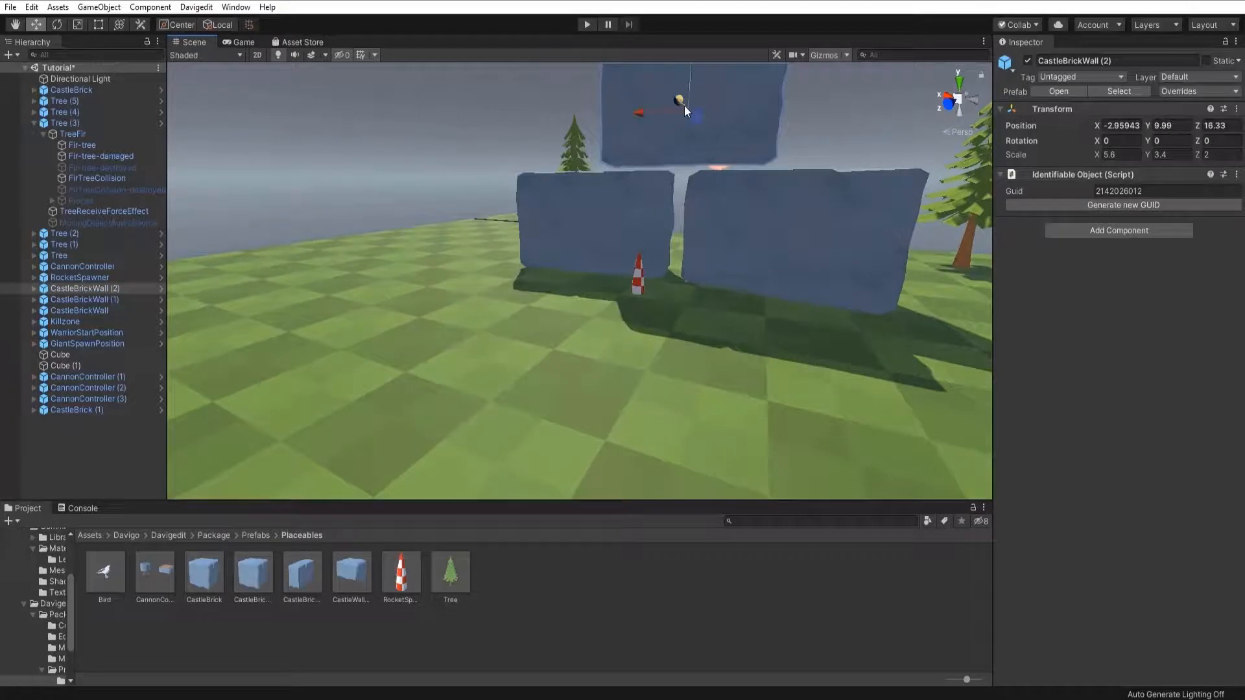
{"action": "left_click_drag", "start_coordinate": [683, 81], "coordinate": [682, 88]}
{"action": "right_click_drag", "start_coordinate": [663, 181], "coordinate": [705, 228]}
Duplicate a castle brick to make a third one at about X -14.8, Z 22.
{"action": "key", "text": "w"}
{"action": "left_click", "coordinate": [703, 220]}
{"action": "left_click_drag", "start_coordinate": [703, 220], "coordinate": [576, 236]}
{"action": "key", "text": "ctrl+d"}
{"action": "key", "text": "e"}
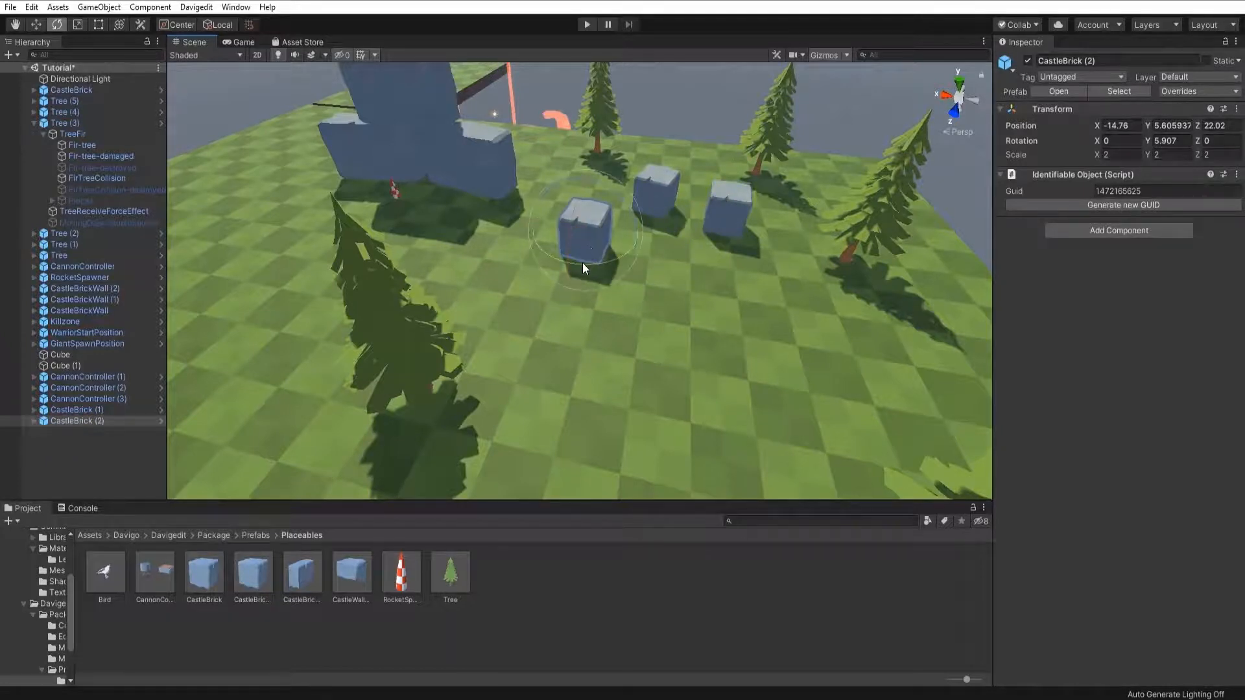
{"action": "key", "text": "w"}
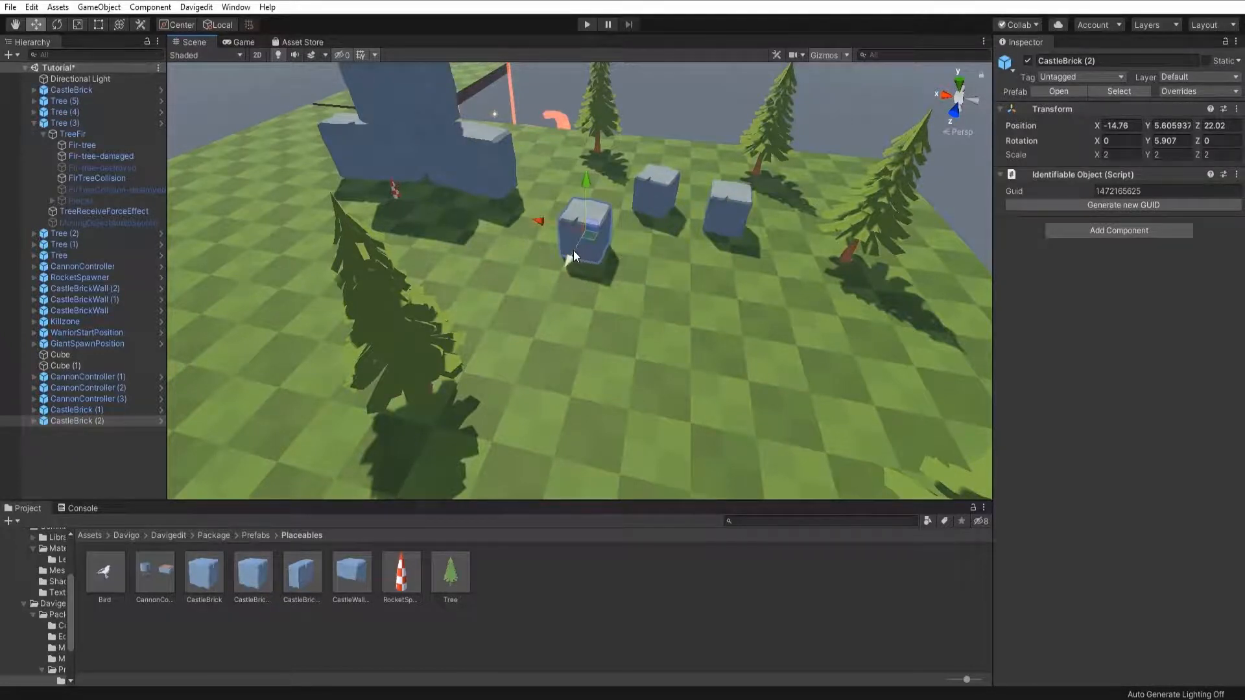
{"action": "key", "text": "q"}
{"action": "key", "text": "e"}
{"action": "key", "text": "w"}
{"action": "key", "text": "e"}
{"action": "key", "text": "r"}
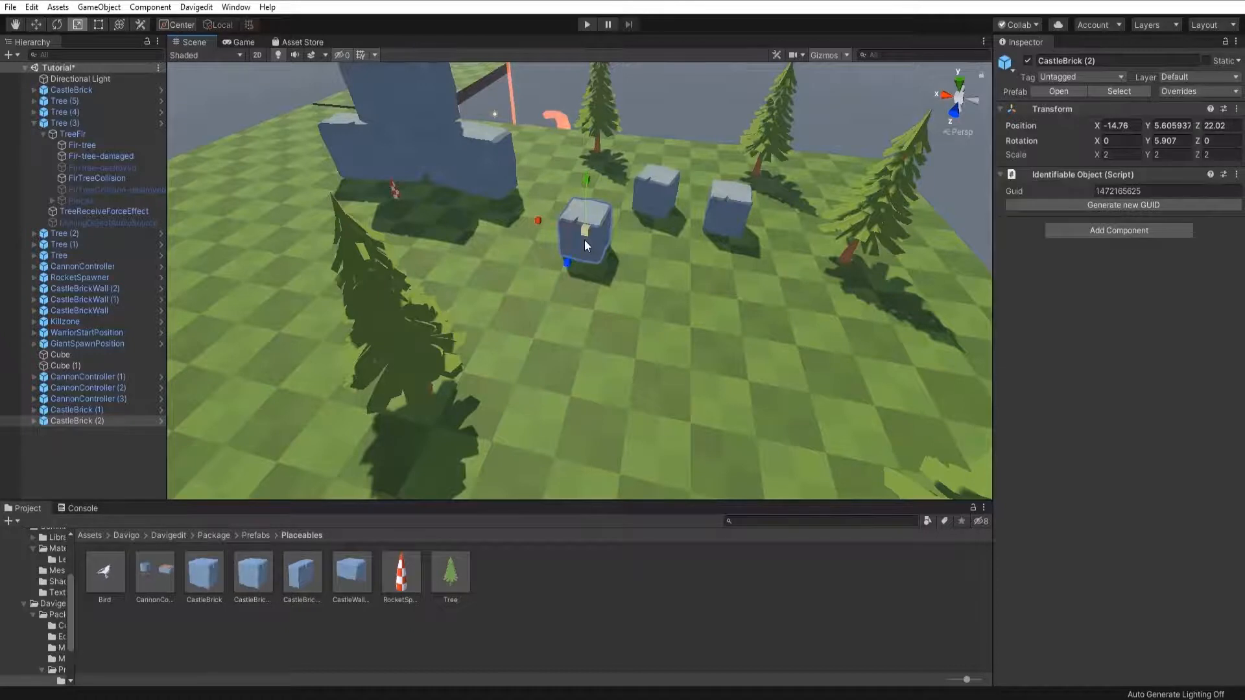
{"action": "key", "text": "e"}
{"action": "key", "text": "w"}
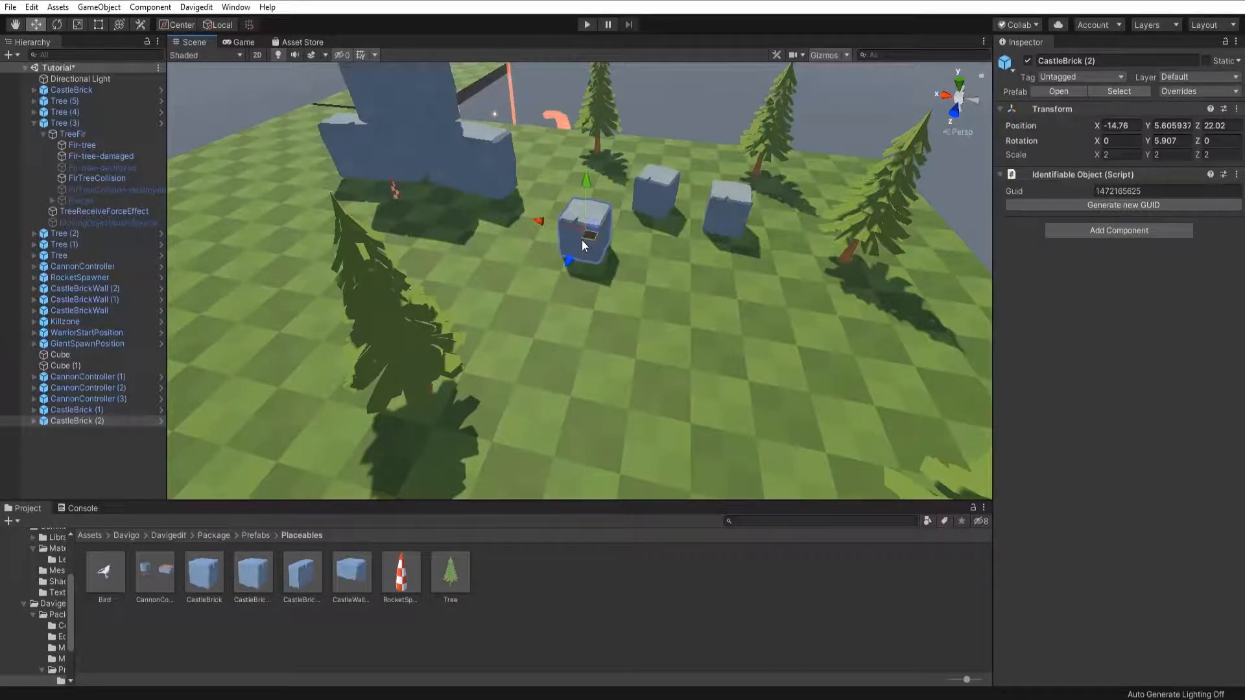
Move the third castle brick in line with the other two at about X -14.8, Z 19.2, rotated -12.2 degrees around Y.
{"action": "left_click_drag", "start_coordinate": [581, 240], "coordinate": [680, 244]}
{"action": "key", "text": "r"}
{"action": "key", "text": "w"}
{"action": "right_click_drag", "start_coordinate": [688, 275], "coordinate": [439, 343]}
{"action": "left_click_drag", "start_coordinate": [446, 348], "coordinate": [476, 221]}
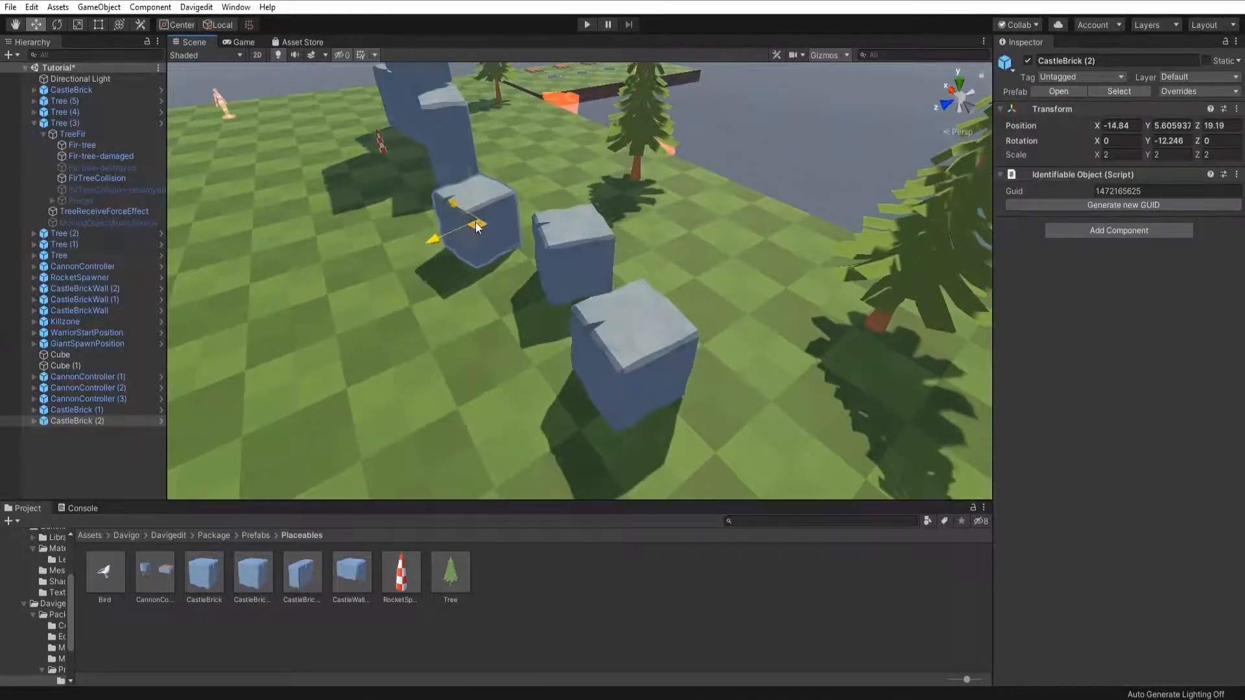
Inspect the three castle bricks and the layout of the main platform from several sides.
{"action": "left_click", "coordinate": [575, 289]}
{"action": "left_click_drag", "start_coordinate": [567, 264], "coordinate": [465, 349], "text": "alt"}
{"action": "right_click_drag", "start_coordinate": [464, 348], "coordinate": [448, 338]}
{"action": "key", "text": "s"}
{"action": "left_click", "coordinate": [648, 302]}
{"action": "left_click", "coordinate": [643, 306]}
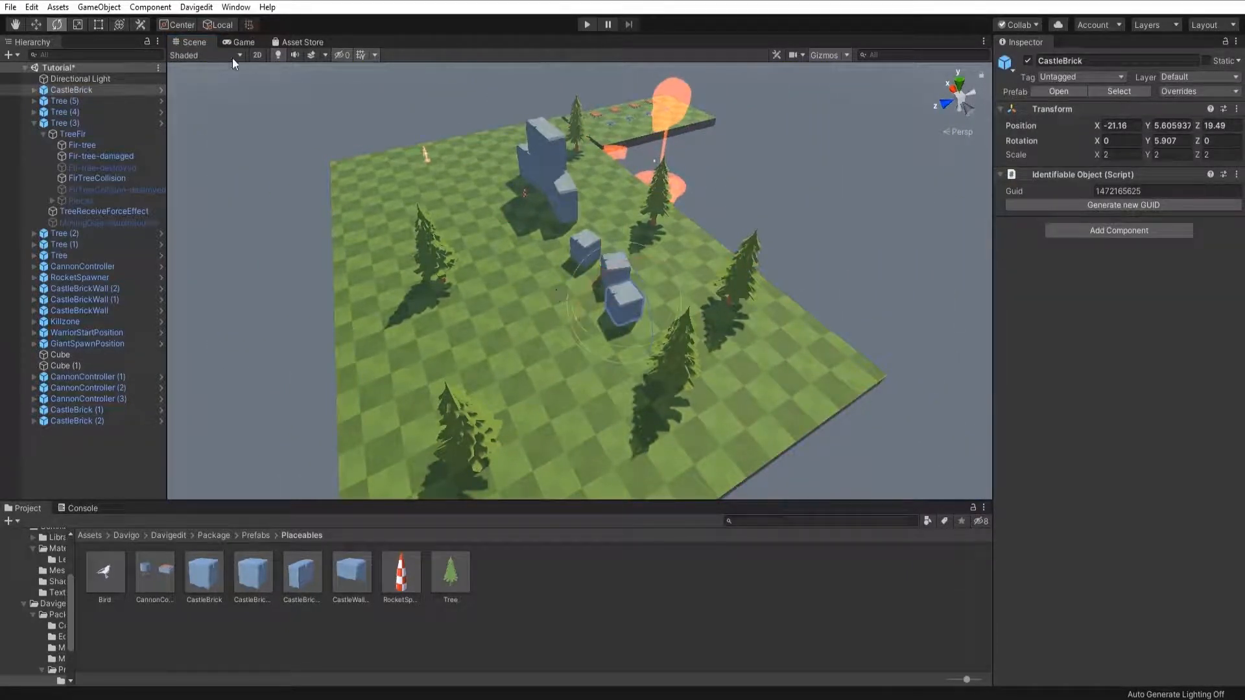
{"action": "key", "text": "w"}
{"action": "right_click_drag", "start_coordinate": [616, 313], "coordinate": [869, 347]}
{"action": "key", "text": "s"}
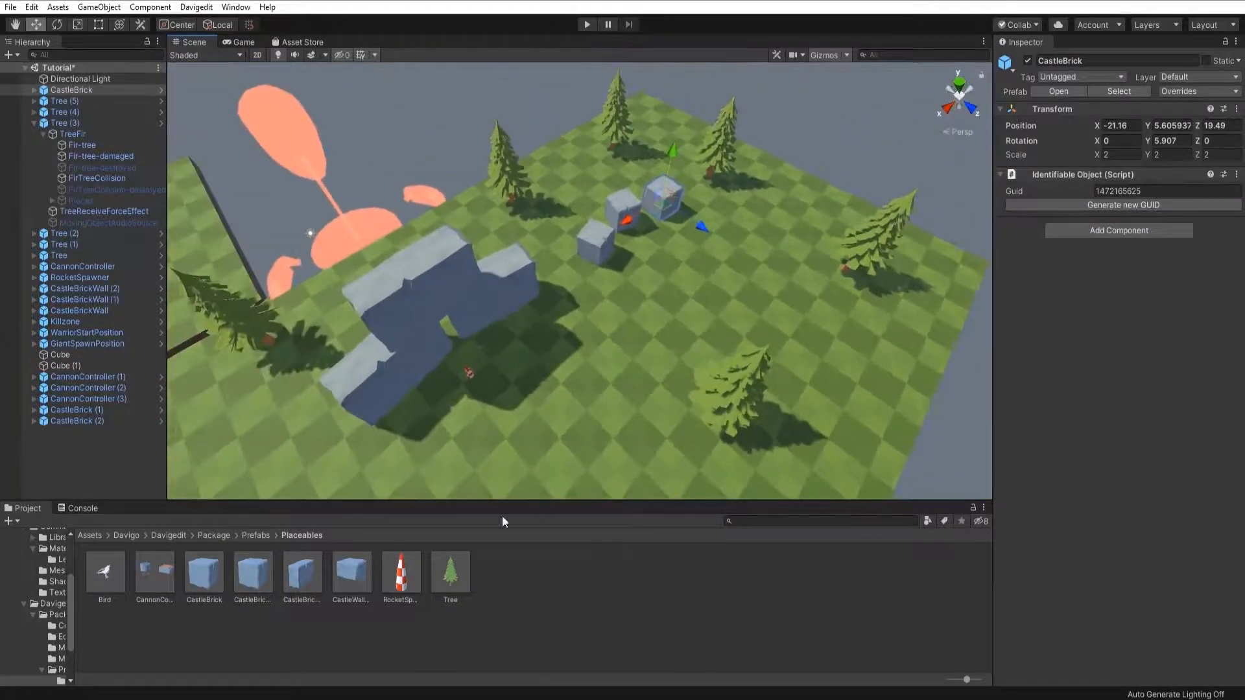
Place a CastleWallStone at the main platform's edge beside the giant and sink it to about X -10.2, Y 4.14, Z 7.3.
{"action": "right_click_drag", "start_coordinate": [474, 469], "coordinate": [333, 524]}
{"action": "right_click_drag", "start_coordinate": [338, 473], "coordinate": [1184, 411]}
{"action": "right_click_drag", "start_coordinate": [974, 358], "coordinate": [933, 354]}
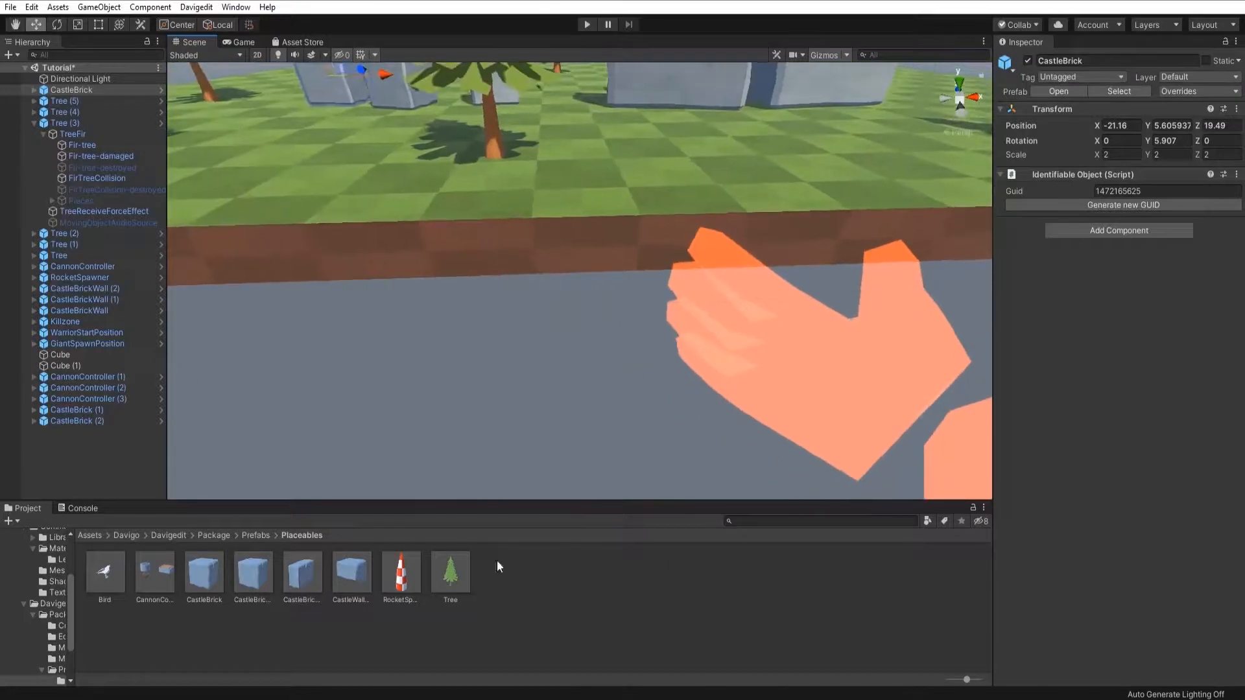
{"action": "left_click_drag", "start_coordinate": [353, 571], "coordinate": [623, 197]}
{"action": "left_click_drag", "start_coordinate": [623, 197], "coordinate": [726, 179], "text": "alt"}
{"action": "left_click", "coordinate": [731, 173]}
{"action": "left_click", "coordinate": [730, 173]}
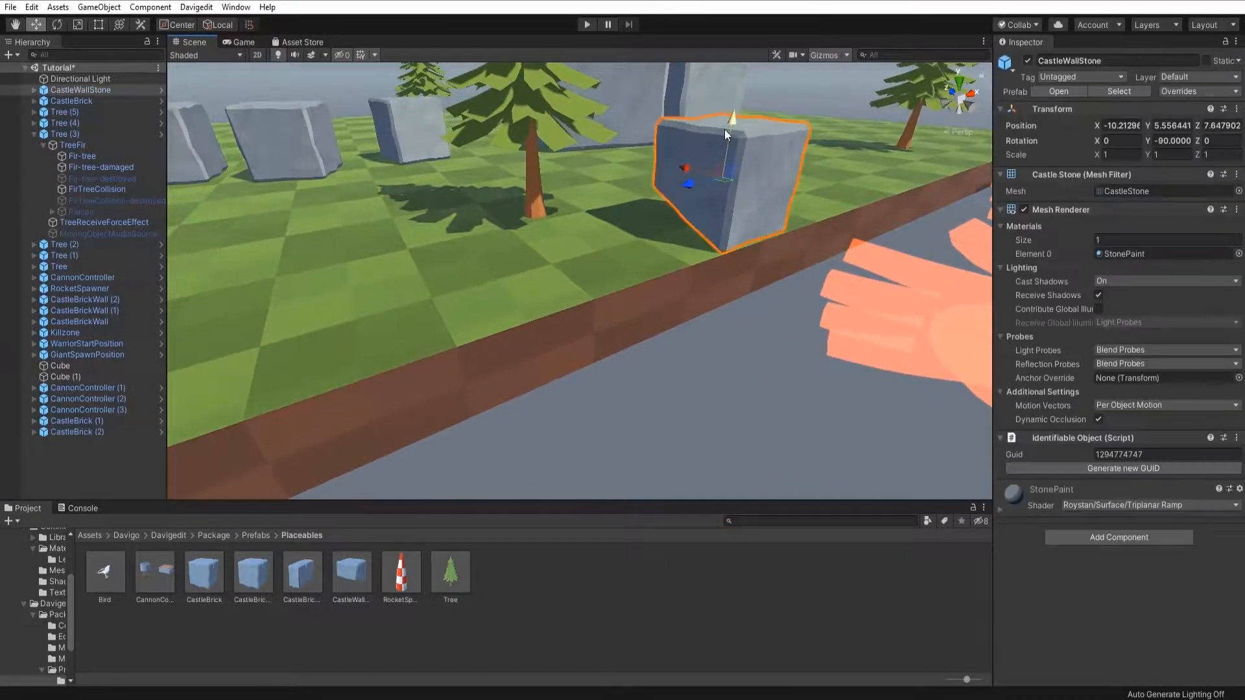
{"action": "left_click_drag", "start_coordinate": [725, 130], "coordinate": [707, 247]}
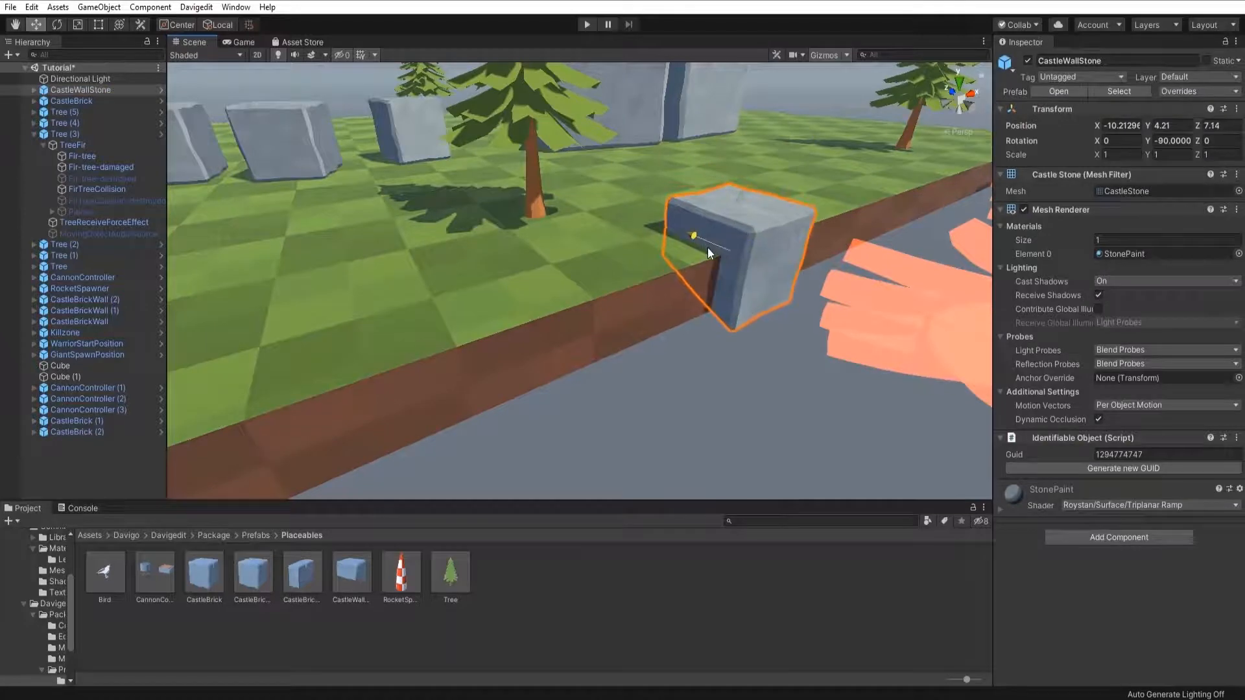
{"action": "left_click_drag", "start_coordinate": [741, 204], "coordinate": [692, 238]}
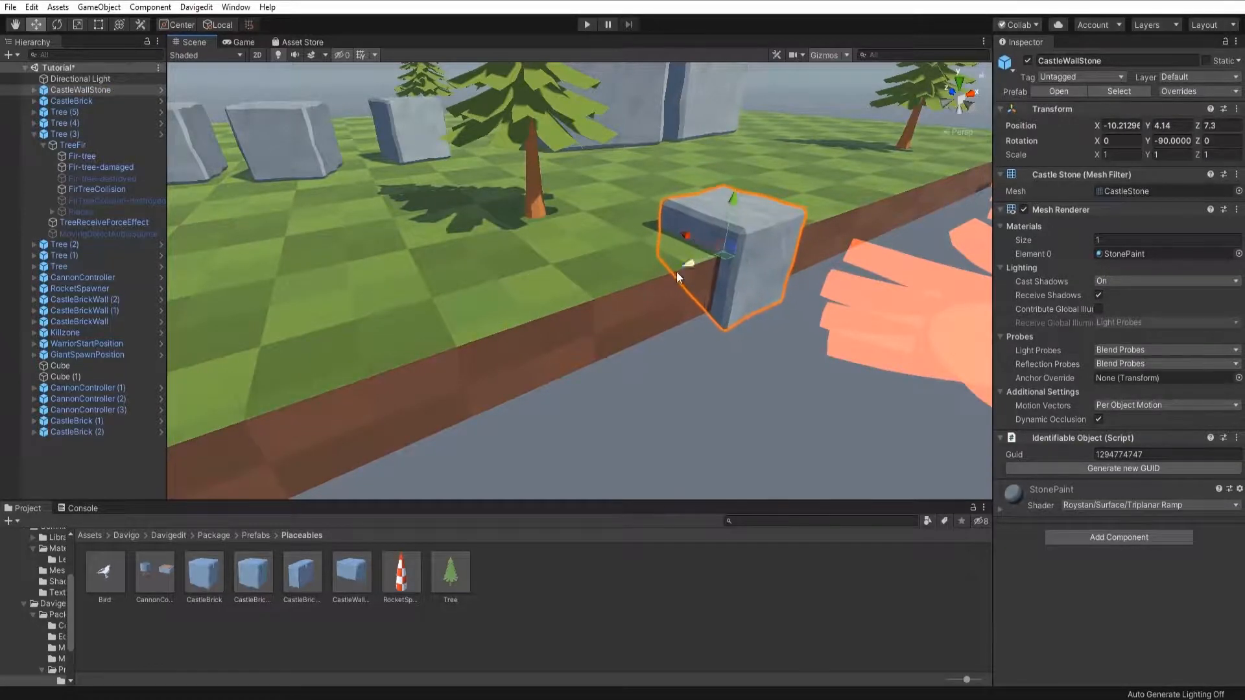
Duplicate the castle wall stone four times, spacing the copies in a row along the platform edge to about X -20.2.
{"action": "left_click", "coordinate": [581, 290]}
{"action": "right_click_drag", "start_coordinate": [582, 290], "coordinate": [575, 231]}
{"action": "scroll", "coordinate": [575, 232], "scroll_direction": "down", "scroll_amount": 4}
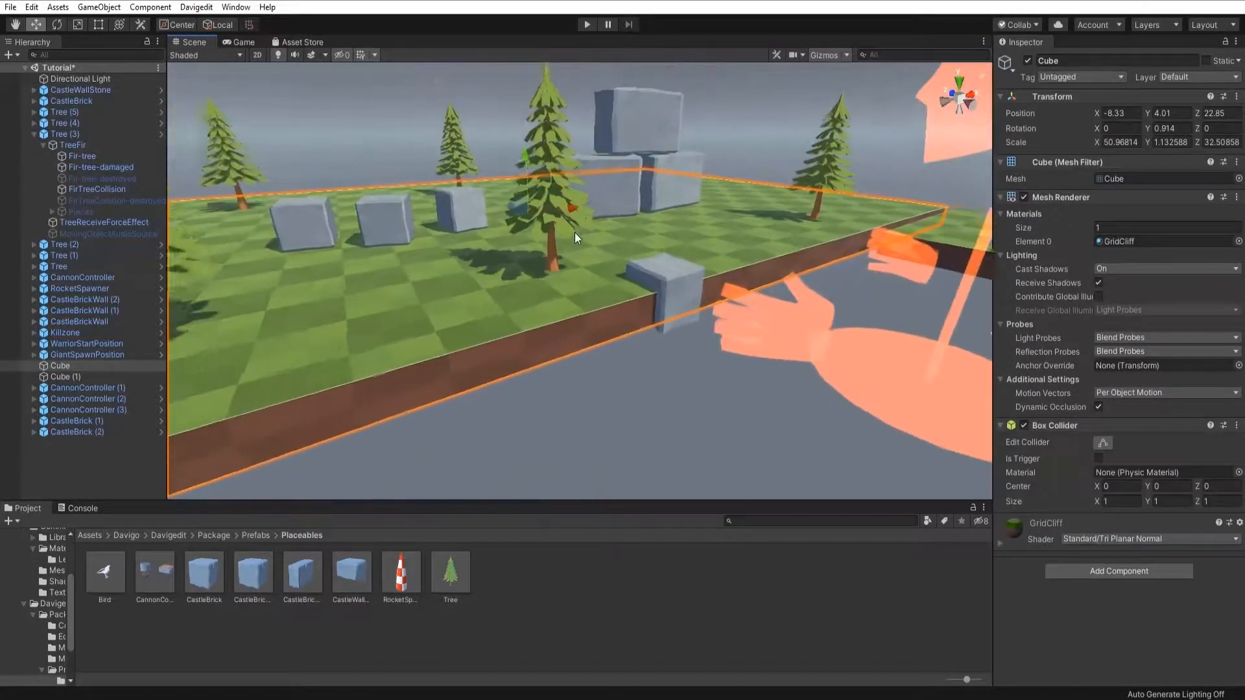
{"action": "right_click_drag", "start_coordinate": [655, 314], "coordinate": [675, 325]}
{"action": "left_click", "coordinate": [656, 293]}
{"action": "key", "text": "ctrl+d"}
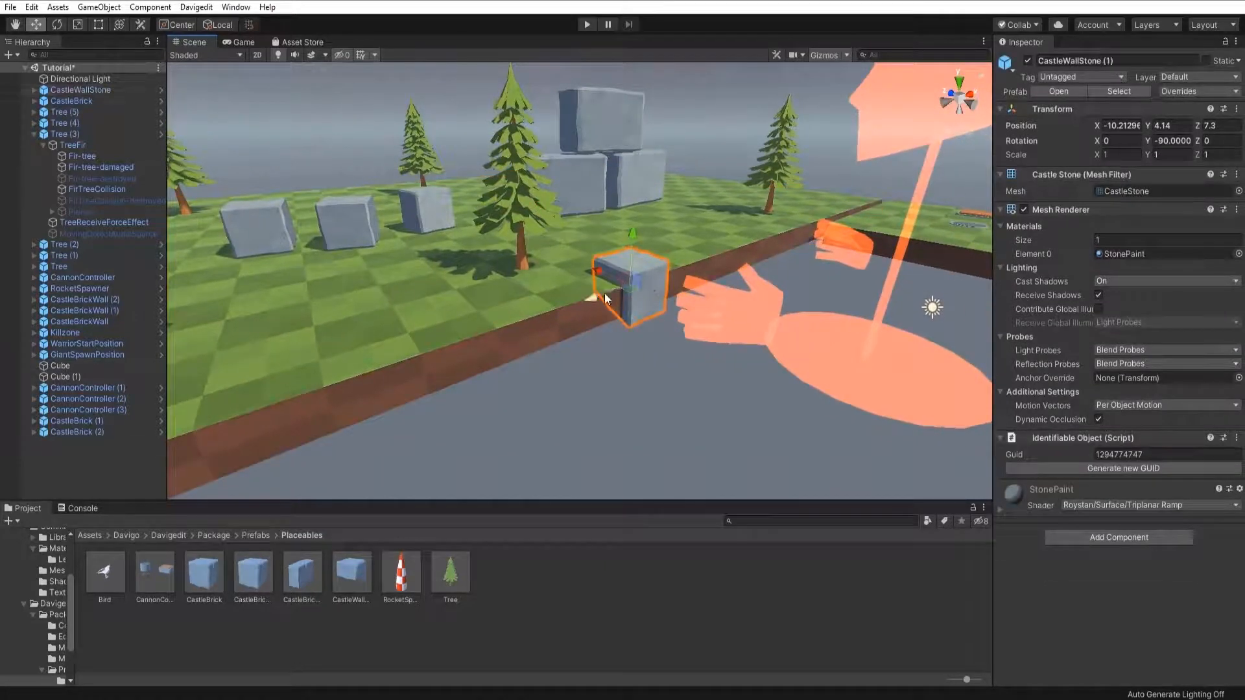
{"action": "left_click_drag", "start_coordinate": [603, 294], "coordinate": [493, 332]}
{"action": "key", "text": "ctrl+d"}
{"action": "mouse_move", "coordinate": [492, 332]}
{"action": "right_mouse_down"}
{"action": "mouse_move", "coordinate": [425, 371]}
{"action": "mouse_move", "coordinate": [492, 328]}
{"action": "right_mouse_up"}
{"action": "key", "text": "ctrl+d"}
{"action": "left_click_drag", "start_coordinate": [493, 328], "coordinate": [330, 340]}
{"action": "key", "text": "ctrl+d"}
{"action": "right_click_drag", "start_coordinate": [433, 379], "coordinate": [458, 440]}
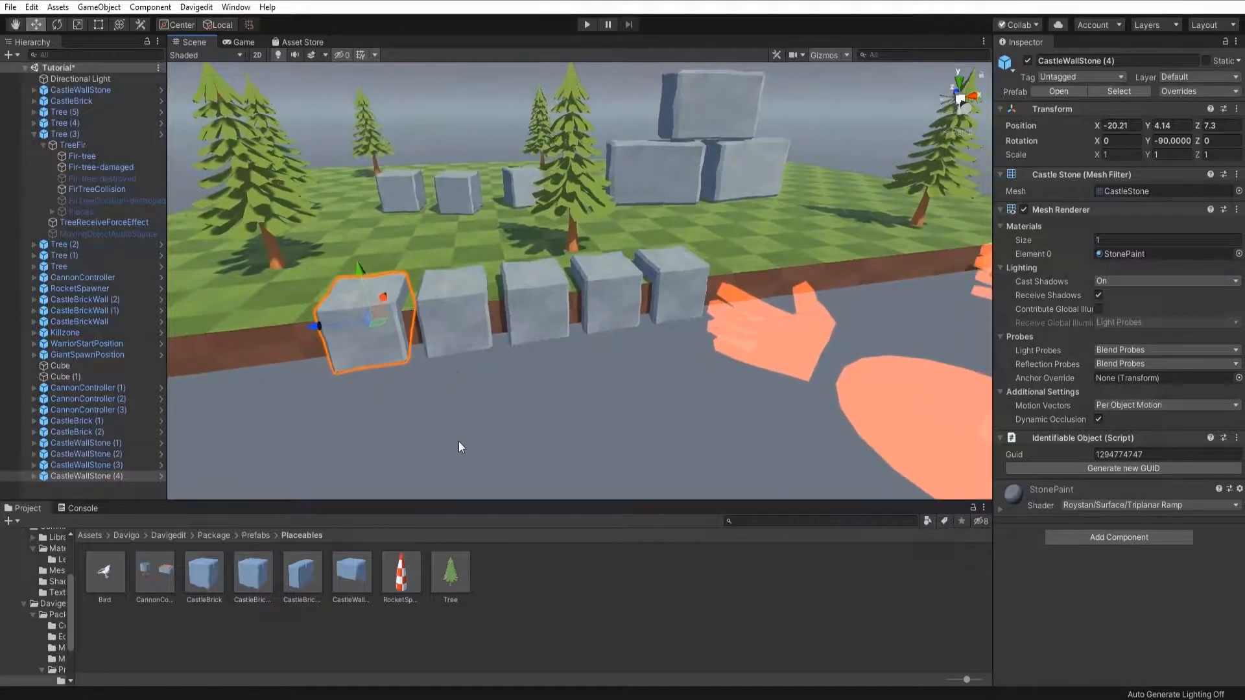
Duplicate the middle castle brick three times and scatter the copies between the castle walls and the row of wall stones.
{"action": "left_click", "coordinate": [459, 193]}
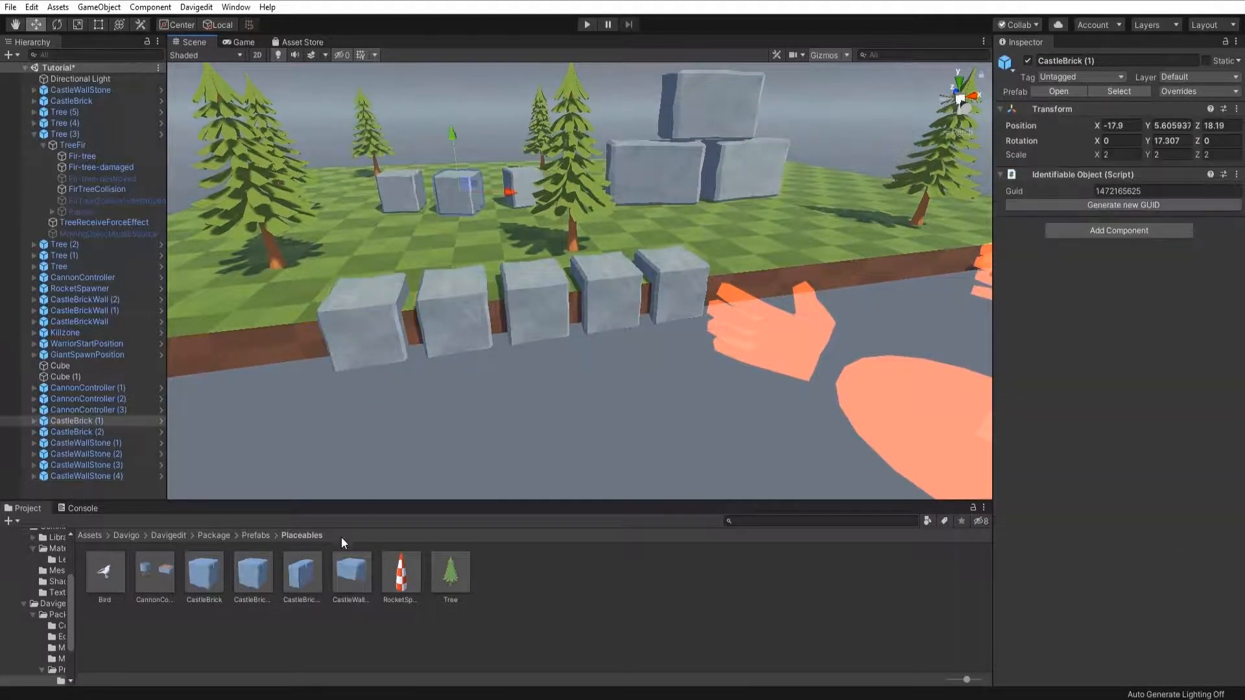
{"action": "key", "text": "ctrl+d"}
{"action": "left_click_drag", "start_coordinate": [469, 186], "coordinate": [667, 215]}
{"action": "key", "text": "ctrl+d"}
{"action": "key", "text": "ctrl+d"}
Place a cannon controller on the main platform at about X -19.5, Z 32.4 and lower it to Y 4.48.
{"action": "right_click_drag", "start_coordinate": [667, 215], "coordinate": [569, 337]}
{"action": "key", "text": "s"}
{"action": "key", "text": "w"}
{"action": "left_click_drag", "start_coordinate": [154, 572], "coordinate": [603, 350]}
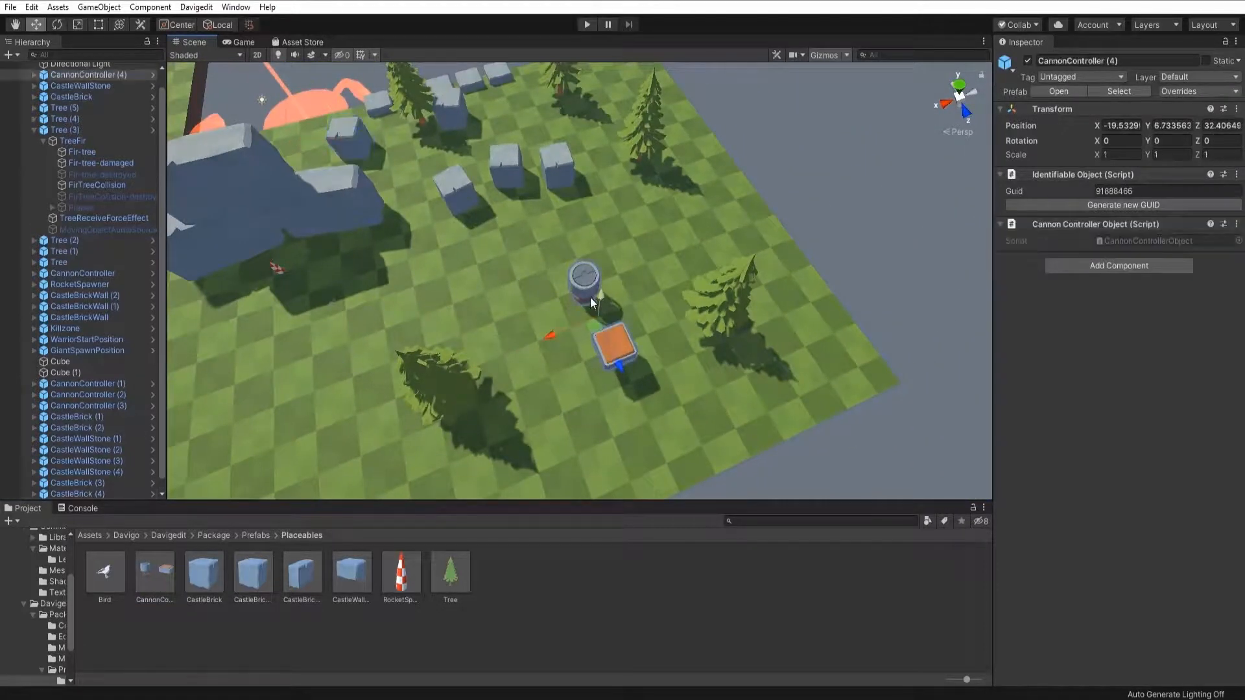
{"action": "left_click_drag", "start_coordinate": [596, 297], "coordinate": [601, 320]}
{"action": "key", "text": "a"}
{"action": "right_click_drag", "start_coordinate": [559, 326], "coordinate": [796, 261]}
{"action": "left_click_drag", "start_coordinate": [713, 298], "coordinate": [714, 304]}
Duplicate the cannon controller on the main platform and slide the copy sideways to about X -13.7.
{"action": "right_click_drag", "start_coordinate": [648, 289], "coordinate": [260, 311]}
{"action": "key", "text": "s"}
{"action": "key", "text": "d"}
{"action": "key", "text": "ctrl+d"}
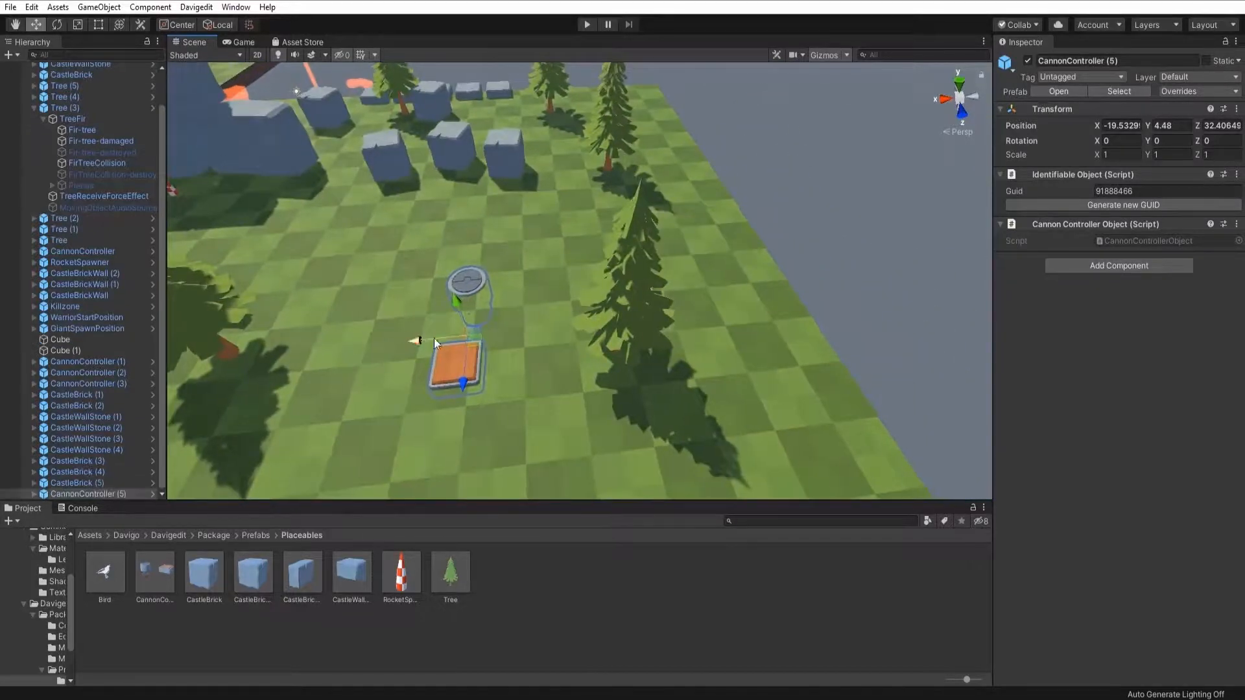
{"action": "left_click_drag", "start_coordinate": [434, 337], "coordinate": [372, 333]}
{"action": "right_click_drag", "start_coordinate": [372, 333], "coordinate": [539, 319]}
{"action": "key", "text": "a"}
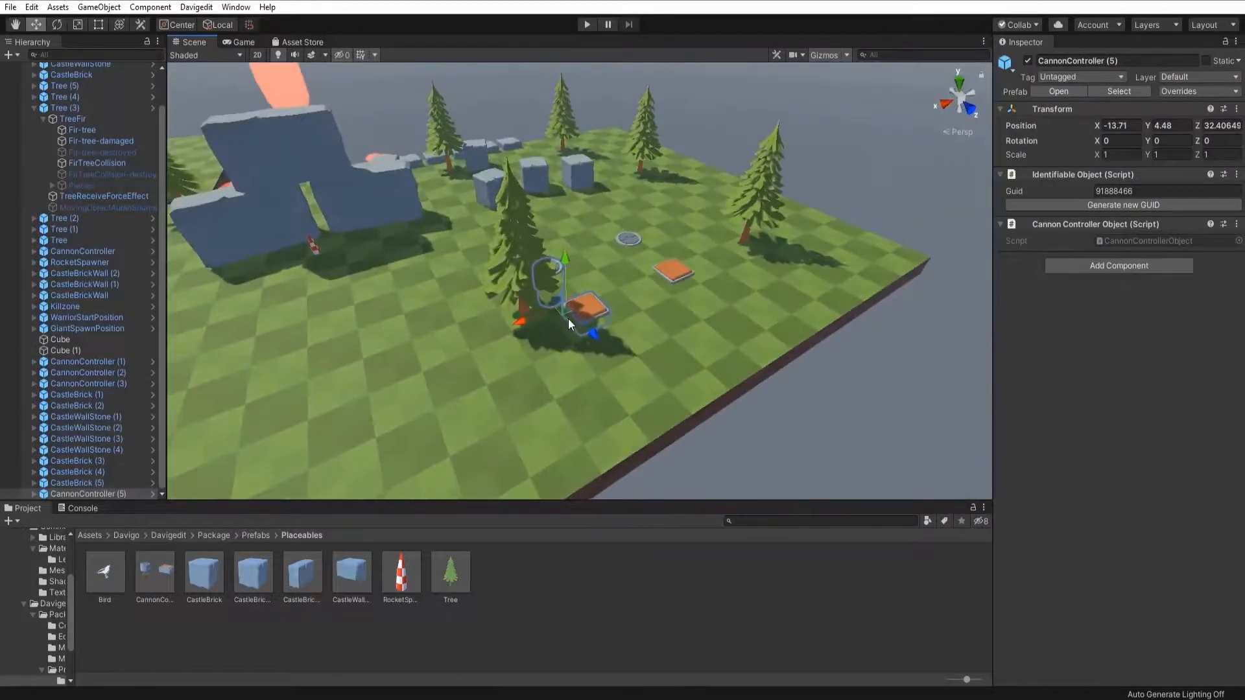
Move the copied cannon controller across the main platform to the far end beyond the castle walls.
{"action": "left_click_drag", "start_coordinate": [569, 317], "coordinate": [285, 377]}
{"action": "right_click_drag", "start_coordinate": [338, 379], "coordinate": [600, 324]}
{"action": "key", "text": "s"}
{"action": "left_click_drag", "start_coordinate": [525, 356], "coordinate": [927, 254]}
{"action": "key", "text": "r"}
{"action": "key", "text": "e"}
{"action": "key", "text": "w"}
Duplicate the cannon controller again, snap the copy onto the platform corner beside the outer trees, and rotate it.
{"action": "key", "text": "ctrl+d"}
{"action": "key", "text": "e"}
{"action": "key", "text": "r"}
{"action": "key", "text": "e"}
{"action": "key", "text": "w"}
{"action": "right_click_drag", "start_coordinate": [751, 284], "coordinate": [418, 340]}
{"action": "key", "text": "d"}
{"action": "left_click_drag", "start_coordinate": [428, 367], "coordinate": [489, 344], "text": "ctrl+shift"}
{"action": "key", "text": "ctrl+z"}
{"action": "left_click_drag", "start_coordinate": [416, 368], "coordinate": [513, 337], "text": "ctrl+shift"}
{"action": "key", "text": "e"}
{"action": "left_click_drag", "start_coordinate": [499, 379], "coordinate": [624, 284]}
{"action": "key", "text": "w"}
Try to move the tree behind the row of wall stones across to the castle walls.
{"action": "left_click", "coordinate": [637, 130], "text": "shift"}
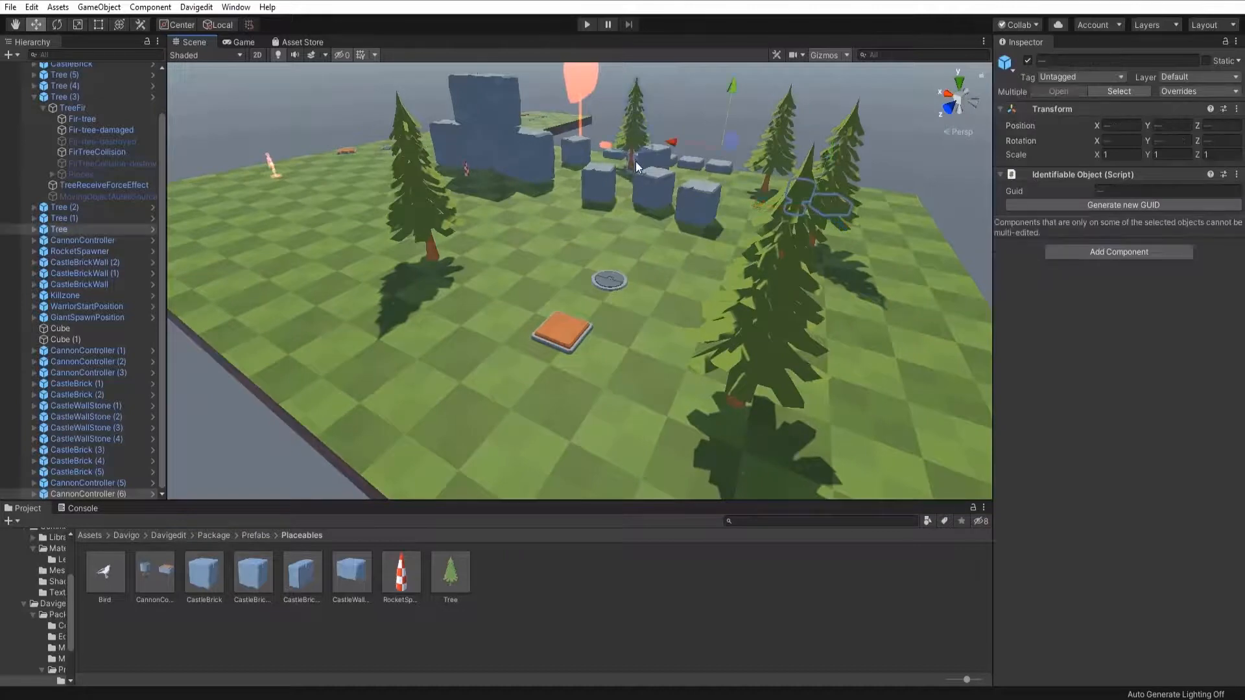
{"action": "key", "text": "s"}
{"action": "right_click_drag", "start_coordinate": [637, 168], "coordinate": [655, 91]}
{"action": "key", "text": "w"}
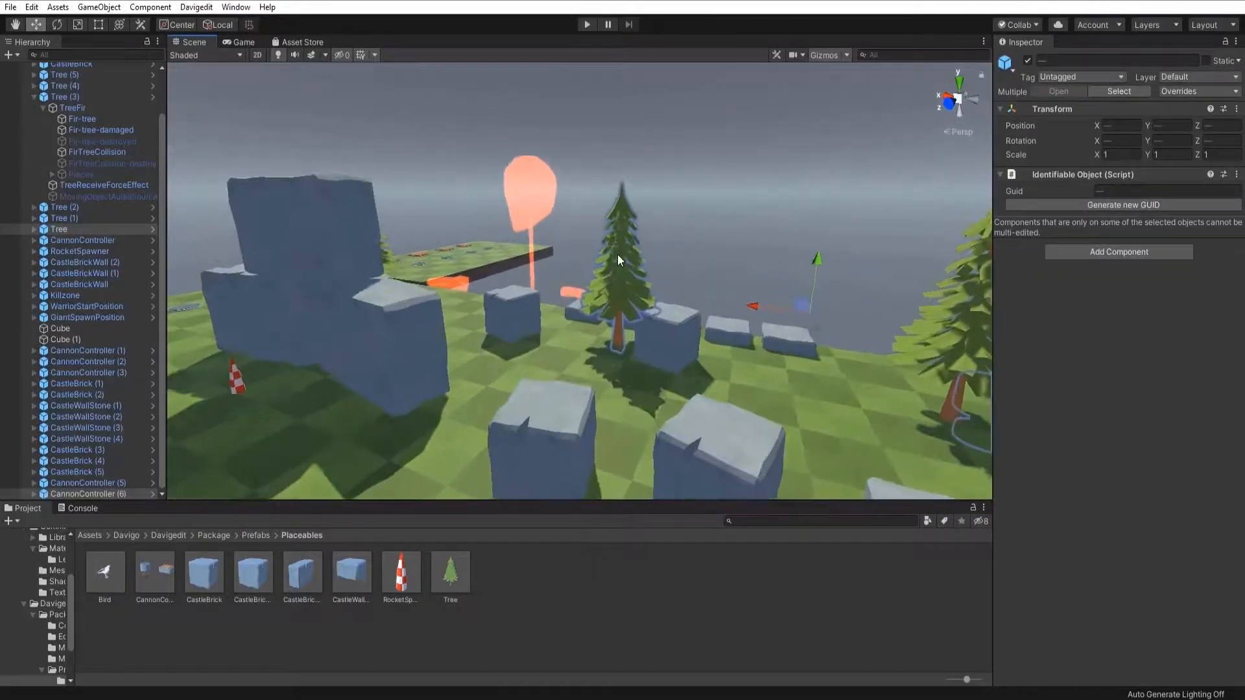
{"action": "left_click", "coordinate": [616, 258]}
{"action": "right_click_drag", "start_coordinate": [615, 260], "coordinate": [610, 303]}
{"action": "key", "text": "s"}
{"action": "left_click_drag", "start_coordinate": [598, 247], "coordinate": [406, 303]}
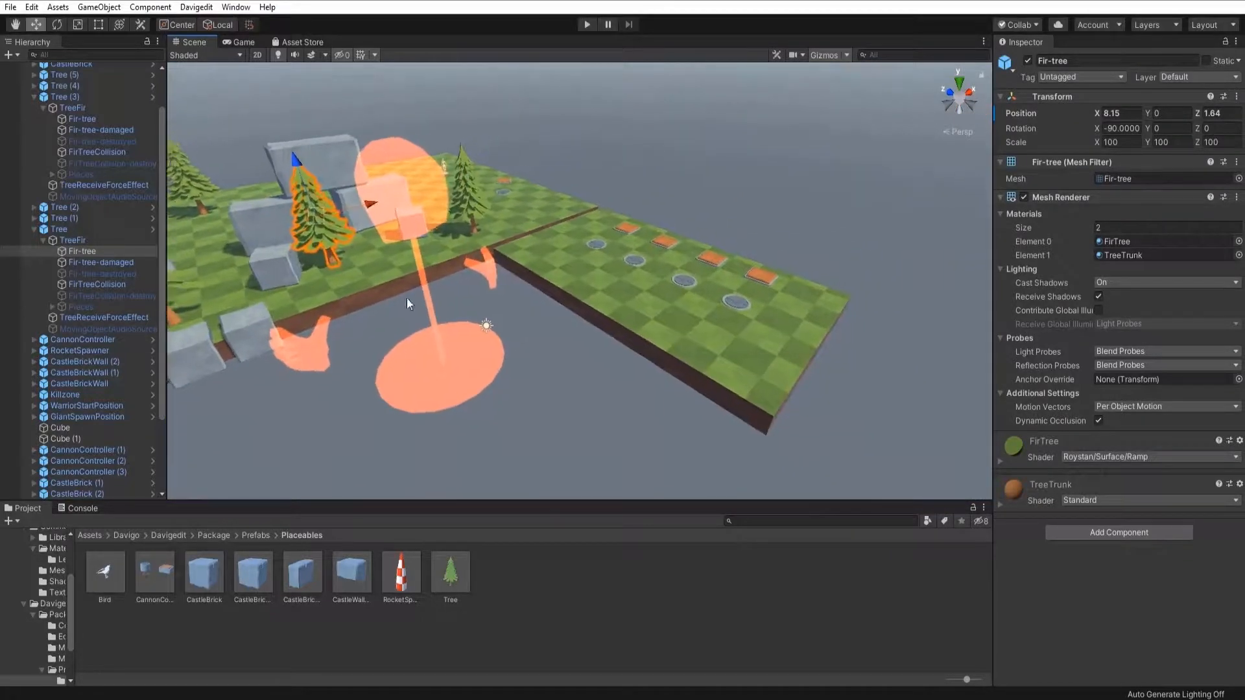
Try moving the tree near the smaller platform to about X 11, Z 9, and undo the recent tree moves.
{"action": "left_click", "coordinate": [474, 204]}
{"action": "left_click_drag", "start_coordinate": [470, 197], "coordinate": [537, 179]}
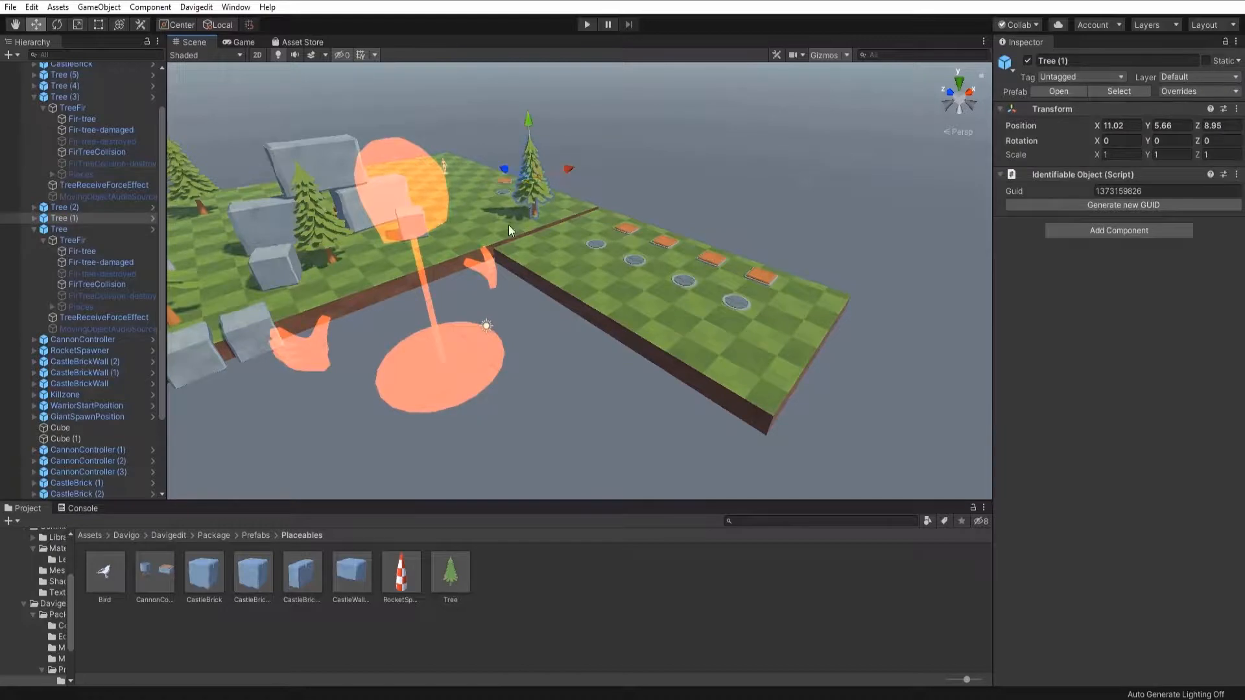
{"action": "left_click_drag", "start_coordinate": [509, 230], "coordinate": [773, 233], "text": "alt"}
{"action": "key", "text": "ctrl+z"}
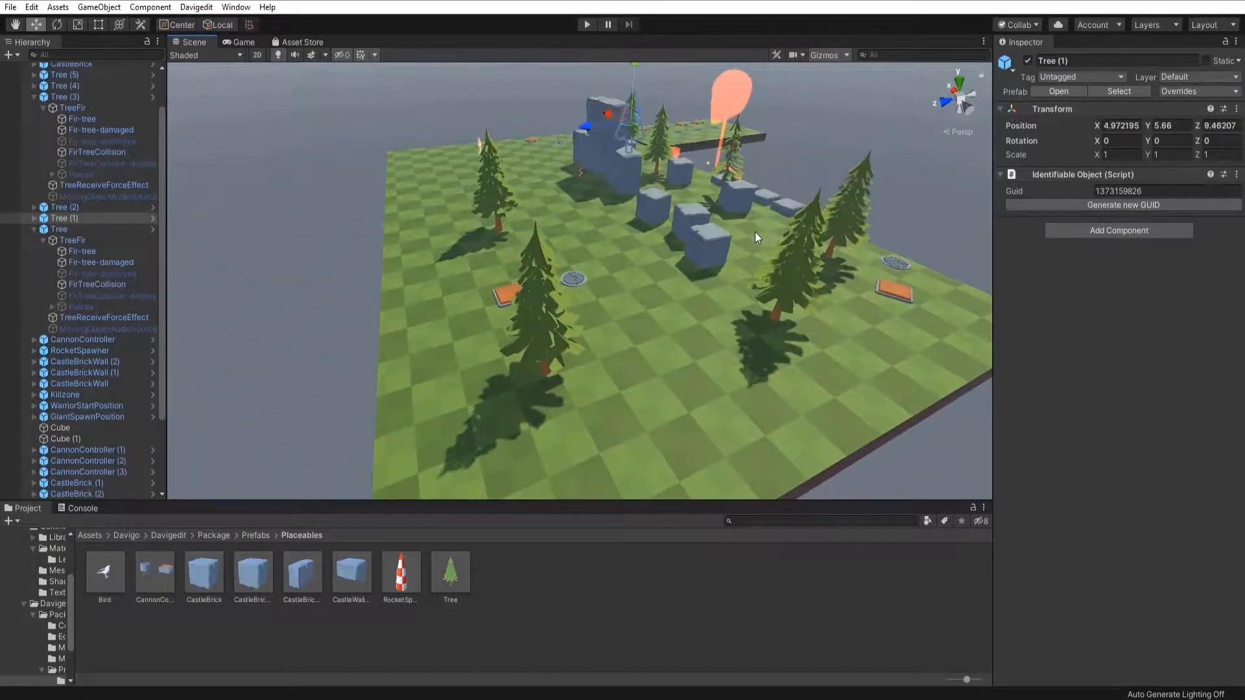
{"action": "key", "text": "ctrl+z"}
{"action": "key", "text": "ctrl+z"}
Try again to shift the fir tree behind the wall stones, and undo the move.
{"action": "right_click_drag", "start_coordinate": [714, 232], "coordinate": [366, 279]}
{"action": "key", "text": "w"}
{"action": "key", "text": "s"}
{"action": "left_click_drag", "start_coordinate": [671, 264], "coordinate": [627, 239]}
{"action": "key", "text": "ctrl+z"}
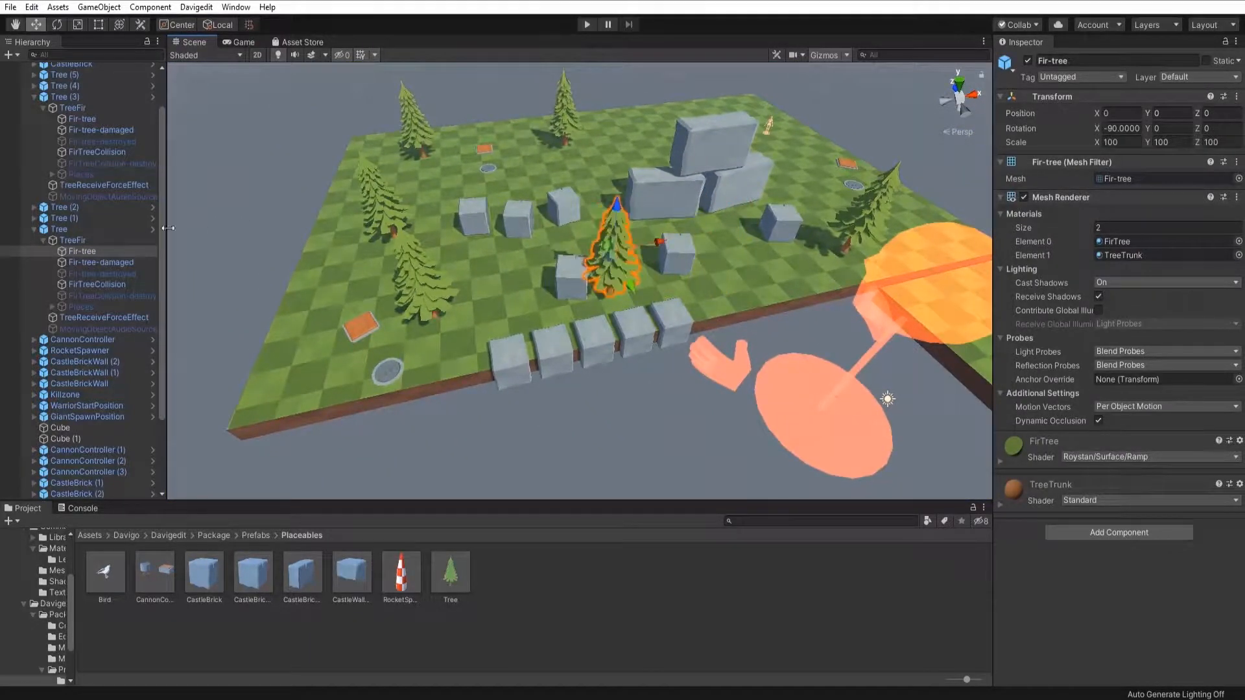
Move Tree beside the castle walls at about X 6, Z 16, and Tree (1) to the platform's far corner at about X -32, Z 8.5.
{"action": "left_click", "coordinate": [43, 240]}
{"action": "left_click", "coordinate": [52, 230]}
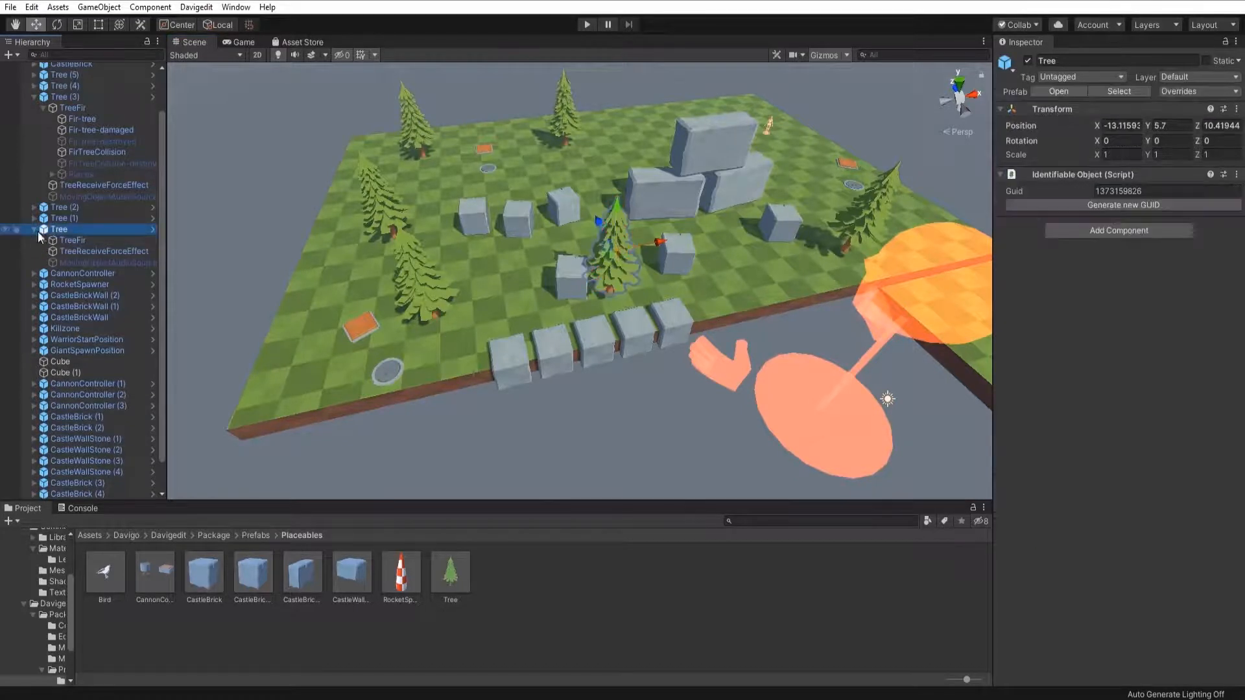
{"action": "left_click", "coordinate": [32, 230]}
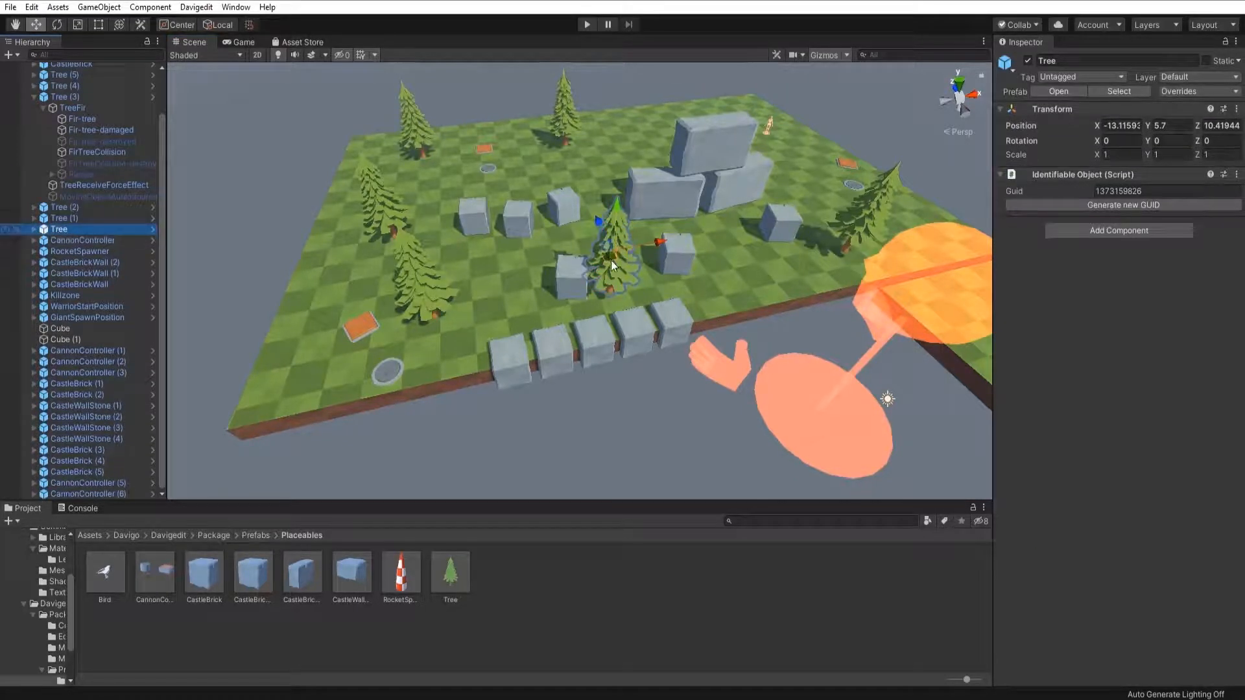
{"action": "left_click_drag", "start_coordinate": [611, 260], "coordinate": [812, 173]}
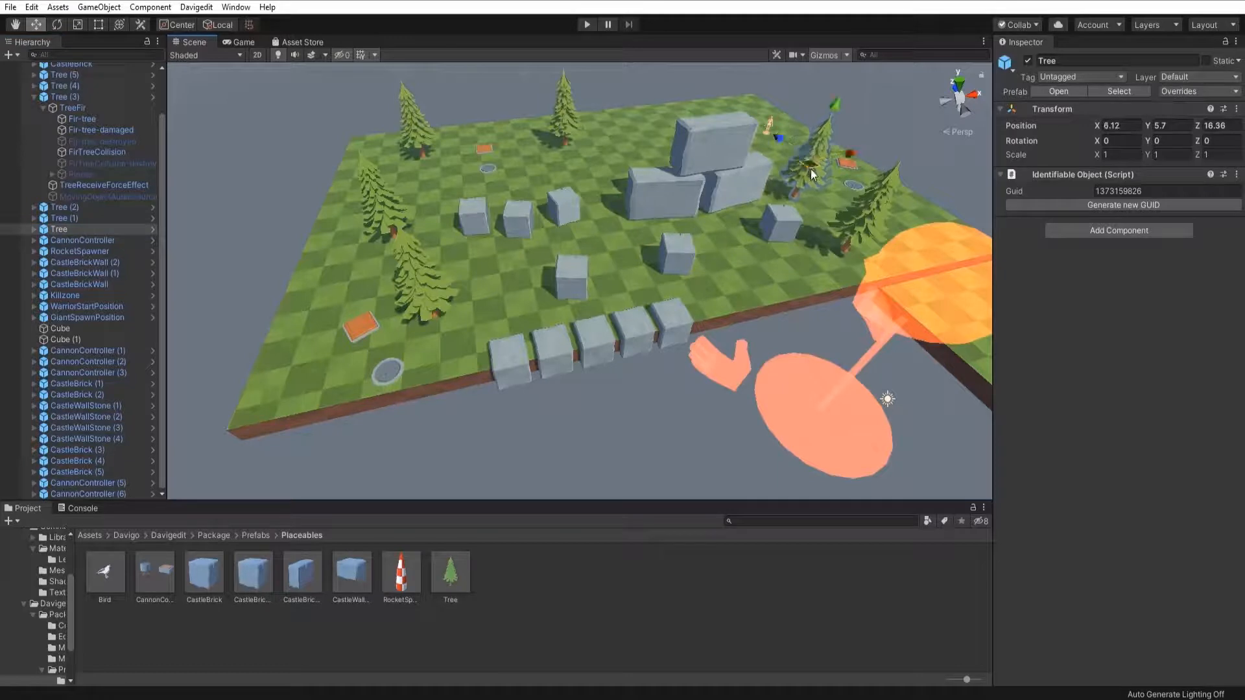
{"action": "left_click", "coordinate": [76, 219]}
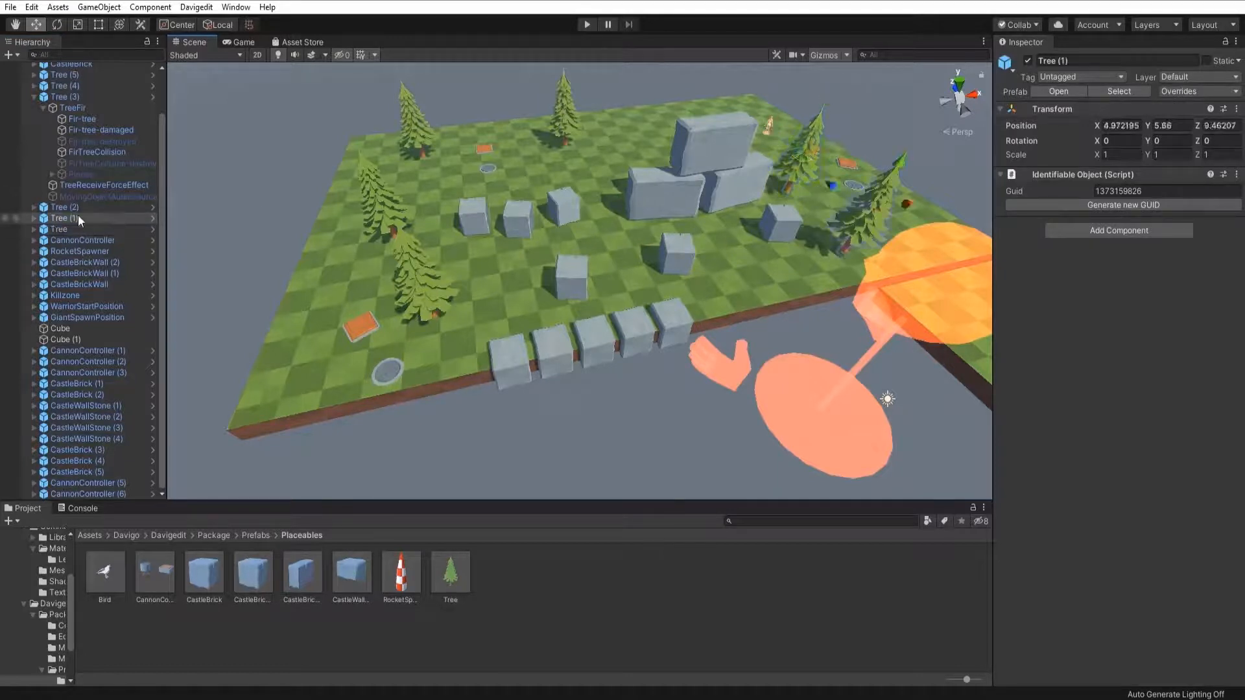
{"action": "left_click_drag", "start_coordinate": [866, 224], "coordinate": [232, 369]}
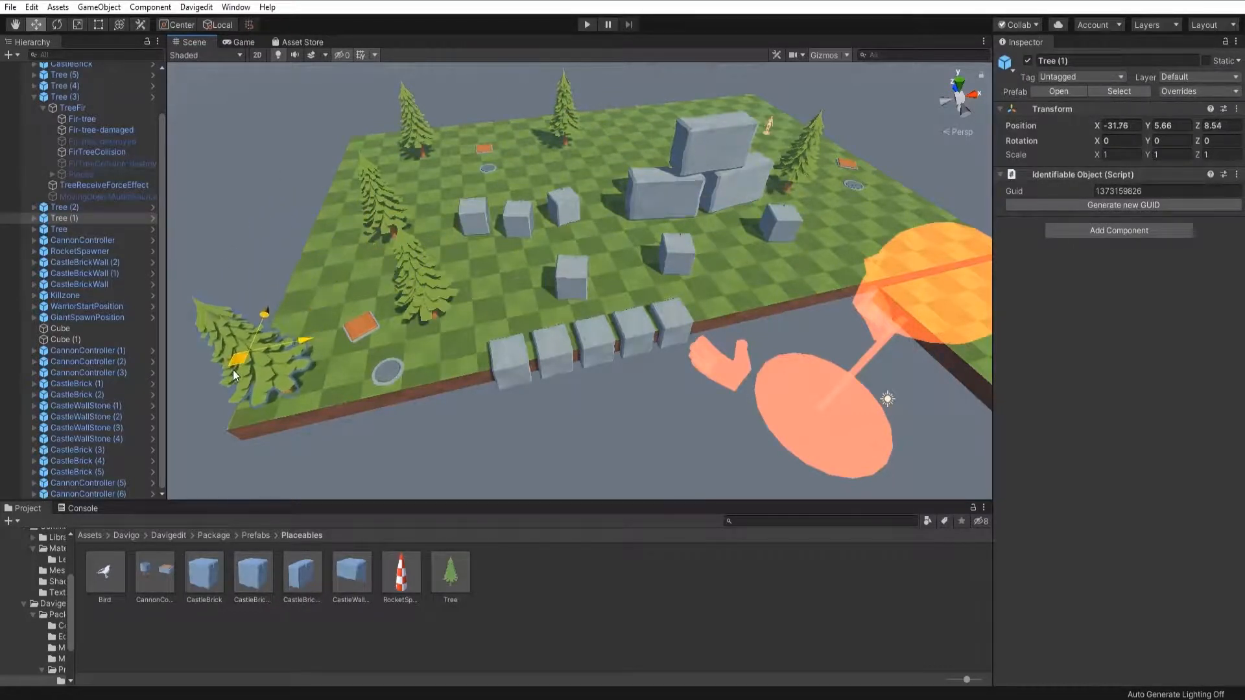
Place two rocket spawners on the large platform, one behind the castle bricks and one beside the row of wall stones.
{"action": "left_click_drag", "start_coordinate": [441, 363], "coordinate": [587, 352], "text": "alt"}
{"action": "key", "text": "s"}
{"action": "right_click_drag", "start_coordinate": [587, 352], "coordinate": [667, 355]}
{"action": "key", "text": "w"}
{"action": "right_click_drag", "start_coordinate": [555, 422], "coordinate": [436, 499]}
{"action": "left_click_drag", "start_coordinate": [405, 568], "coordinate": [520, 308]}
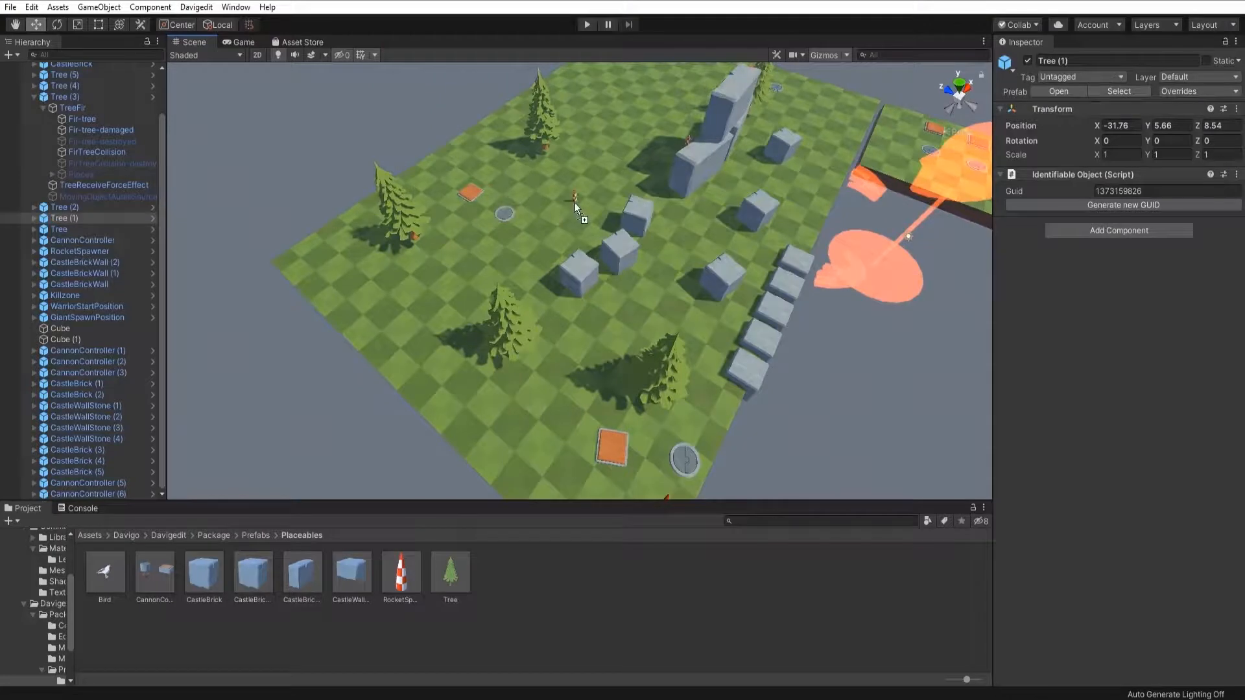
{"action": "left_click_drag", "start_coordinate": [590, 235], "coordinate": [588, 236]}
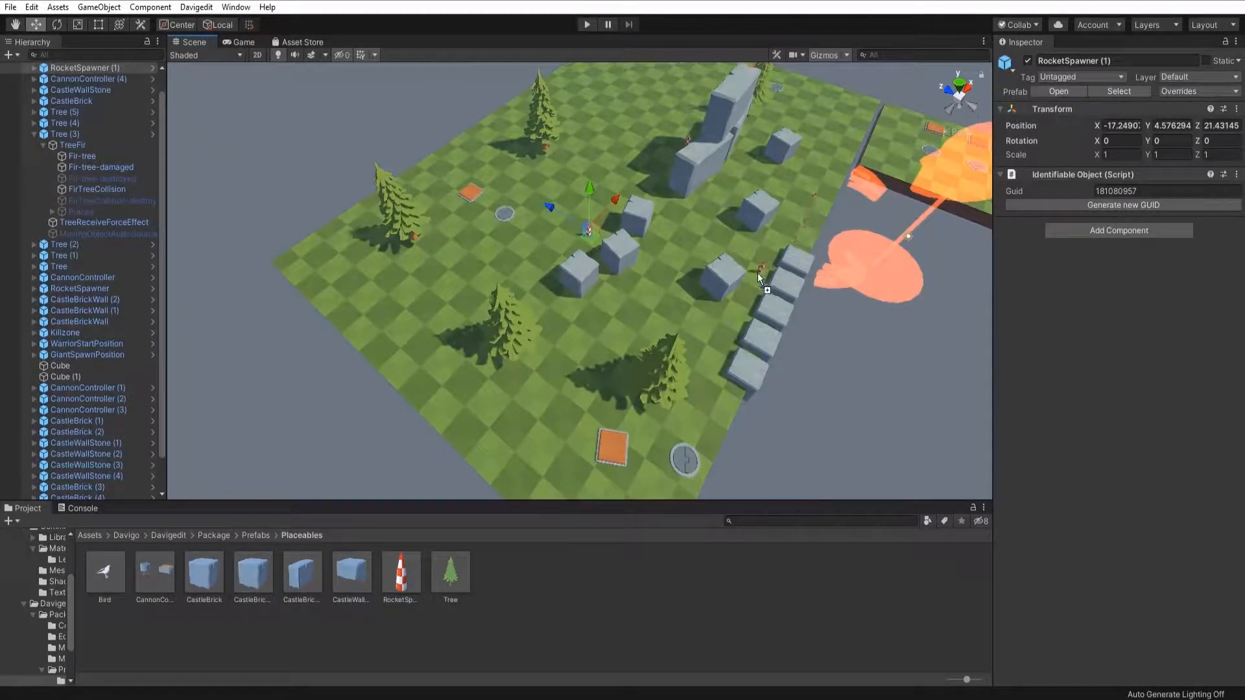
{"action": "left_click_drag", "start_coordinate": [745, 302], "coordinate": [751, 298]}
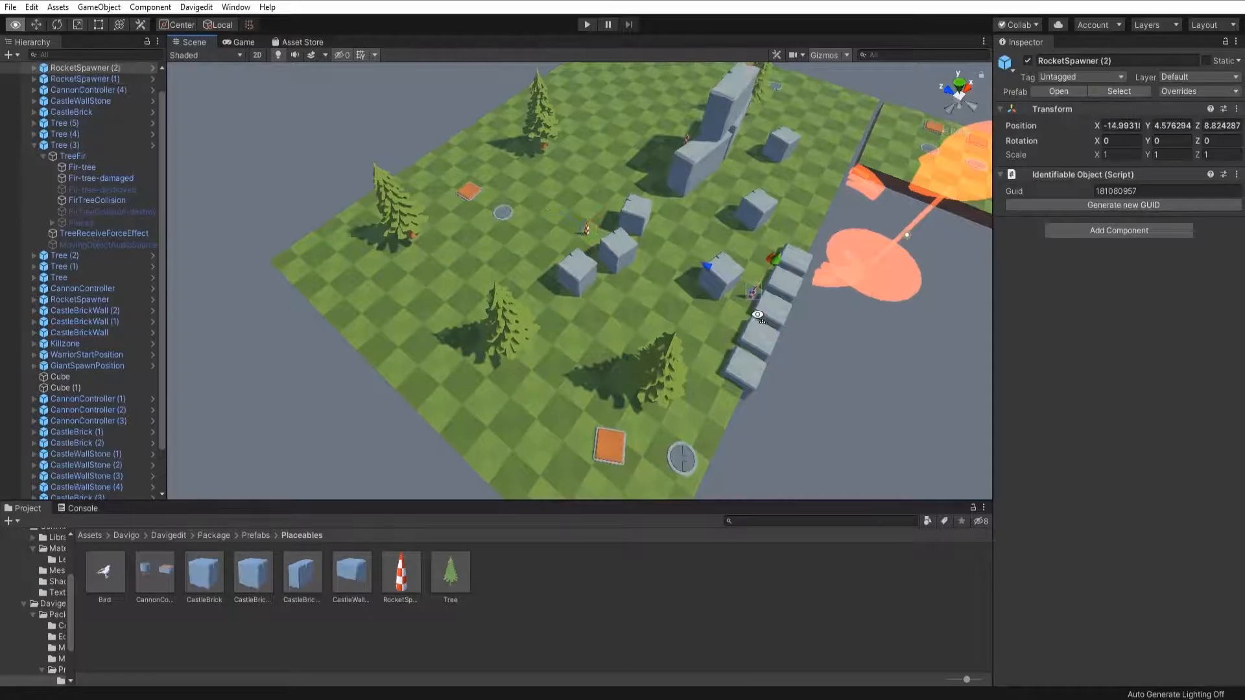
Shift the spawner near the wall stones to about X -12, Z 10.3, and place another near the smaller platform at about X 6.4, Z 9.3.
{"action": "key", "text": "d"}
{"action": "right_click_drag", "start_coordinate": [756, 311], "coordinate": [508, 305]}
{"action": "left_click_drag", "start_coordinate": [472, 260], "coordinate": [524, 241]}
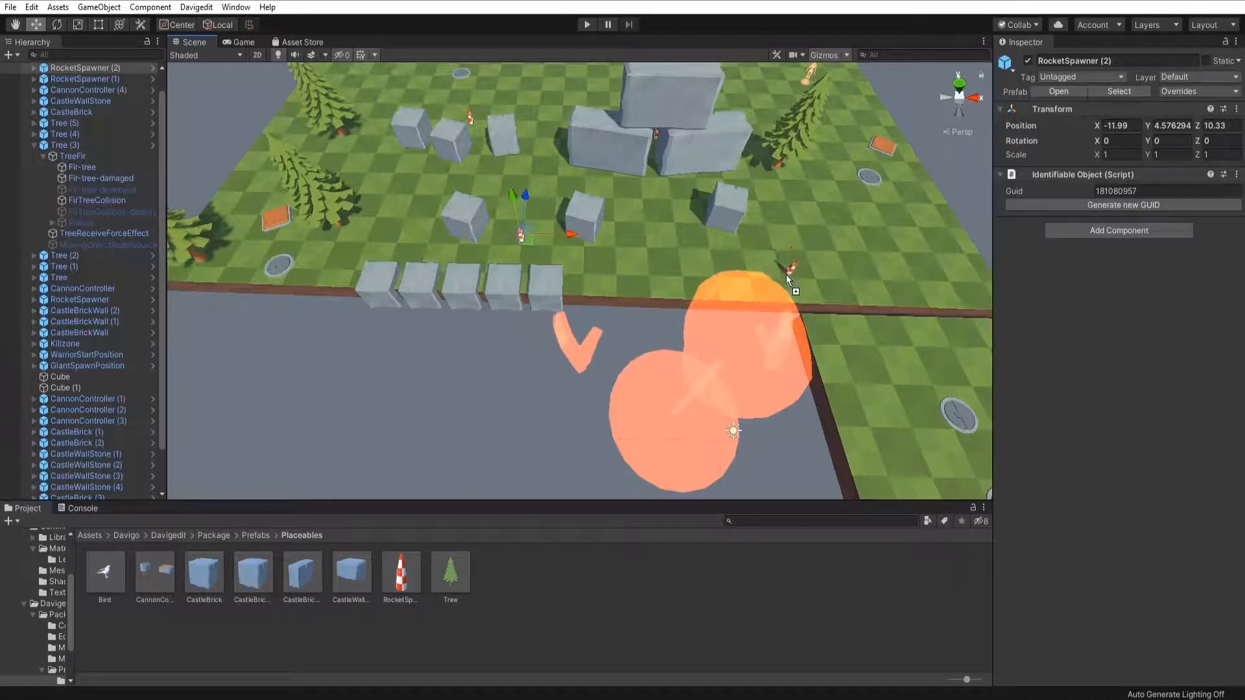
{"action": "left_click_drag", "start_coordinate": [786, 275], "coordinate": [822, 259]}
Place another rocket spawner among the cannon controllers on the smaller platform.
{"action": "right_click_drag", "start_coordinate": [703, 298], "coordinate": [757, 282]}
{"action": "key", "text": "a"}
{"action": "key", "text": "s"}
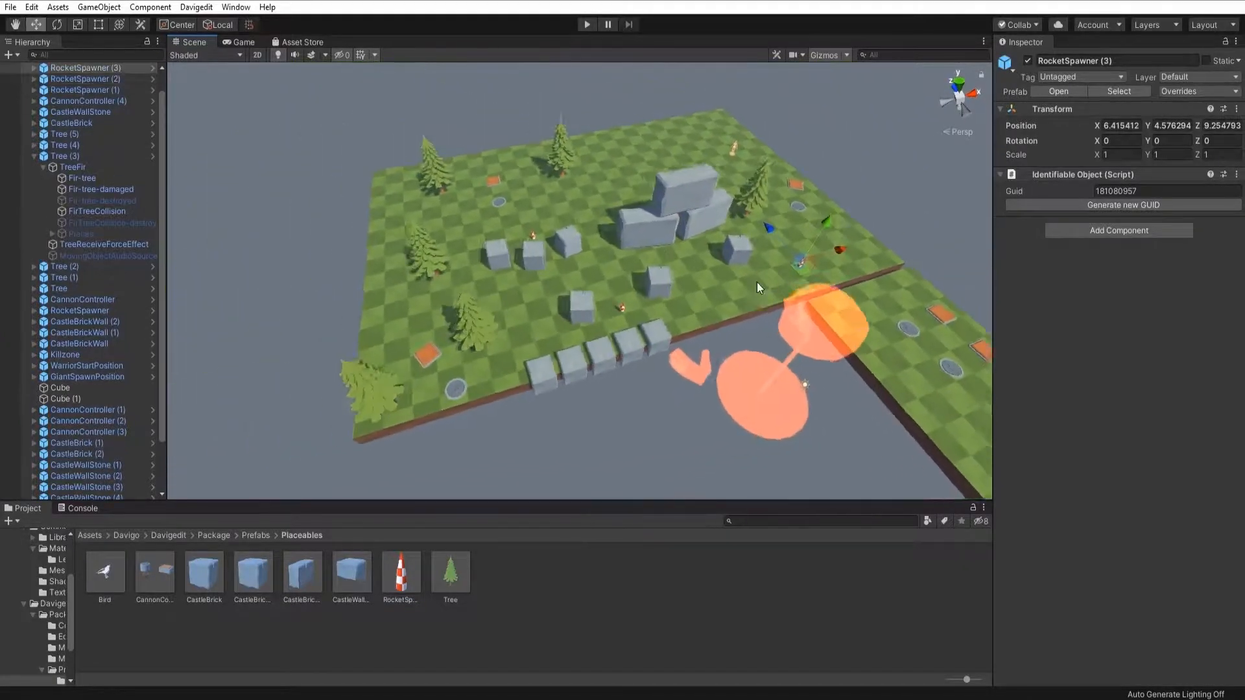
{"action": "right_click_drag", "start_coordinate": [809, 224], "coordinate": [920, 202]}
{"action": "key", "text": "a"}
{"action": "key", "text": "w"}
{"action": "key", "text": "d"}
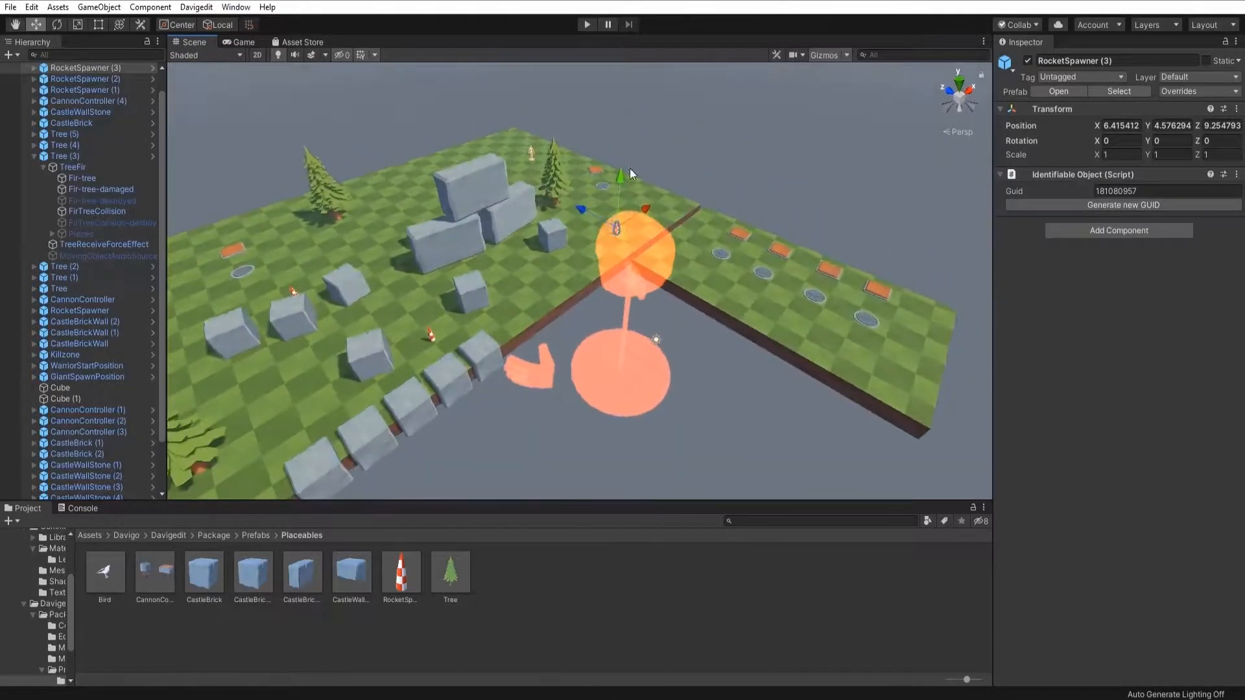
{"action": "key", "text": "d"}
{"action": "right_click_drag", "start_coordinate": [629, 169], "coordinate": [542, 220]}
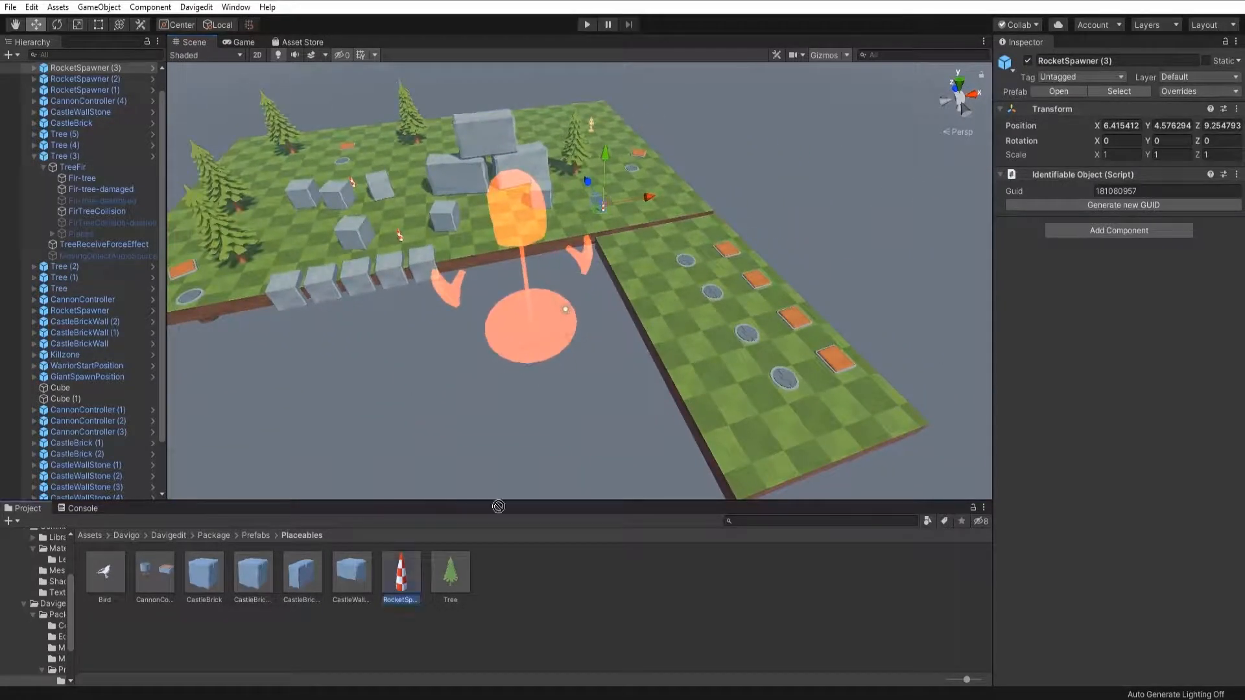
{"action": "left_click_drag", "start_coordinate": [498, 506], "coordinate": [776, 289]}
Place a Bird on top of the castle brick in front of the castle walls.
{"action": "left_click_drag", "start_coordinate": [678, 323], "coordinate": [228, 329], "text": "alt"}
{"action": "left_click", "coordinate": [260, 238]}
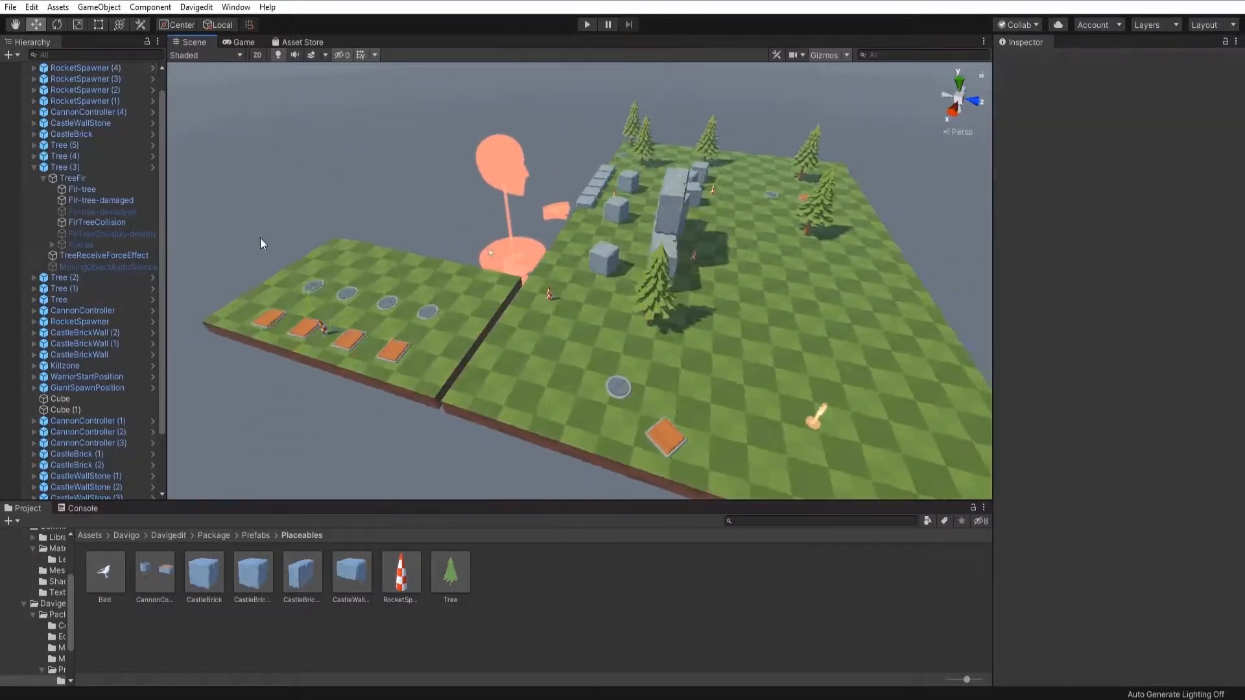
{"action": "left_click_drag", "start_coordinate": [259, 238], "coordinate": [332, 458], "text": "alt"}
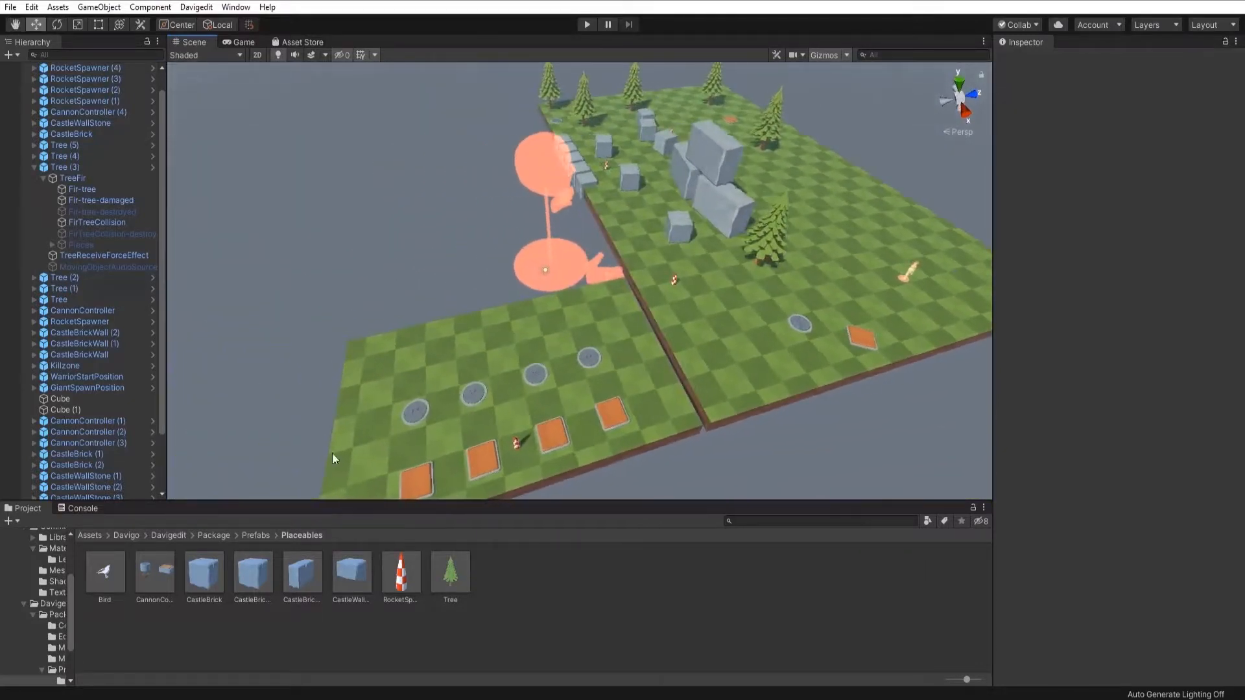
{"action": "right_click_drag", "start_coordinate": [415, 475], "coordinate": [501, 417]}
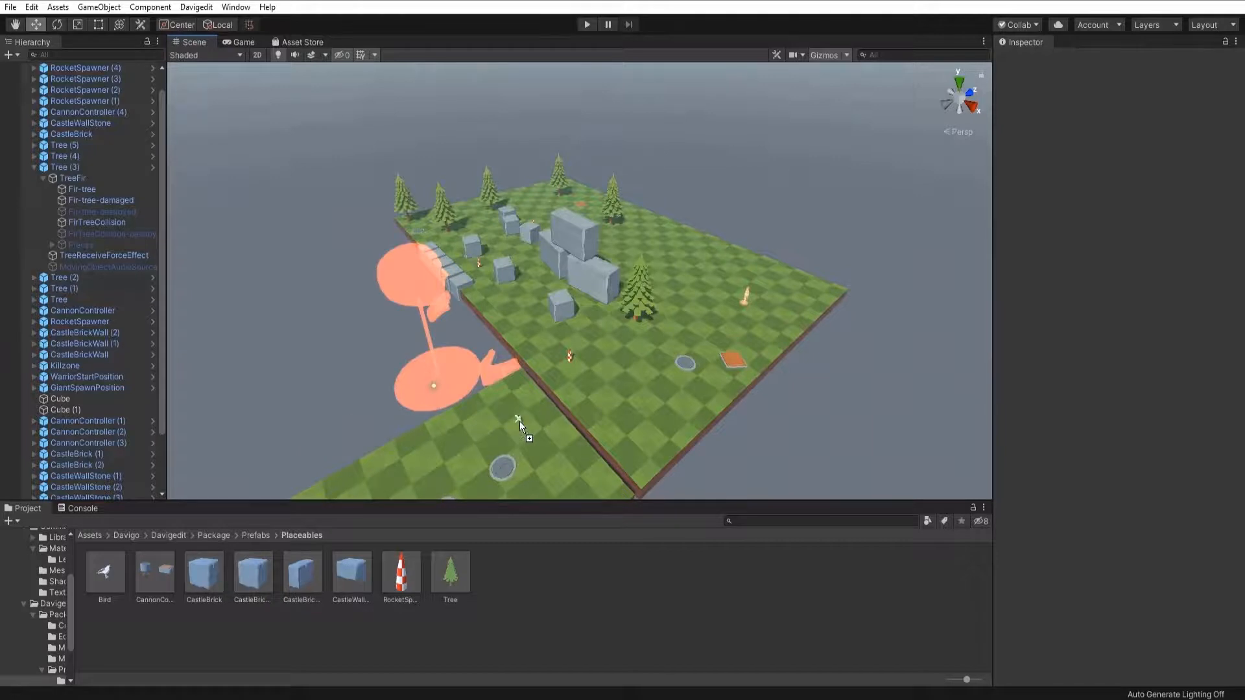
{"action": "left_click_drag", "start_coordinate": [562, 312], "coordinate": [563, 315]}
{"action": "key", "text": "f"}
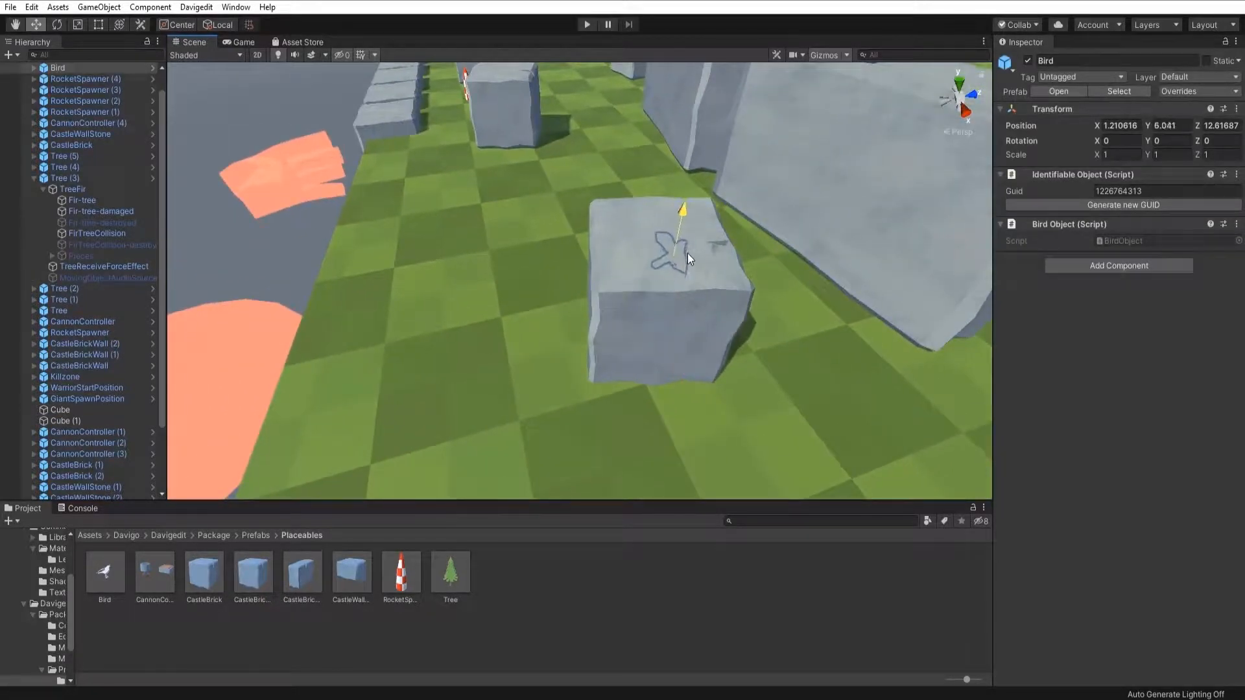
Raise the bird above the castle brick to a height of about Y 6.6.
{"action": "left_click_drag", "start_coordinate": [687, 253], "coordinate": [695, 238]}
{"action": "key", "text": "w"}
{"action": "right_click_drag", "start_coordinate": [686, 272], "coordinate": [410, 98]}
{"action": "key", "text": "s"}
{"action": "key", "text": "w"}
{"action": "key", "text": "s"}
{"action": "left_click_drag", "start_coordinate": [537, 263], "coordinate": [537, 248]}
Place a CastleBrickShard near the large platform's edge, duplicate it twice, and spread and rotate the pieces into a small cluster.
{"action": "right_click_drag", "start_coordinate": [536, 248], "coordinate": [723, 322]}
{"action": "key", "text": "a"}
{"action": "key", "text": "s"}
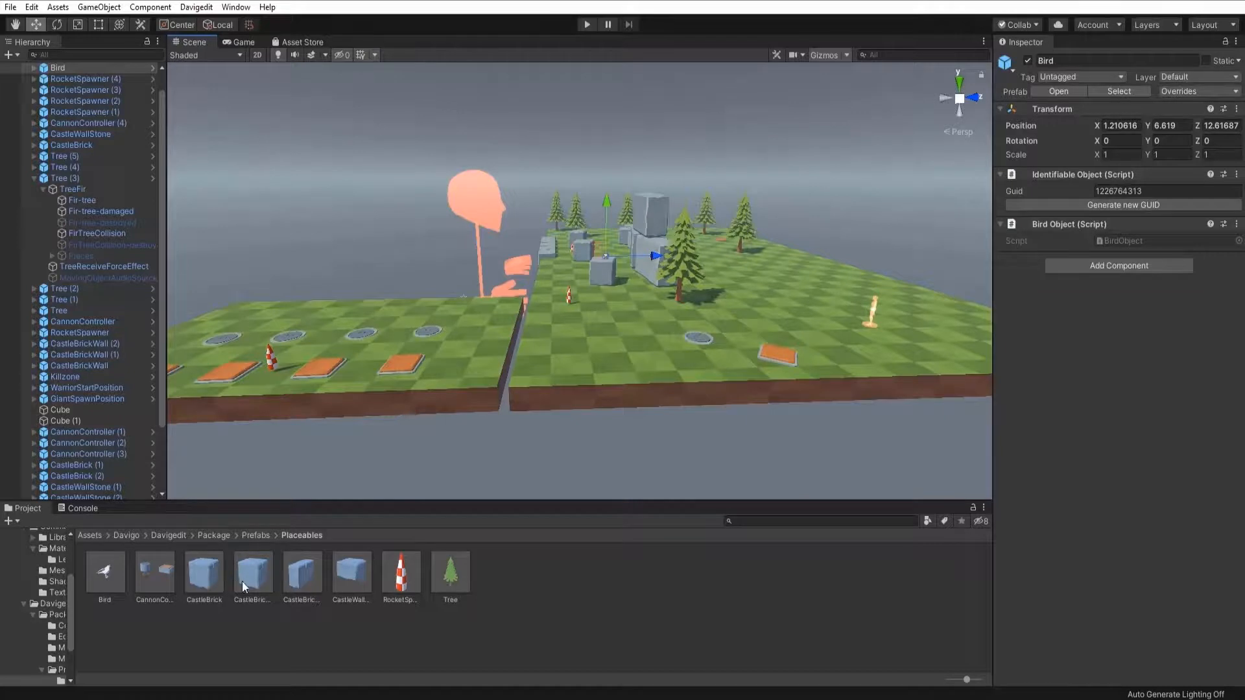
{"action": "left_click_drag", "start_coordinate": [243, 581], "coordinate": [714, 438]}
{"action": "key", "text": "e"}
{"action": "key", "text": "w"}
{"action": "key", "text": "ctrl+d"}
{"action": "key", "text": "e"}
{"action": "key", "text": "w"}
{"action": "key", "text": "ctrl+d"}
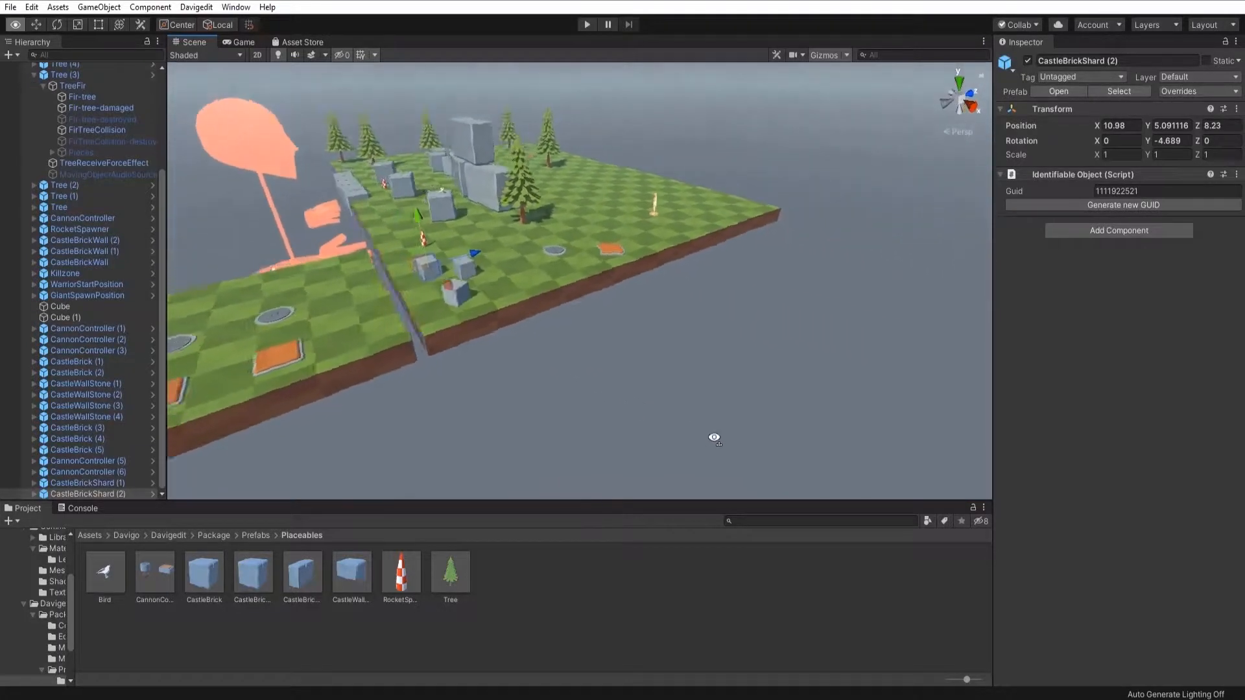
Add the Impactable Component script to the large platform cube.
{"action": "right_click_drag", "start_coordinate": [714, 438], "coordinate": [253, 479]}
{"action": "left_click", "coordinate": [764, 441]}
{"action": "key", "text": "w"}
{"action": "key", "text": "s"}
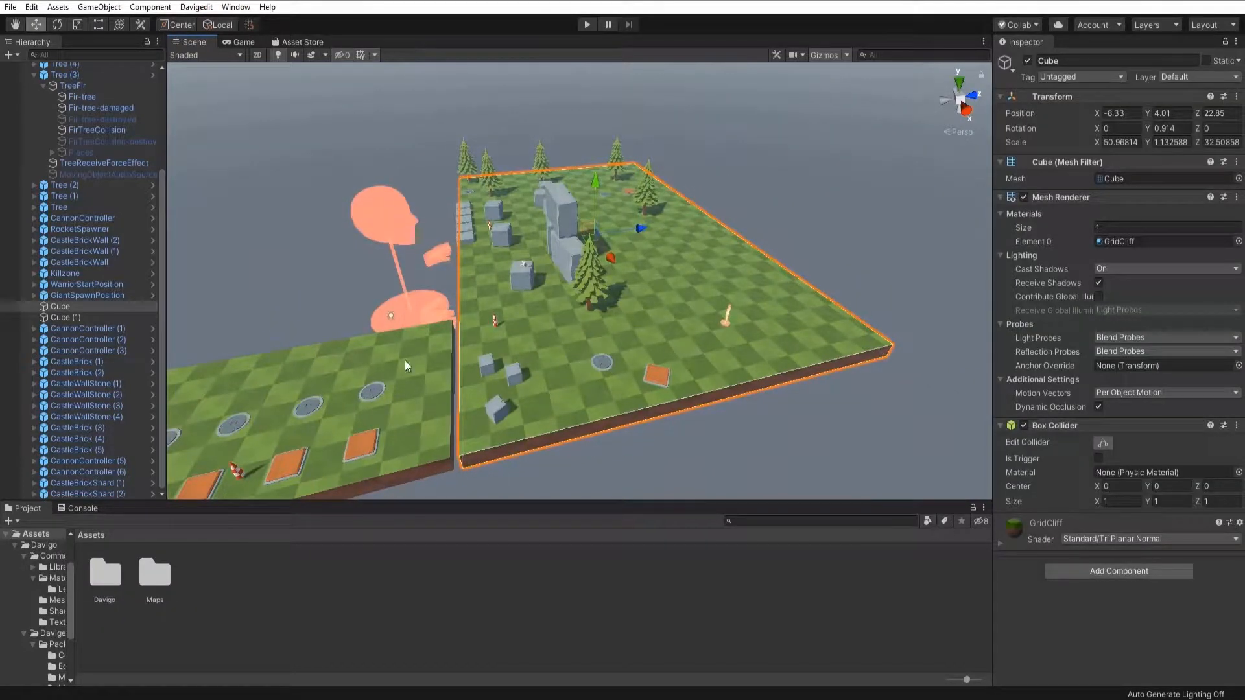
{"action": "left_click", "coordinate": [640, 433]}
{"action": "left_click", "coordinate": [1161, 569]}
{"action": "type", "text": "impac"}
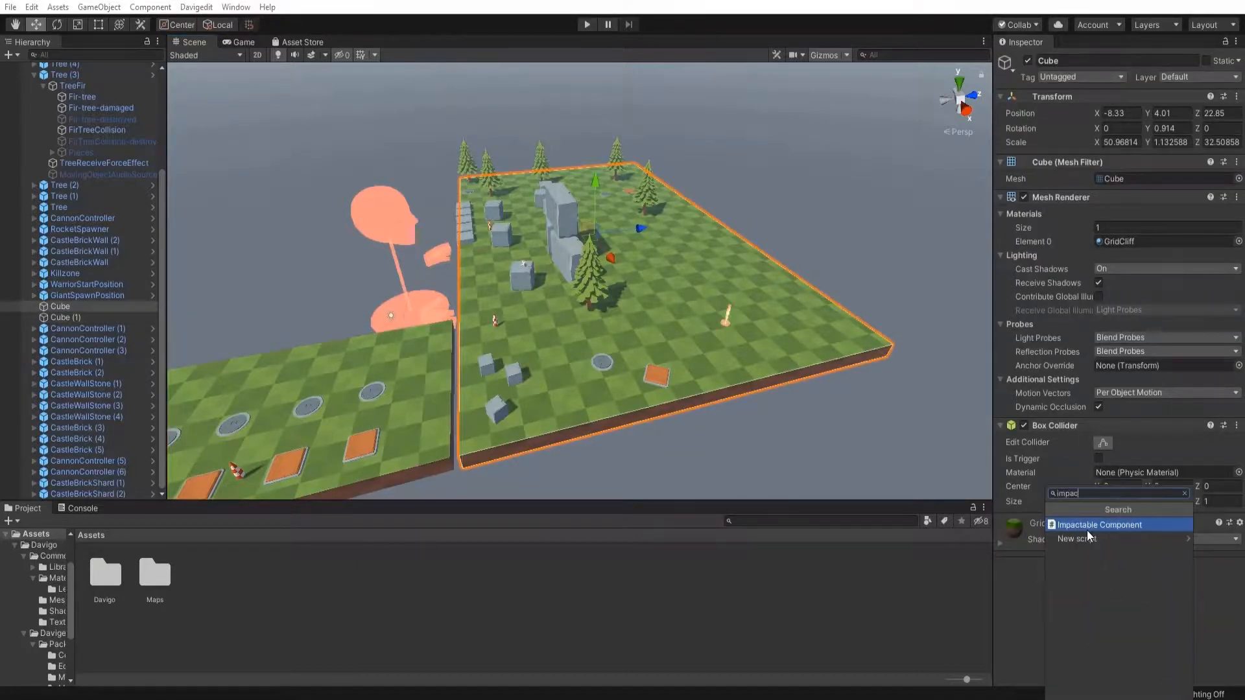
{"action": "left_click", "coordinate": [1087, 530]}
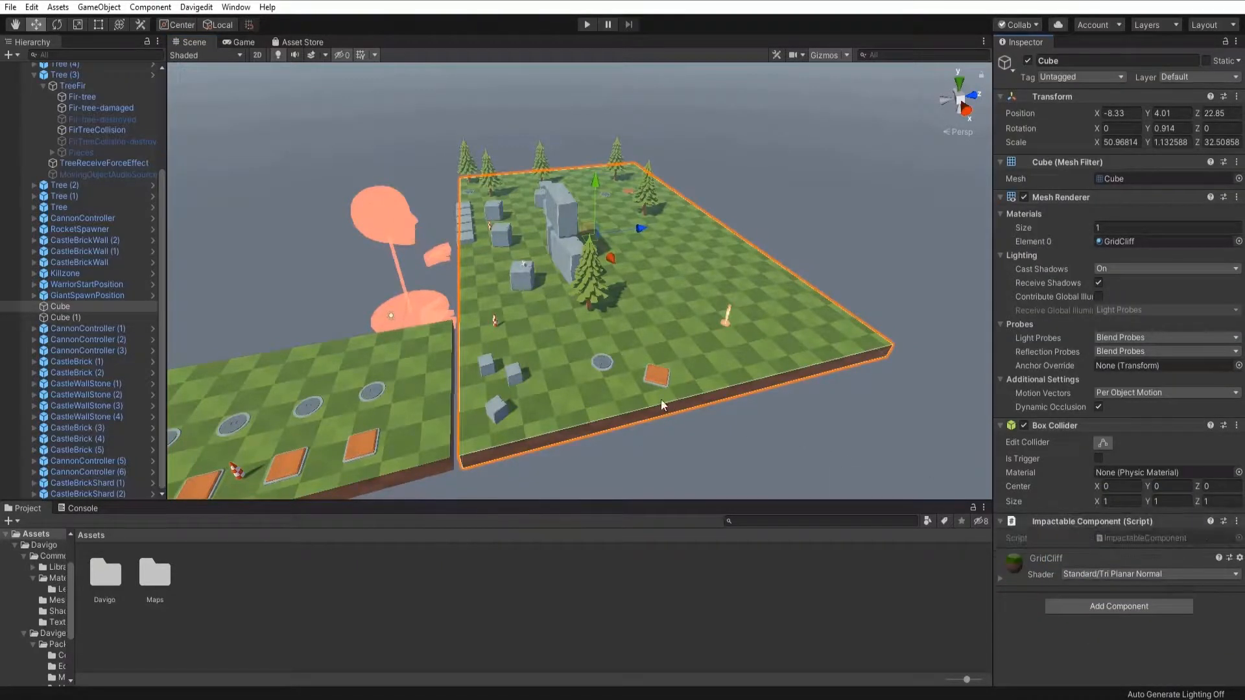
Add the Impactable Component script to the smaller platform cube.
{"action": "right_click_drag", "start_coordinate": [512, 323], "coordinate": [444, 346]}
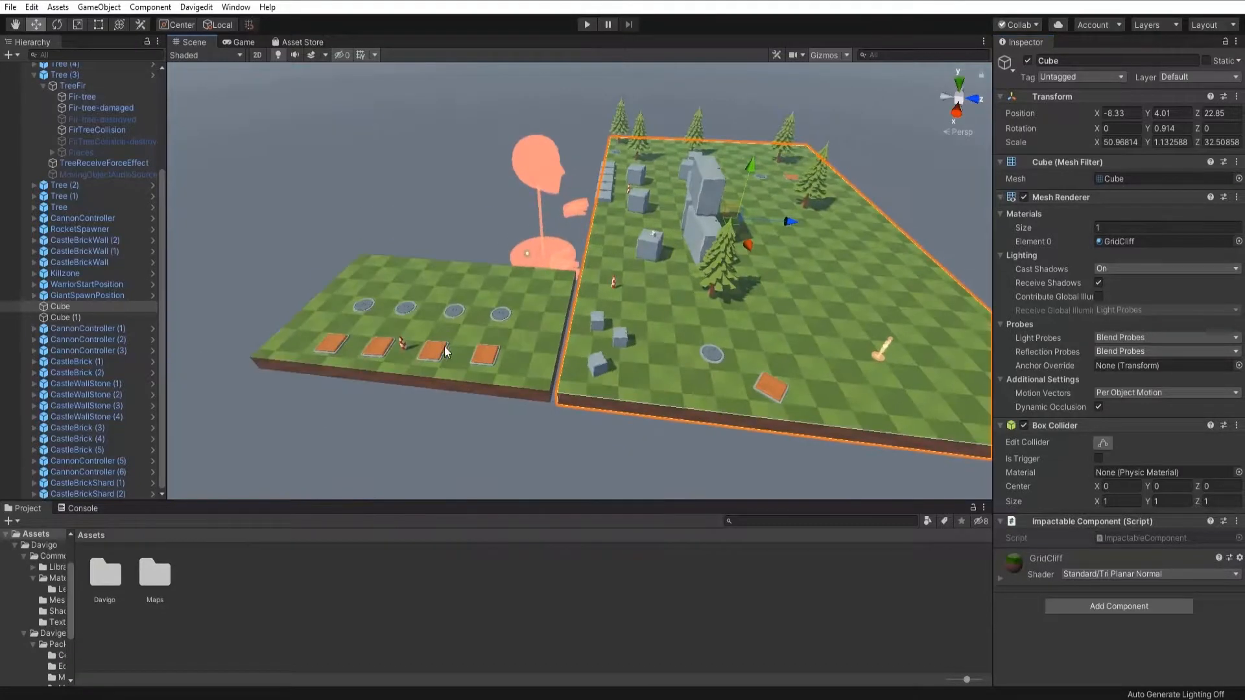
{"action": "left_click", "coordinate": [529, 360]}
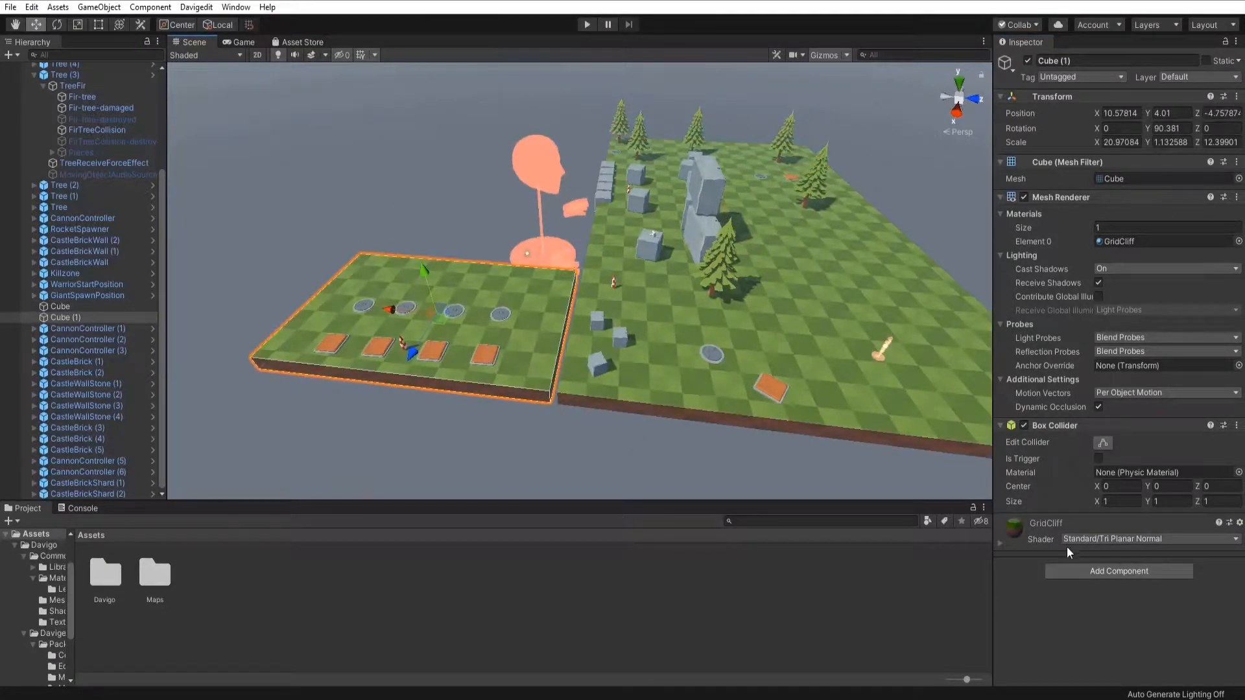
{"action": "left_click", "coordinate": [794, 387]}
{"action": "left_click", "coordinate": [506, 376]}
{"action": "left_click", "coordinate": [81, 309], "text": "shift"}
{"action": "left_click", "coordinate": [513, 327]}
{"action": "left_click", "coordinate": [1111, 575]}
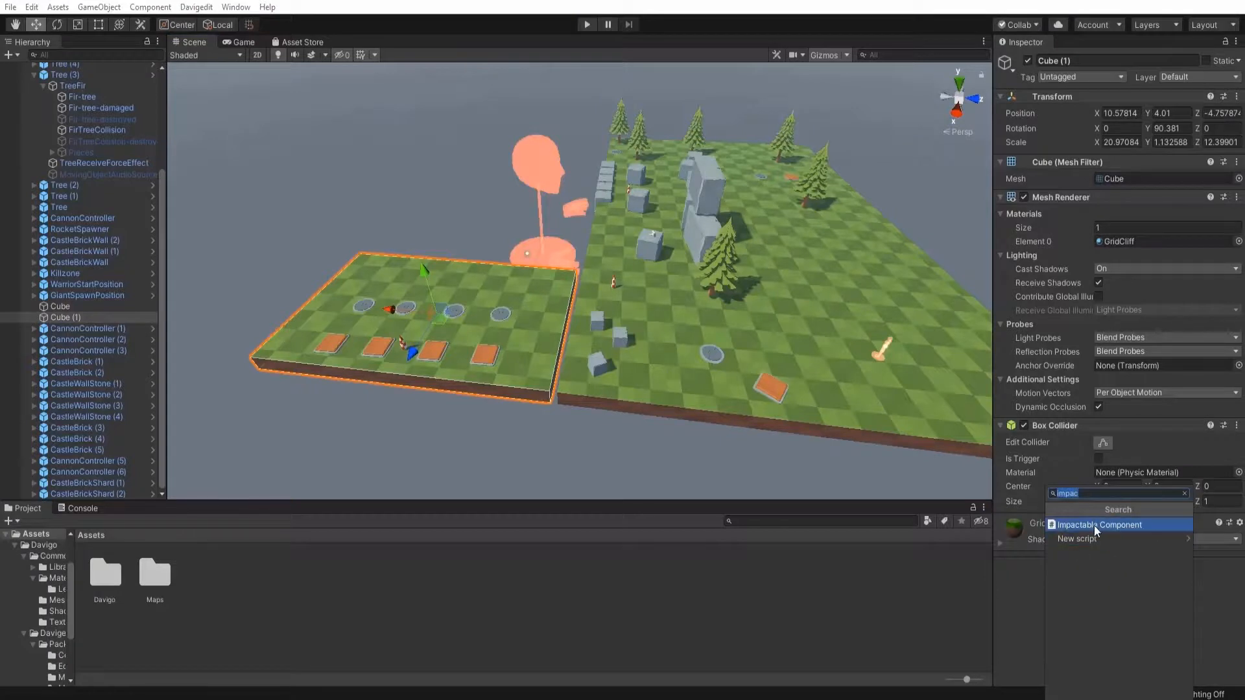
{"action": "key", "text": "BackSpace"}
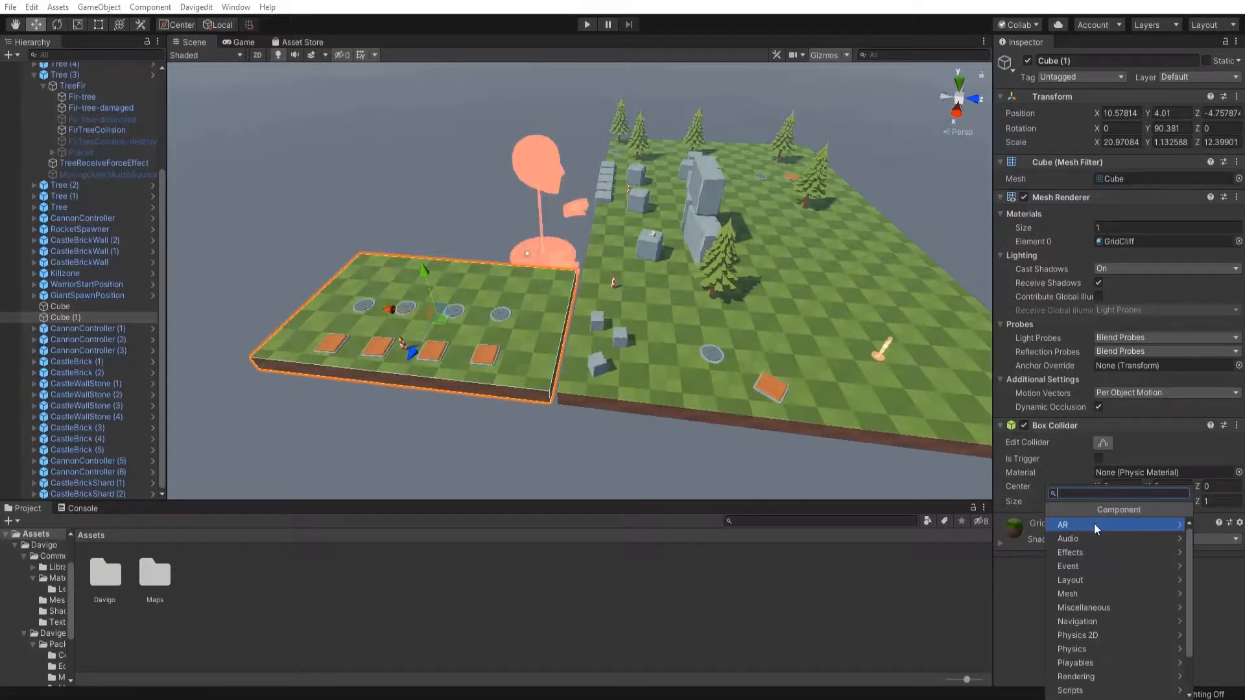
{"action": "type", "text": "impact"}
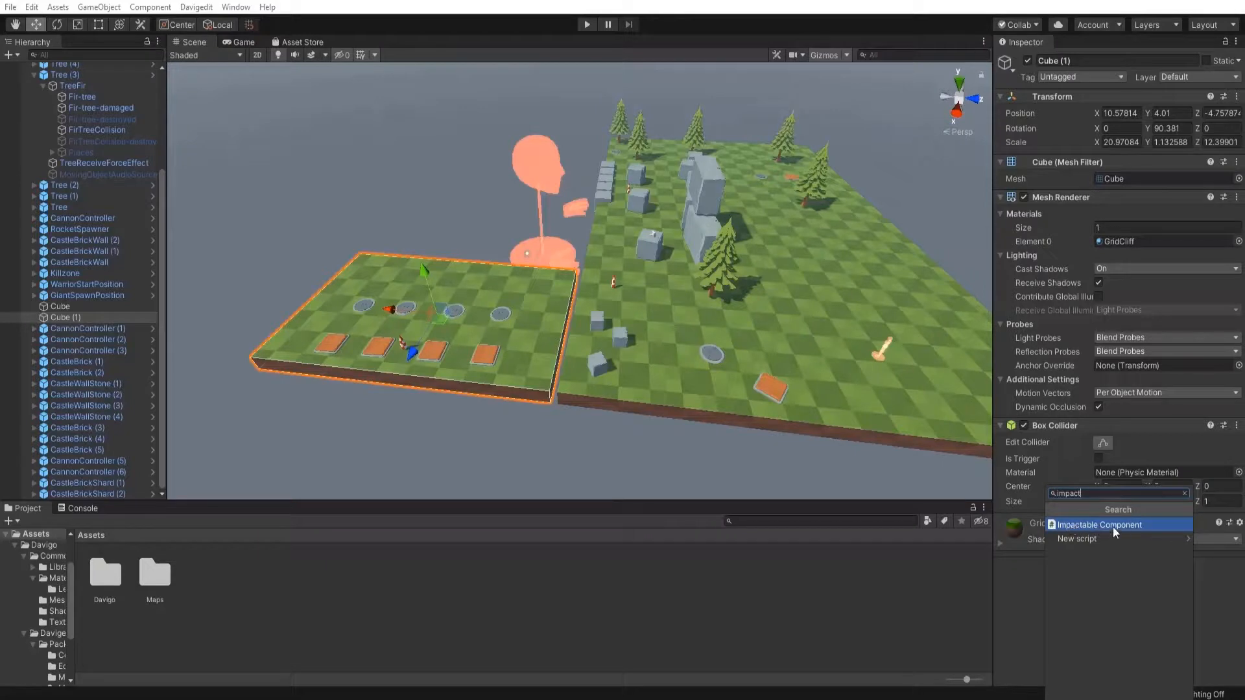
{"action": "left_click", "coordinate": [1113, 525]}
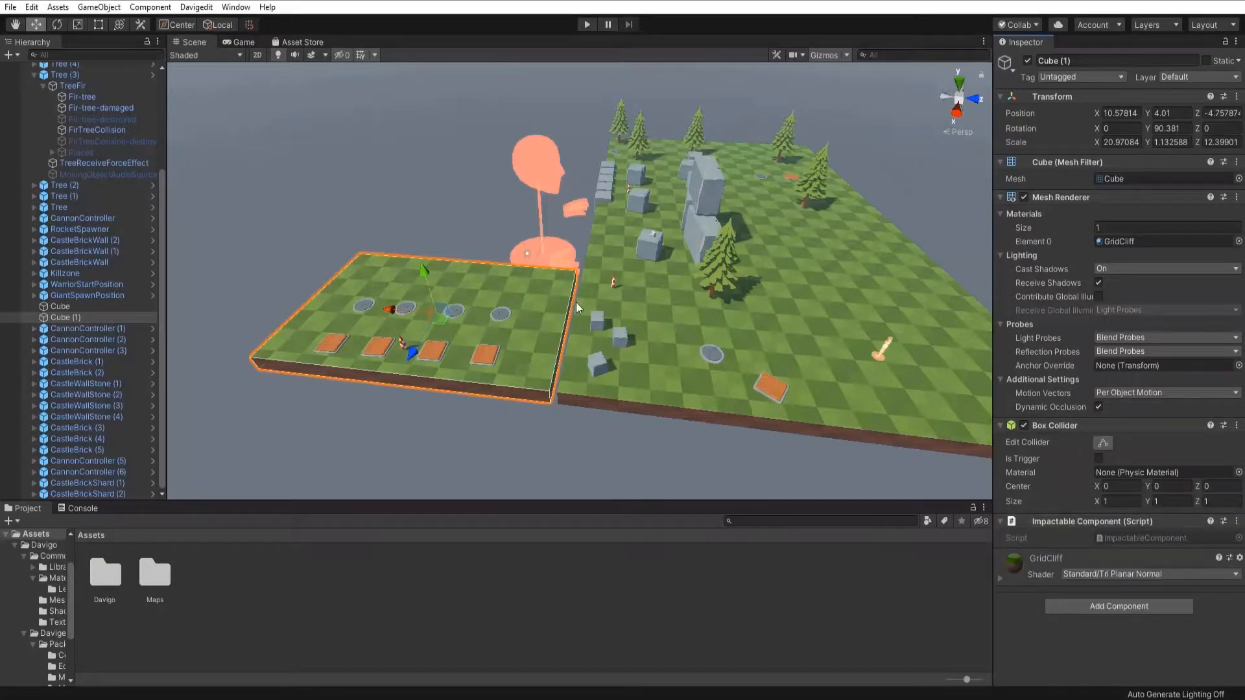
Select the three castle brick walls together to examine their components.
{"action": "left_click_drag", "start_coordinate": [295, 75], "coordinate": [1006, 448]}
{"action": "left_click", "coordinate": [343, 217]}
{"action": "right_click_drag", "start_coordinate": [344, 217], "coordinate": [574, 217]}
{"action": "key", "text": "s"}
{"action": "key", "text": "a"}
{"action": "key", "text": "w"}
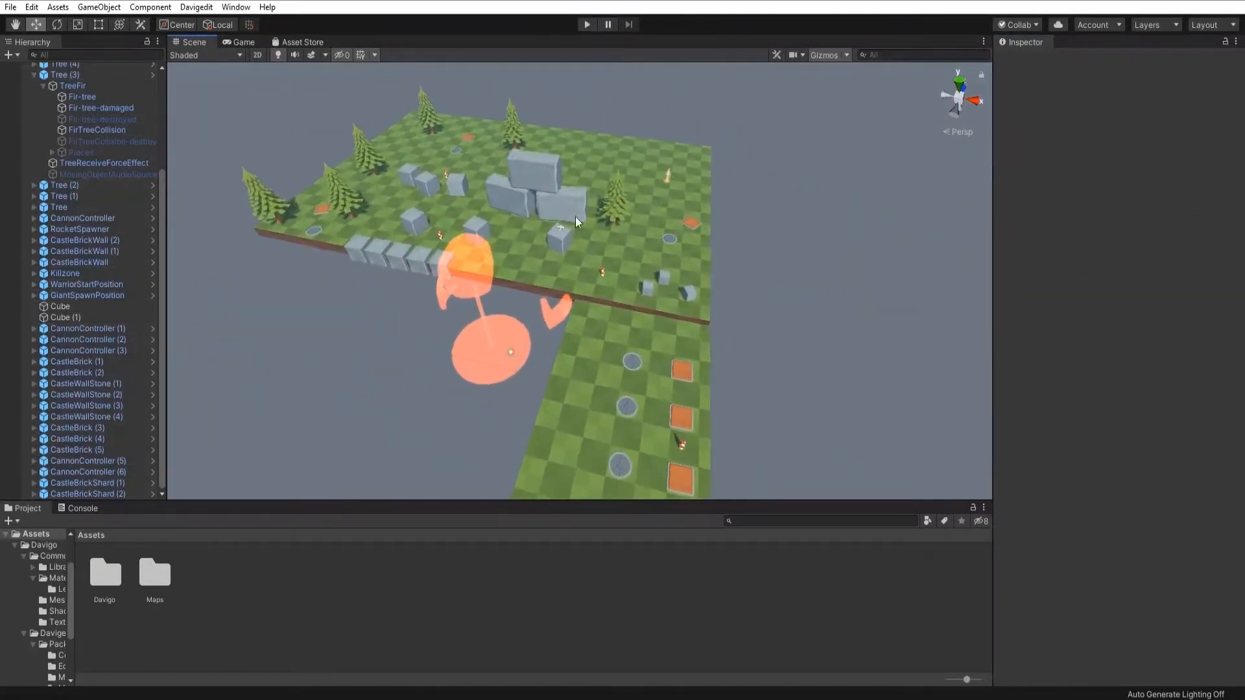
{"action": "left_click", "coordinate": [587, 203]}
{"action": "left_click", "coordinate": [562, 195], "text": "shift"}
{"action": "left_click", "coordinate": [541, 170], "text": "shift"}
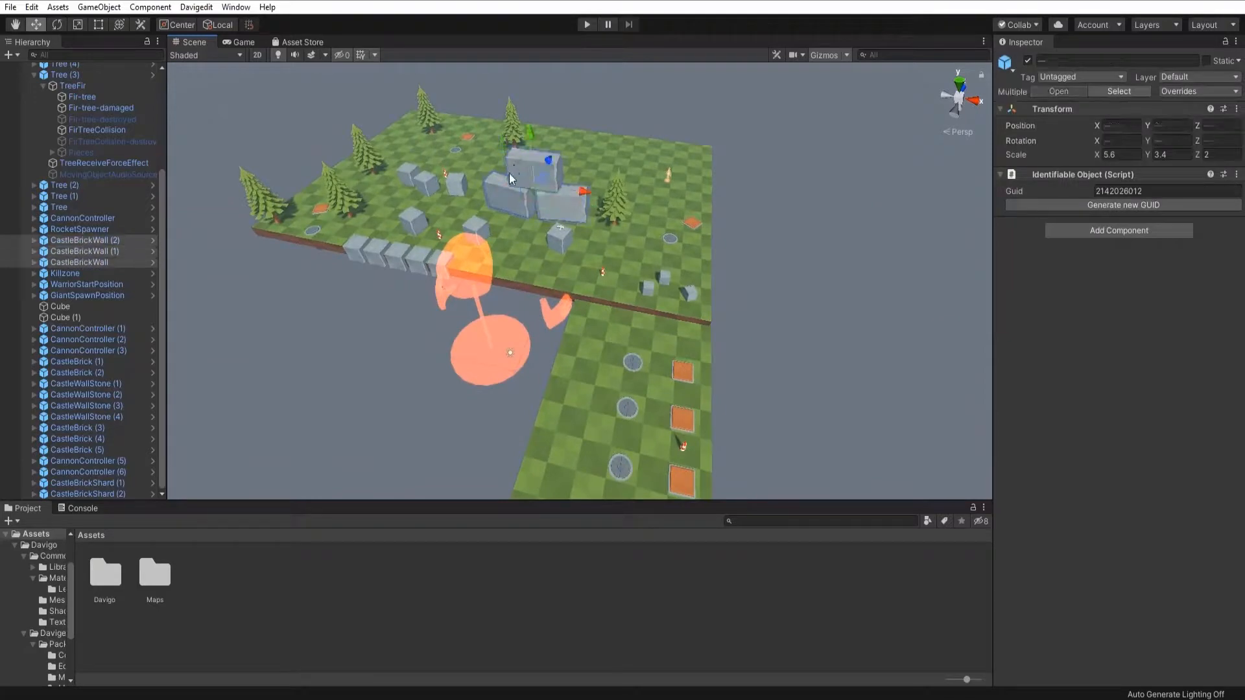
Select both platform cubes together and look over their components and the whole map.
{"action": "left_click", "coordinate": [517, 243]}
{"action": "left_click", "coordinate": [601, 350], "text": "shift"}
{"action": "right_click_drag", "start_coordinate": [796, 313], "coordinate": [729, 308]}
{"action": "key", "text": "w"}
{"action": "key", "text": "d"}
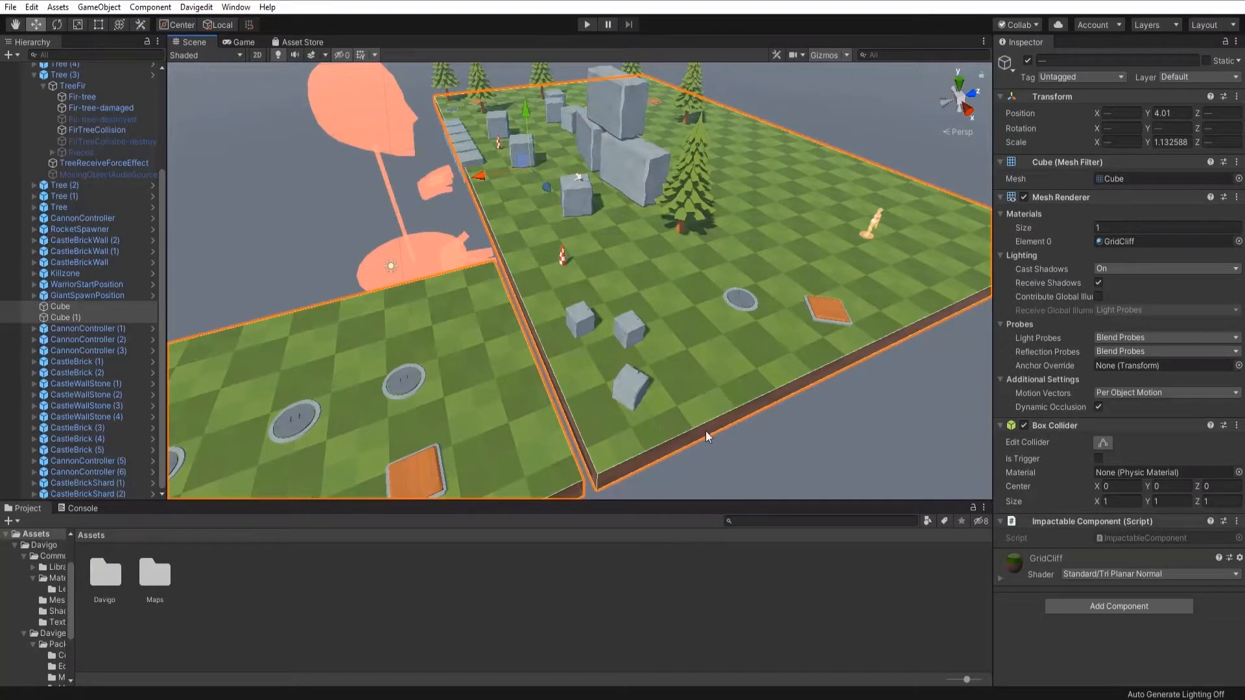
{"action": "right_click_drag", "start_coordinate": [690, 393], "coordinate": [863, 366]}
{"action": "key", "text": "a"}
{"action": "key", "text": "s"}
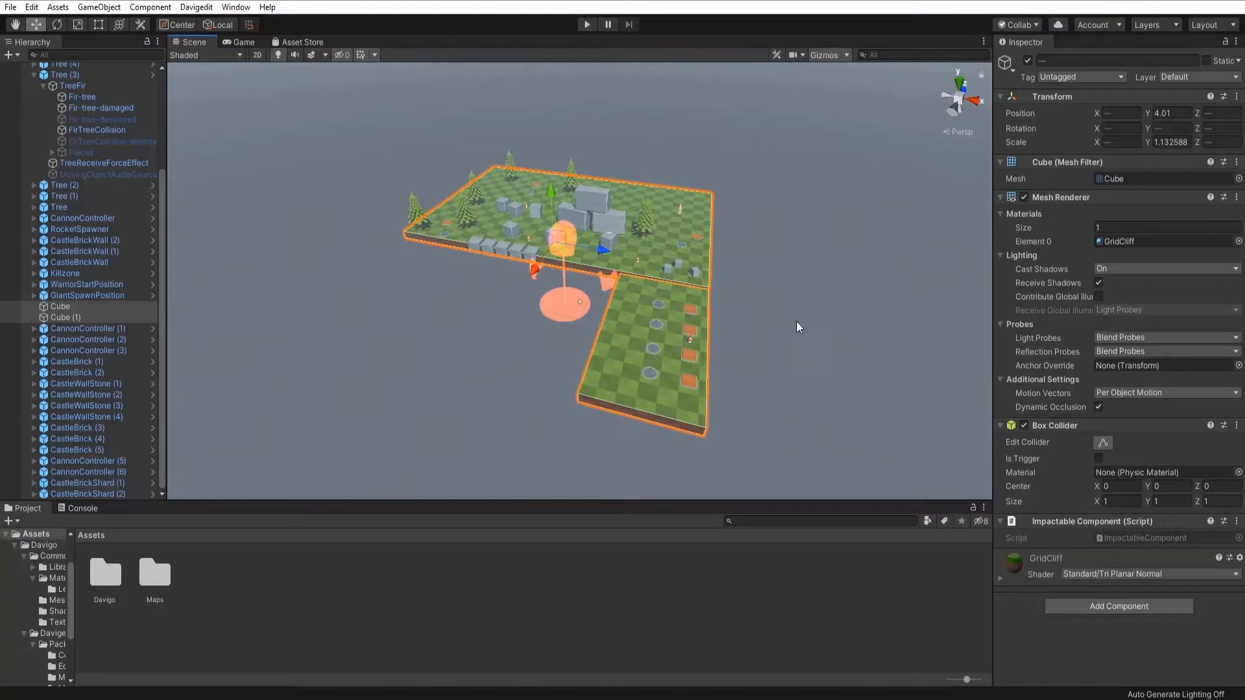